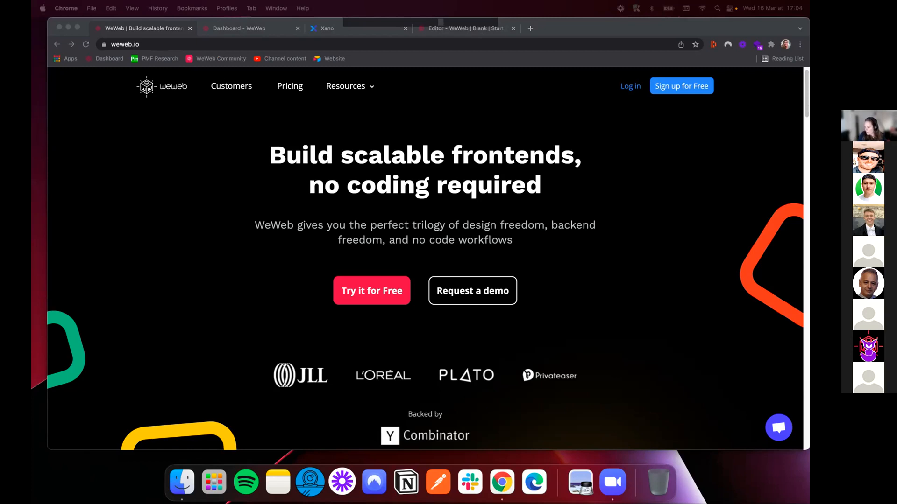
Create a project named NCD from the Job Board template in the Tutorials workspace of the WeWeb dashboard
click(248, 27)
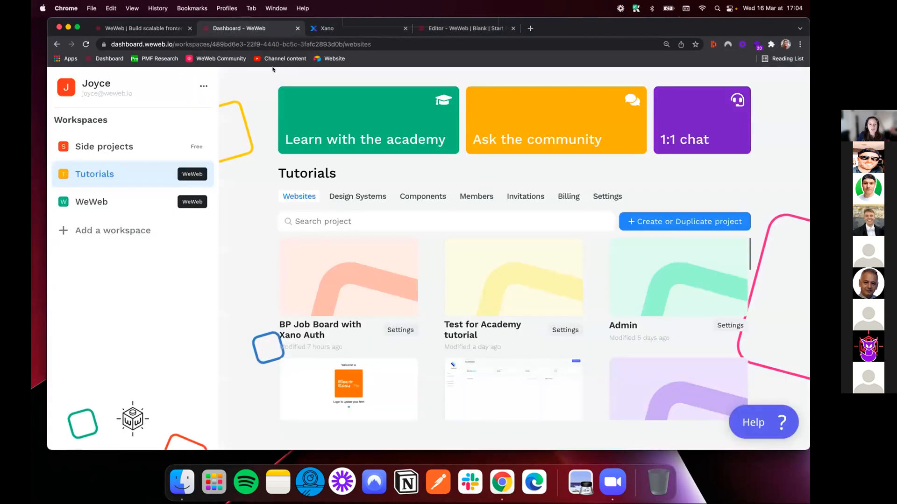
click(689, 223)
mouse_move(600, 241)
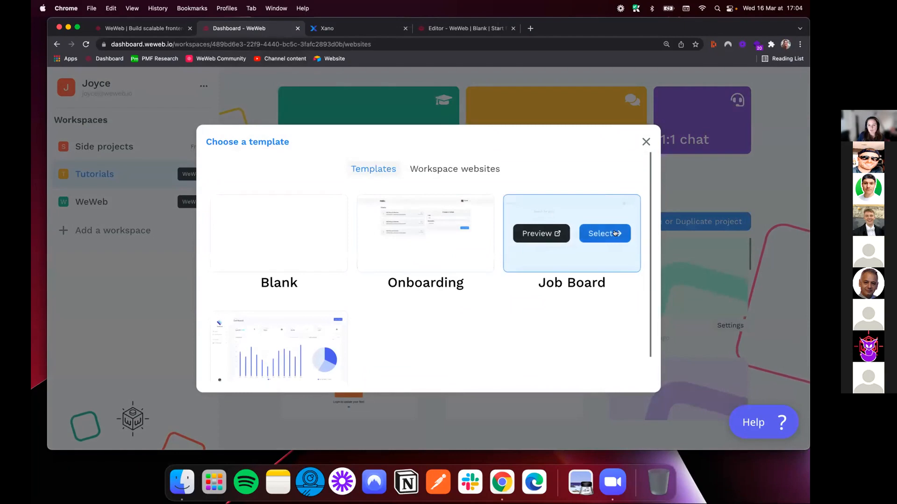
click(603, 233)
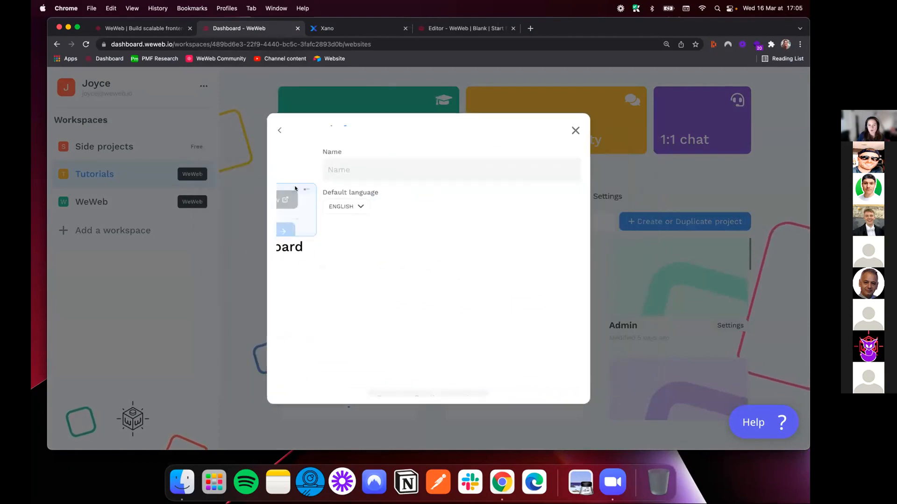
click(353, 172)
text(NCD)
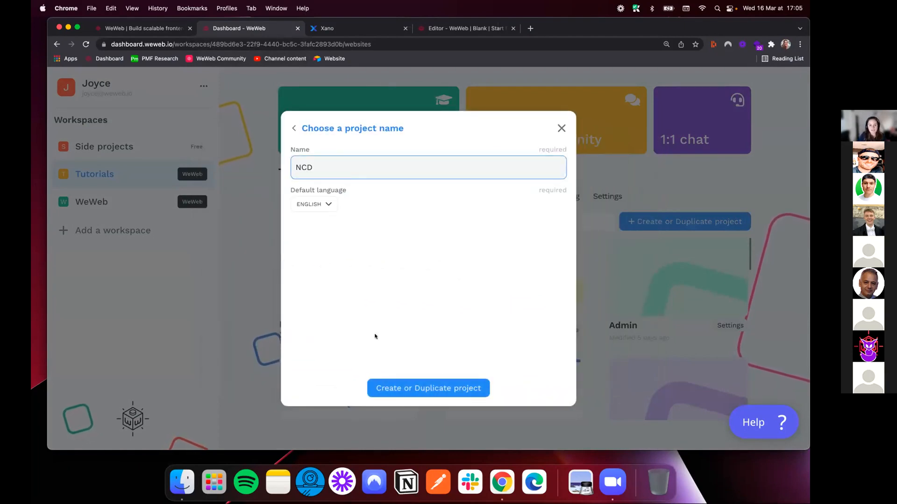
click(437, 388)
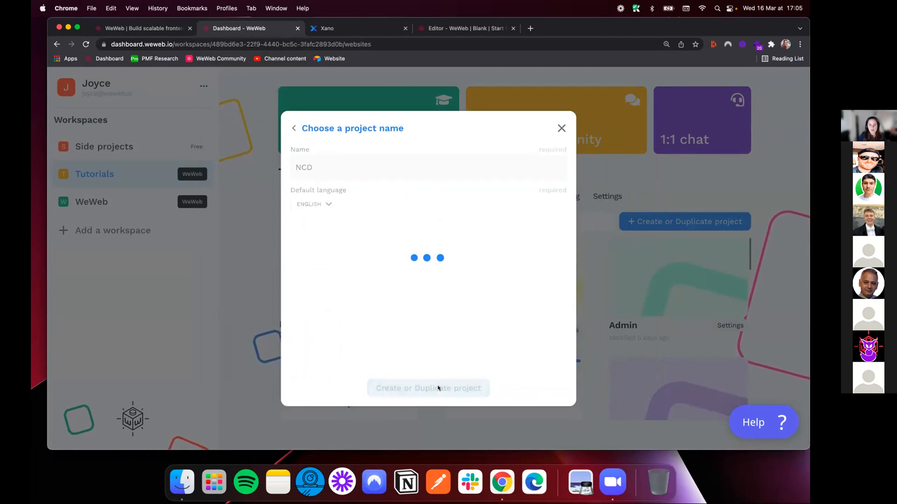
Switch to Xano and review the Careers starter template and the records in the category database table
click(327, 28)
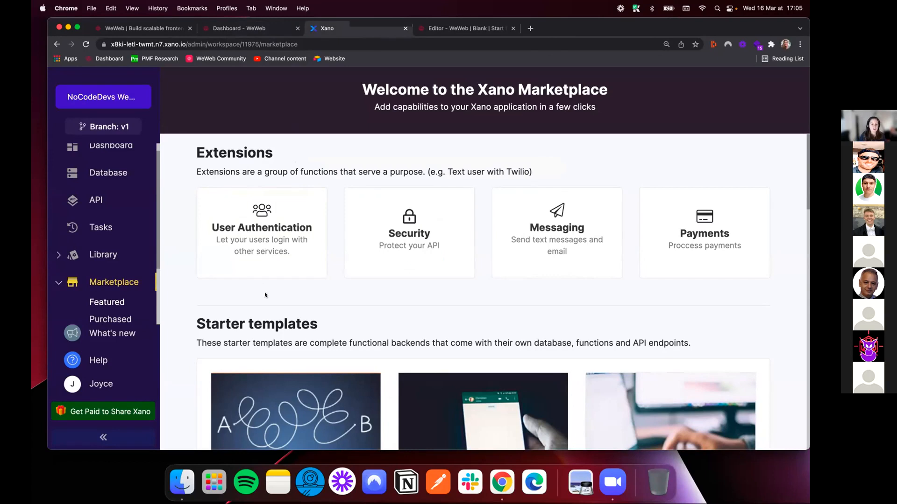
scroll(265, 292, down, 10)
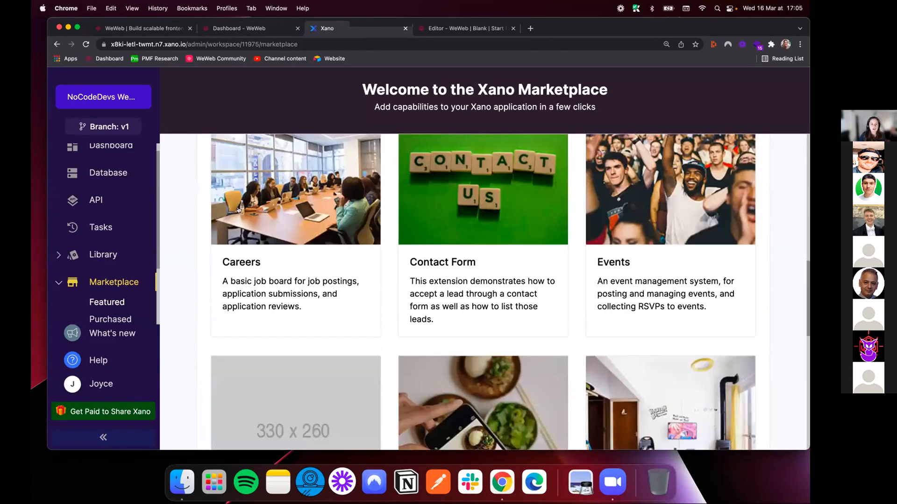
click(256, 211)
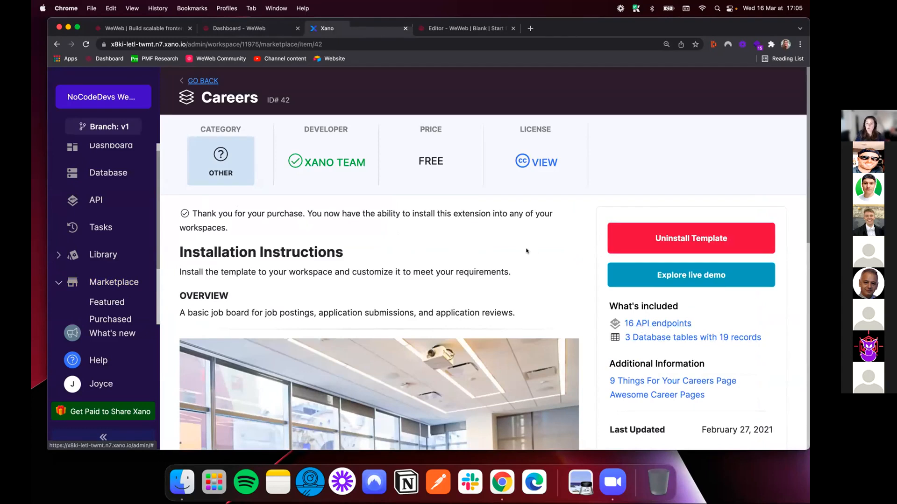
click(112, 173)
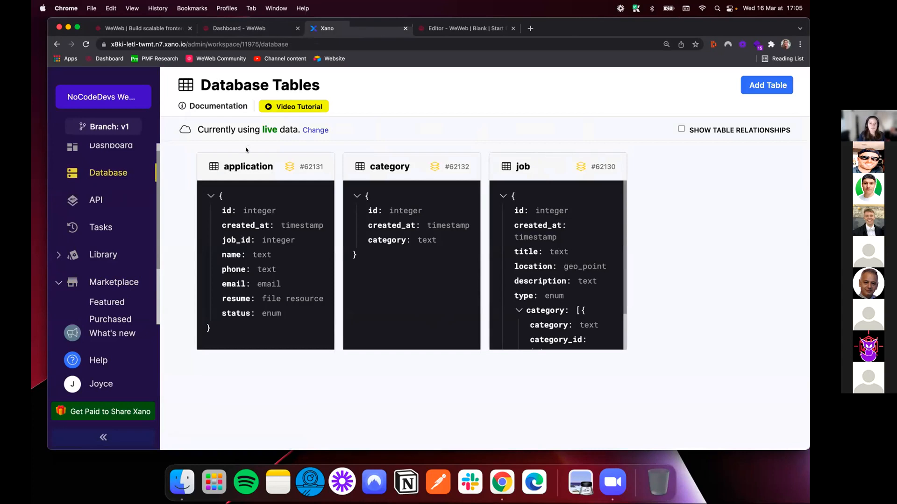
click(385, 260)
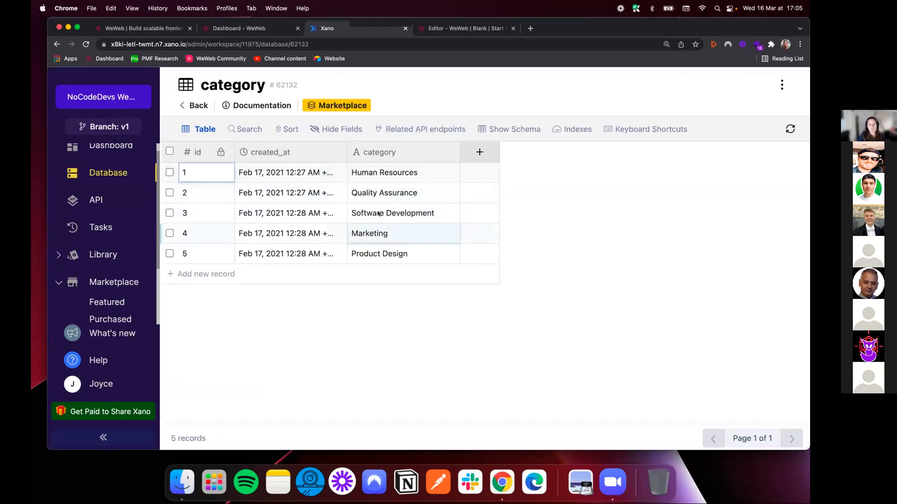
Copy the endpoint link of the GET /job request that queries all job records in the careers API group
click(102, 200)
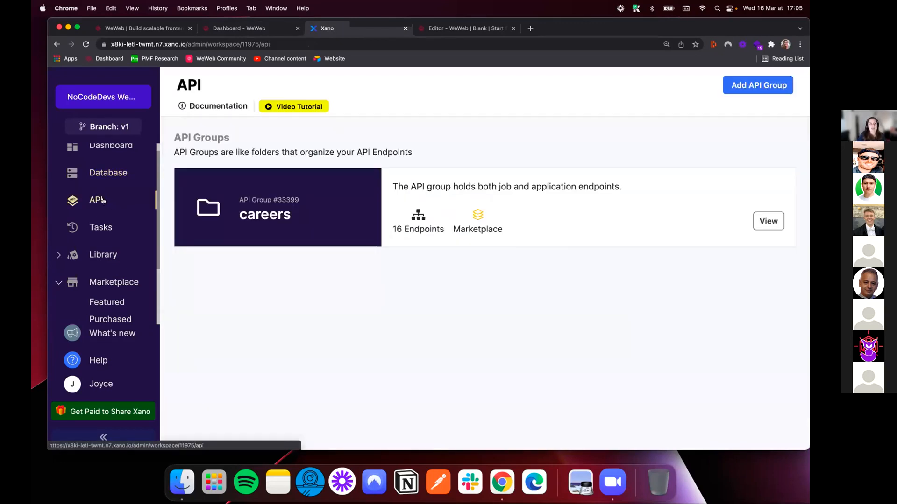
click(572, 218)
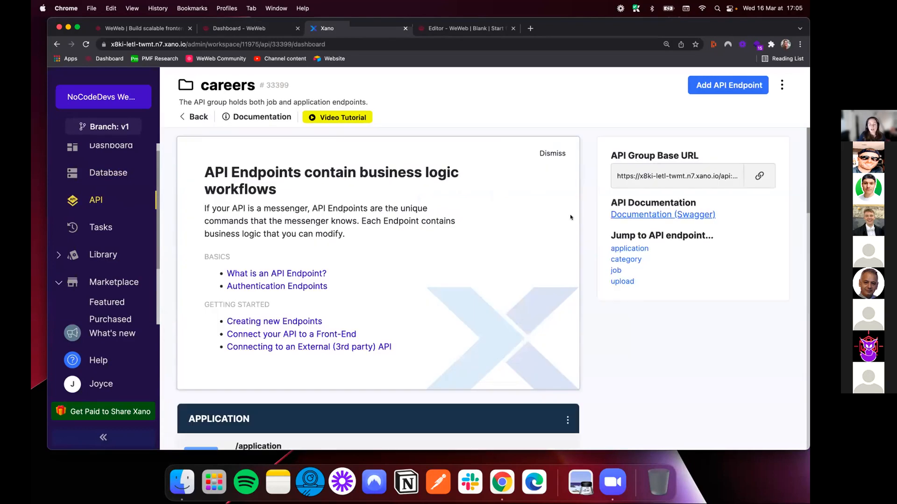
click(552, 154)
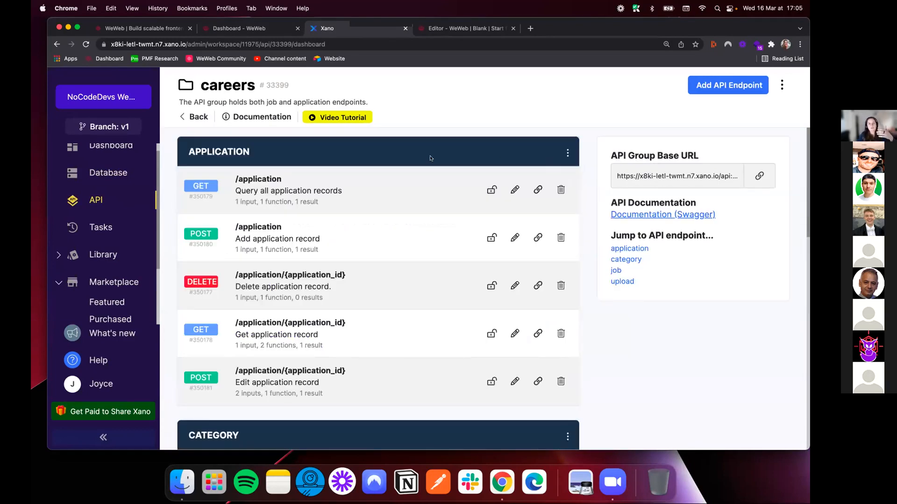
scroll(422, 226, down, 1)
scroll(421, 227, down, 10)
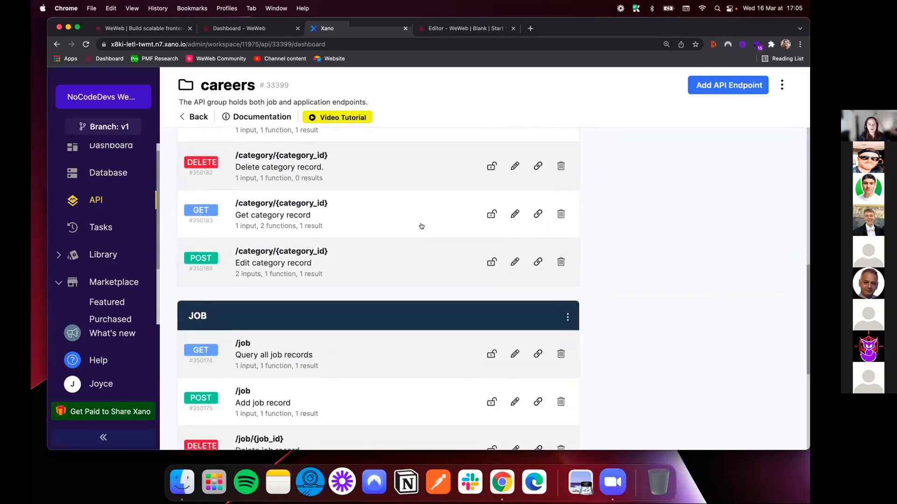
scroll(421, 227, down, 3)
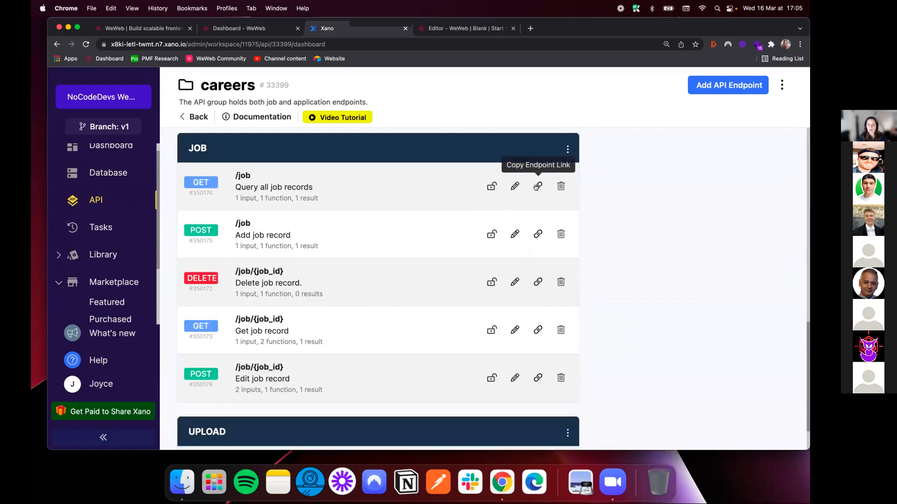
click(537, 186)
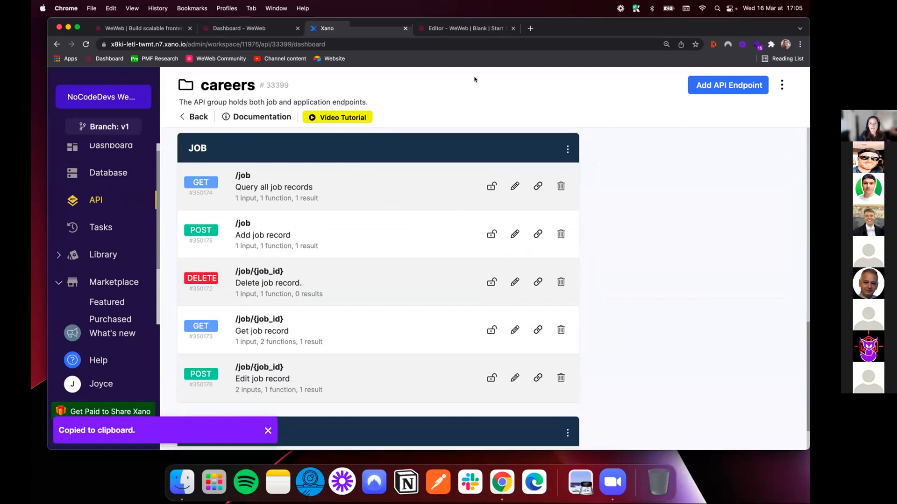
Return to the WeWeb dashboard and open the NCD project in the editor
click(459, 31)
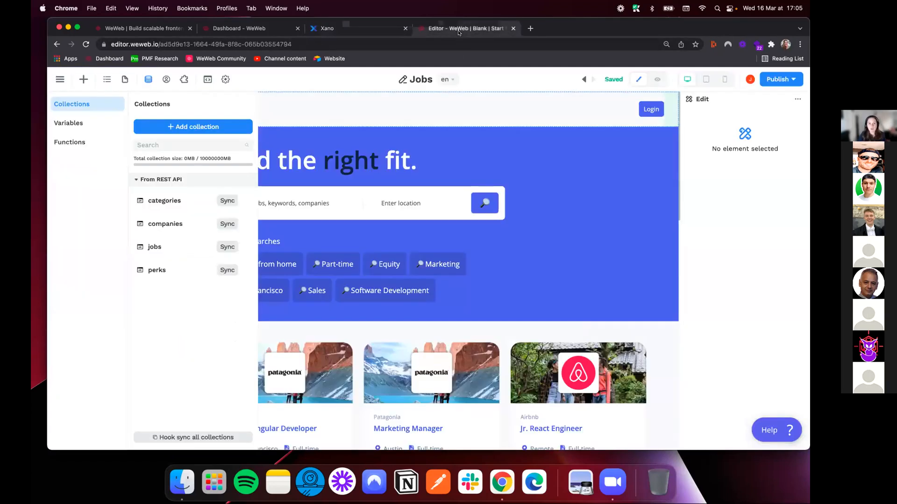
click(269, 27)
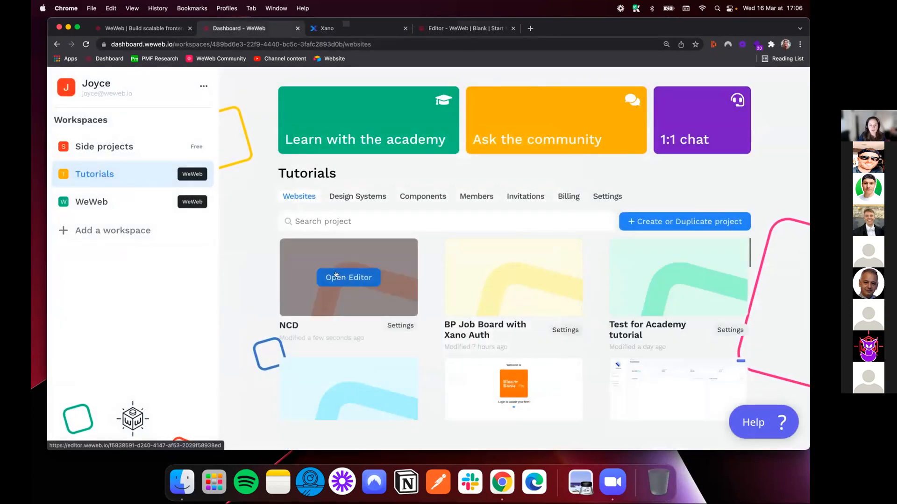
click(345, 279)
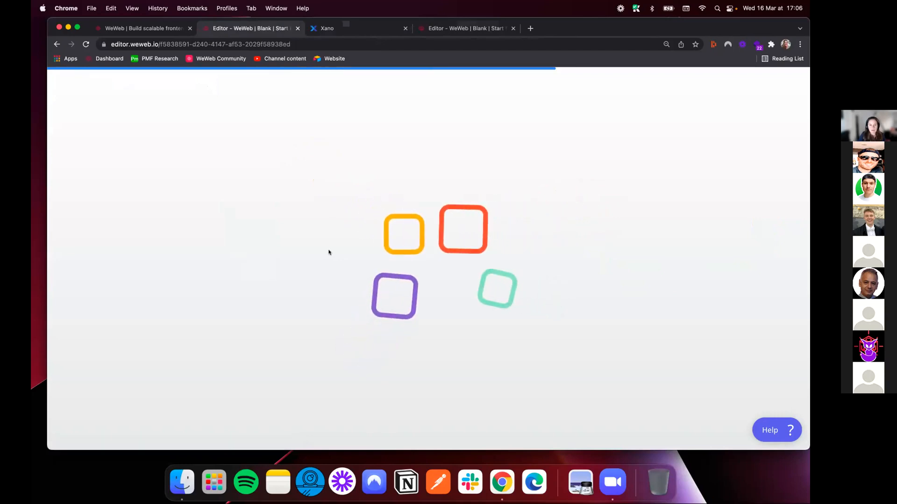
Start a data collection named All jobs and add the REST API plugin as a data source
click(148, 79)
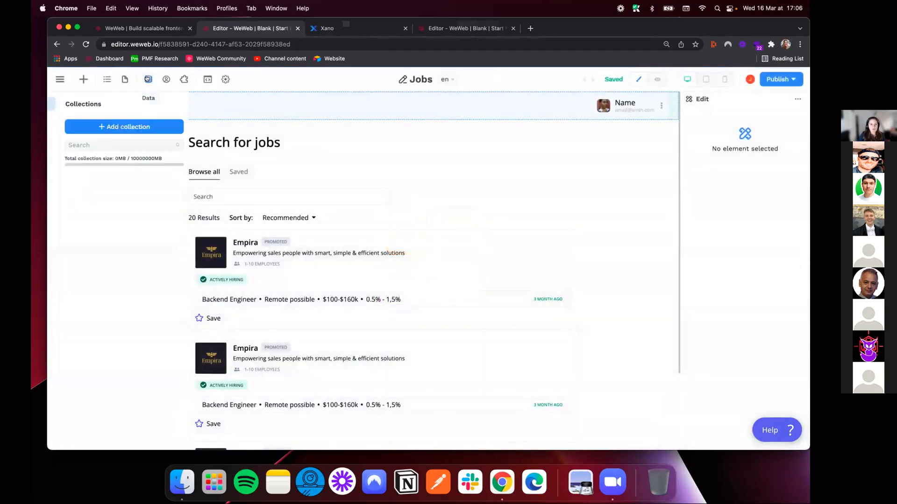
click(192, 126)
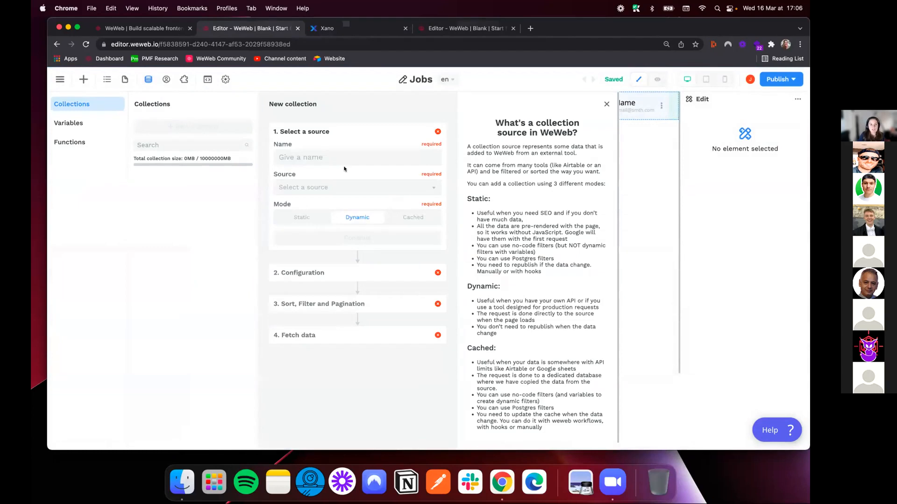
text(All)
click(347, 186)
click(329, 207)
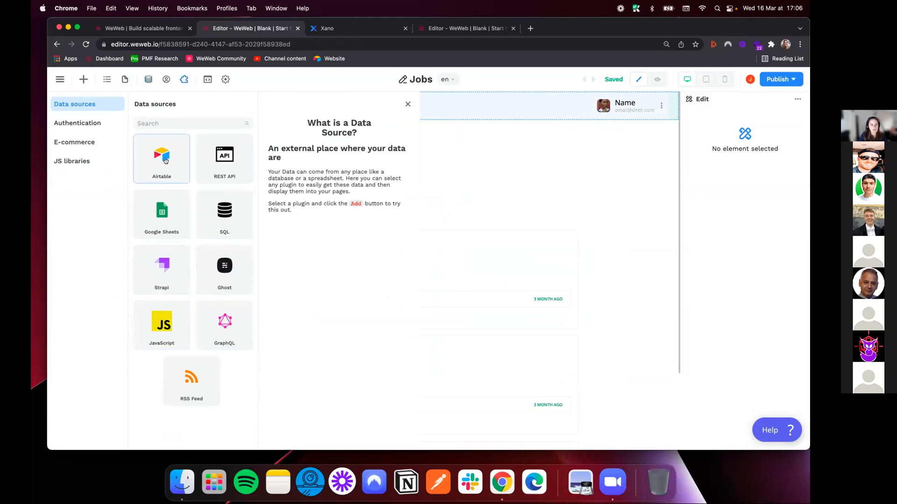
click(221, 157)
click(352, 134)
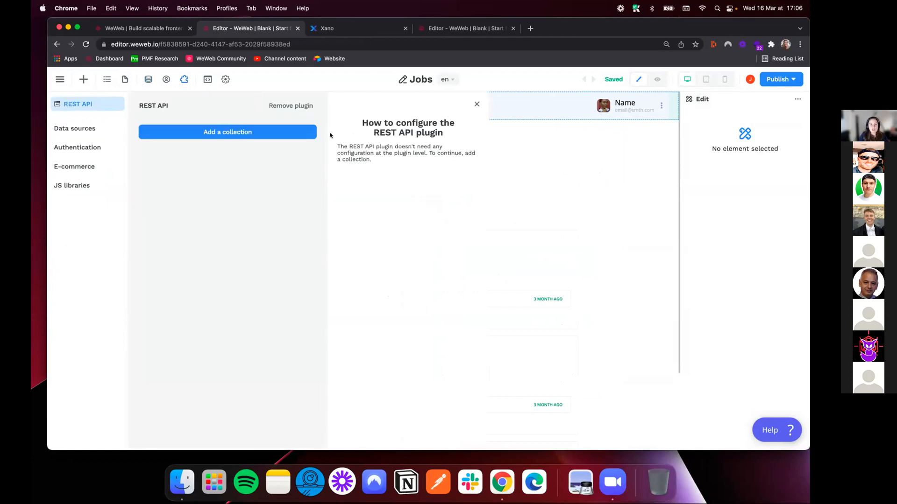
Configure the All jobs collection as a dynamic REST API source using GET and the copied Xano job URL, and fetch its data
click(236, 135)
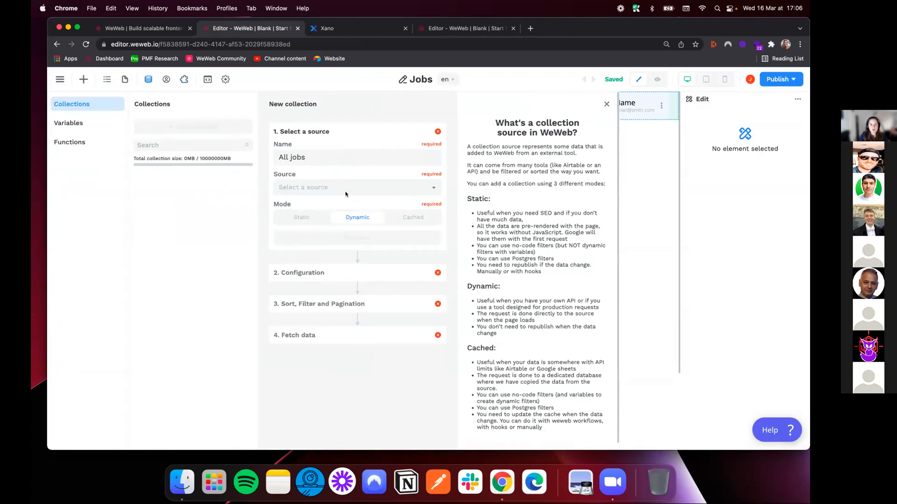
click(346, 187)
click(301, 205)
click(344, 236)
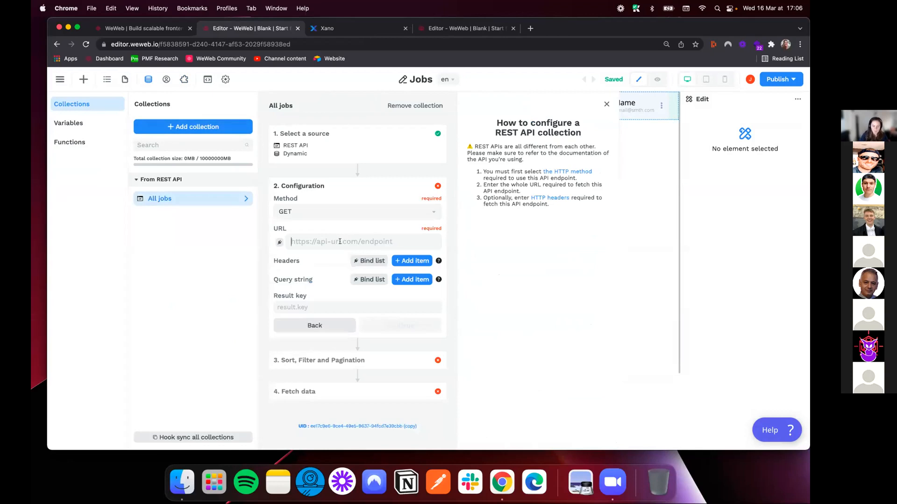
key(super+v)
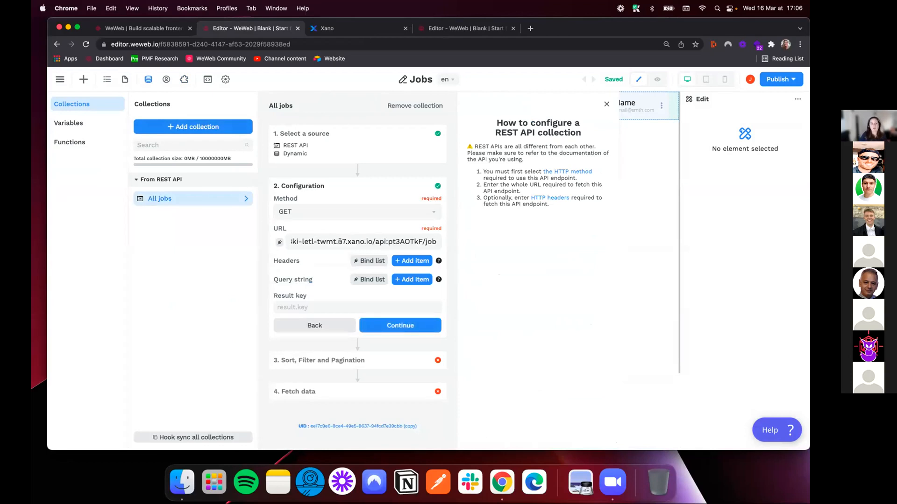
click(403, 329)
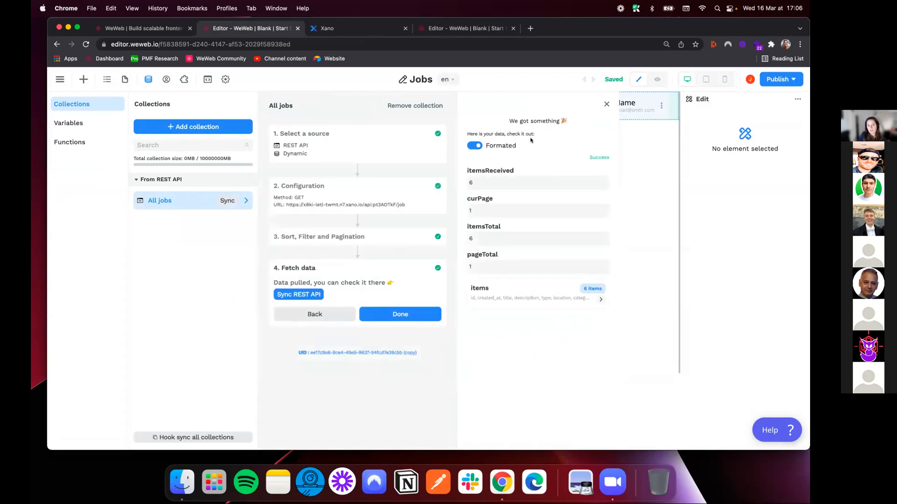
Inspect the fetched job items, displaying them by title
click(522, 288)
click(542, 178)
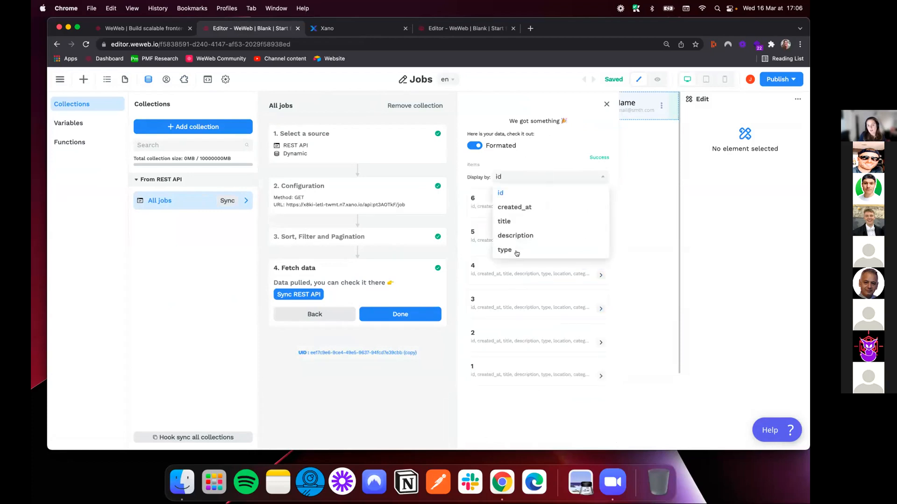
click(515, 223)
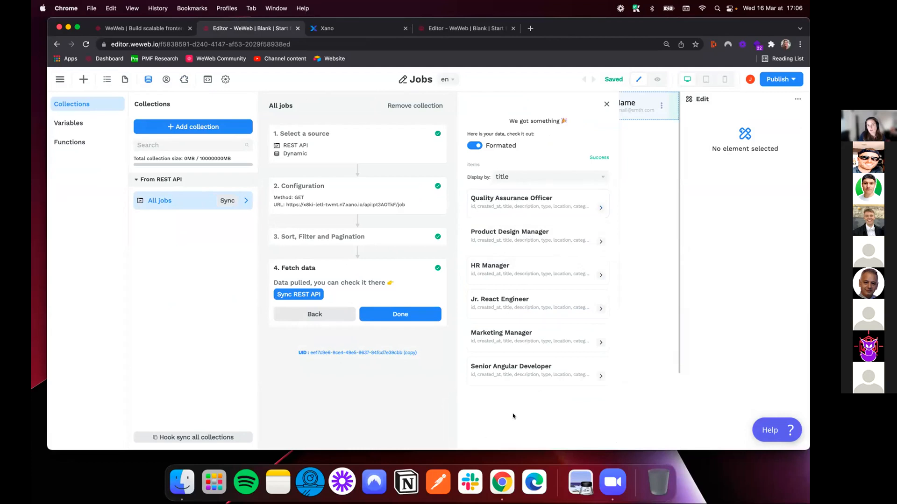
Set the All jobs collection's result key to items and check the returned jobs by title
click(355, 189)
click(302, 306)
text(items)
click(379, 326)
click(532, 171)
click(513, 215)
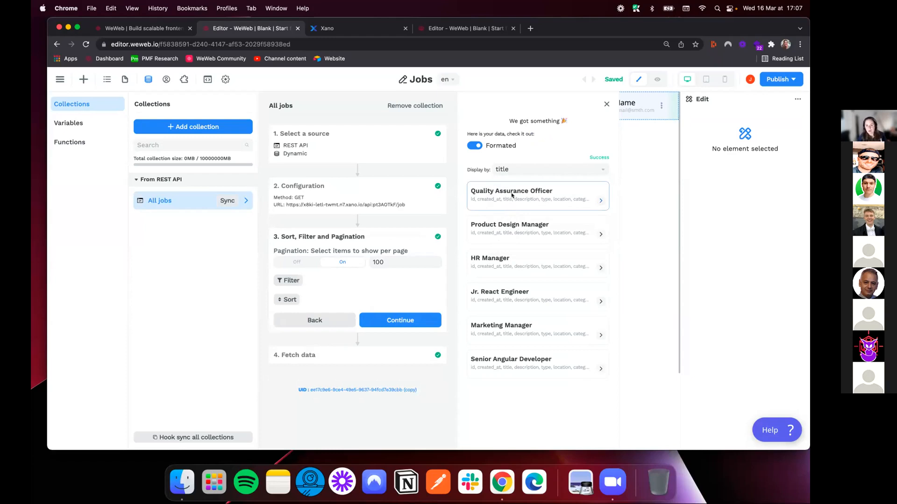
click(606, 103)
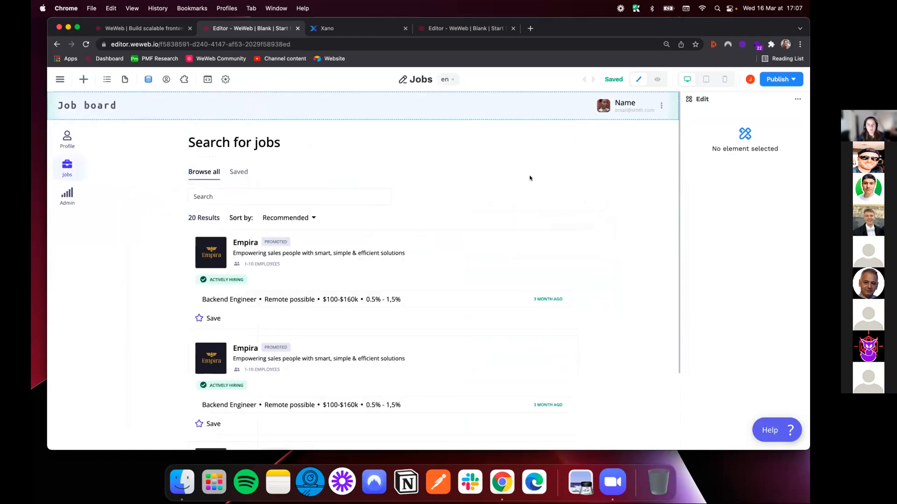
Select the job results Collection List on the Jobs page and dock the Navigator beside the canvas
click(190, 232)
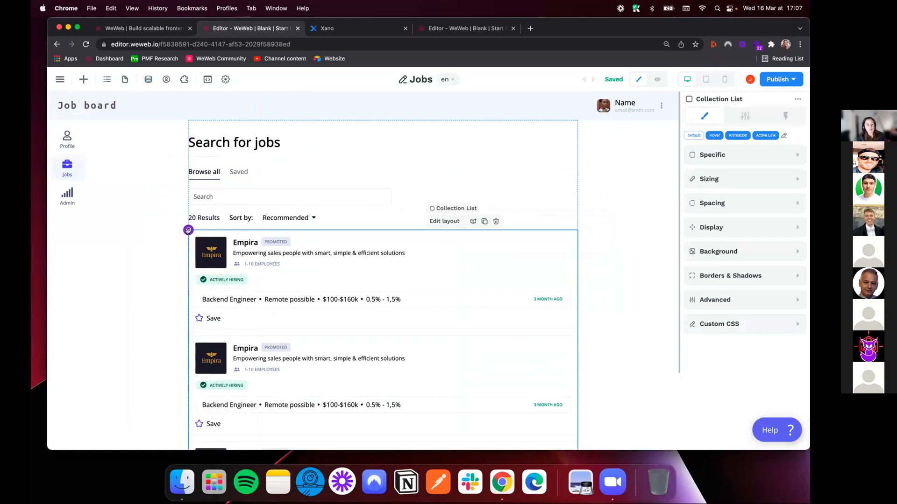
click(124, 79)
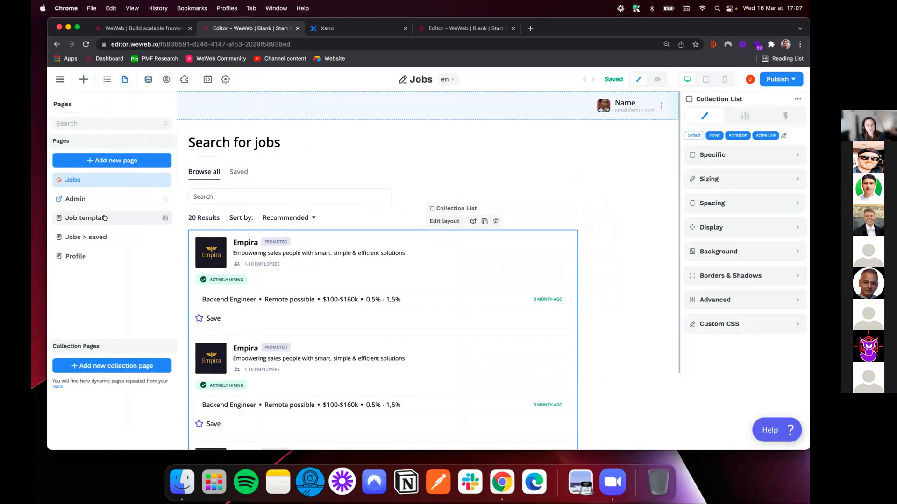
click(102, 182)
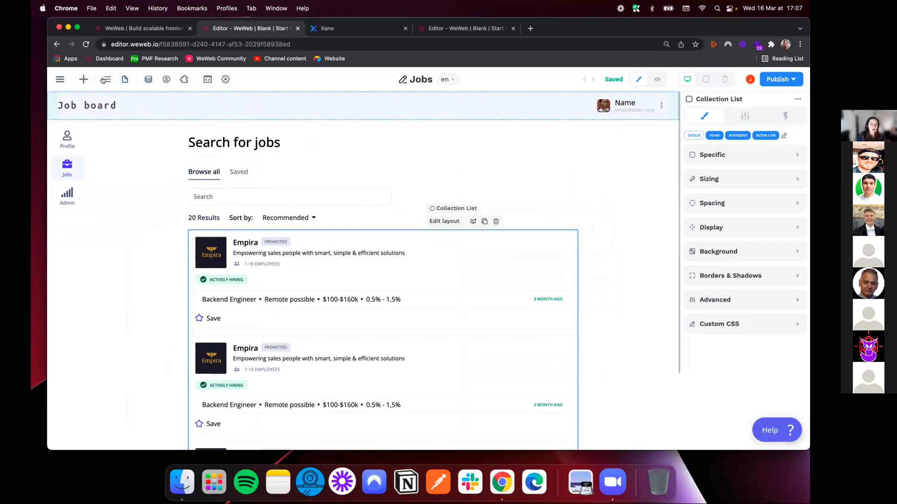
click(103, 79)
click(155, 100)
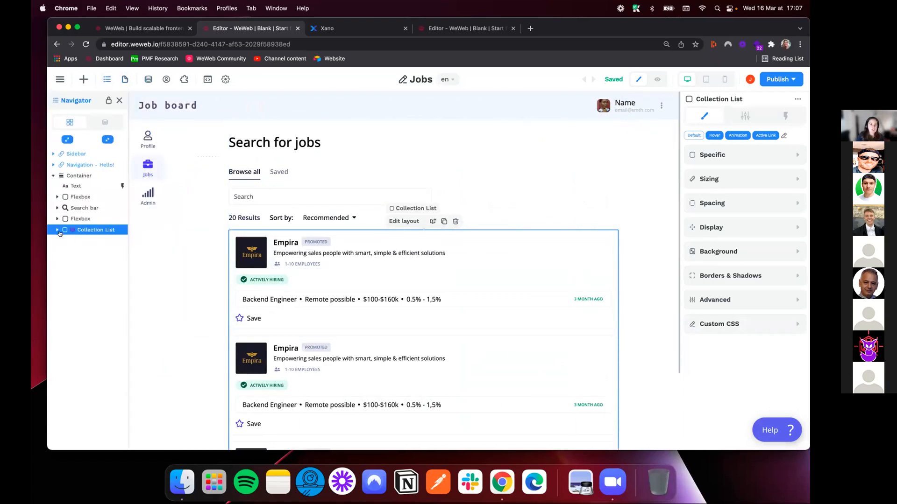
Delete two of the three job containers in the Collection List, keeping a single card as the repeating template
click(53, 230)
click(92, 251)
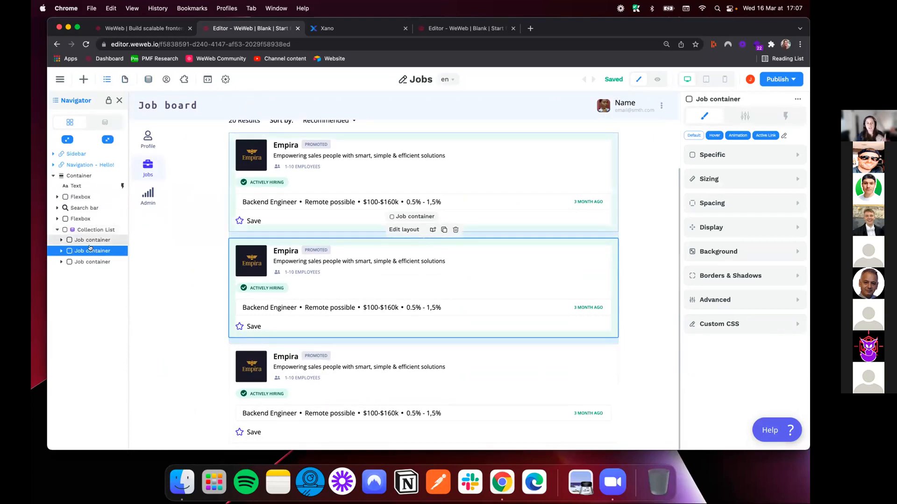
key(Delete)
key(Delete)
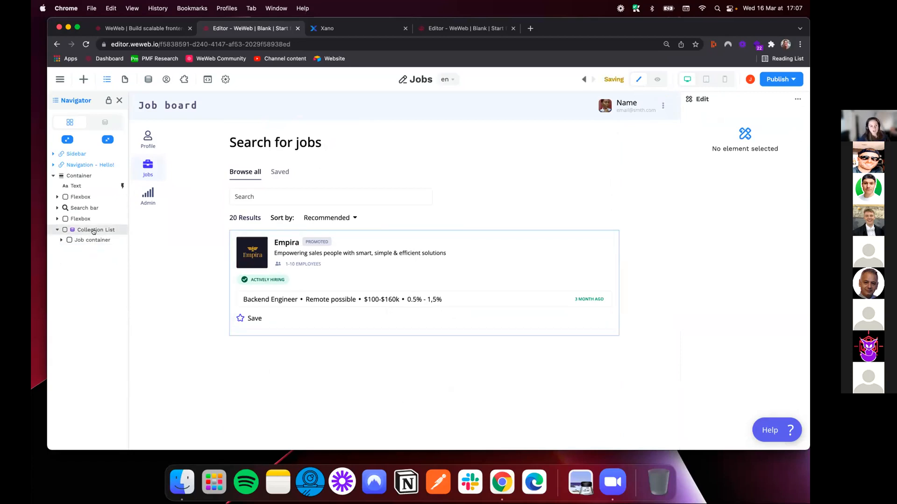
Bind the Collection List's repeated items to the data array of the All jobs collection
click(93, 230)
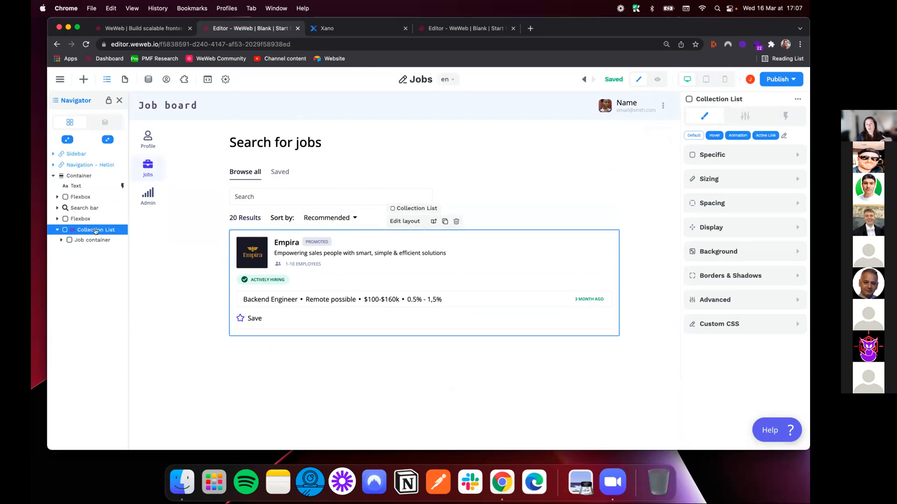
click(744, 115)
click(706, 117)
click(725, 154)
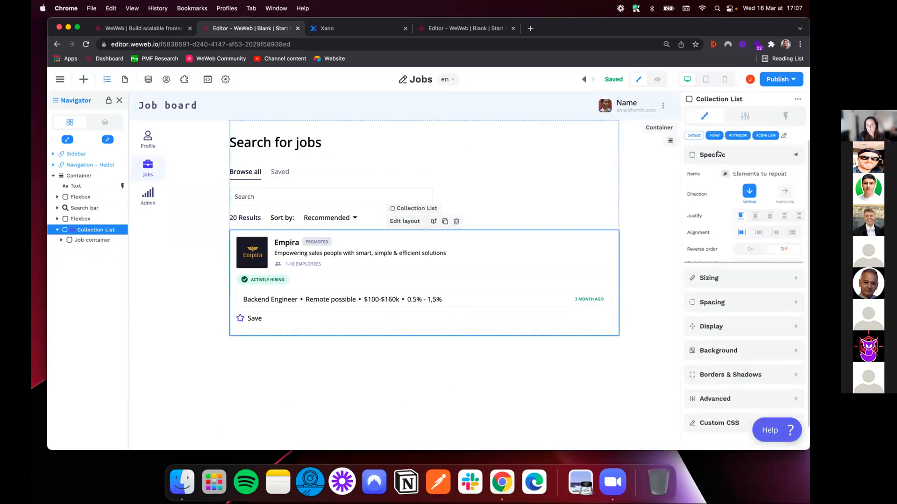
click(724, 174)
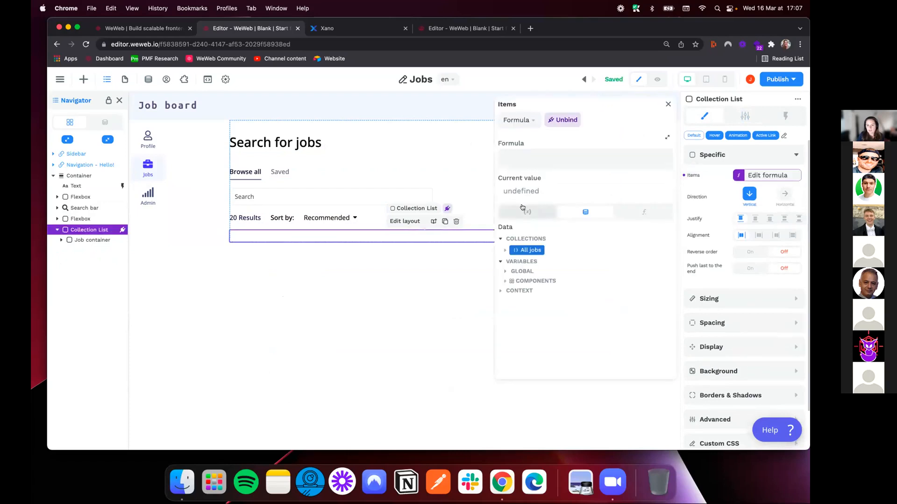
click(502, 251)
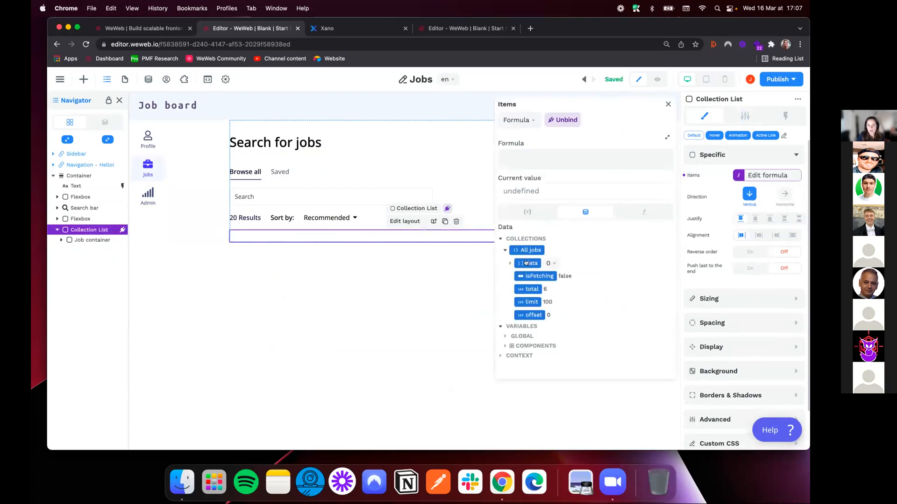
click(526, 262)
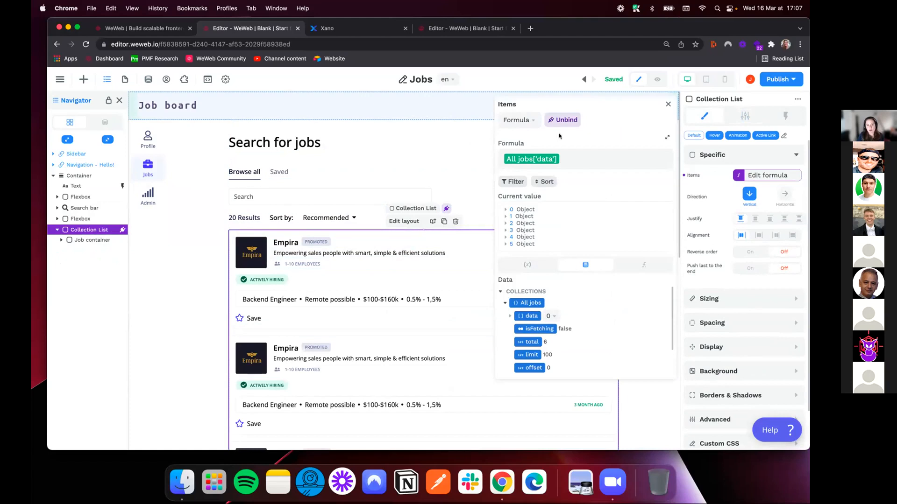
click(669, 104)
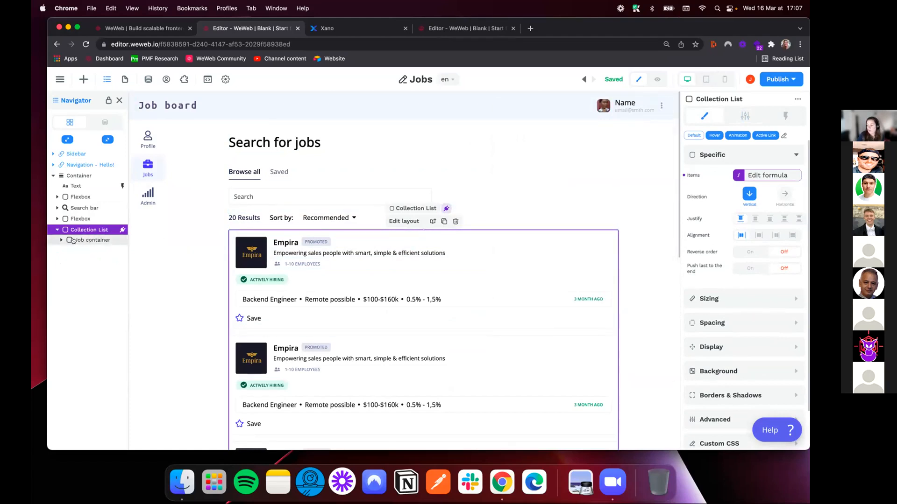
Compare the repeated job cards with the records in Xano's job table, and return to the WeWeb editor
scroll(329, 273, down, 5)
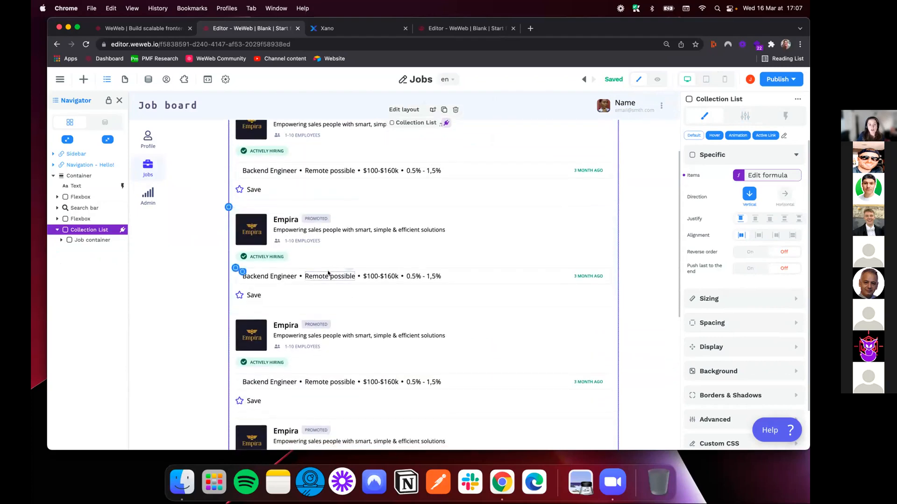
scroll(328, 273, down, 3)
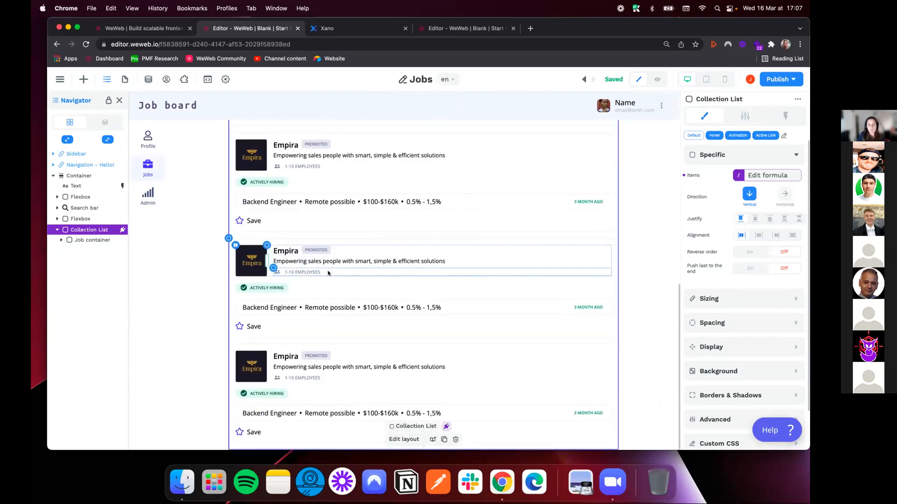
click(327, 28)
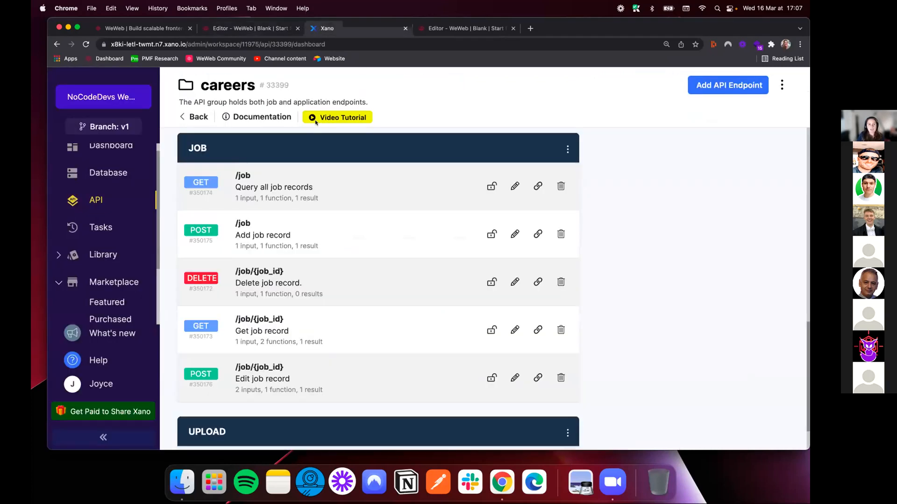
click(140, 174)
click(524, 276)
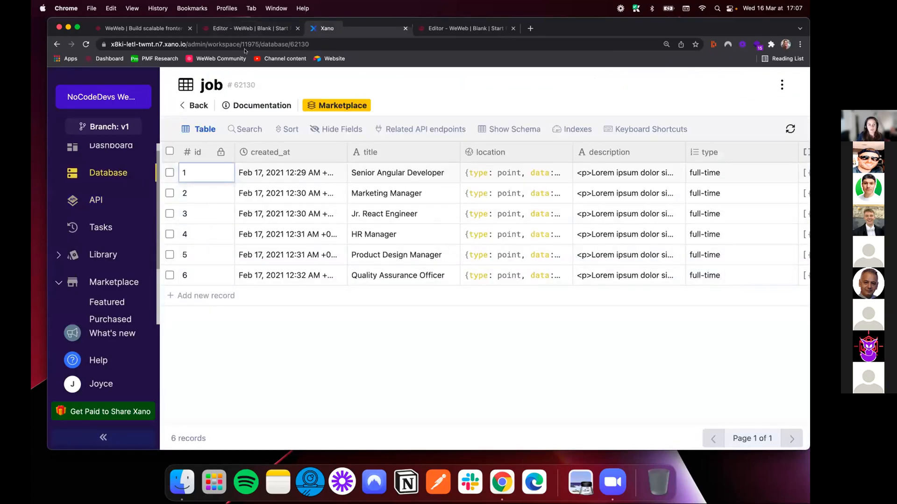
click(241, 29)
Bind the job card's Empira heading text to the title field of the collection item
scroll(281, 234, up, 3)
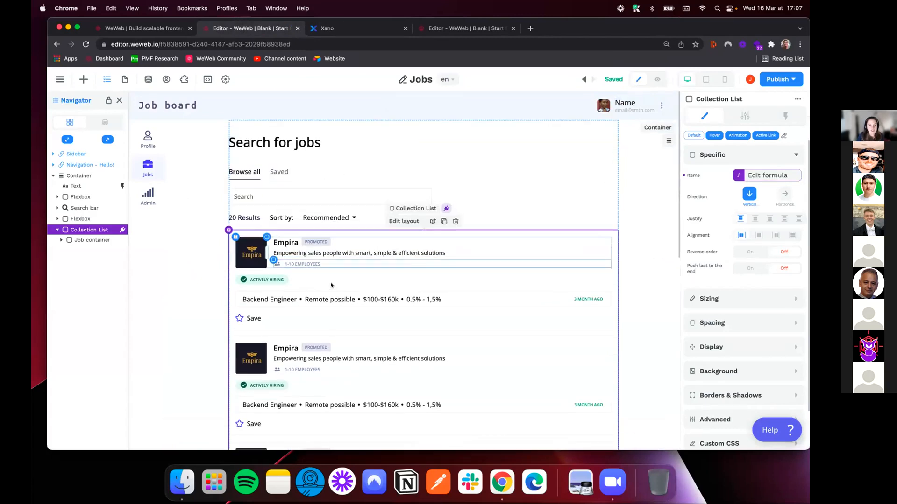
click(283, 243)
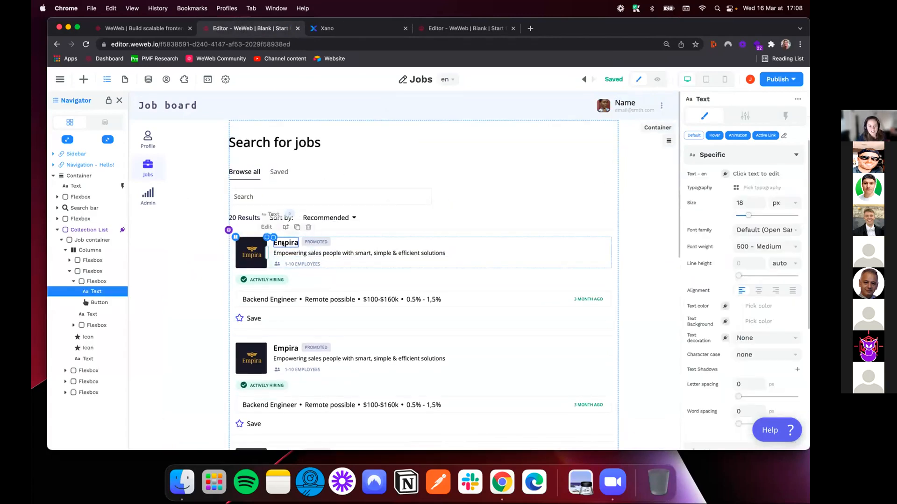
click(724, 174)
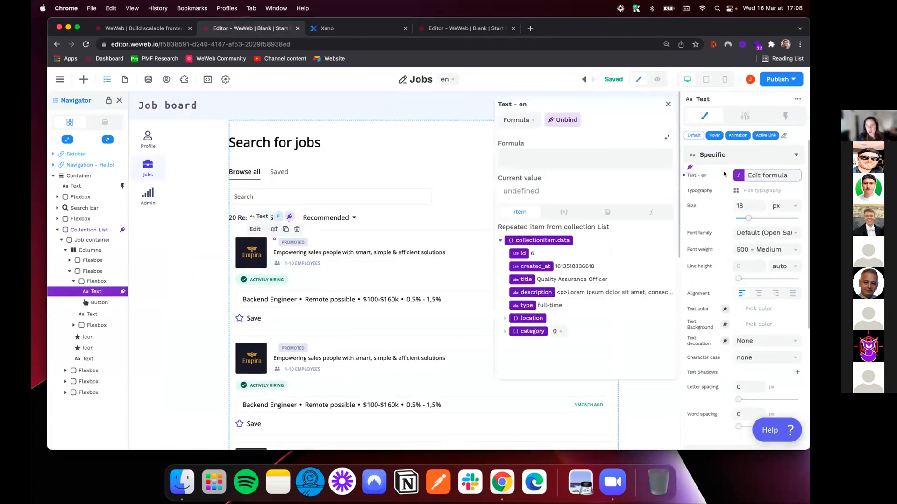
click(517, 279)
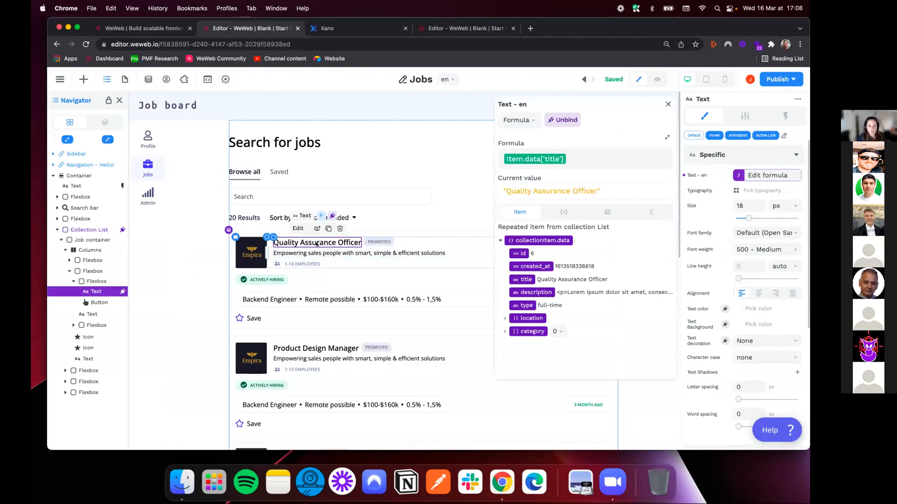
click(669, 103)
Delete the company logo with its empty container and the company tagline from the job card
click(264, 250)
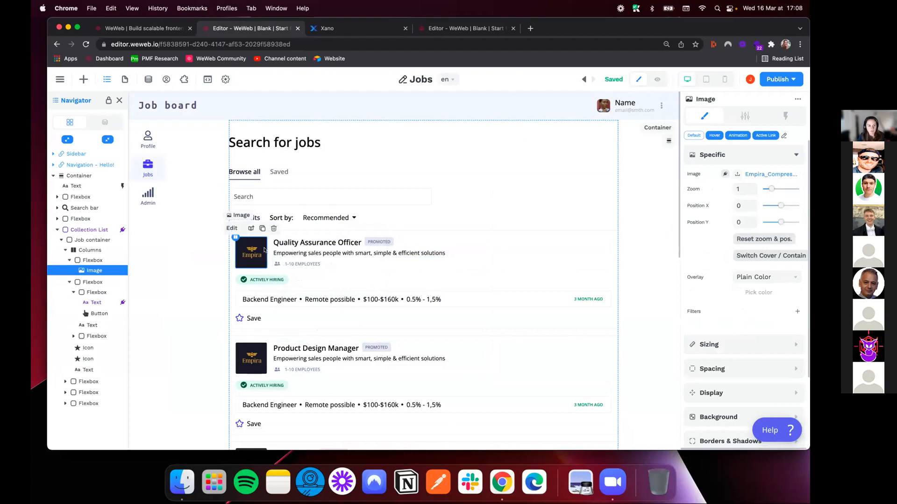
key(Delete)
click(257, 250)
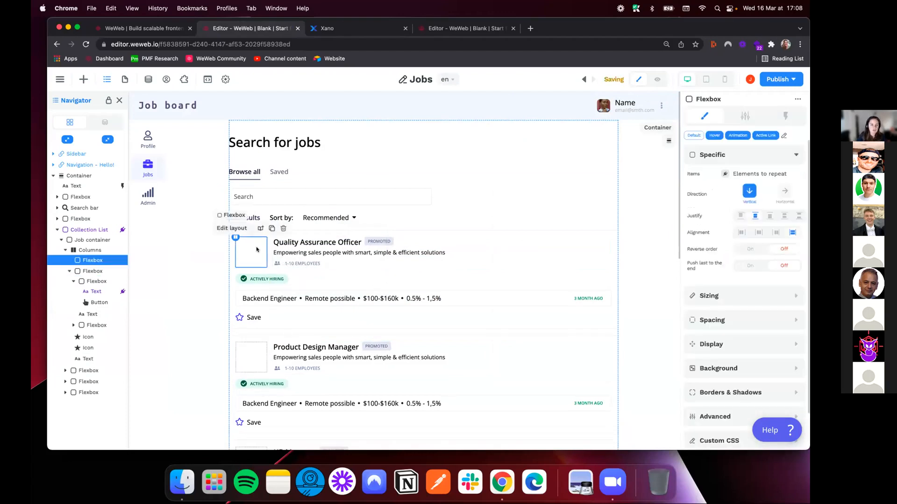
key(Delete)
click(273, 253)
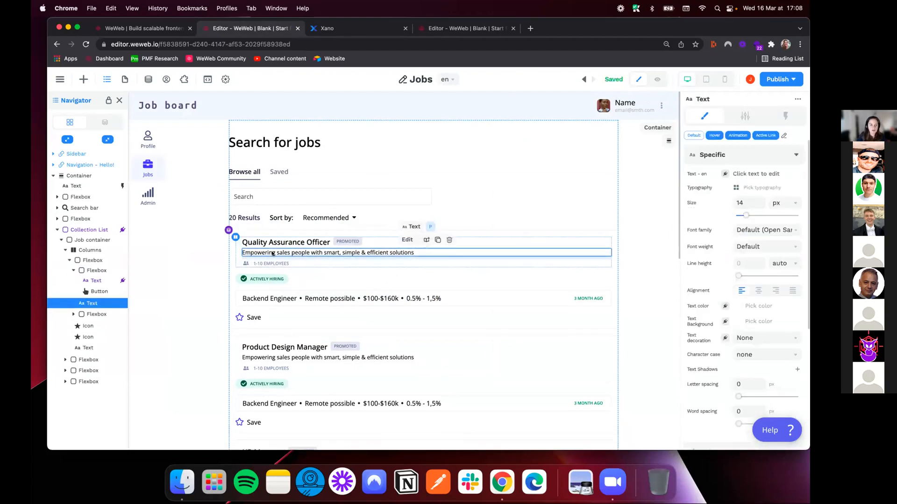
key(Delete)
Remove the employees icon, the Actively hiring badge with its container, and the Backend Engineer details row from the job card
click(246, 252)
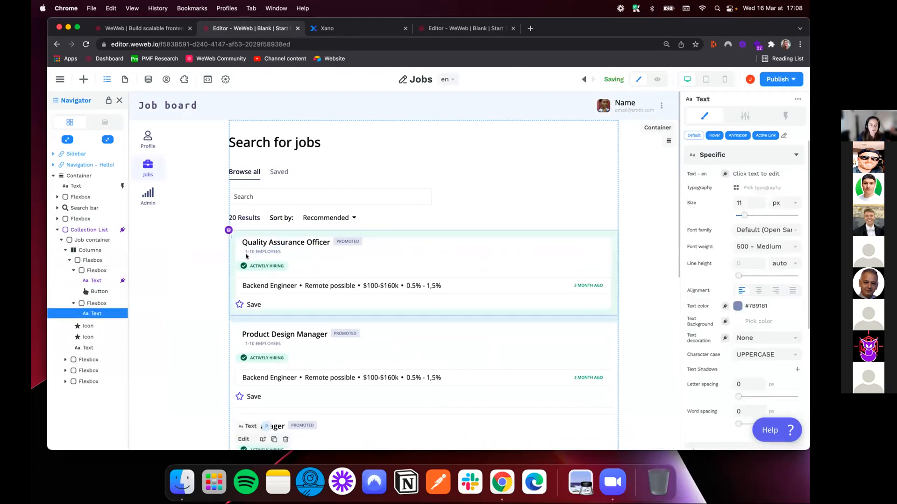
click(249, 263)
key(Delete)
click(235, 261)
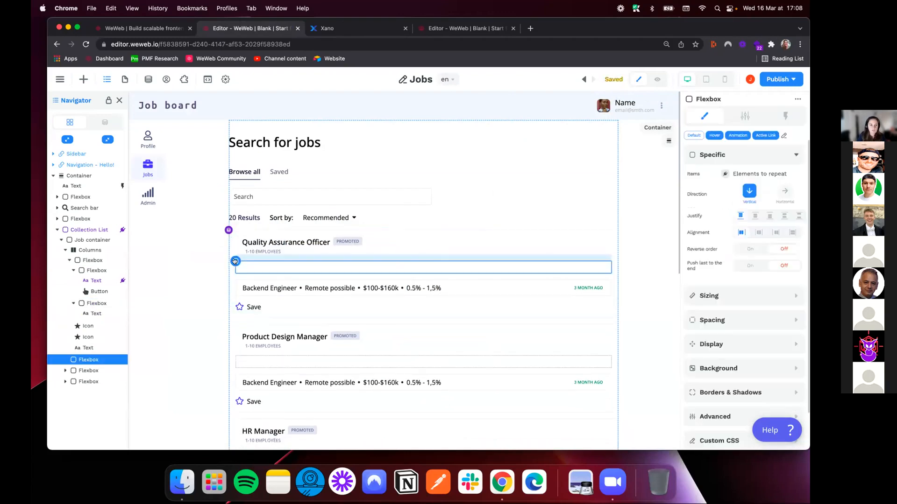
key(Delete)
click(235, 261)
key(Delete)
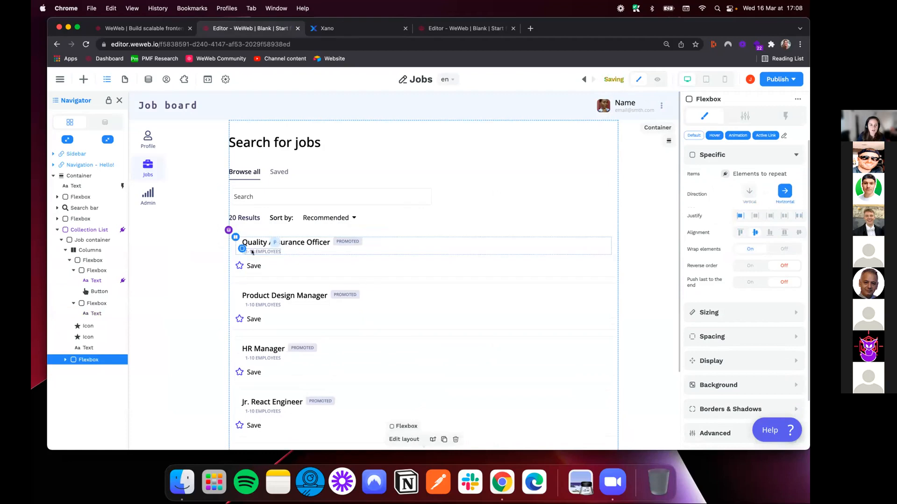
Bind the job card's 1-10 employees text to the type field of the collection item
click(252, 253)
click(725, 174)
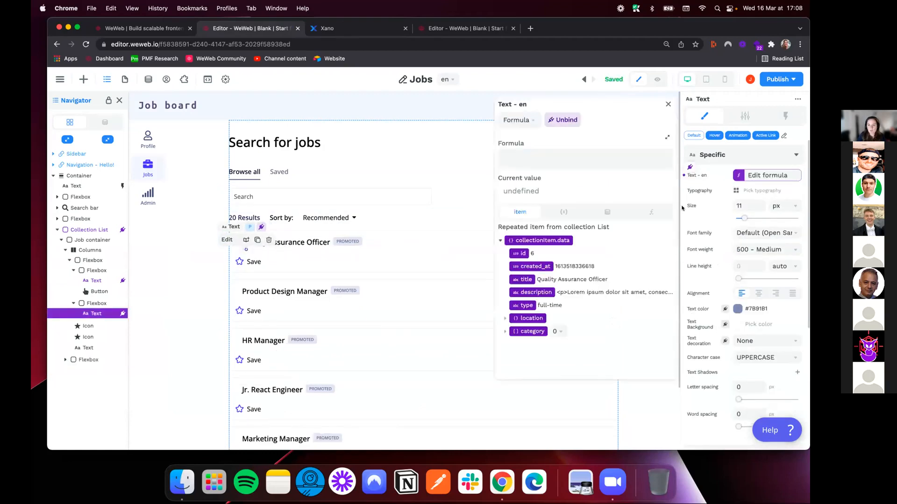
click(520, 306)
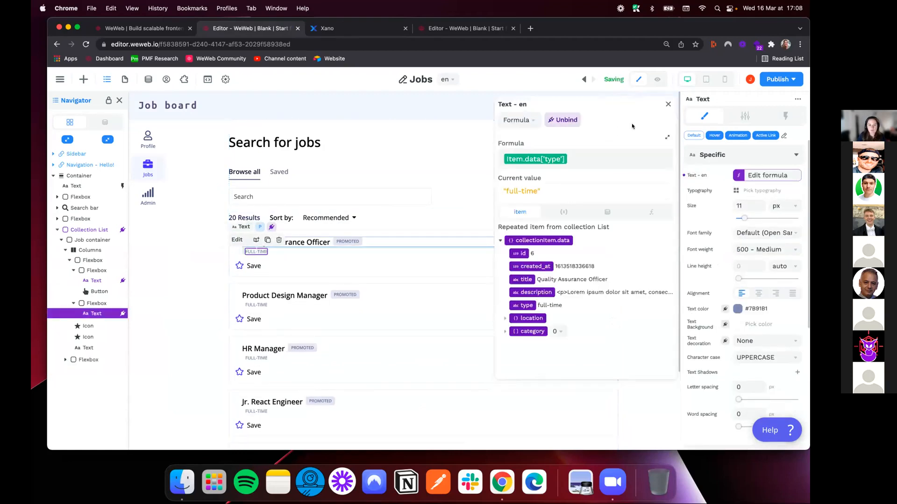
click(668, 104)
Delete the Promoted badge from the job card and check the resulting list against the Xano job table
click(348, 241)
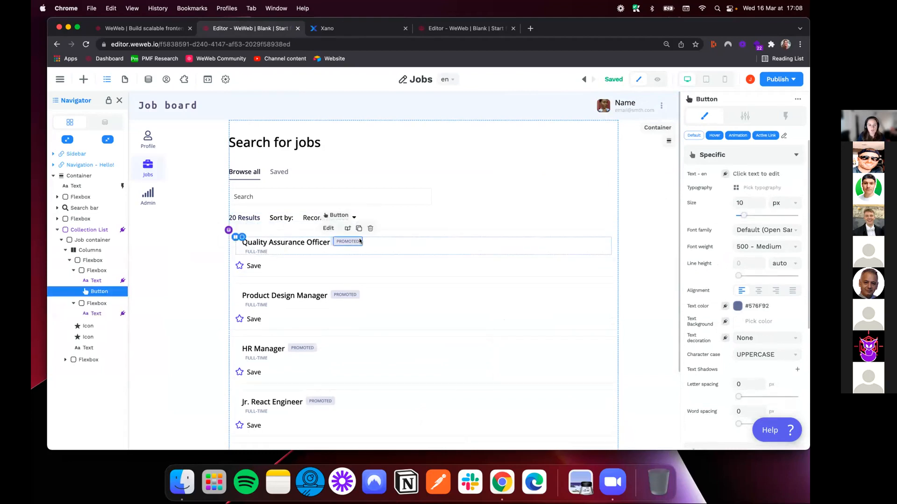
key(Delete)
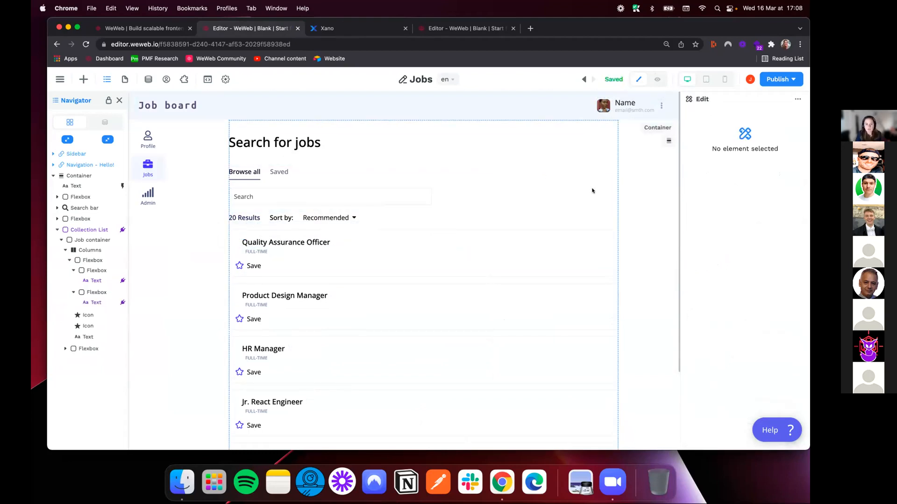
scroll(472, 215, down, 1)
scroll(471, 212, down, 1)
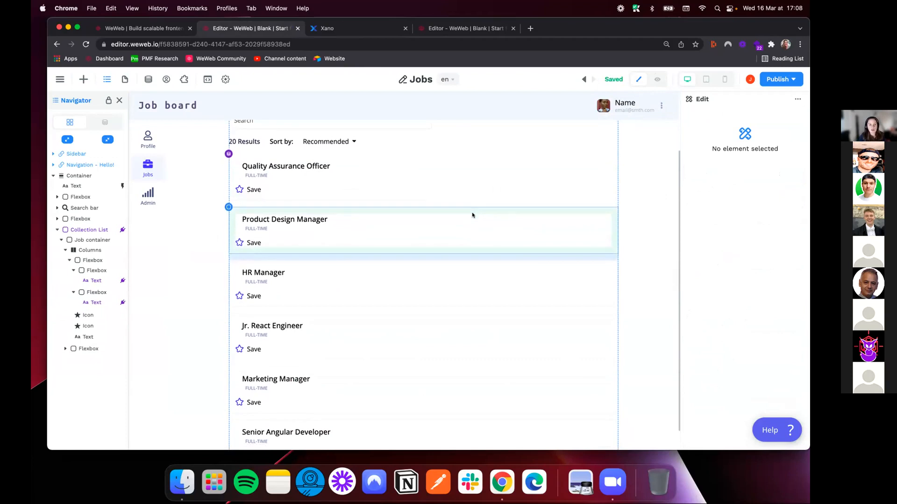
scroll(458, 278, up, 3)
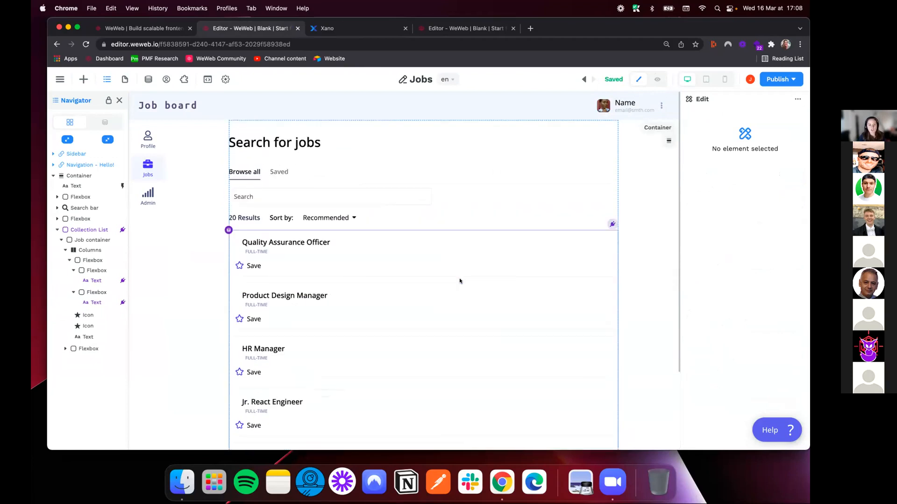
click(322, 29)
click(252, 29)
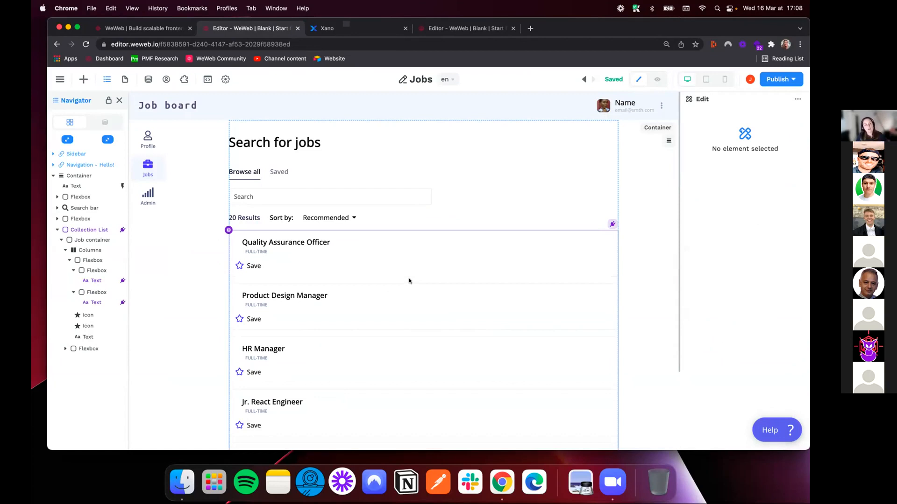
Search the elements for "select" and add a Select dropdown between the search bar and the results row
click(228, 230)
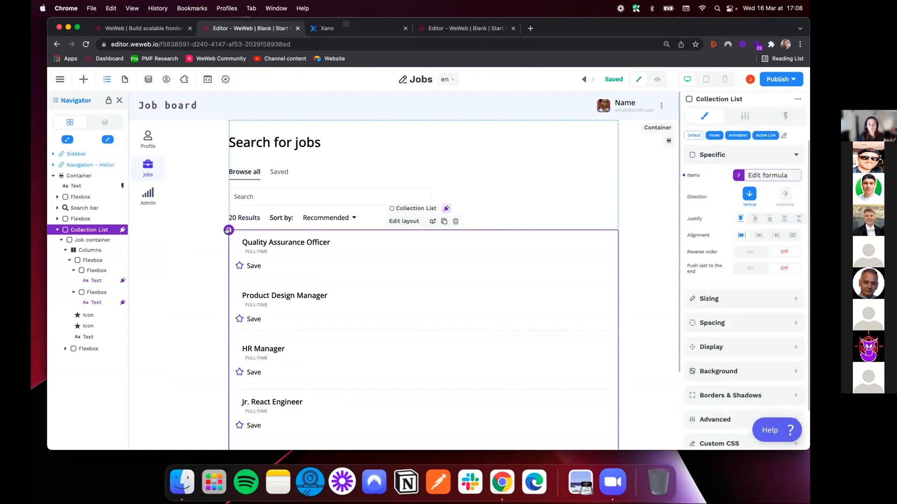
click(82, 79)
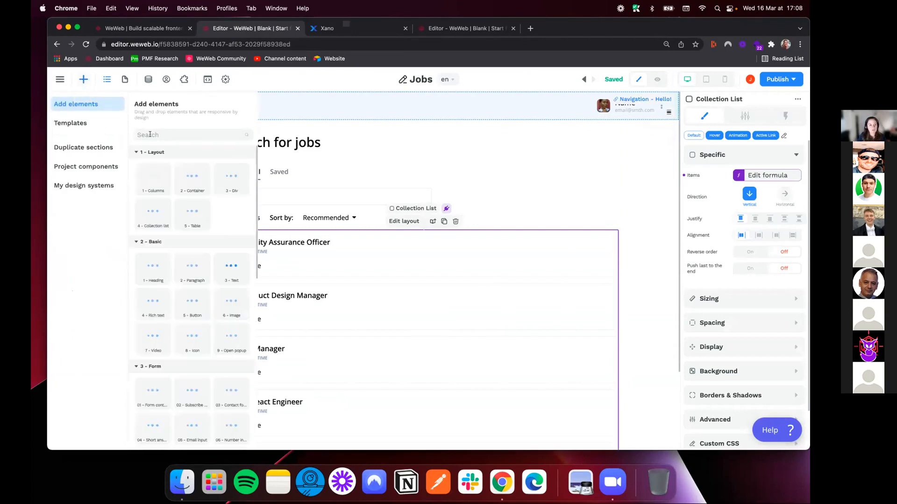
text(select)
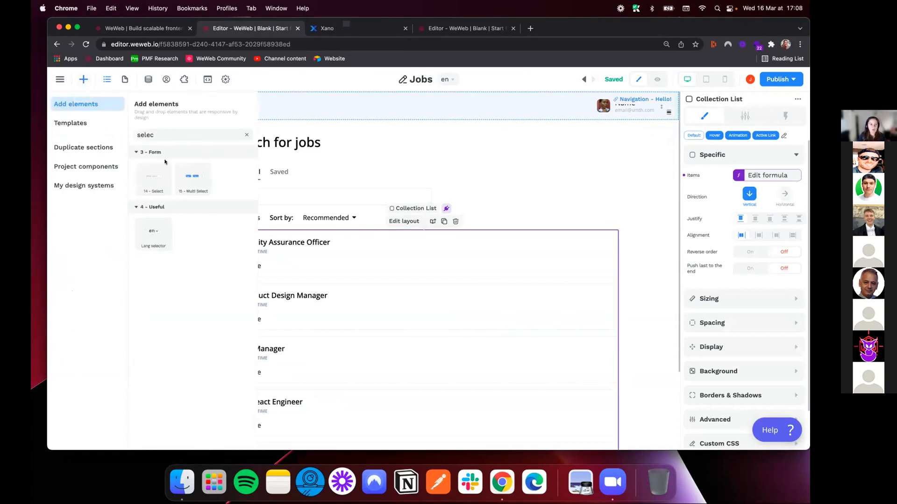
drag(190, 176, 296, 208)
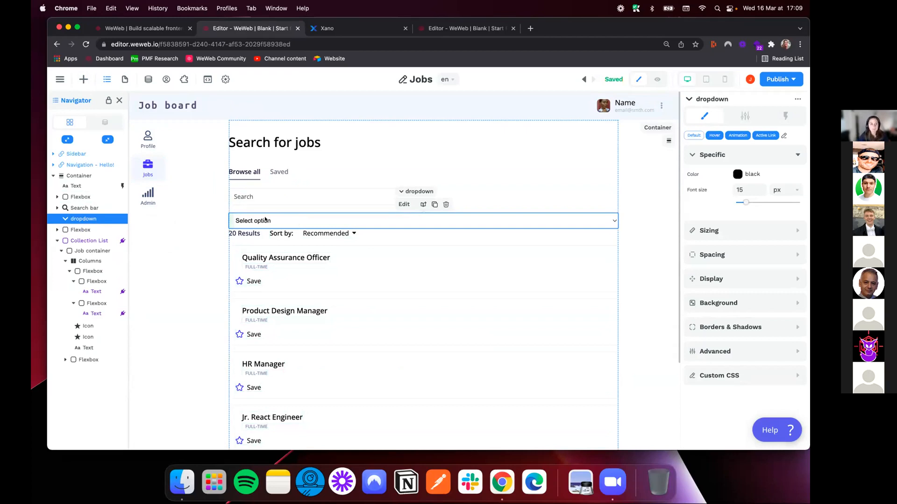
Open the dropdown's option settings, then switch to Xano and copy the GET /category endpoint URL from the careers API group
click(740, 115)
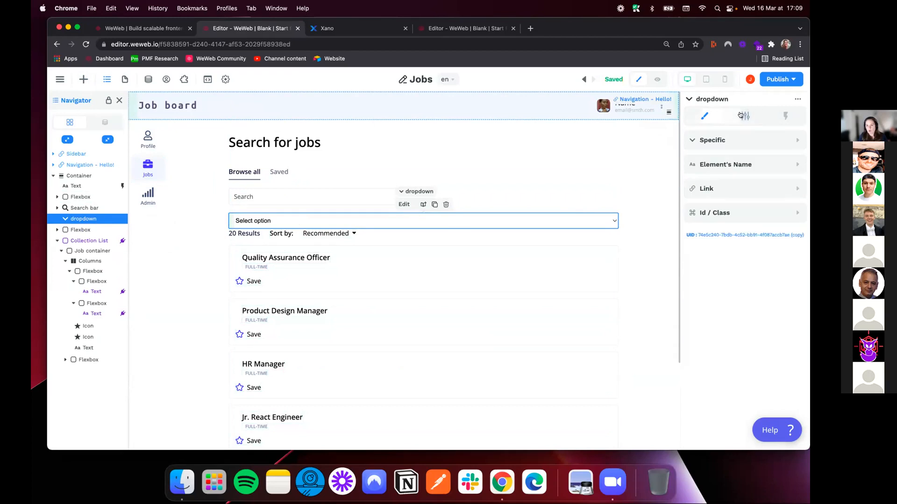
click(722, 141)
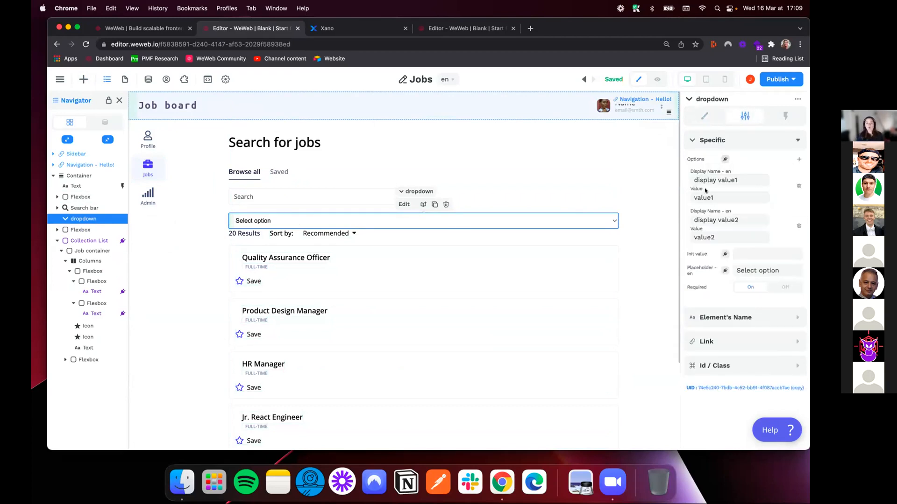
click(322, 29)
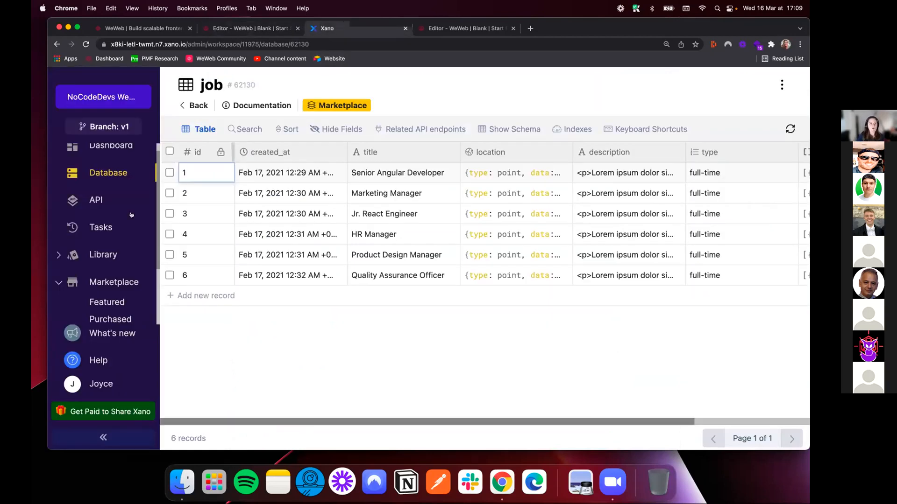
click(84, 200)
click(559, 200)
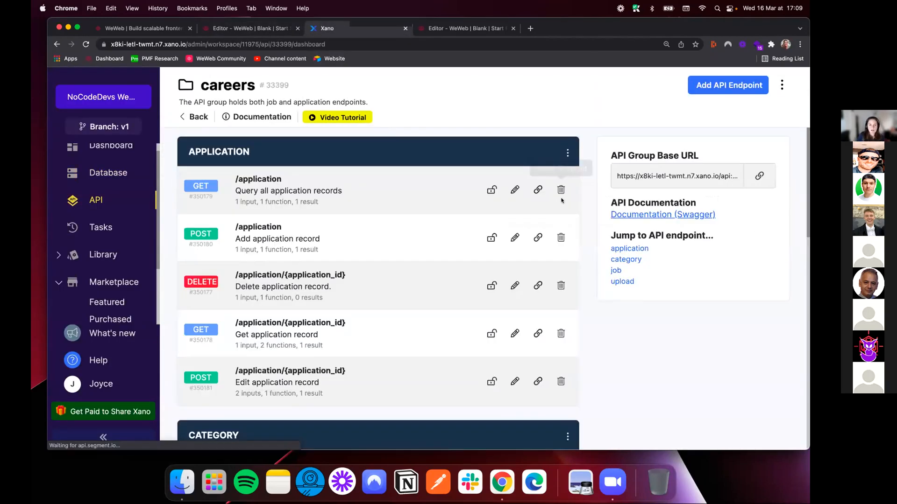
scroll(403, 295, down, 3)
scroll(405, 294, down, 2)
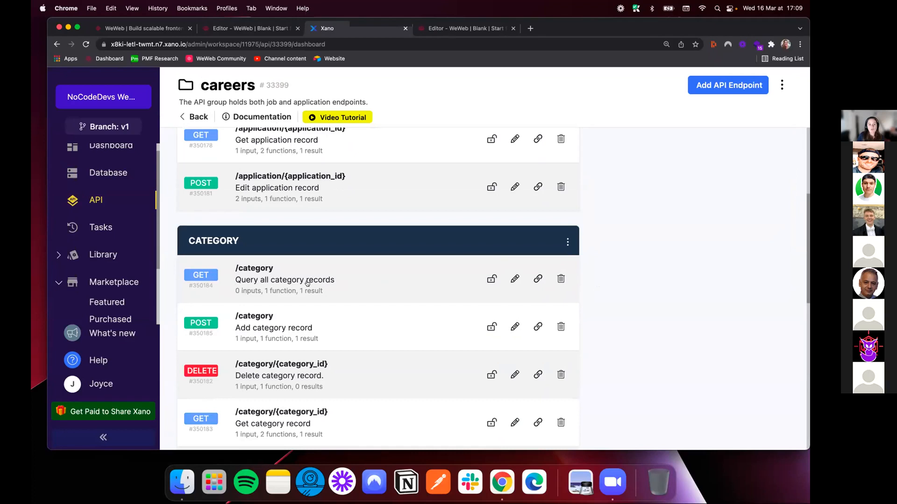
click(535, 279)
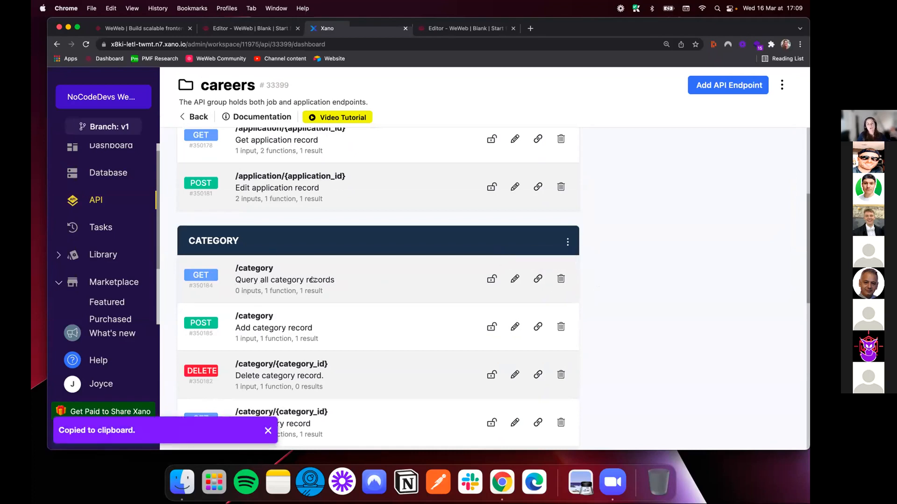
Switch back to the WeWeb editor and create a dynamic REST API collection named Job categories
click(247, 31)
click(148, 79)
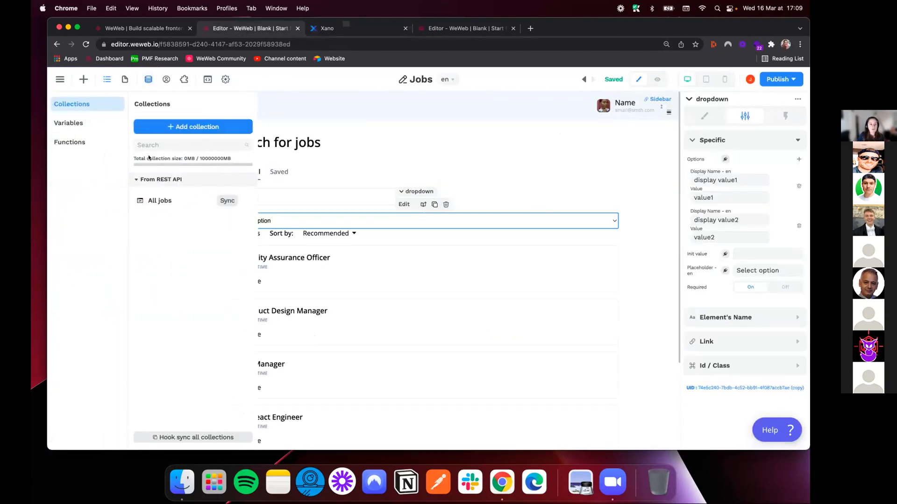
click(169, 126)
text(Job categories)
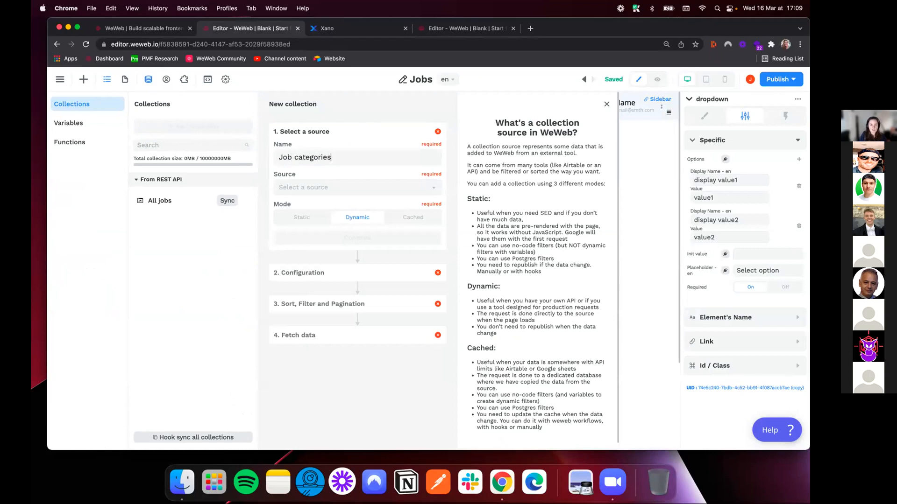
click(342, 187)
click(325, 206)
click(351, 236)
Configure Job categories with the copied endpoint URL and result key items, fetch its data, and display the results by category
click(352, 241)
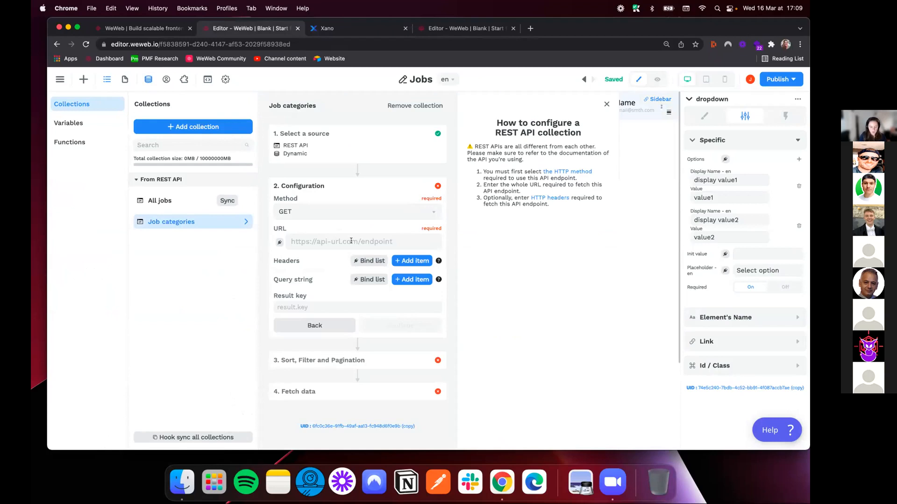
key(super+v)
click(320, 303)
text(items)
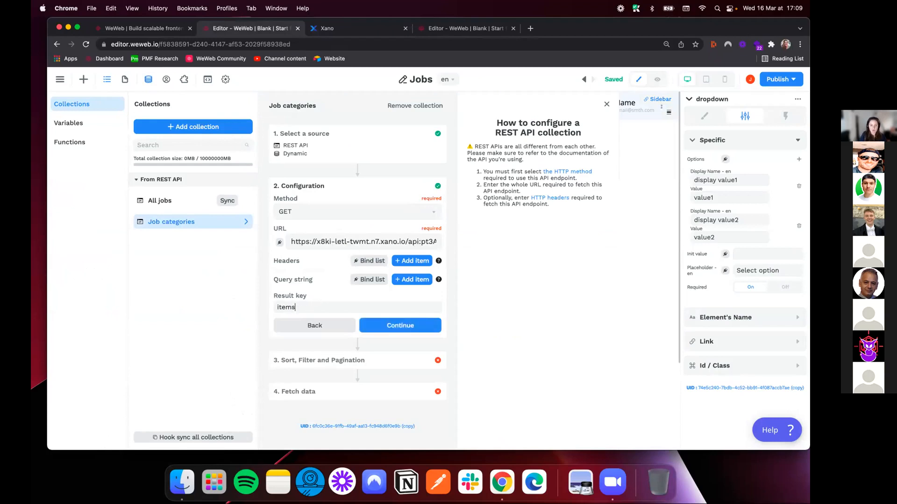
click(404, 326)
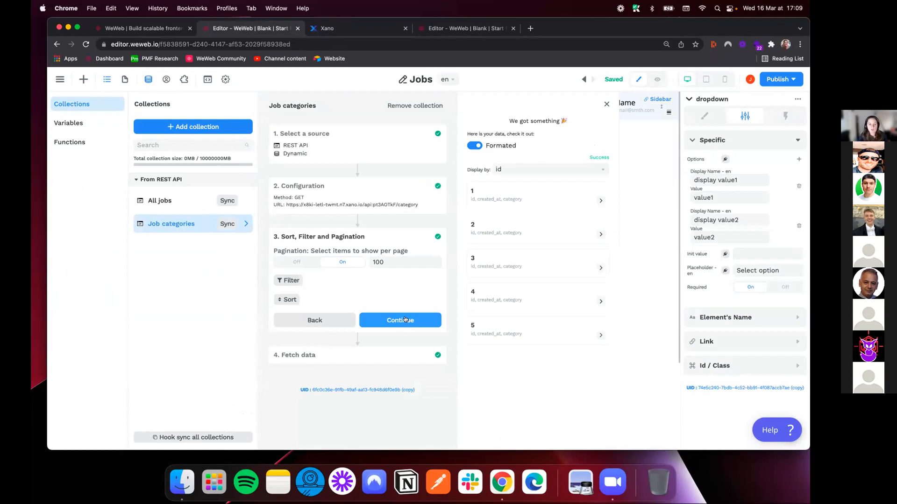
click(404, 320)
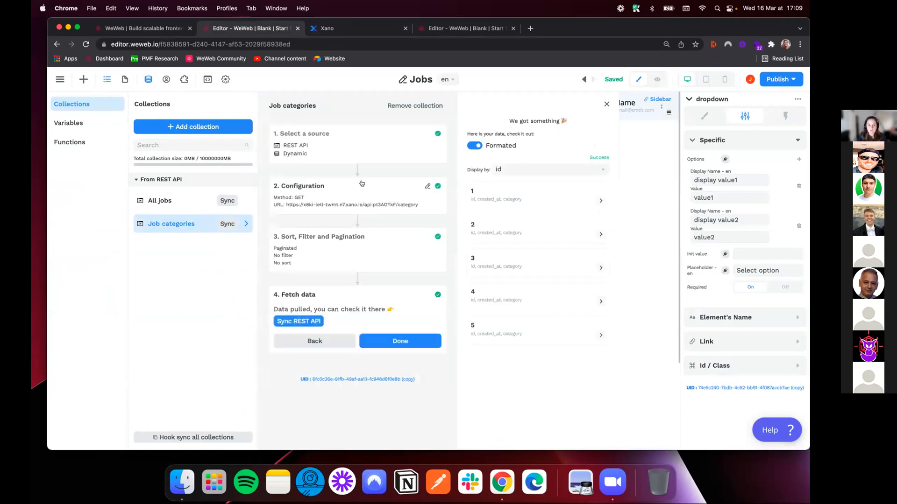
click(509, 169)
click(510, 214)
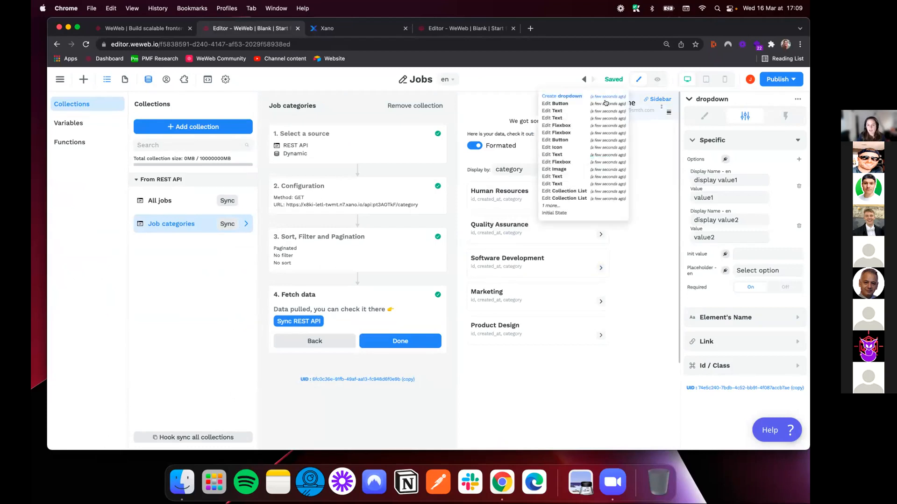
click(646, 148)
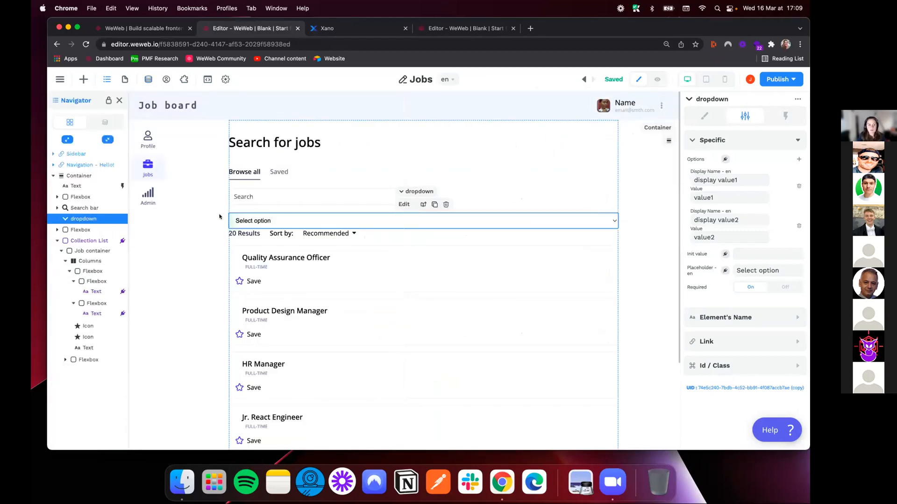
Bind the dropdown's options to the Job categories data and expand the records to inspect their fields
click(723, 159)
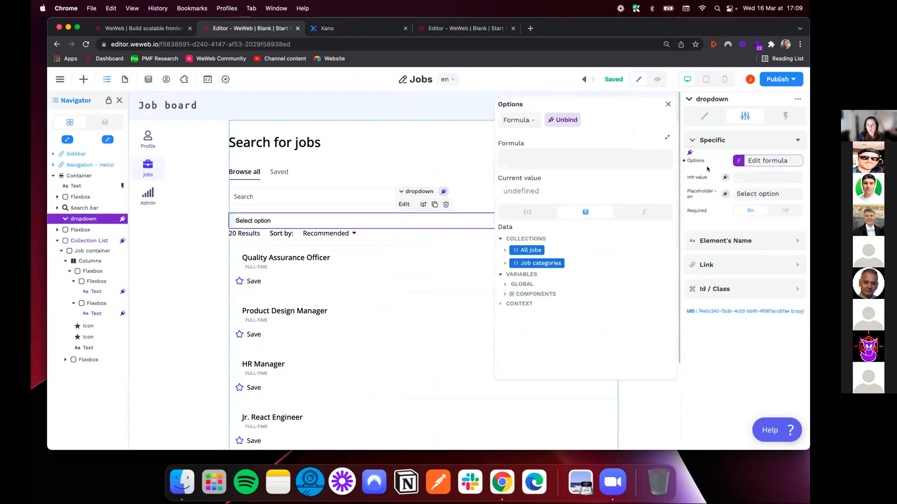
click(527, 275)
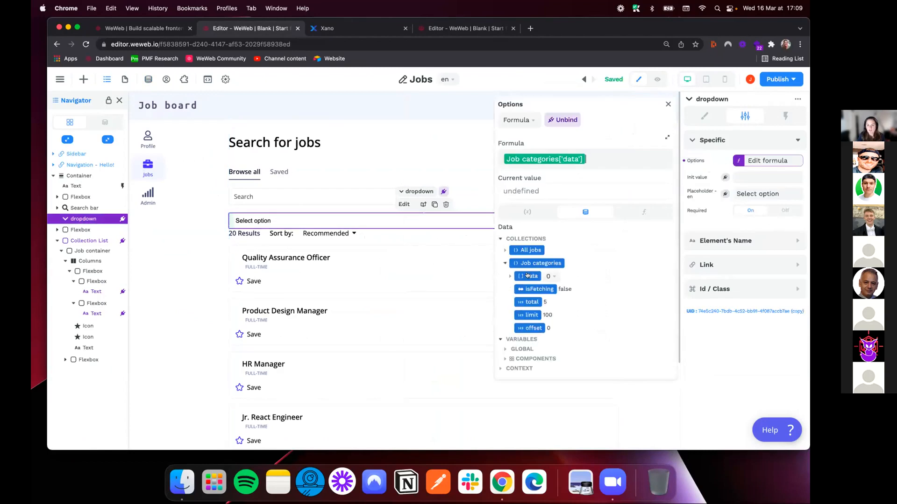
click(505, 210)
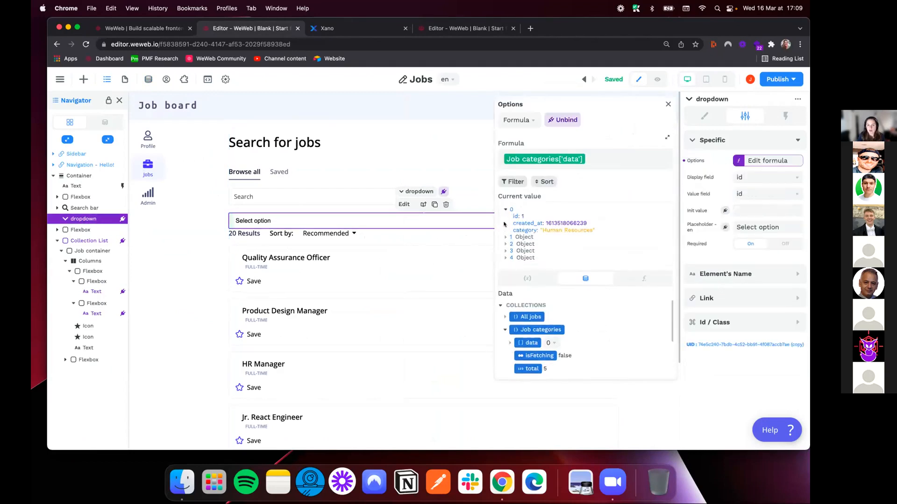
click(505, 238)
click(667, 105)
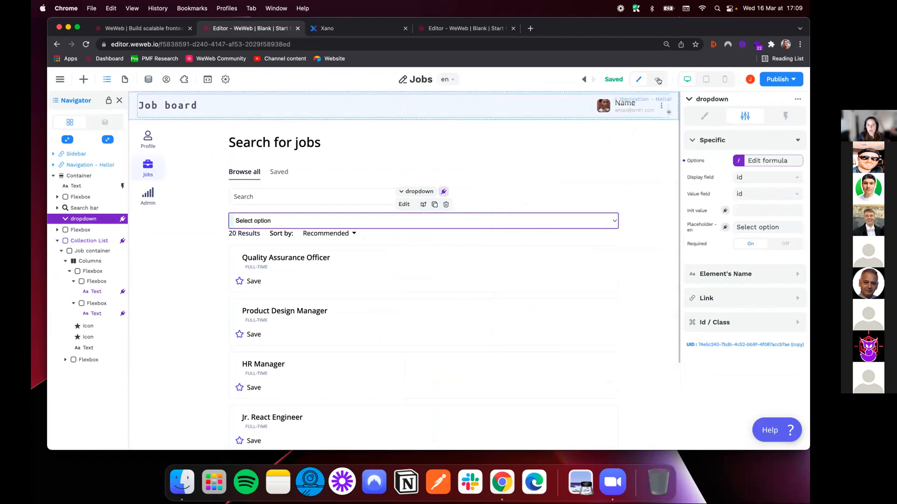
Preview the page, check the options offered by the dropdown, and return to edit mode
click(657, 80)
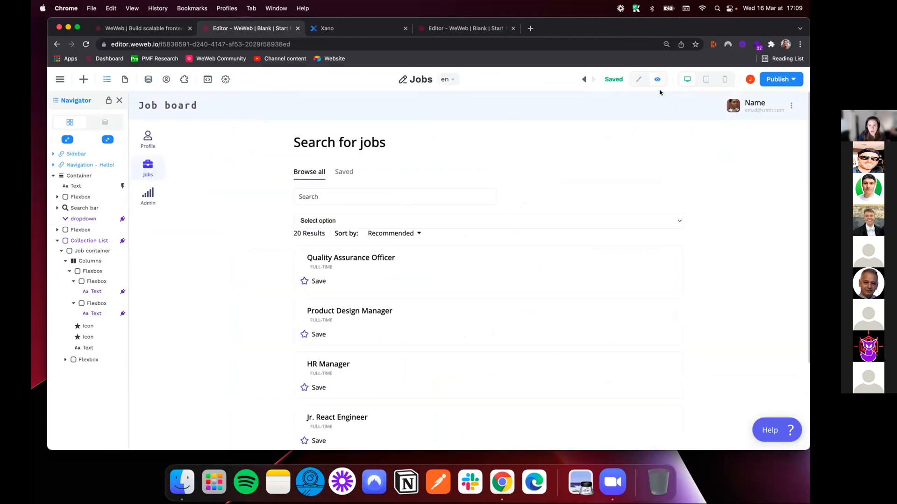
click(406, 218)
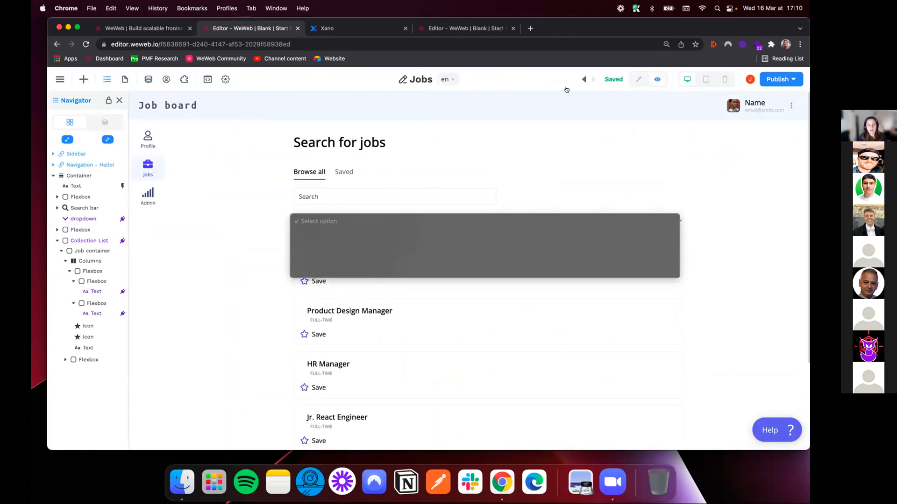
click(641, 78)
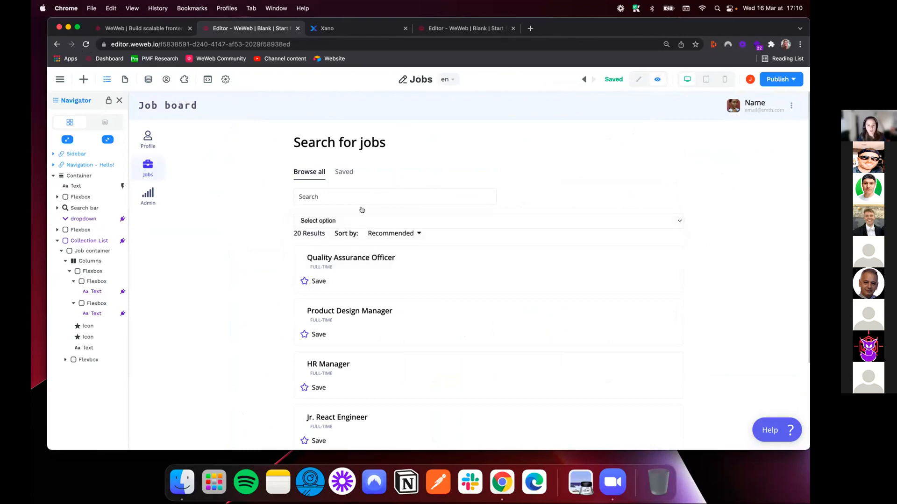
click(639, 79)
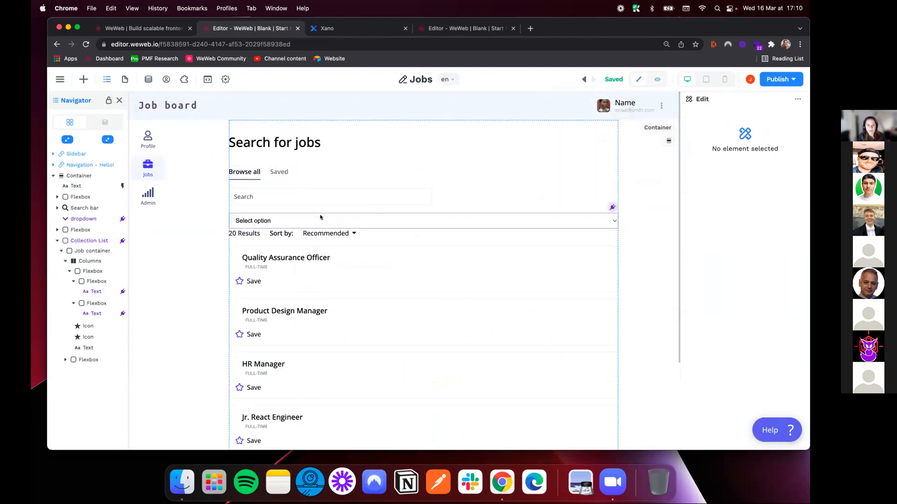
Set the dropdown's display field to category
click(320, 217)
click(756, 180)
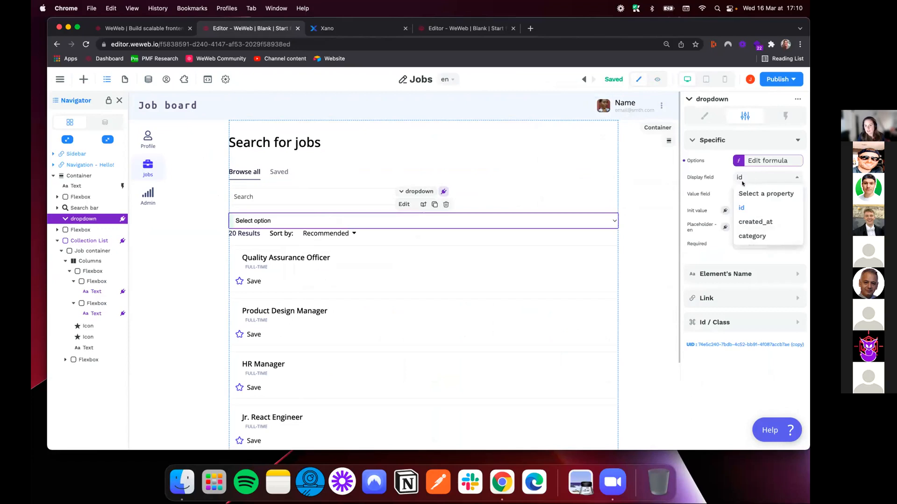
click(751, 236)
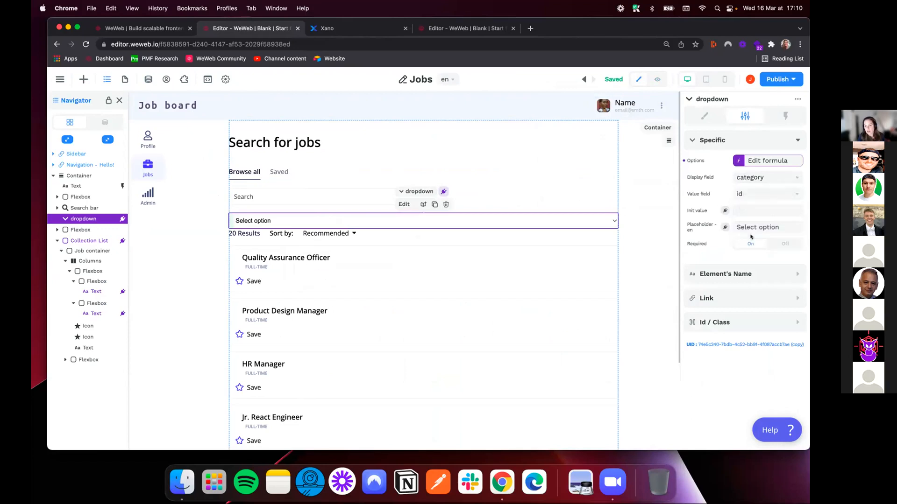
Examine the records of the category table in the Xano database and return to the WeWeb editor
click(327, 28)
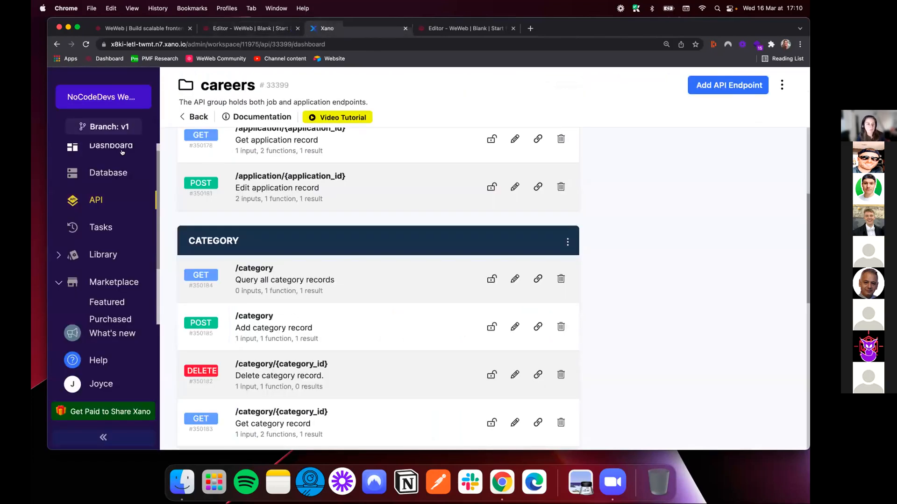
click(119, 176)
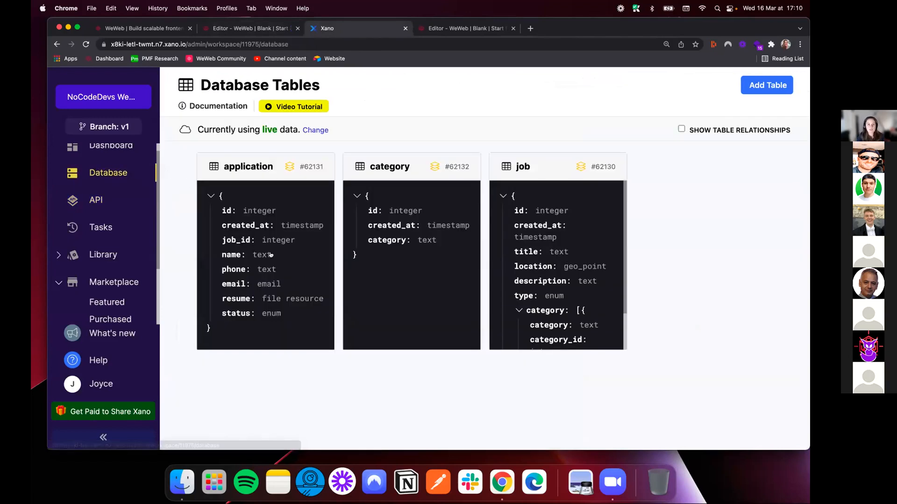
click(415, 248)
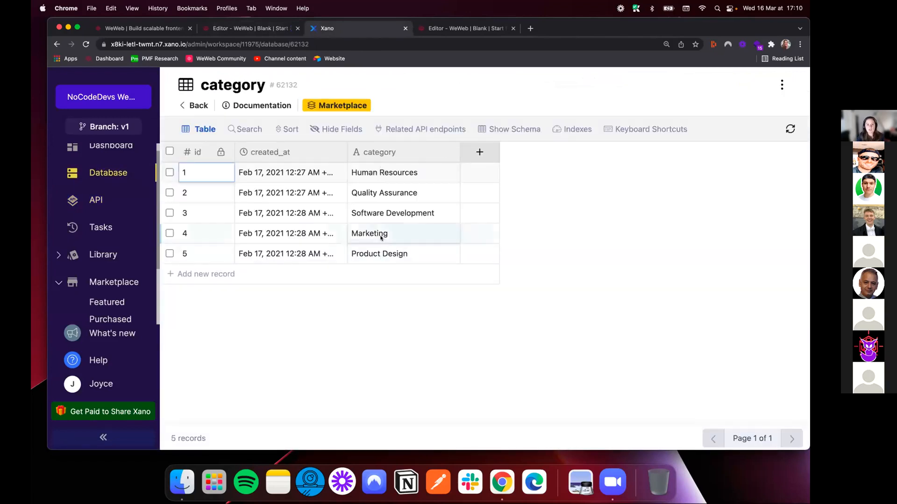
click(243, 29)
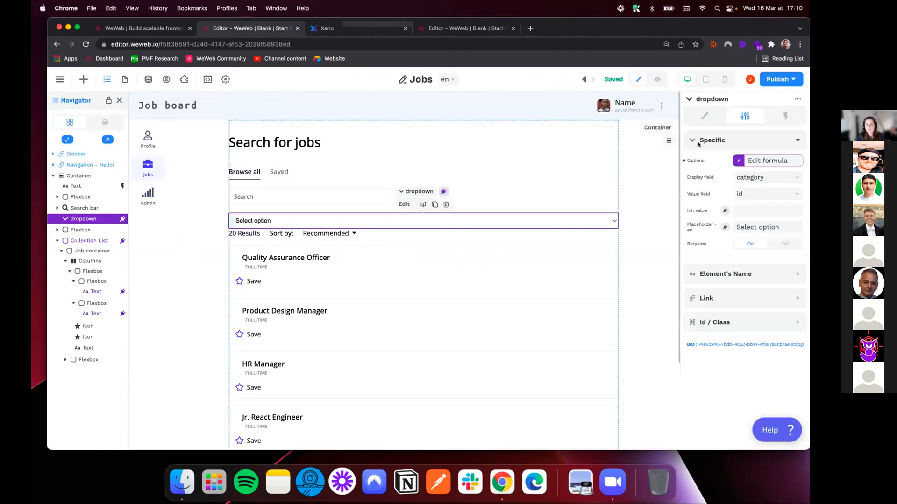
Test the dropdown in preview by choosing Quality Assurance and then Marketing, and return to edit mode
click(657, 79)
click(397, 221)
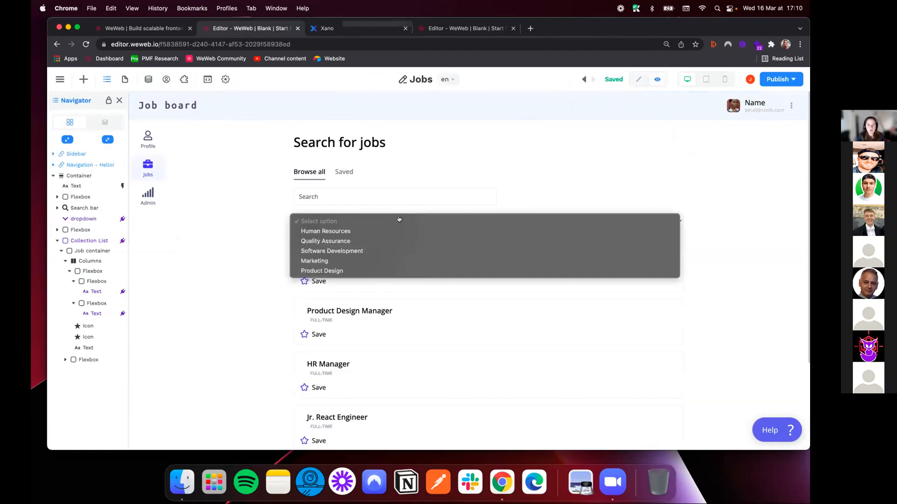
click(319, 240)
click(334, 224)
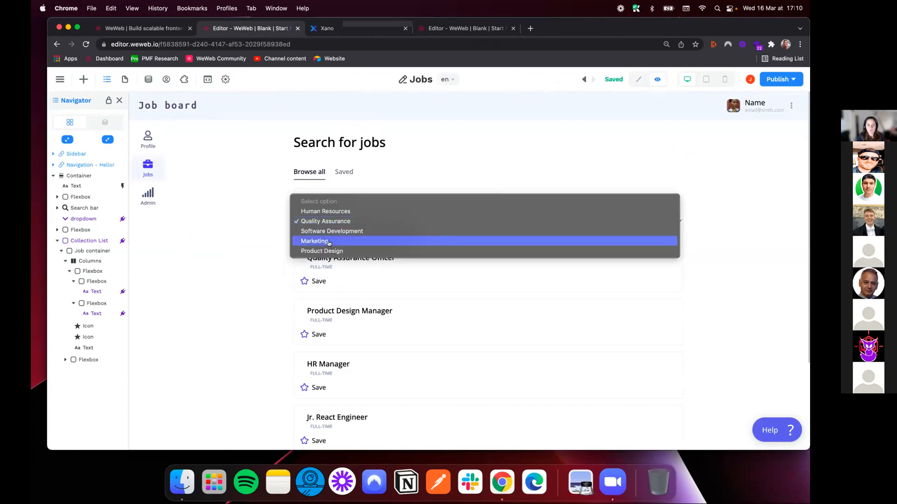
click(337, 240)
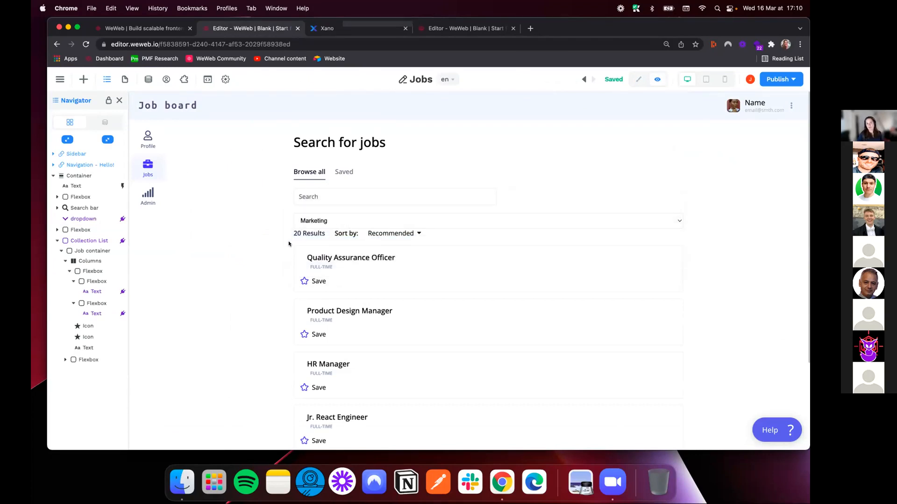
click(638, 79)
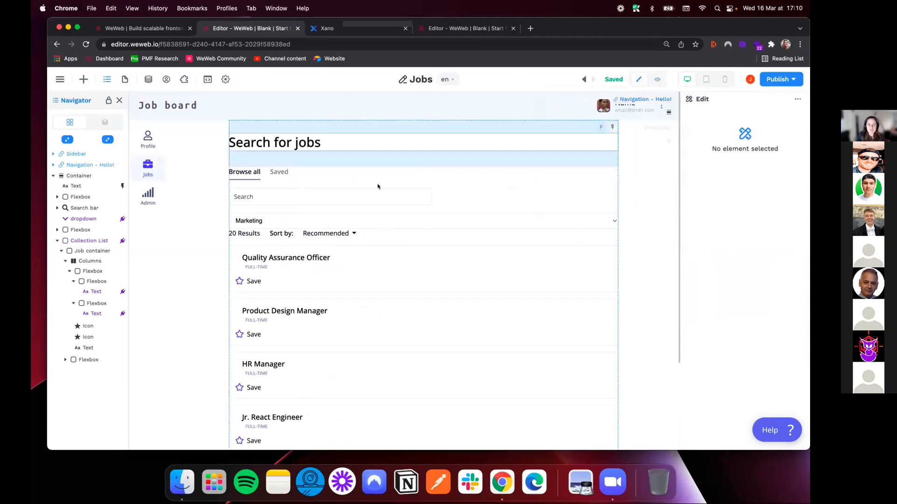
Select the job Collection List, view the filter options of its items formula, and close them
click(227, 247)
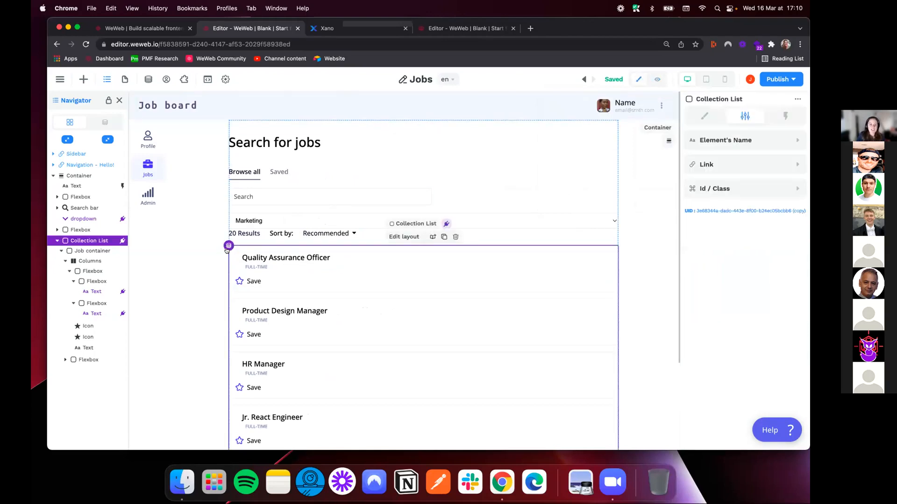
click(705, 115)
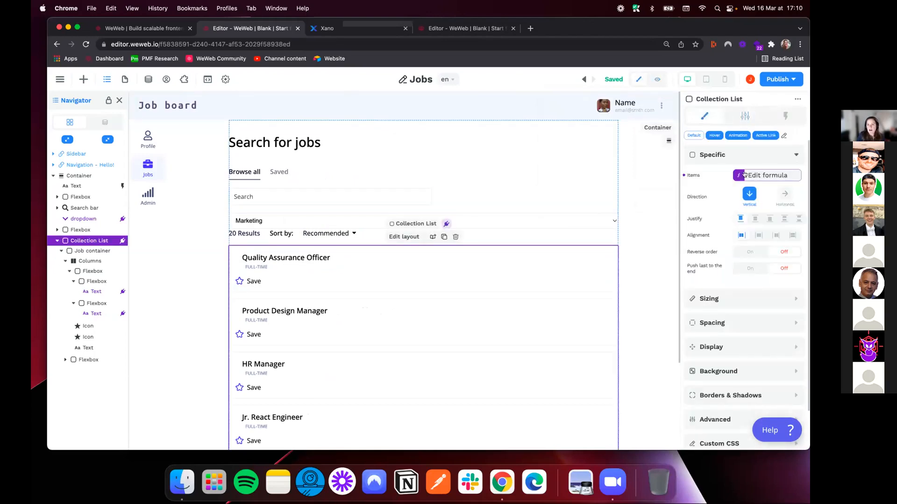
click(751, 175)
click(512, 182)
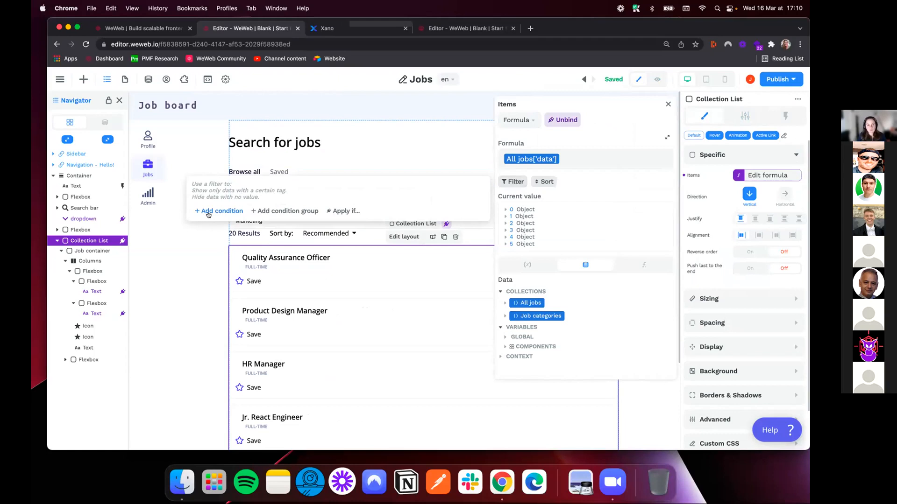
click(668, 104)
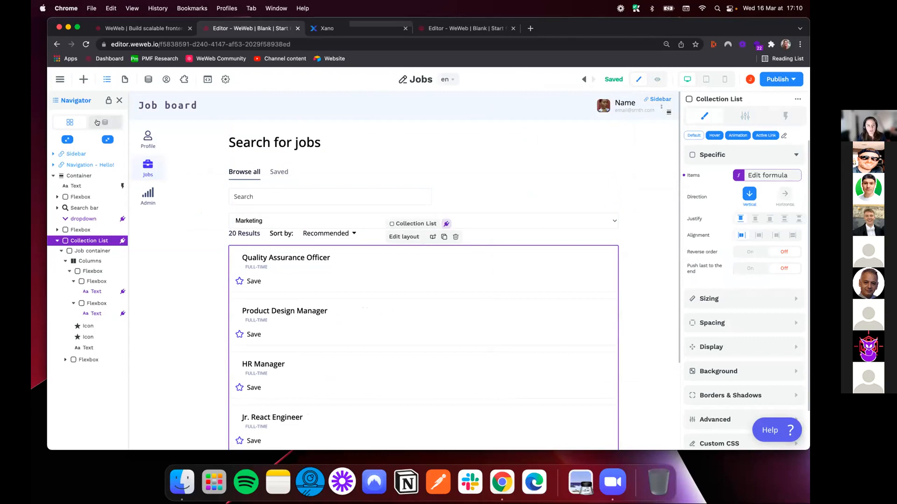
Compare the dropdown's variable value with the ids in the Xano category table, and return to the WeWeb editor
click(97, 122)
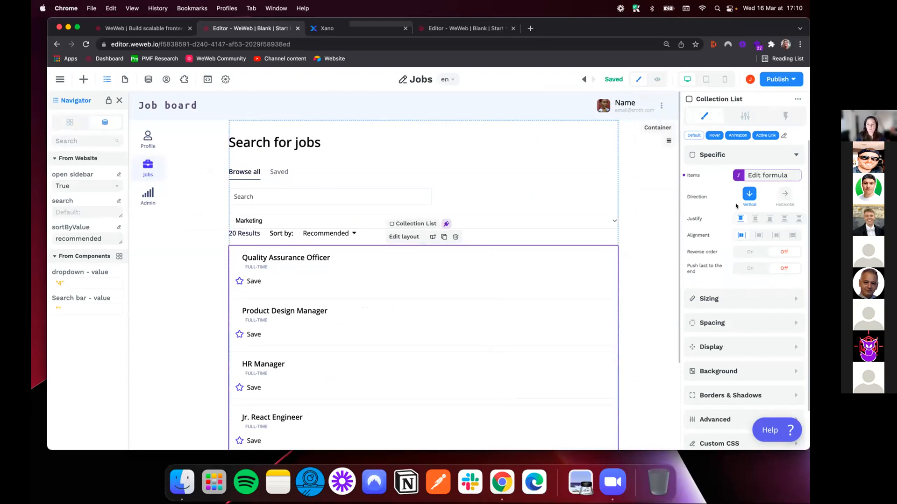
click(327, 28)
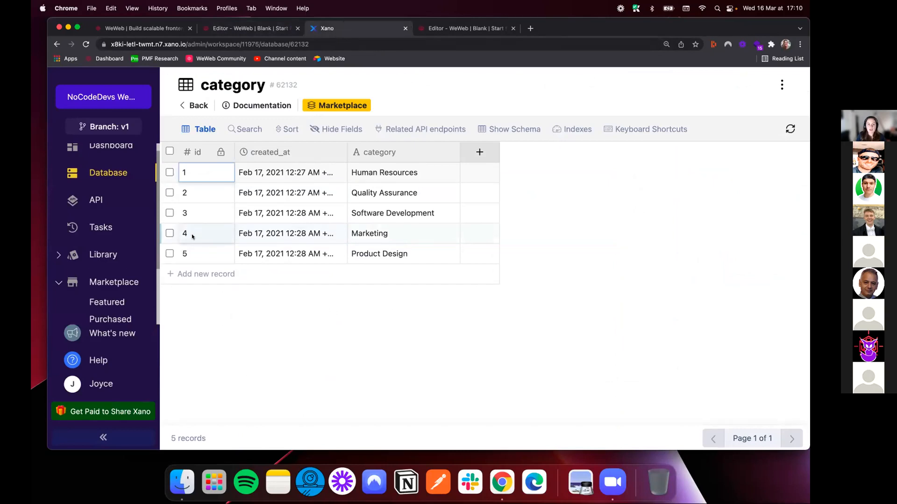
click(240, 29)
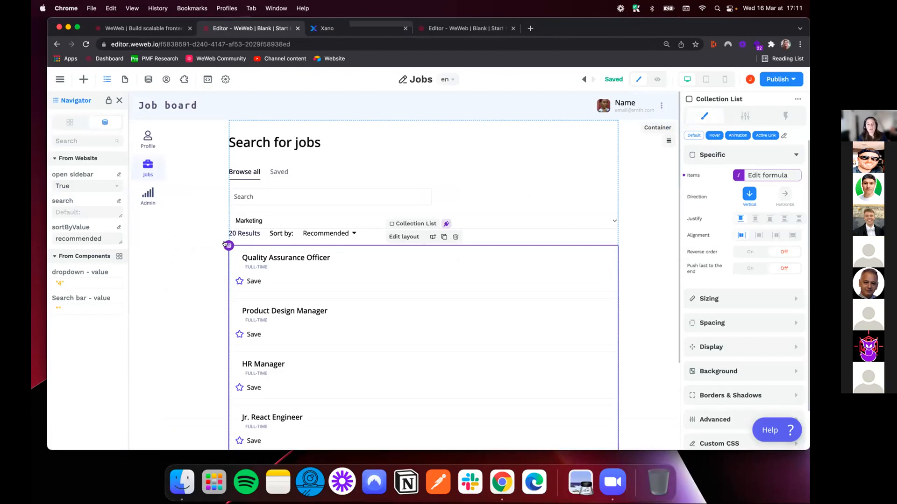
Add a filter condition on the category field to the Collection List's items formula
click(760, 175)
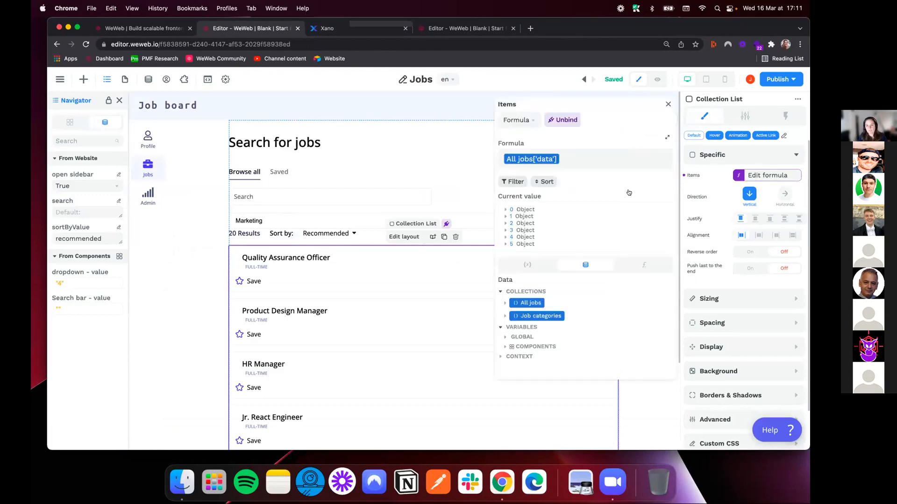
click(513, 182)
click(230, 210)
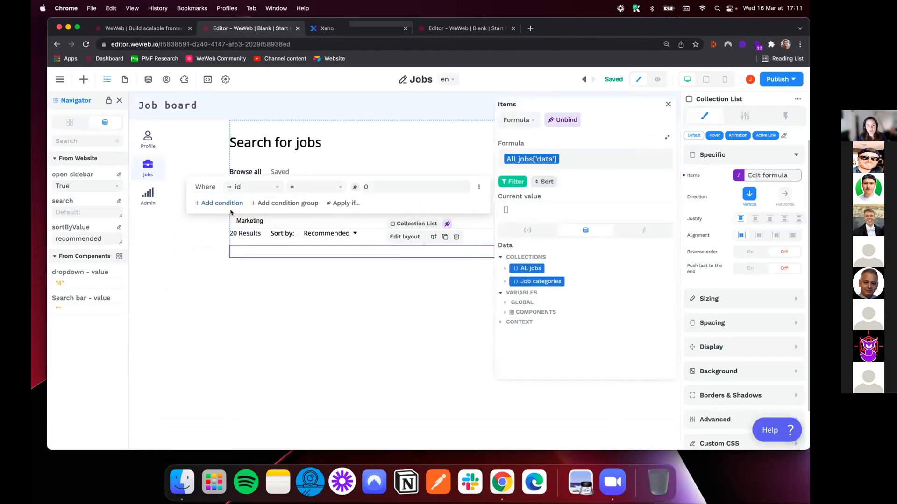
click(253, 189)
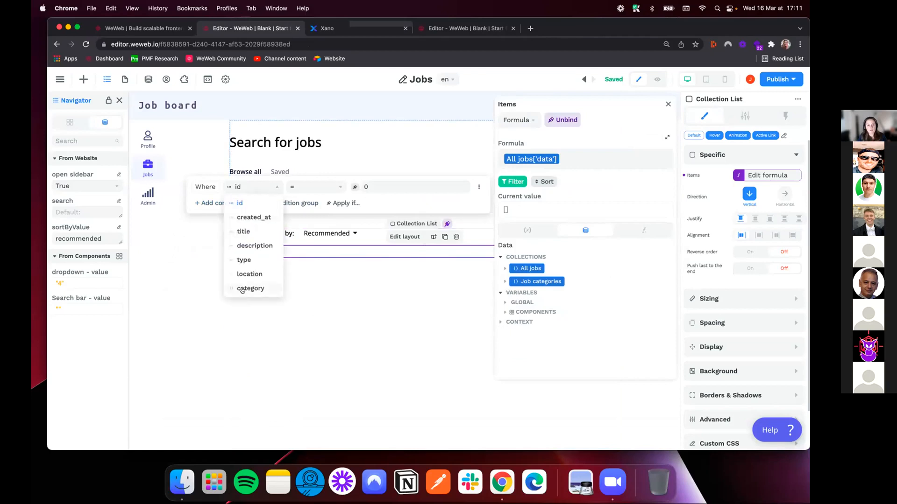
click(243, 290)
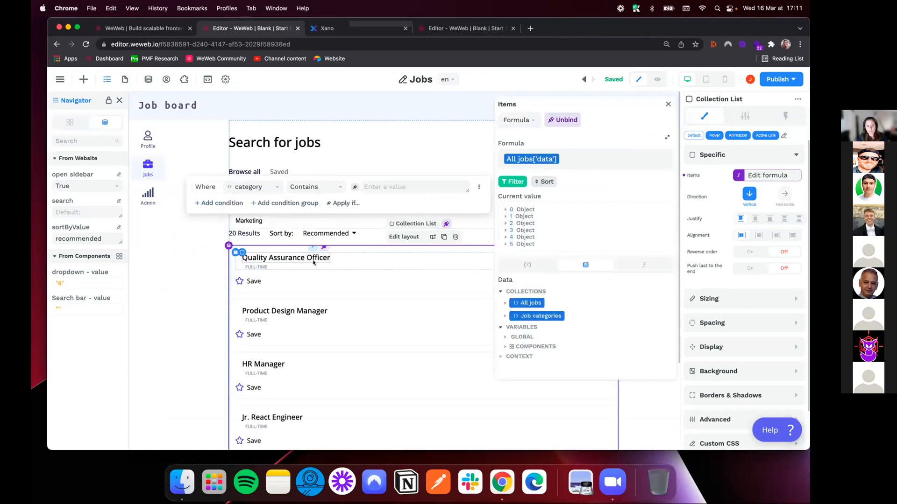
Examine the category data of the first job in the items formula's current value
click(504, 209)
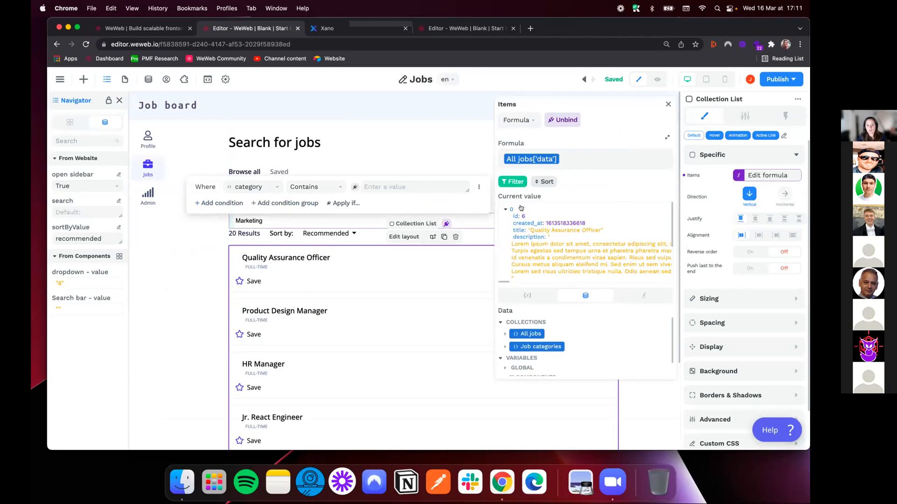
scroll(525, 231, down, 5)
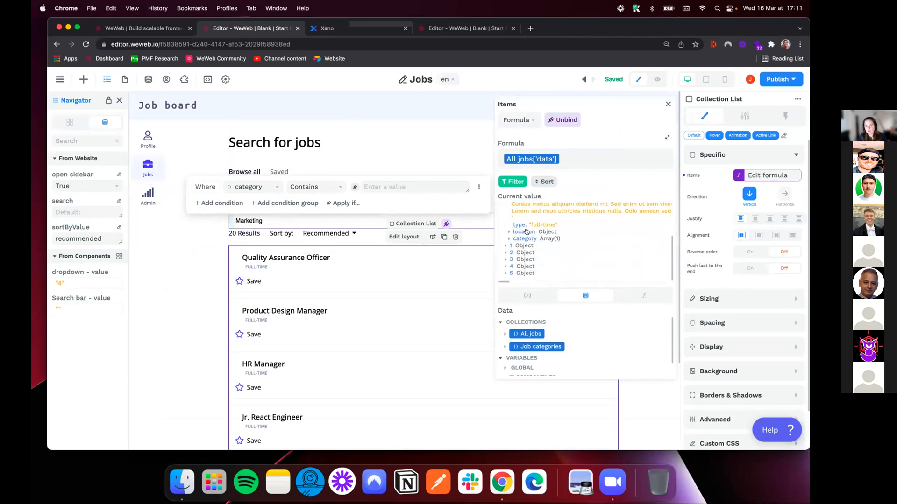
click(509, 239)
click(513, 246)
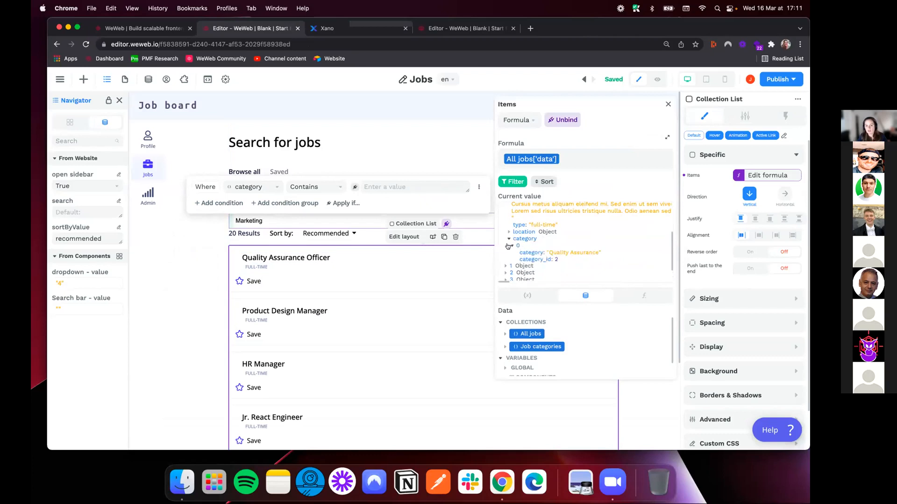
Bind the value of the category Contains condition to the "dropdown - value" variable
click(355, 187)
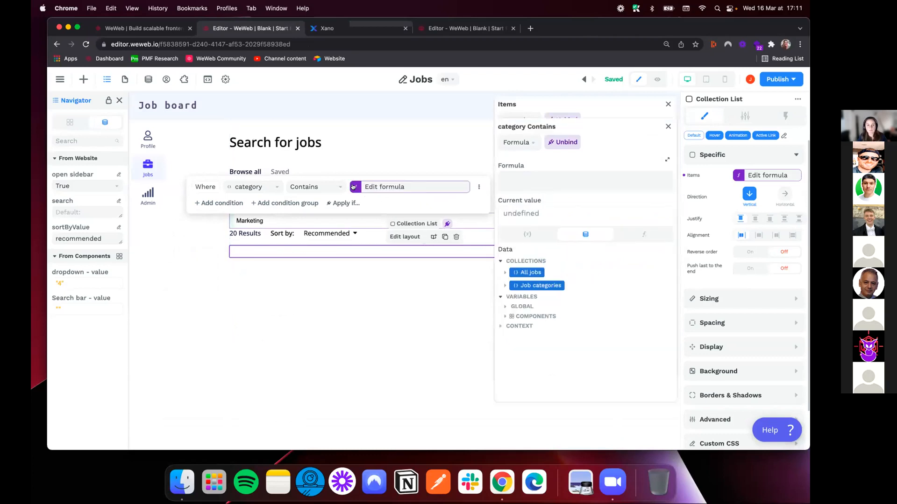
click(505, 316)
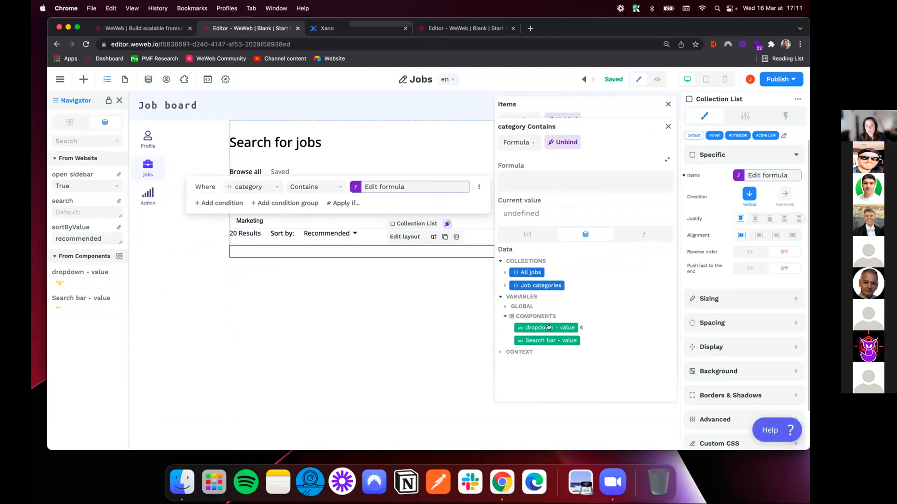
click(548, 327)
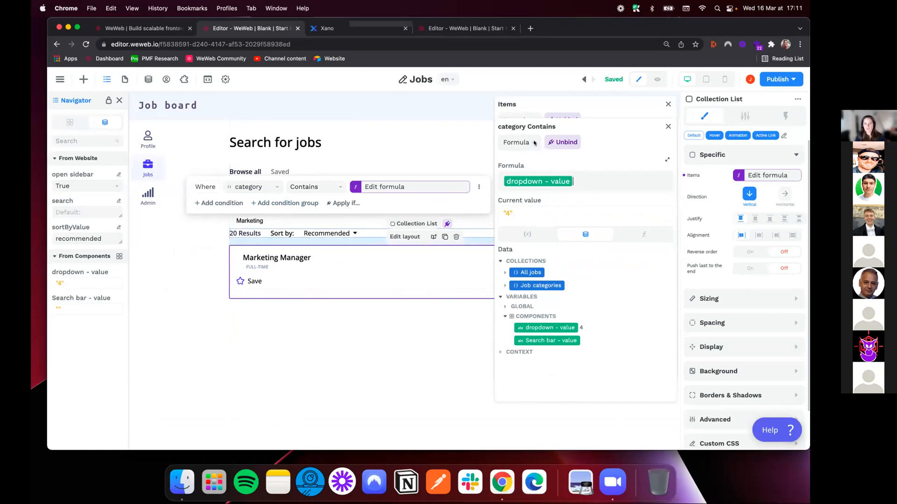
click(666, 127)
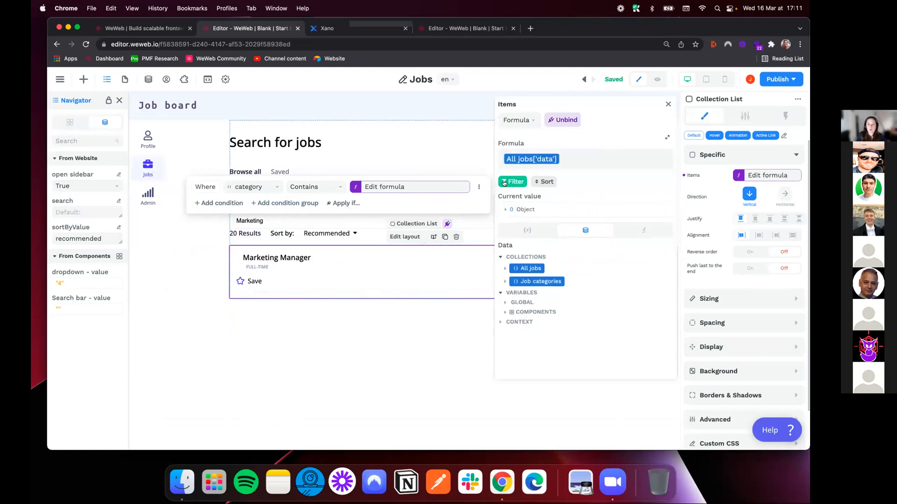
Make the filter's condition group apply only if "dropdown - value" is set, and close the items formula
click(336, 203)
click(257, 186)
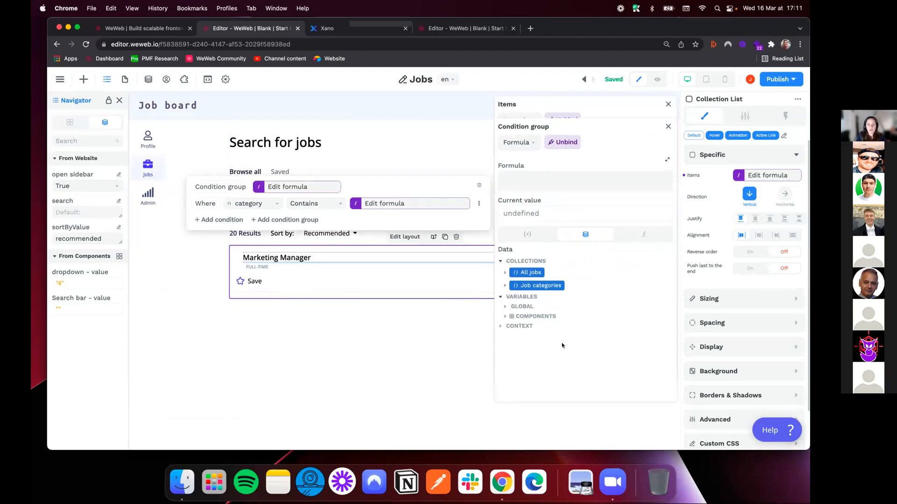
click(505, 316)
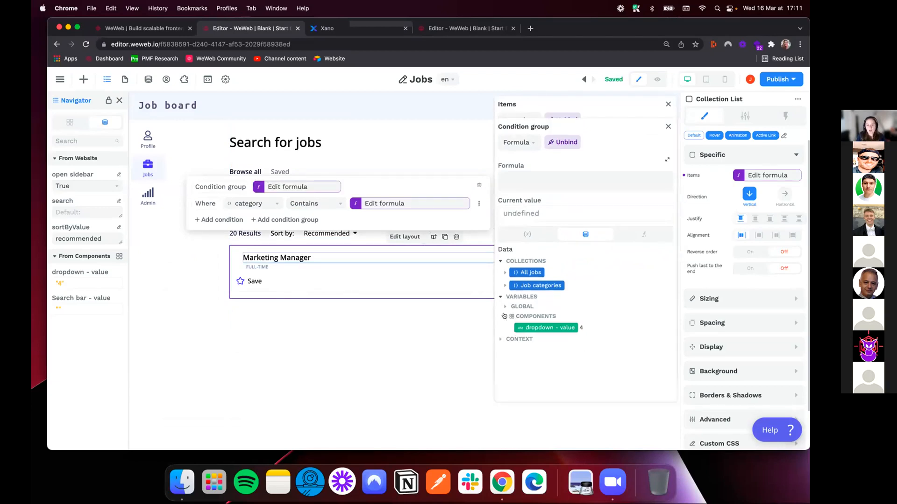
click(562, 327)
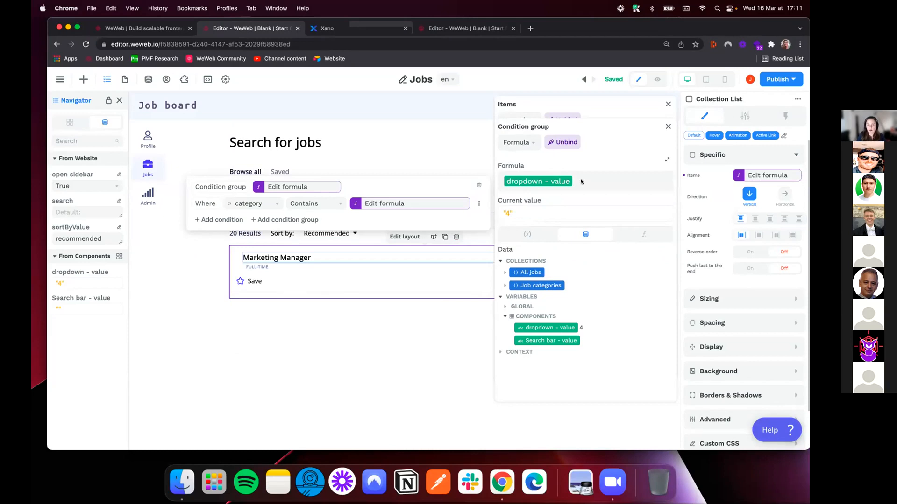
click(667, 127)
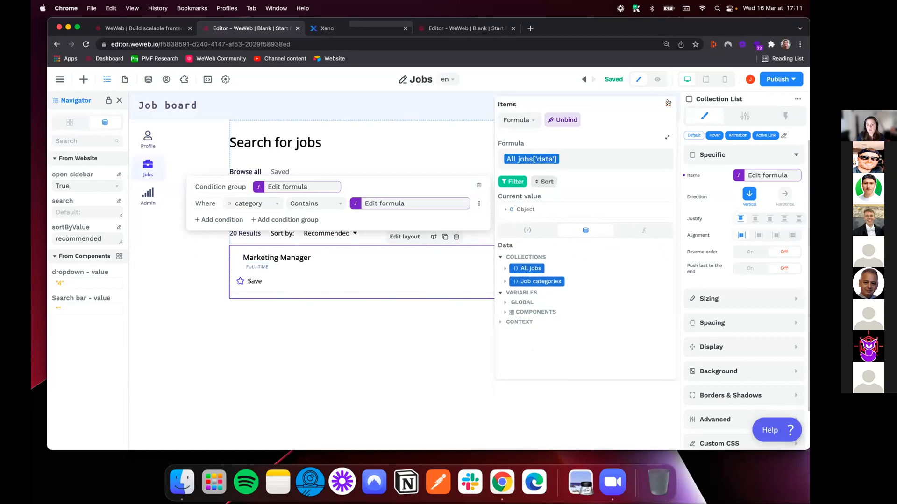
click(668, 102)
Test the category filter in preview with Software Development, Human Resources and Software Development again, and return to edit mode
click(657, 79)
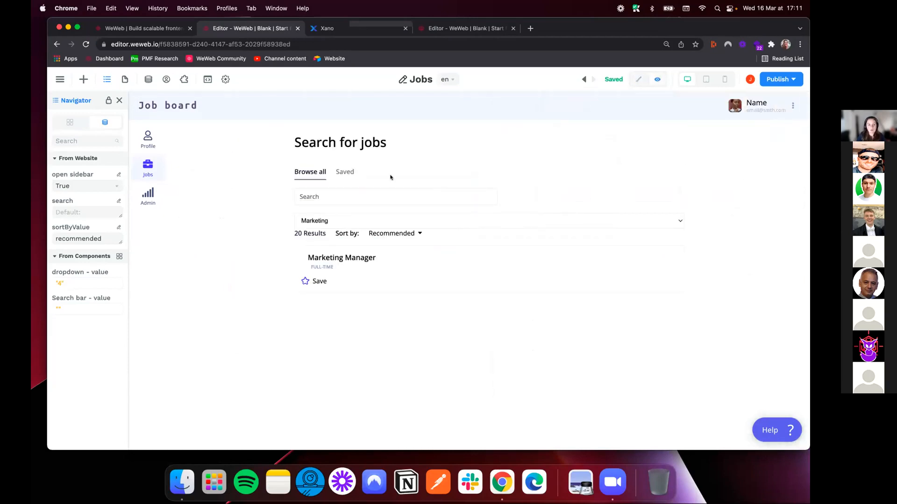
click(372, 221)
click(467, 209)
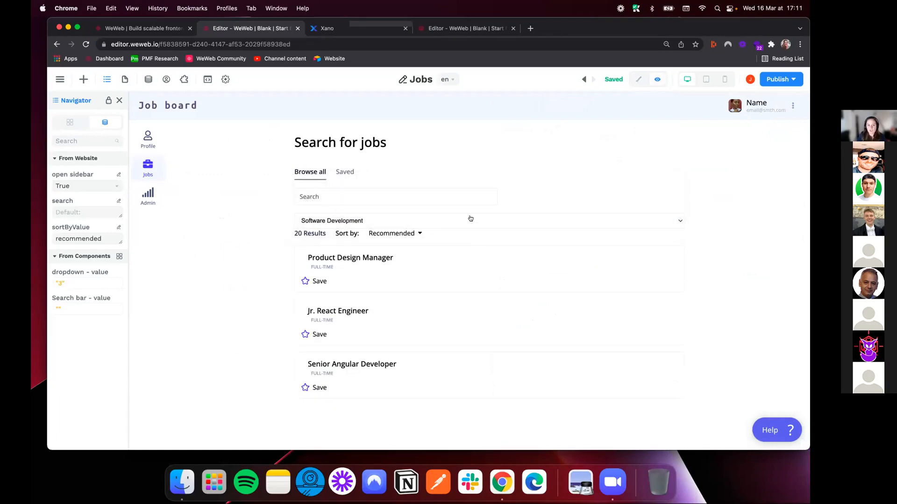
click(470, 219)
click(391, 202)
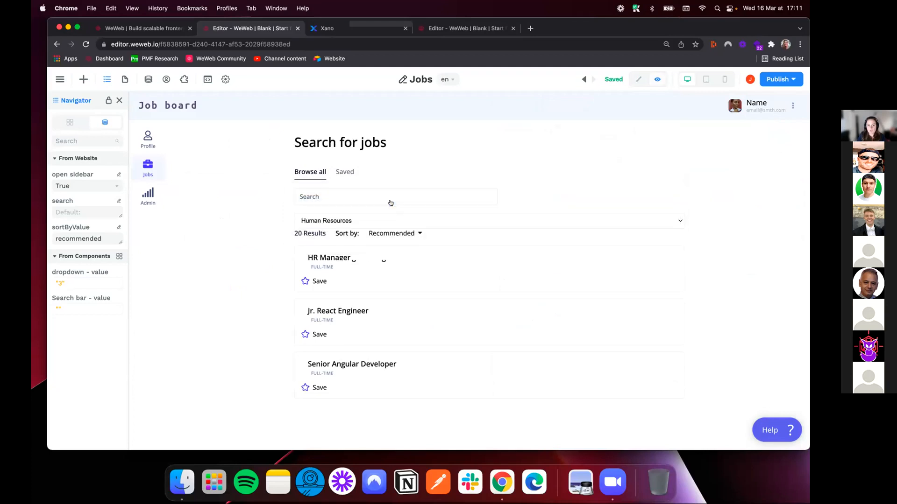
click(376, 216)
click(332, 240)
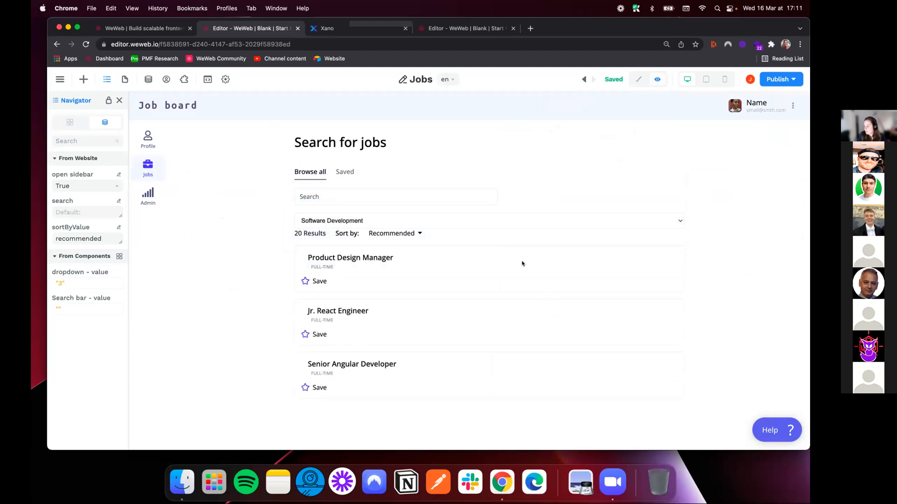
click(639, 79)
Select the Search bar element above the dropdown and look up "search" among the elements that can be added
click(247, 221)
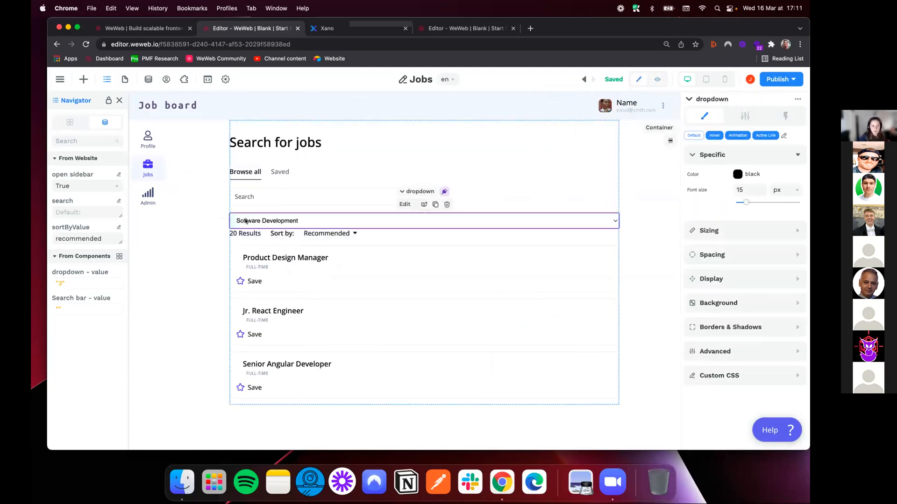
click(258, 195)
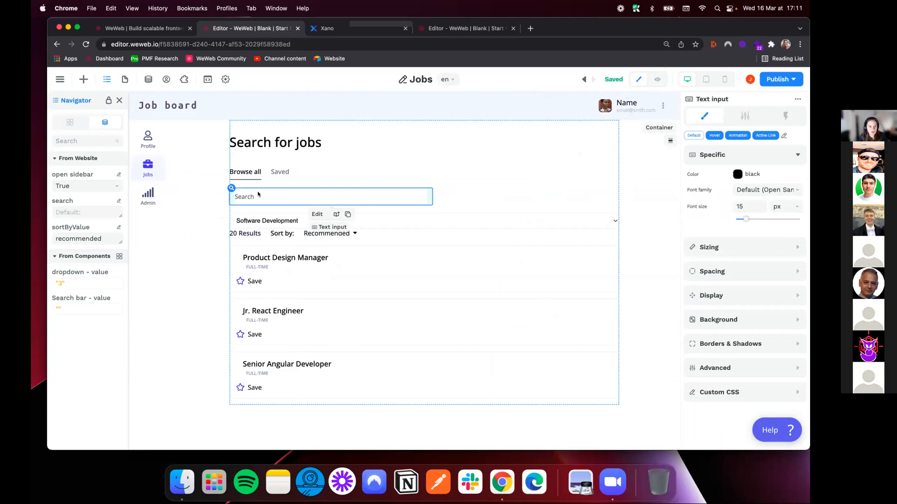
click(70, 122)
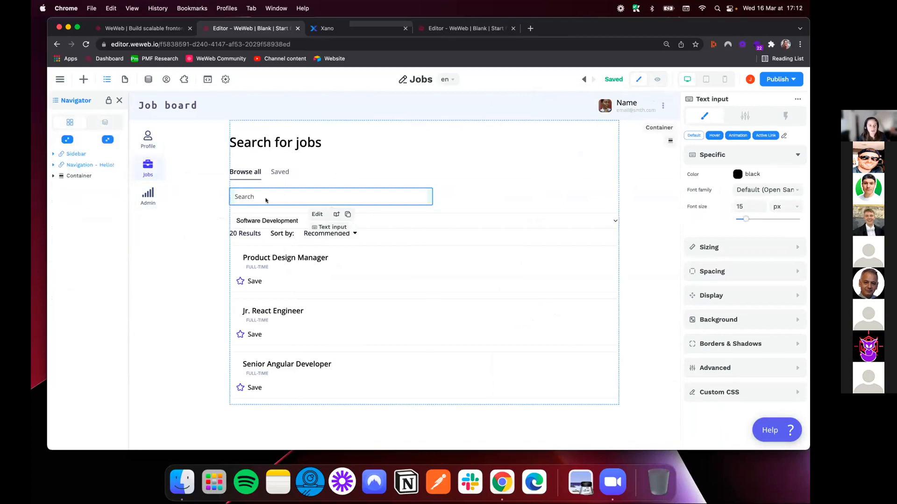
click(231, 188)
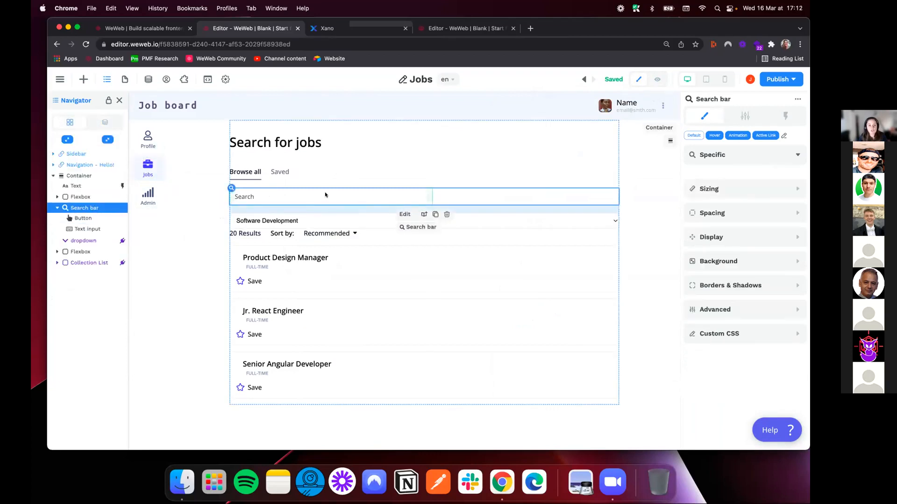
click(85, 79)
double_click(151, 133)
text(search)
Check the "Search bar - value" variable in preview by entering "manager" in the search bar, and return to edit mode
click(105, 122)
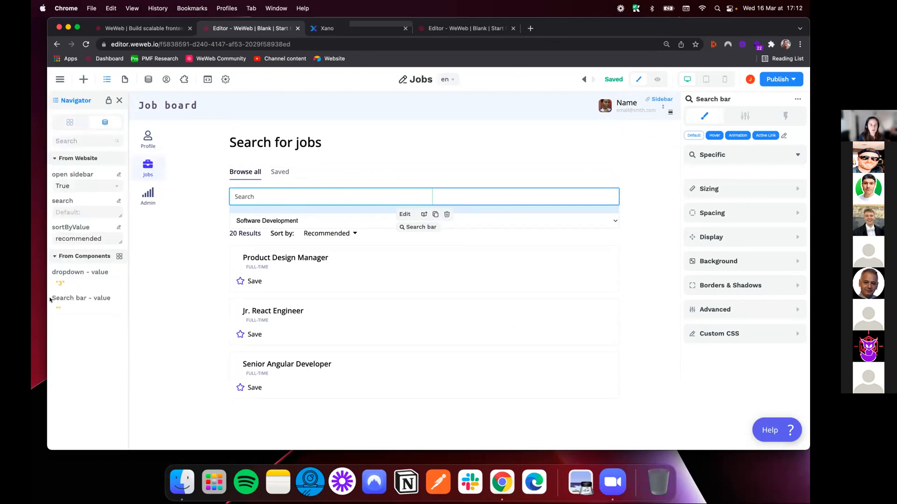
drag(50, 299, 77, 309)
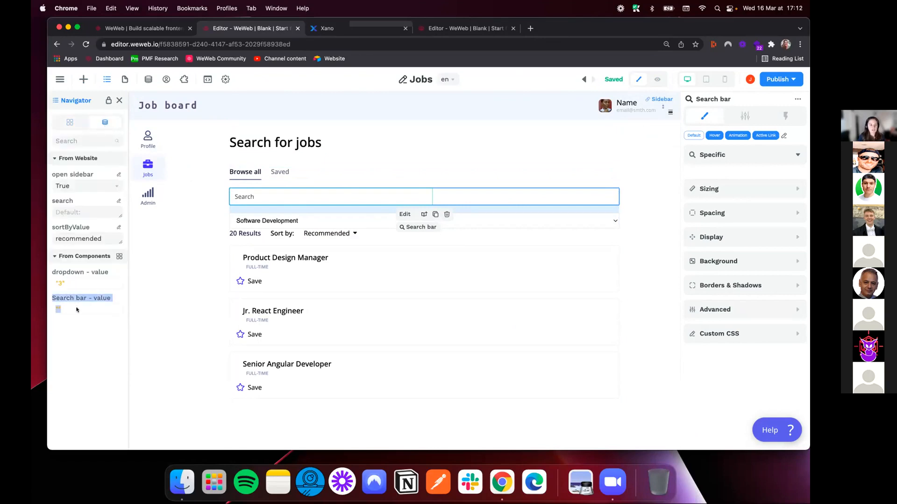
click(658, 80)
text(manager)
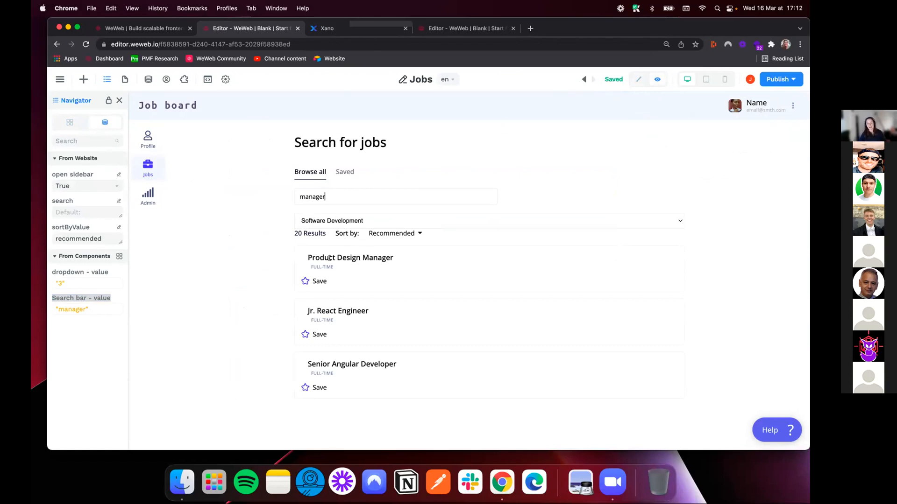
click(638, 78)
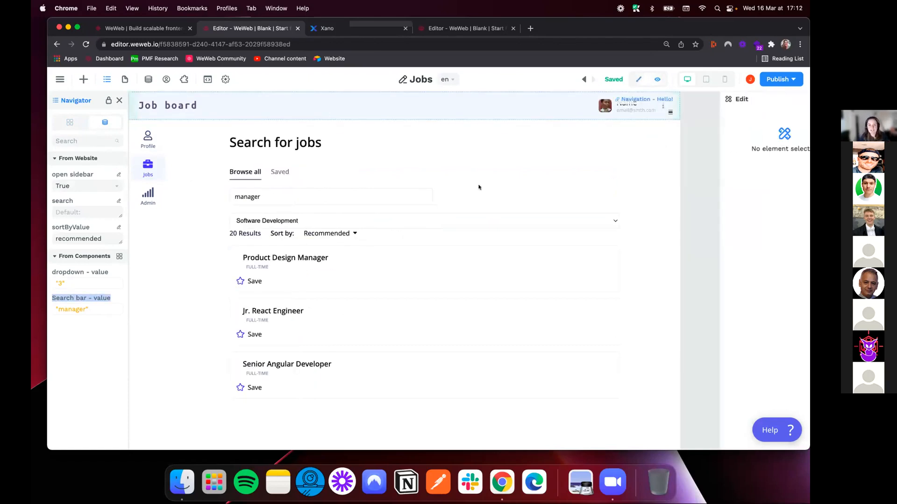
Add a condition group to the Collection List's items filter requiring title to contain "Search bar - value"
click(229, 246)
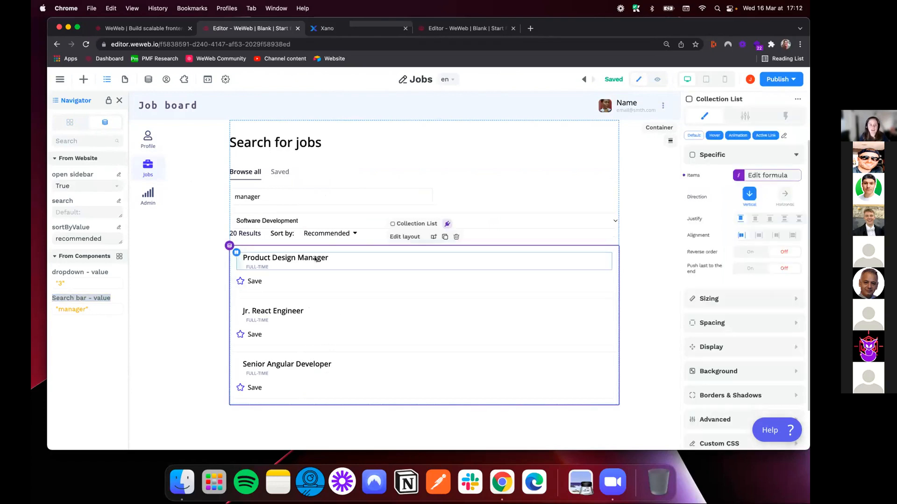
click(754, 177)
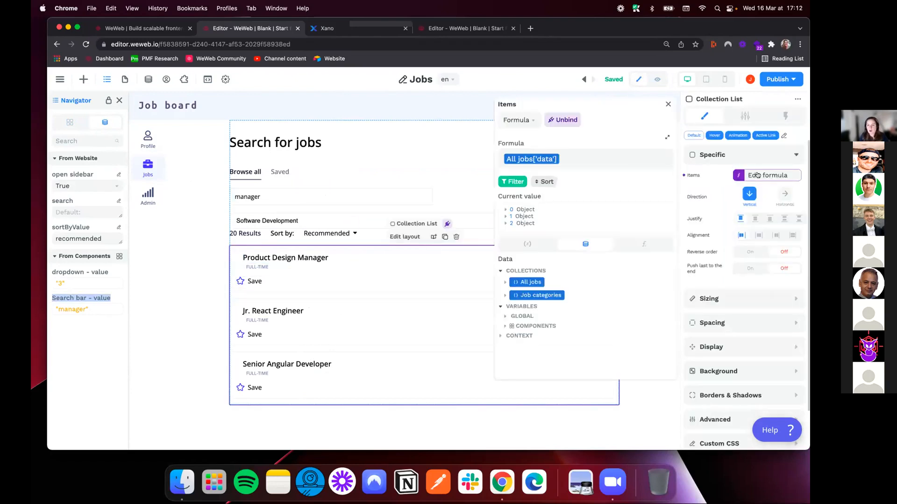
click(512, 182)
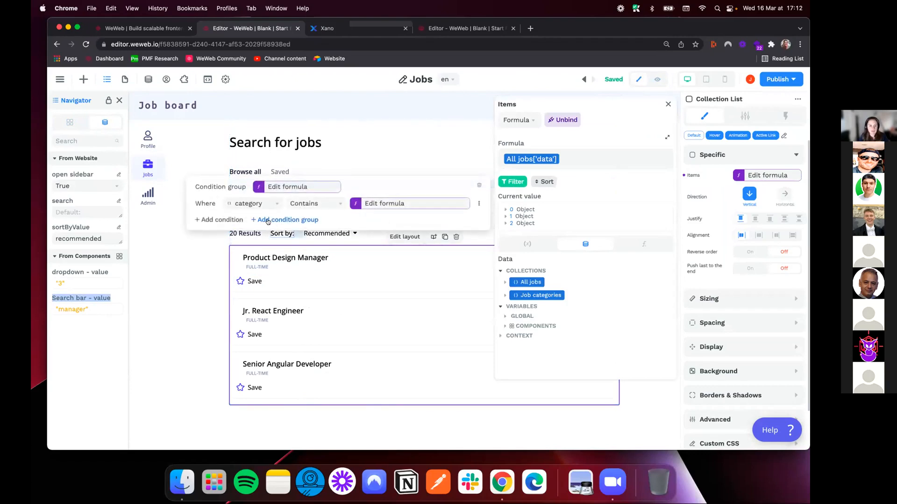
click(268, 220)
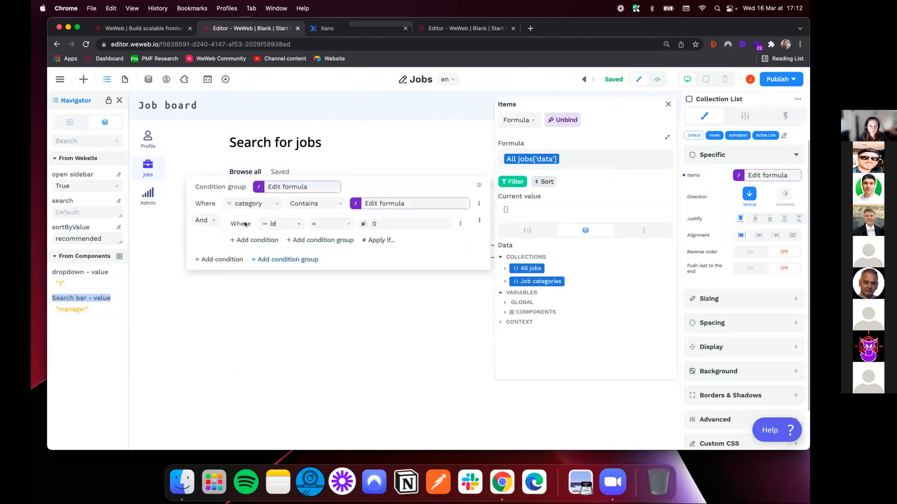
click(285, 224)
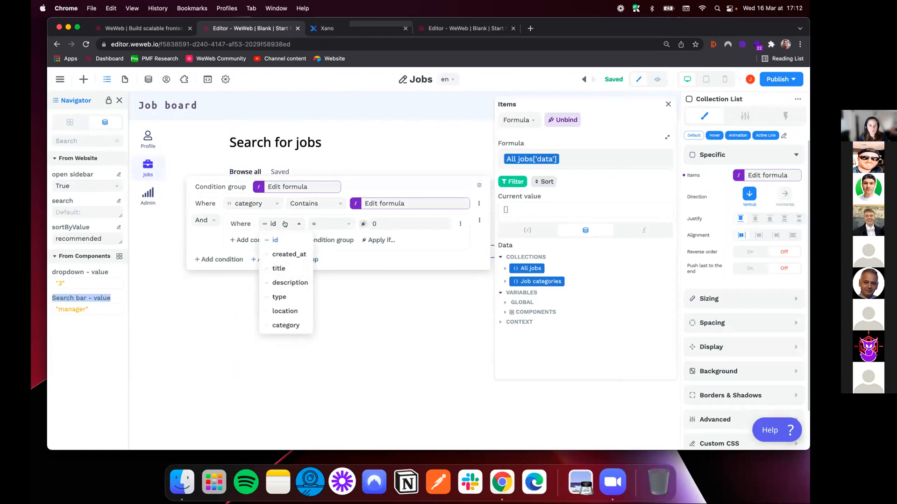
click(281, 268)
click(363, 224)
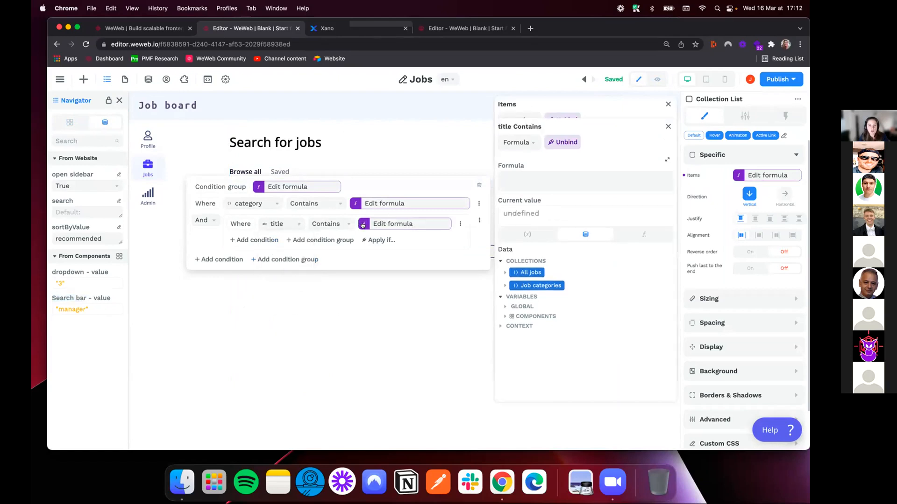
click(505, 317)
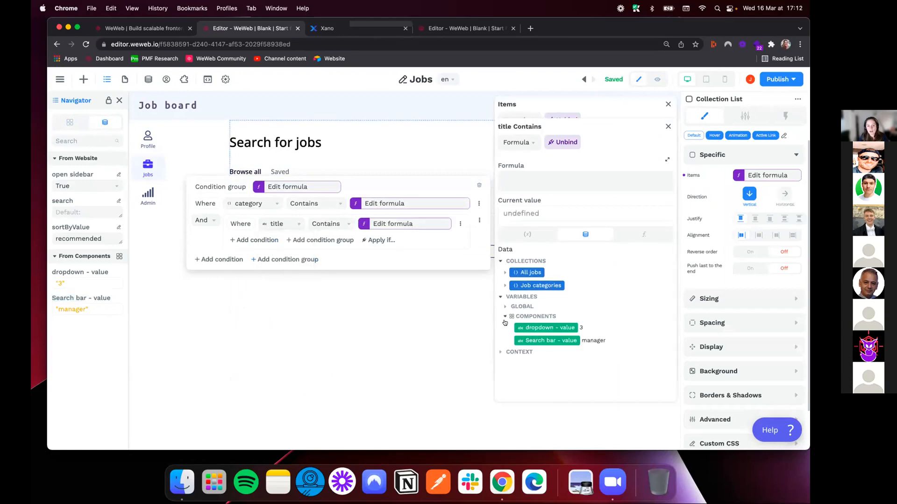
click(535, 341)
Add an Or condition to the new group matching description that contains "Search bar - value"
click(249, 239)
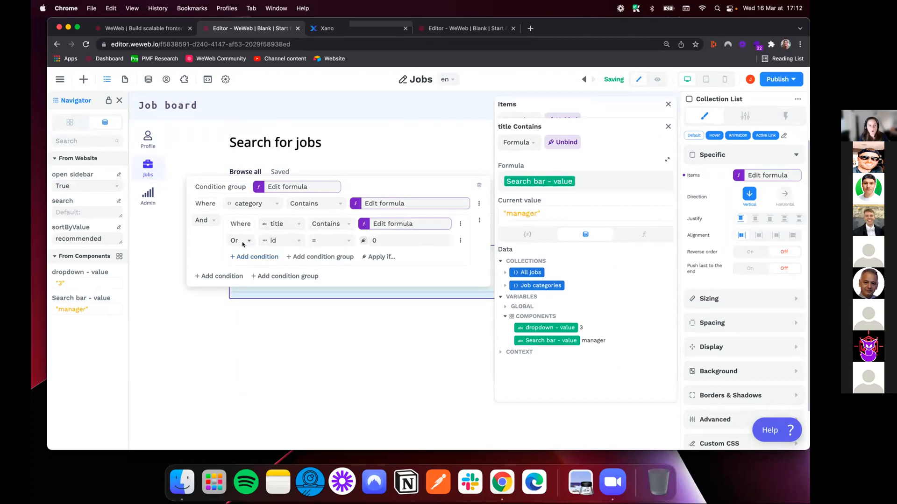
click(284, 241)
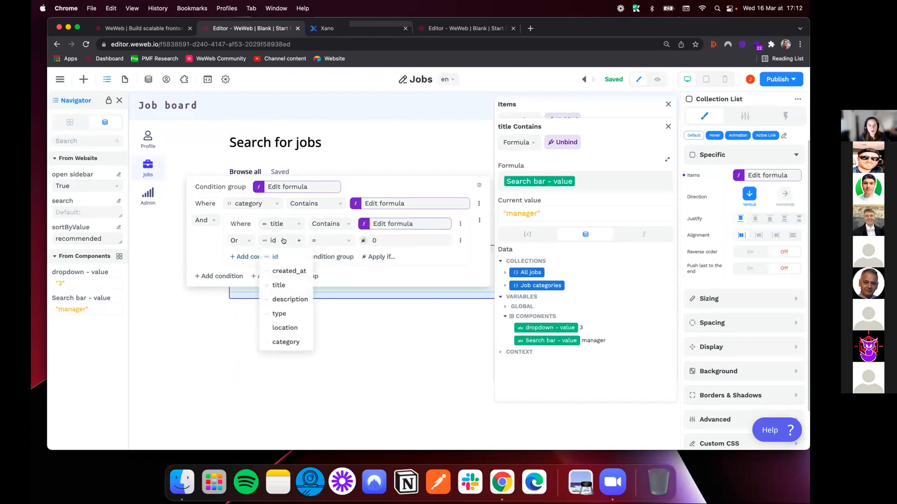
click(282, 300)
click(363, 241)
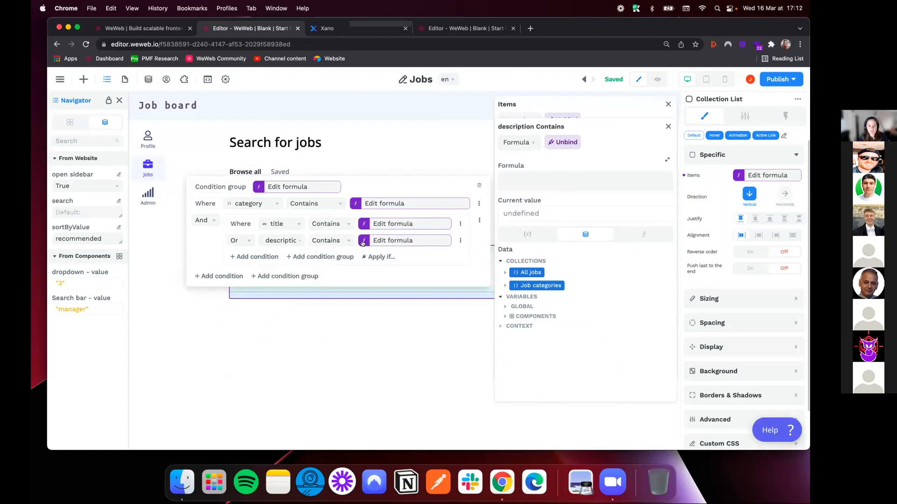
click(506, 316)
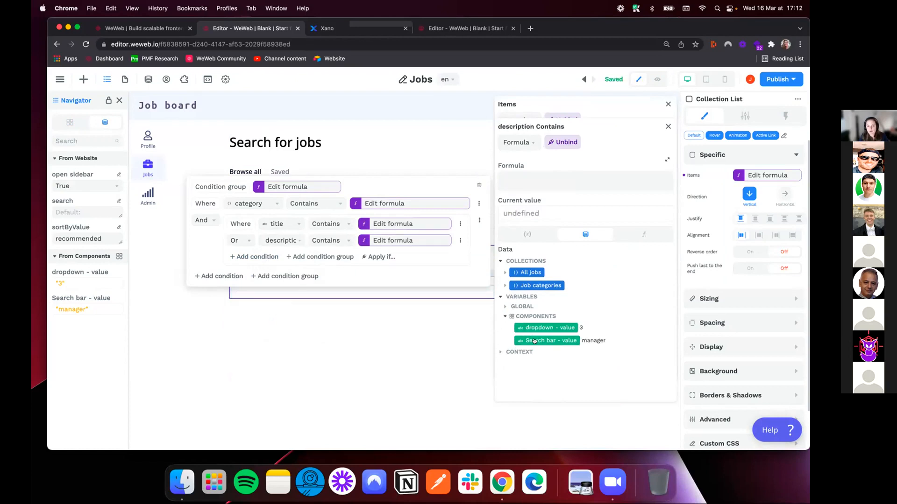
click(533, 341)
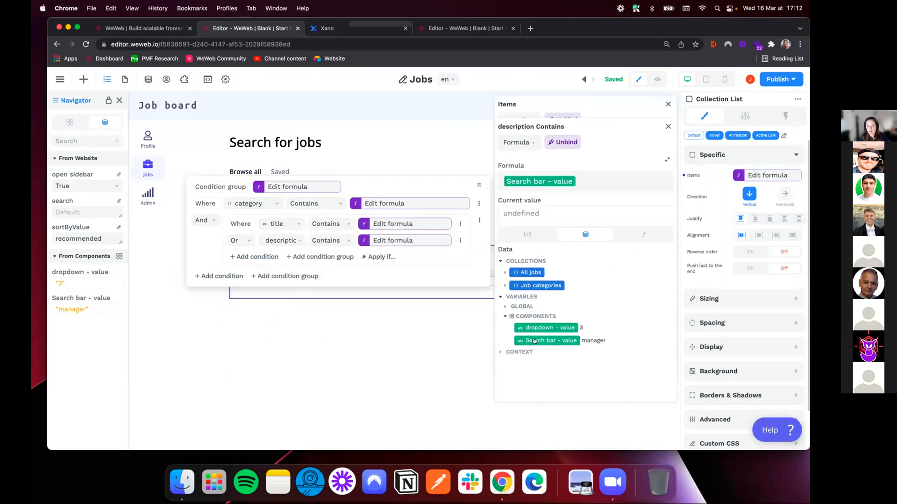
Make the search condition group conditional, starting its formula with ifempty on "Search bar - value"
click(371, 257)
click(292, 224)
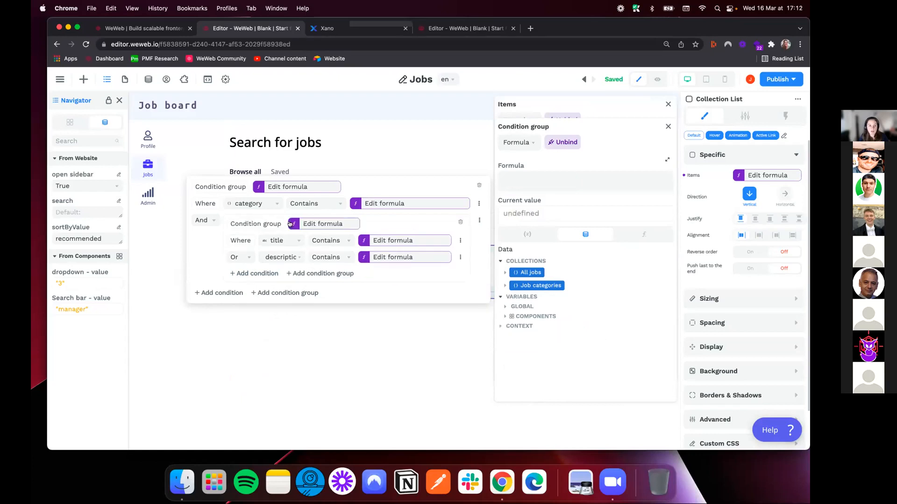
click(506, 316)
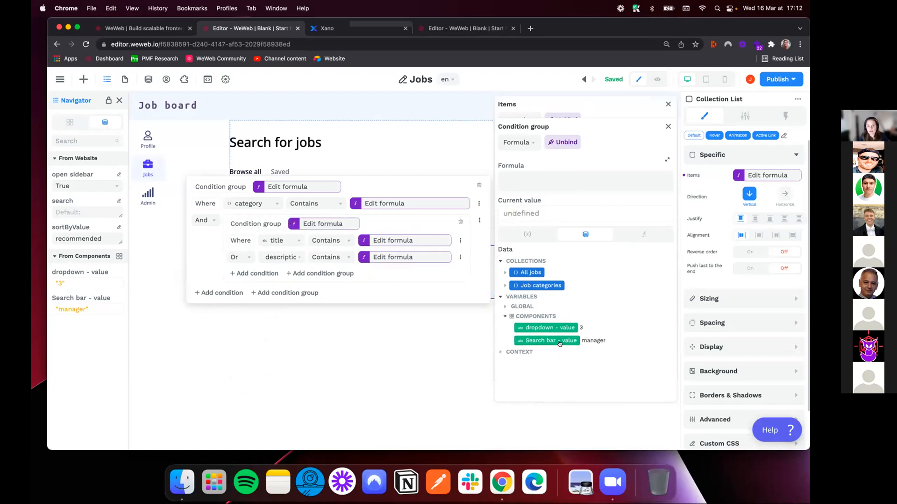
click(560, 341)
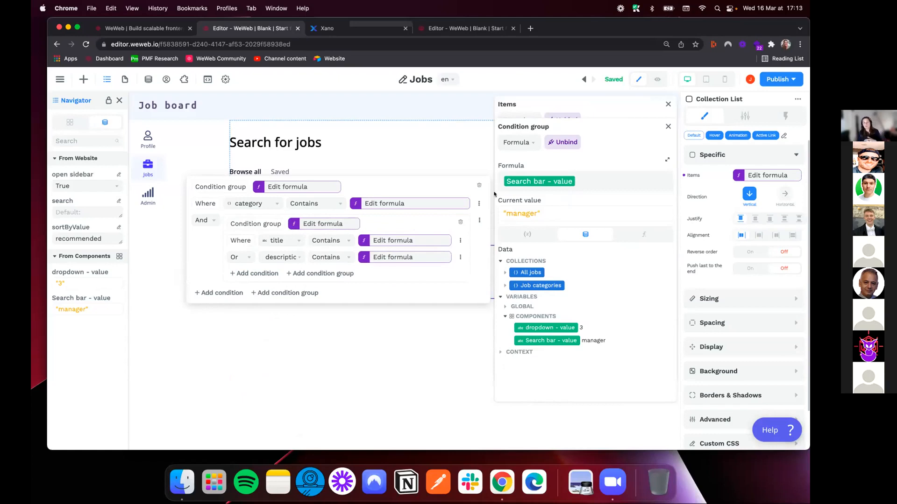
key(BackSpace)
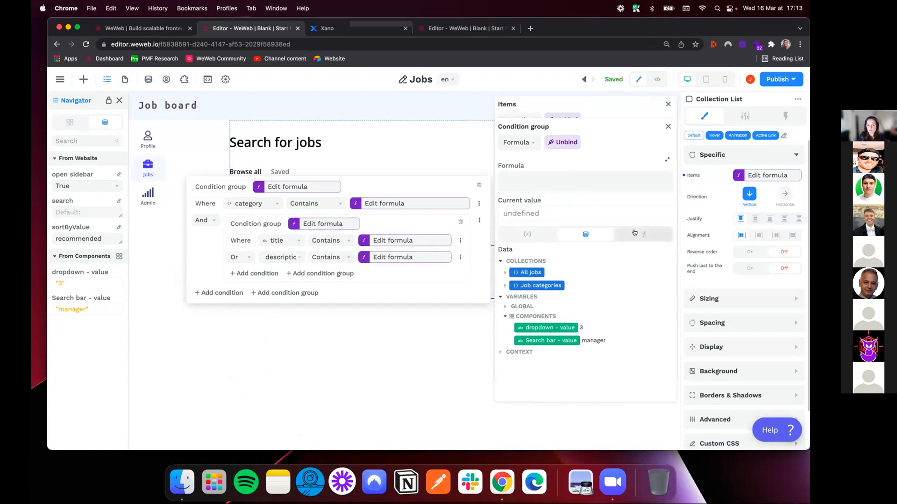
click(644, 234)
click(548, 305)
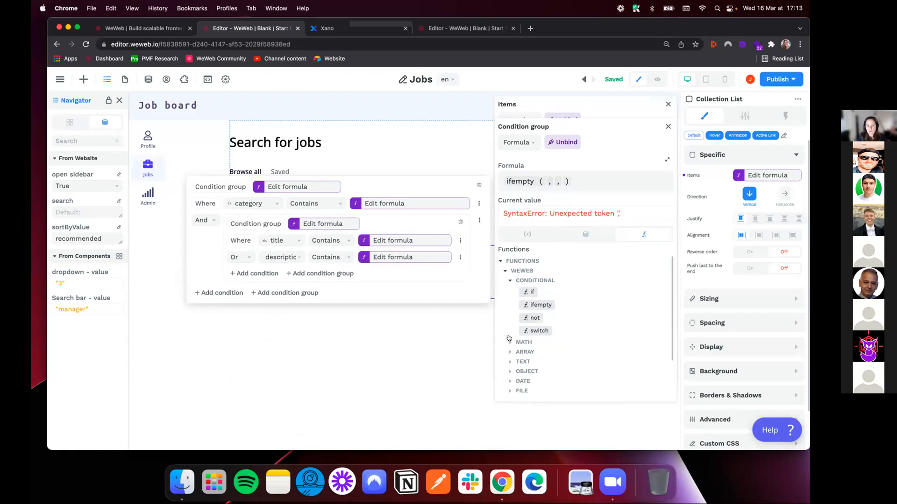
click(585, 235)
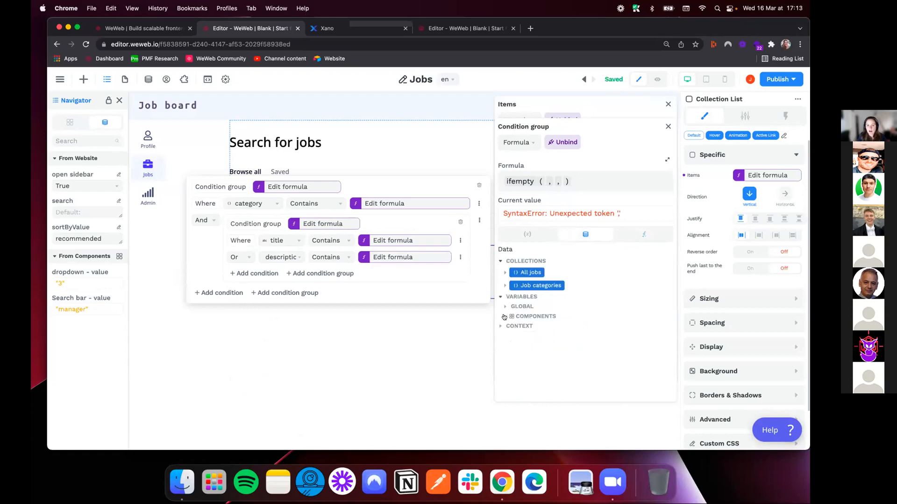
click(507, 316)
click(548, 341)
Complete the ifempty formula with false as its second argument and true as its third, and close the formula
click(625, 181)
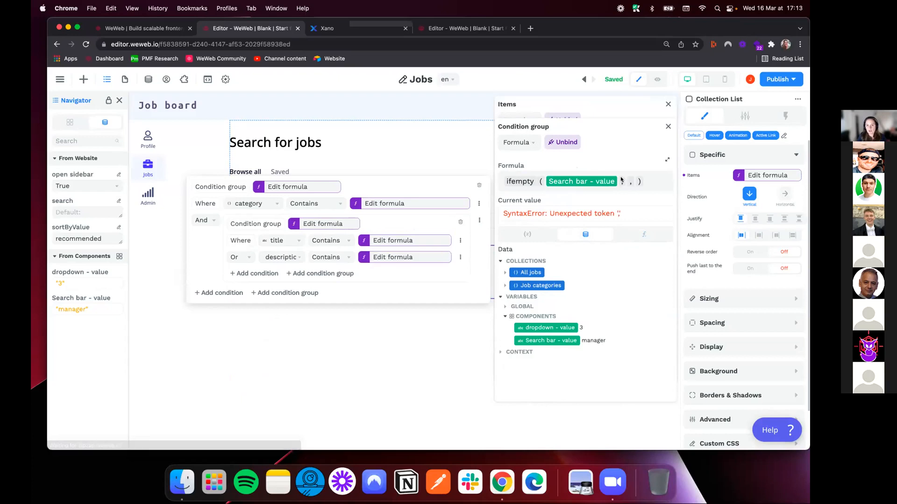
text(false ,)
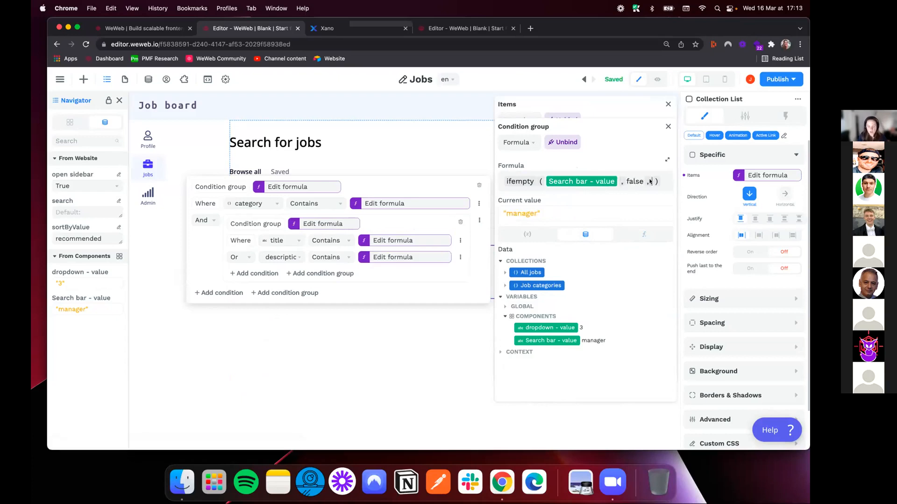
key(Right)
text(true)
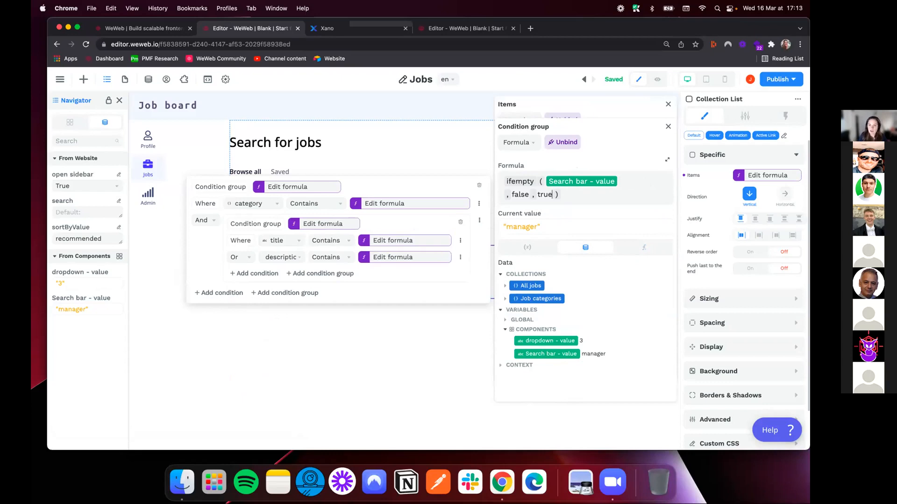
click(668, 127)
Test the search filter in preview with "manager" and with an empty search bar, and return to edit mode
click(657, 79)
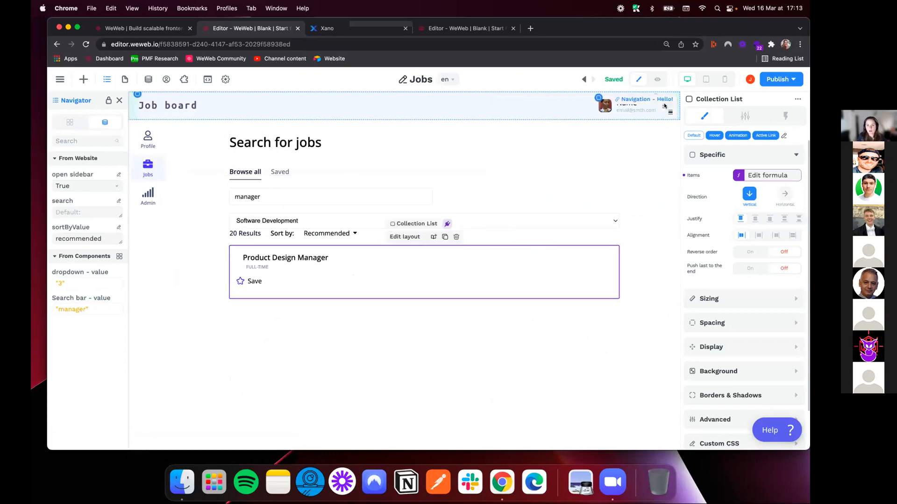
key(super+a)
key(BackSpace)
text(manager)
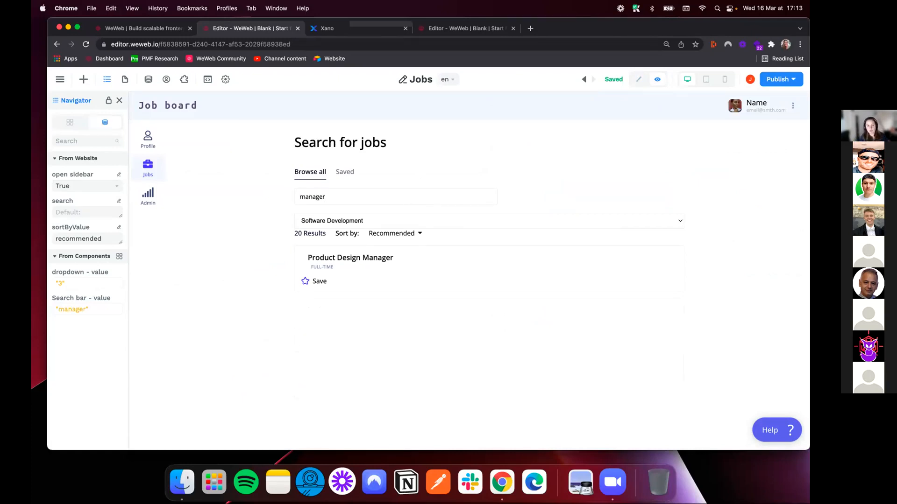
key(super+a)
key(BackSpace)
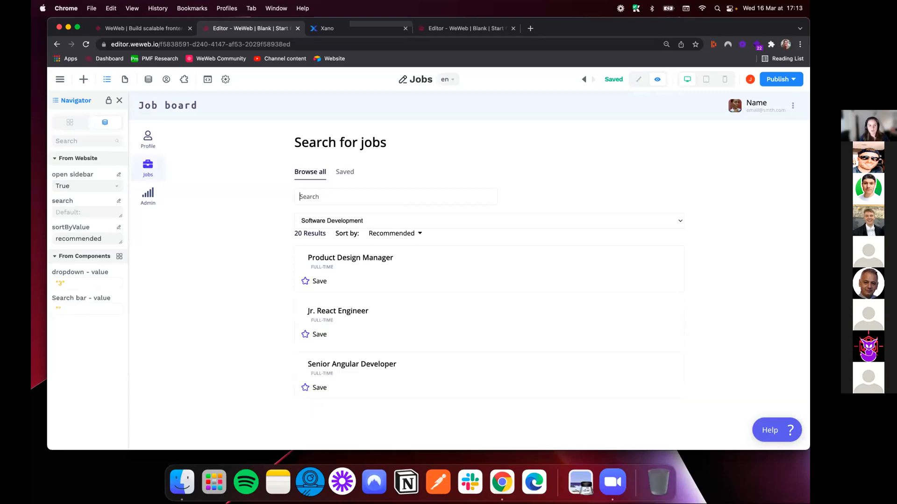
click(638, 77)
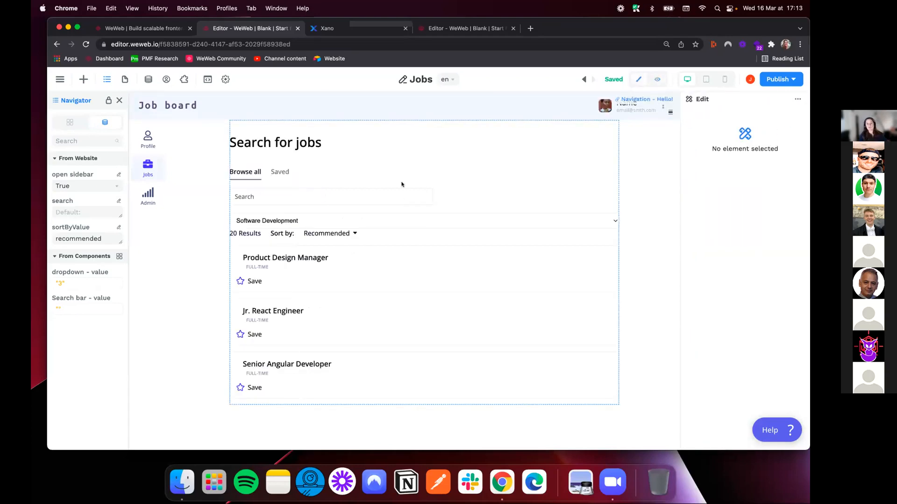
Select the category dropdown and open its specific settings
click(229, 246)
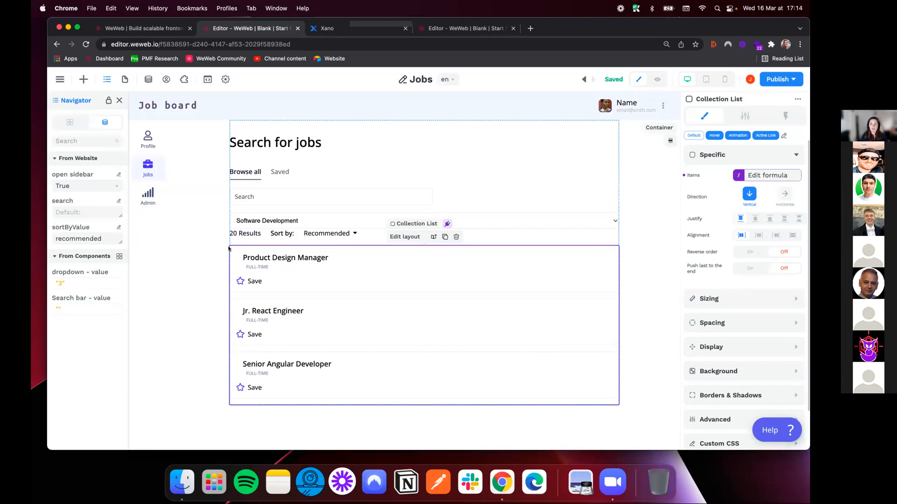
click(255, 221)
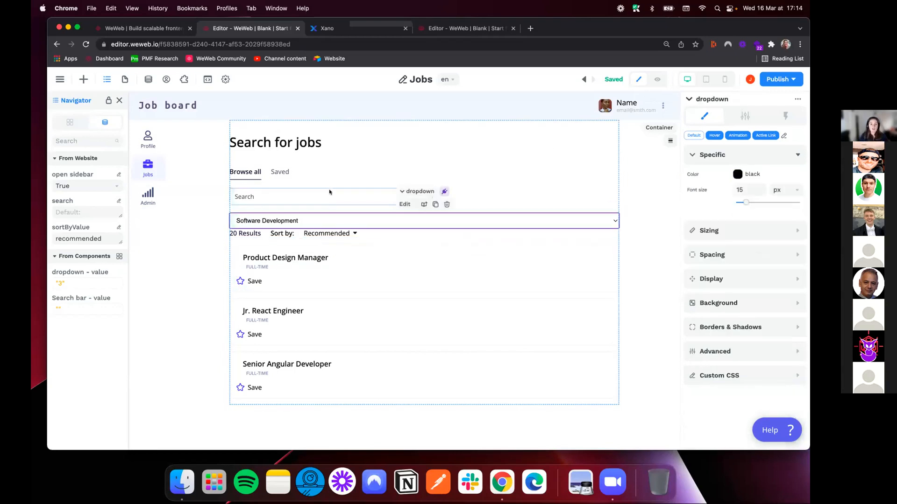
click(743, 116)
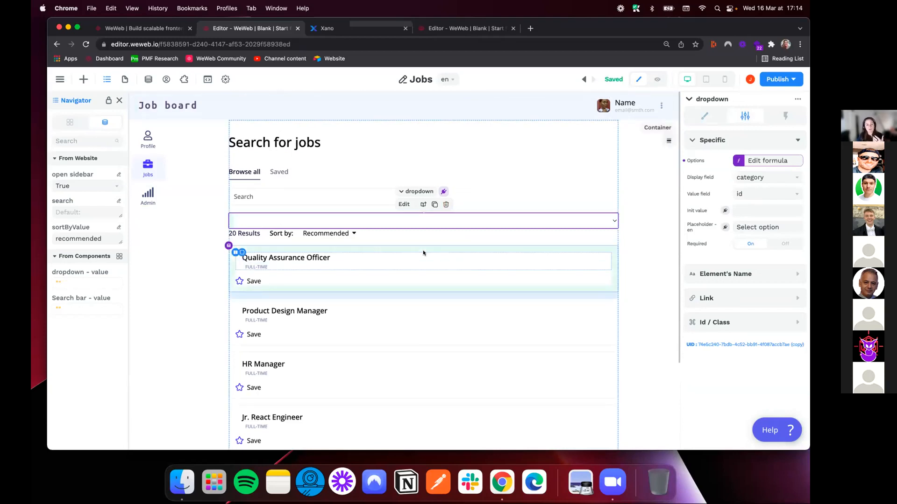
Apply the two-equal-columns preset to the Columns element inside the job container
click(421, 247)
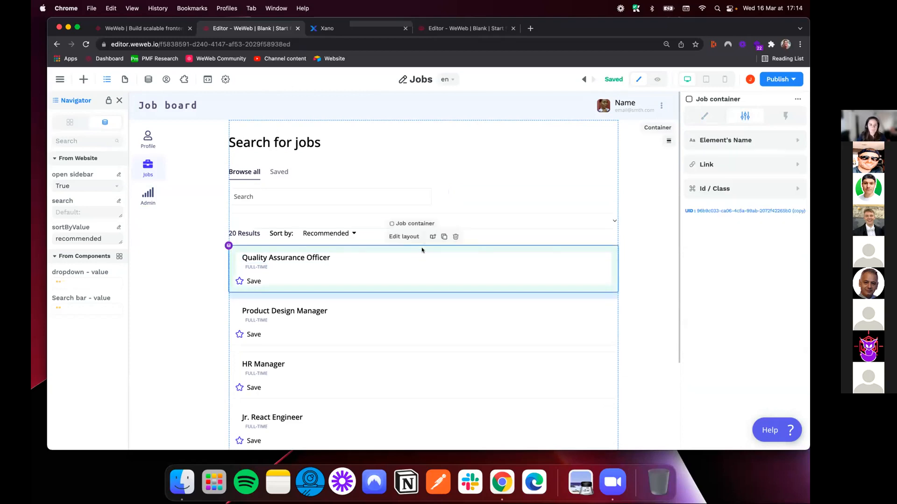
click(236, 253)
click(66, 122)
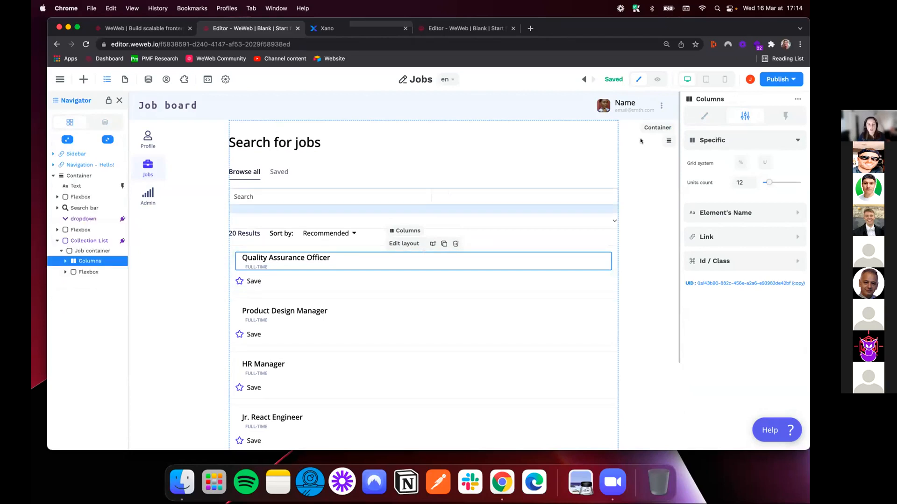
click(705, 116)
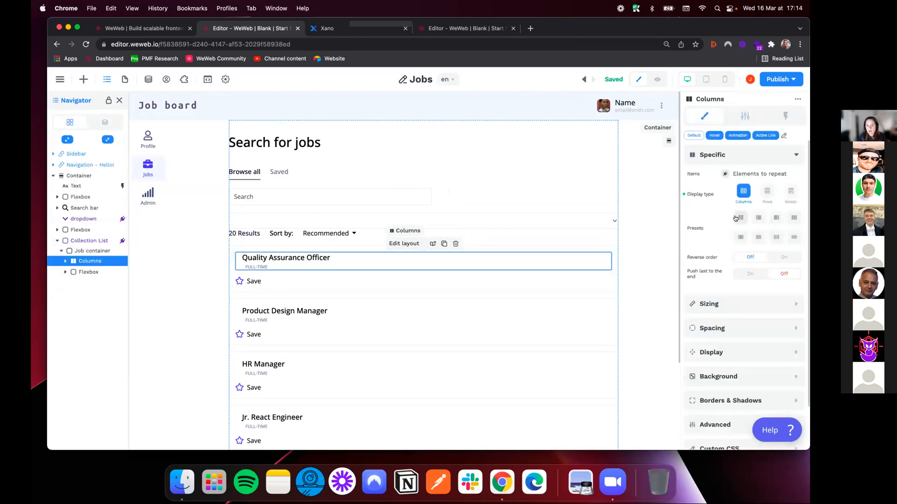
click(737, 218)
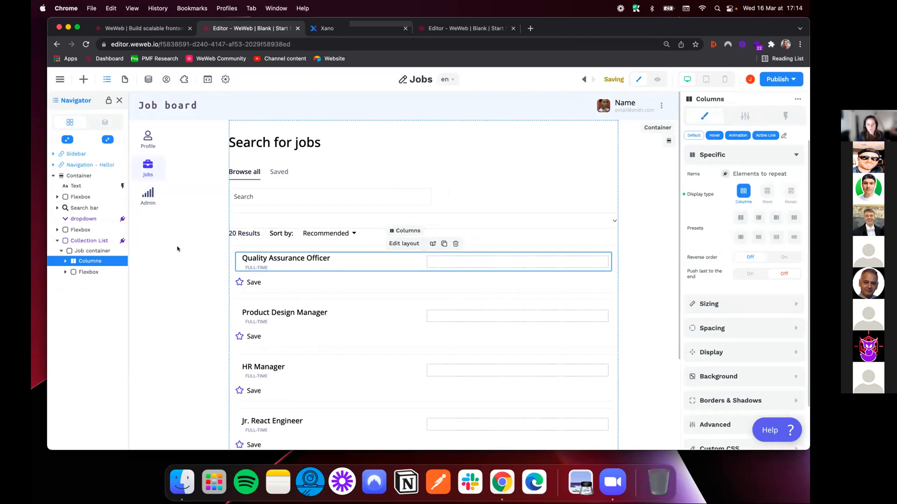
Look up "button" among the elements that can be added and place a Button in the job container's empty second column
click(83, 79)
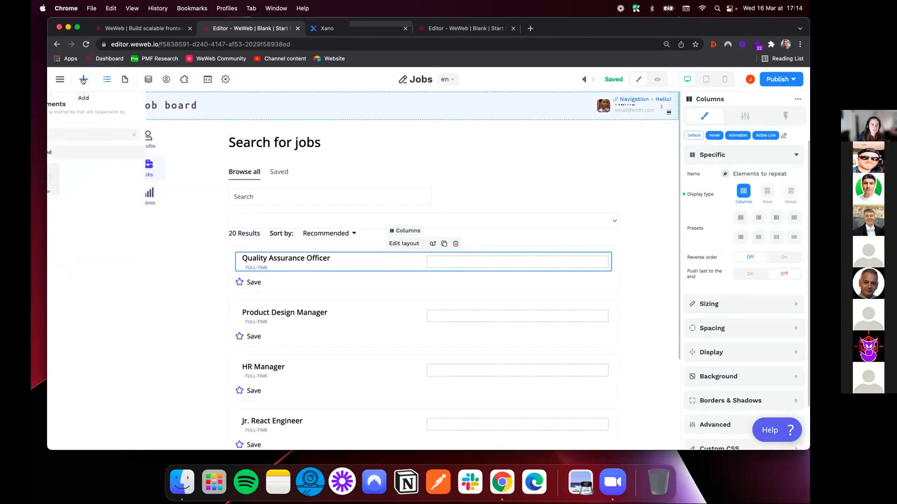
double_click(150, 134)
text(button)
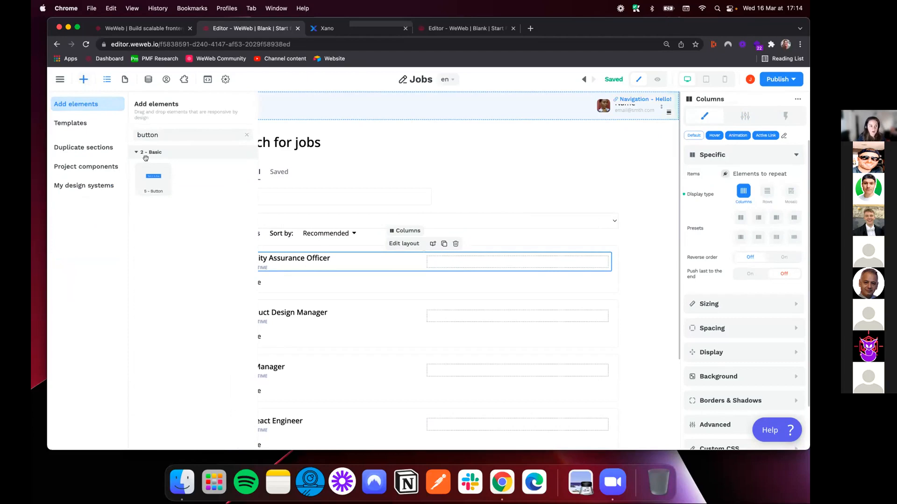
drag(150, 175, 481, 263)
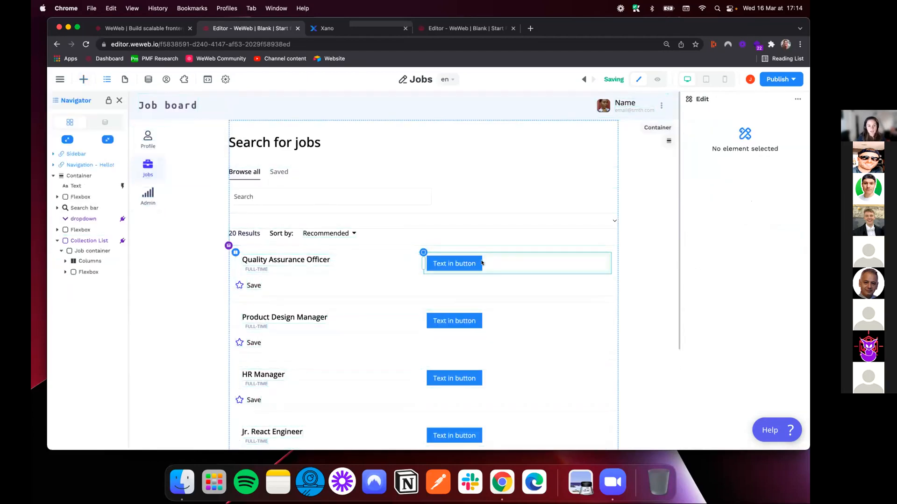
Change the text of the button in the job card to "View job description"
click(450, 262)
double_click(450, 263)
text(View)
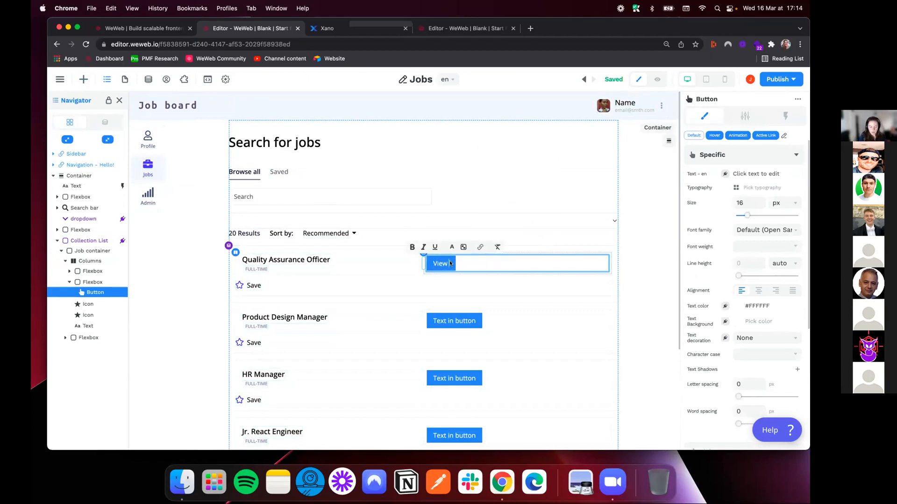
text( job description)
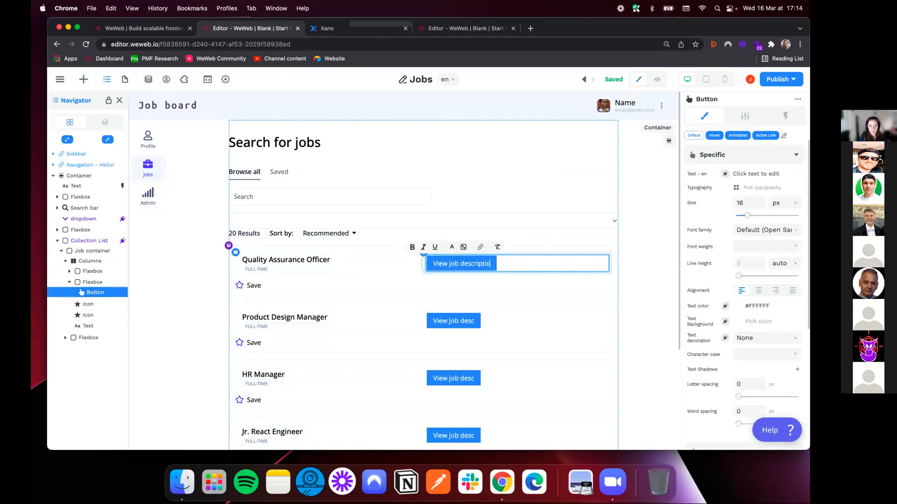
click(515, 310)
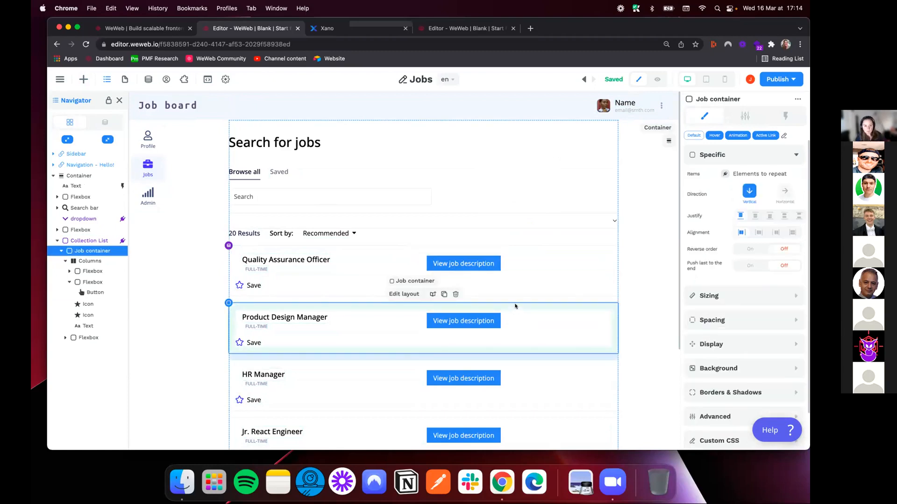
Add a workflow named "Go to job page" to the View job description button, with the On click trigger
click(495, 256)
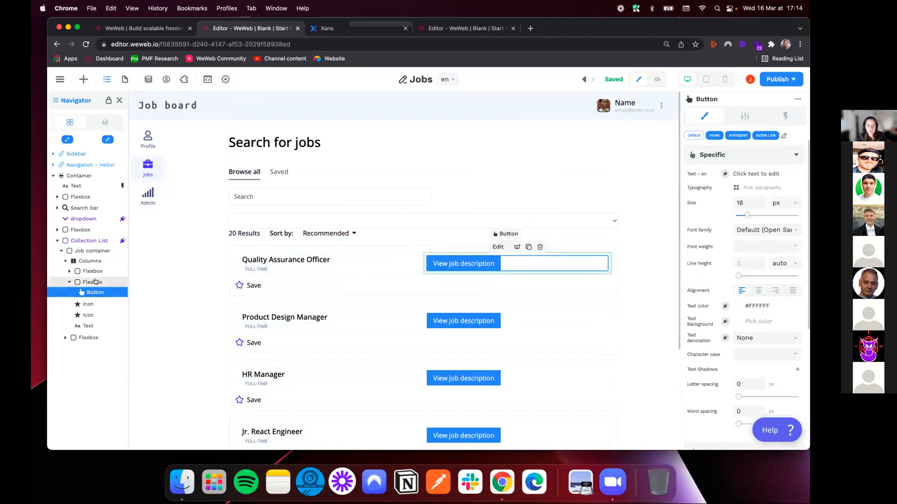
click(786, 116)
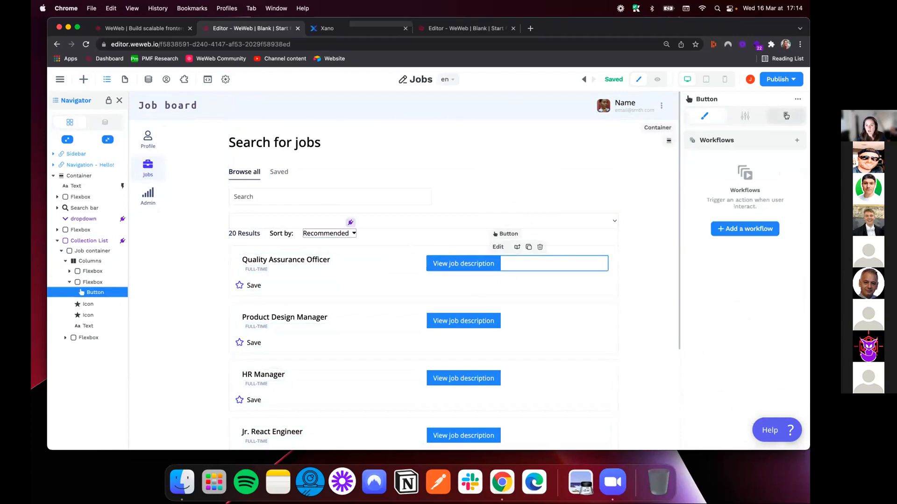
click(749, 228)
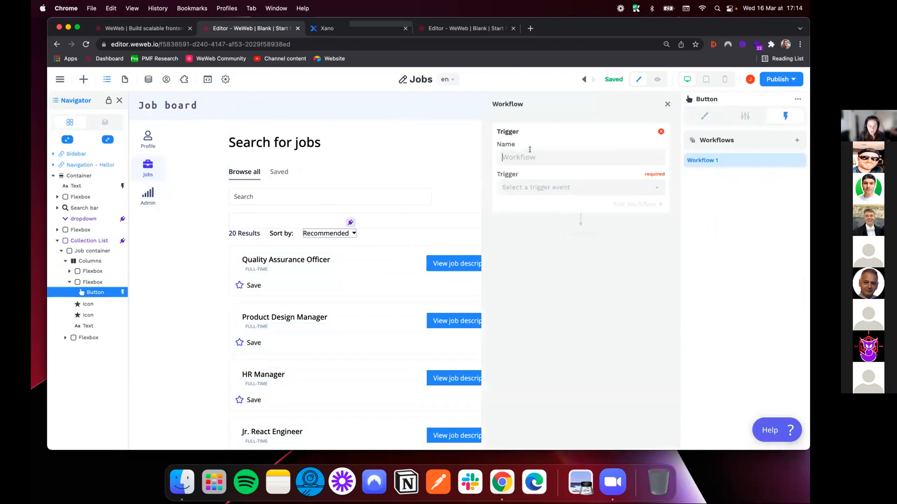
text(Go to jo)
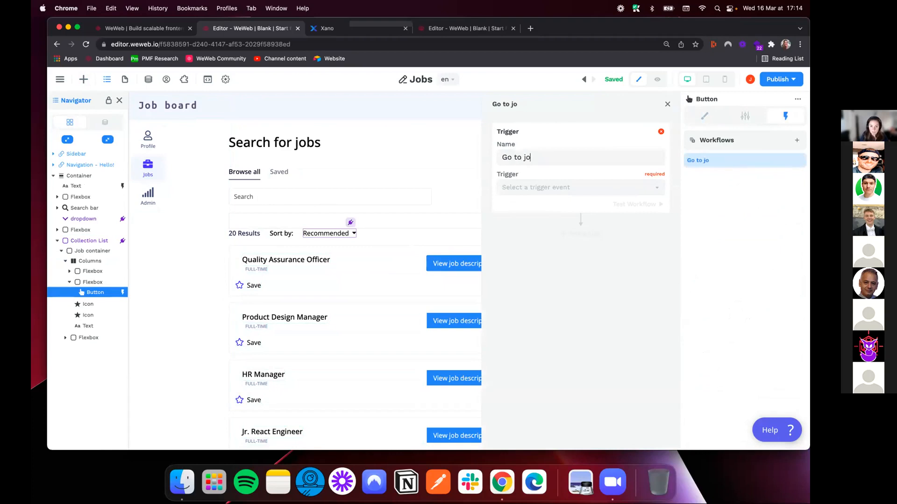
text(b page)
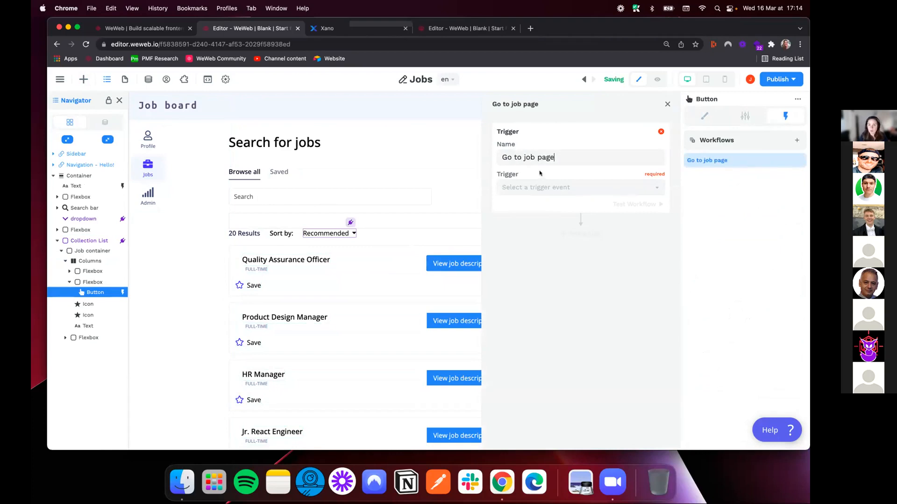
click(547, 187)
click(527, 207)
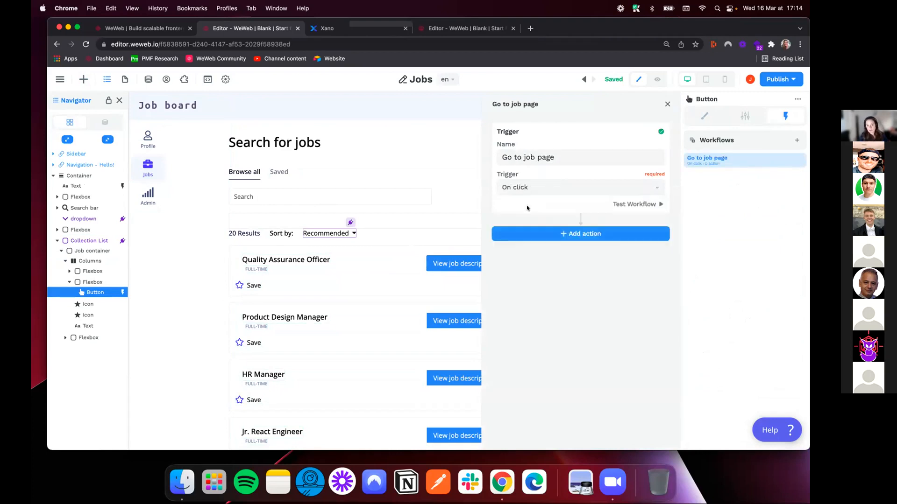
Add a Change variable value action to the Go to job page workflow
click(569, 232)
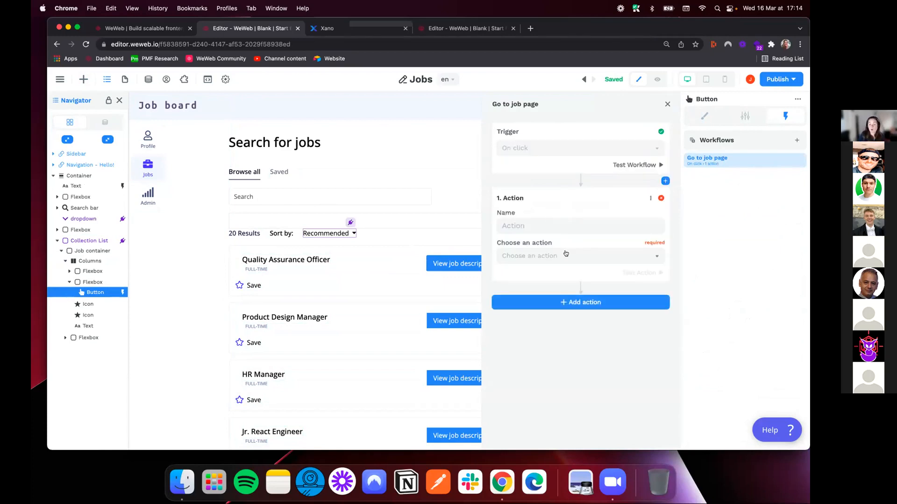
click(566, 253)
click(537, 274)
Create a variable for the action named "selectedJob", of type Object and saved in local storage
click(555, 286)
click(537, 351)
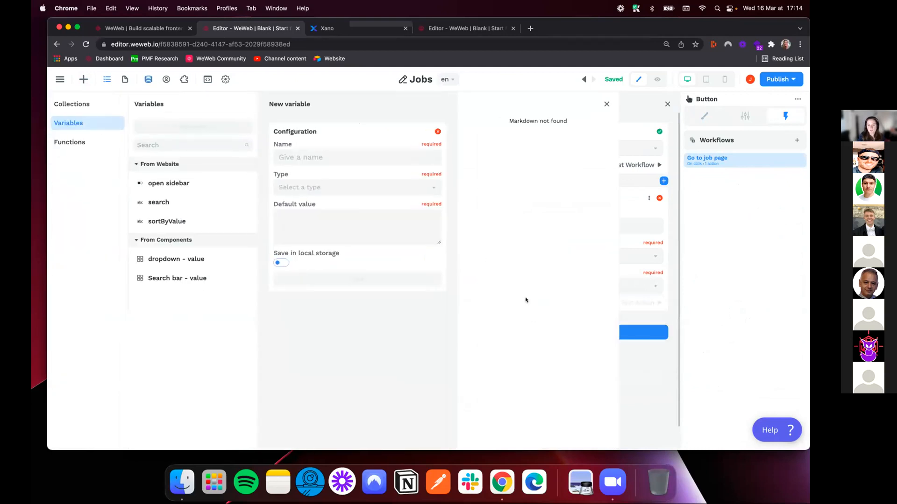
text(sele)
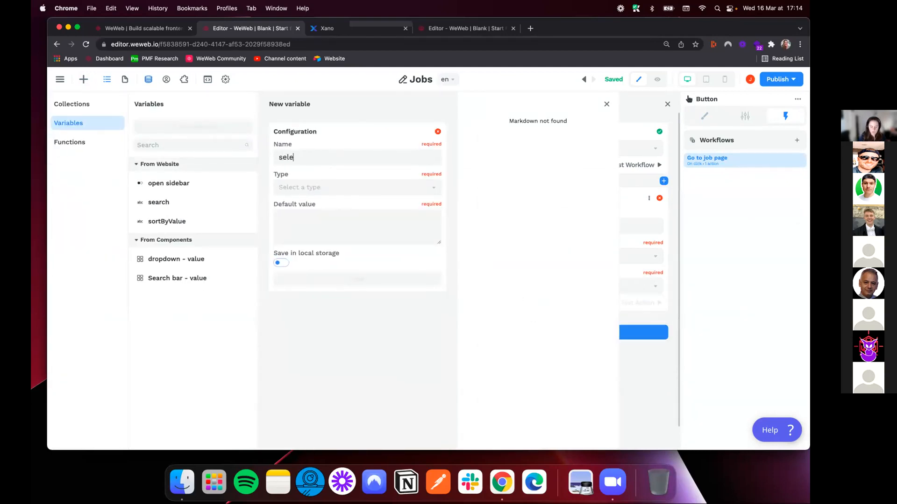
text(ctedJob)
click(328, 189)
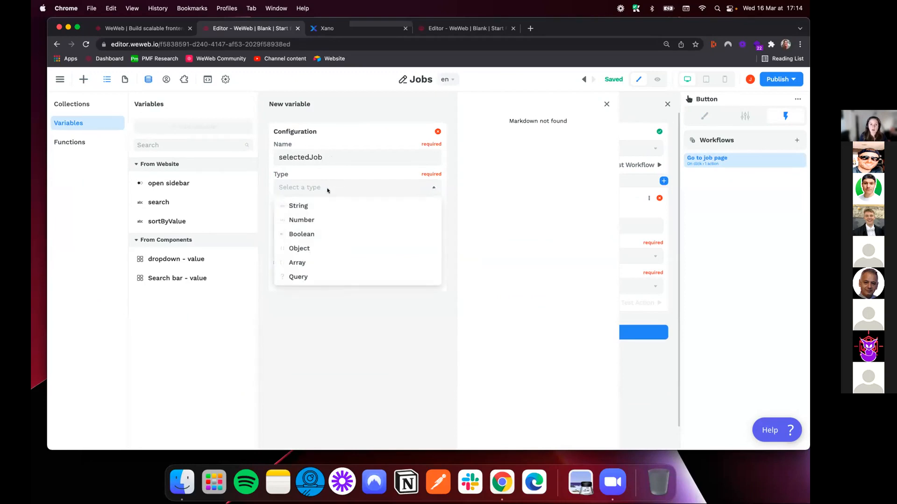
click(301, 248)
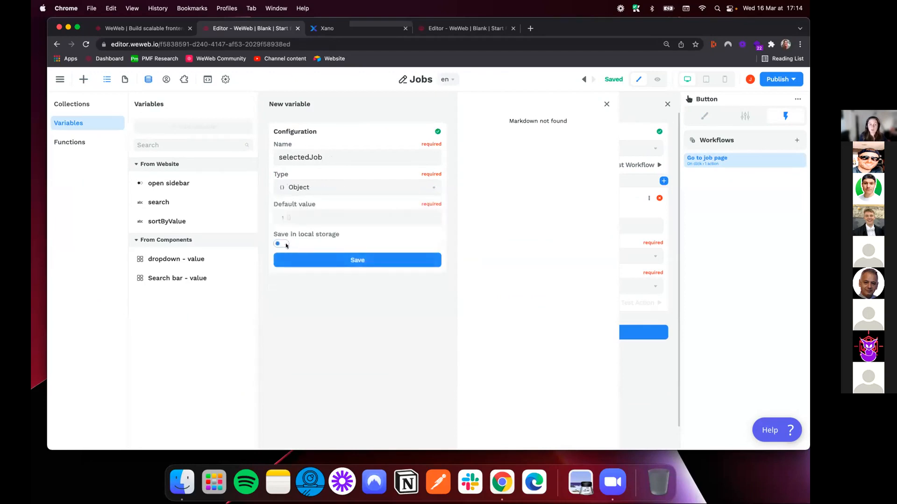
click(285, 244)
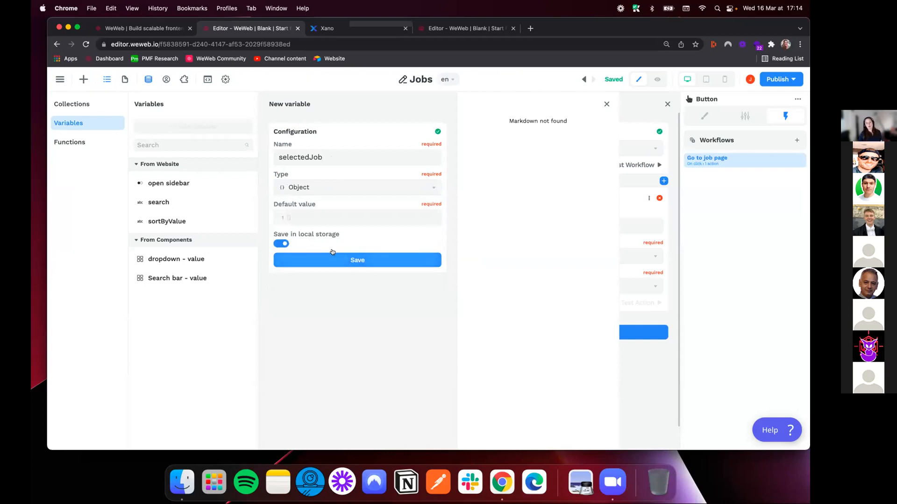
click(339, 264)
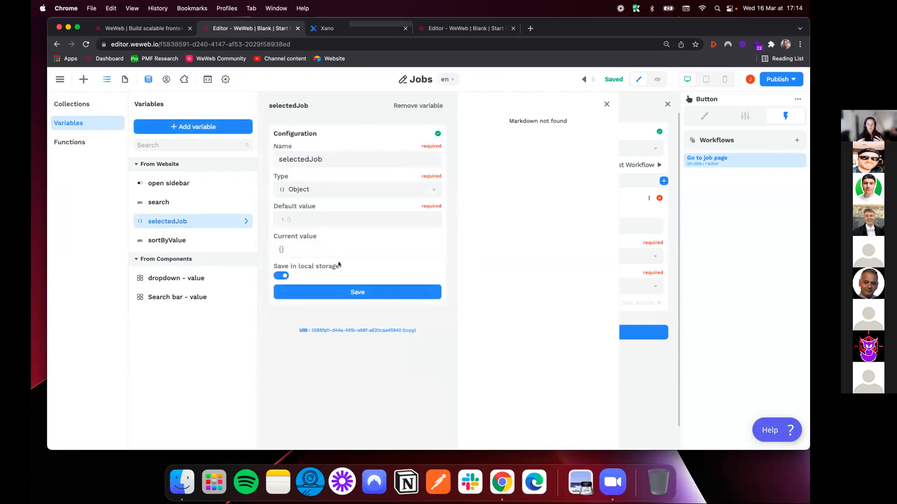
click(606, 104)
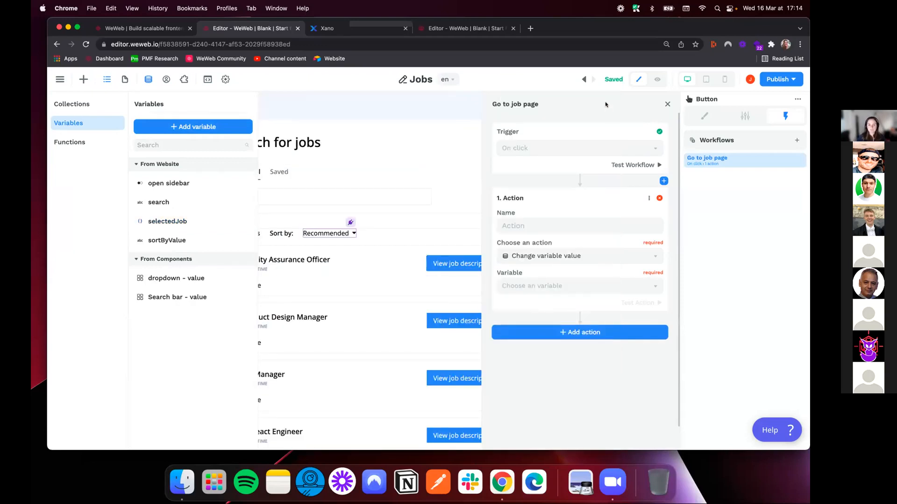
Make the action update selectedJob, bind its new value to the repeated item's collectionItem.data, and close the workflow
click(560, 286)
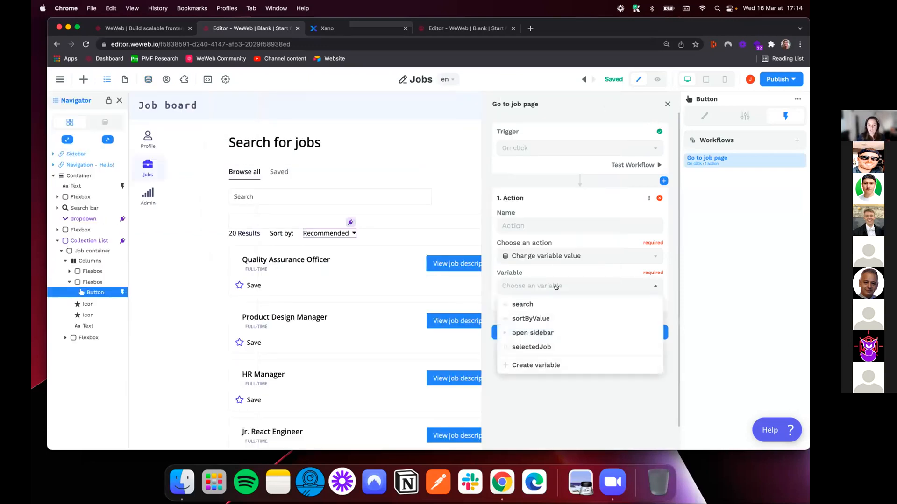
click(534, 347)
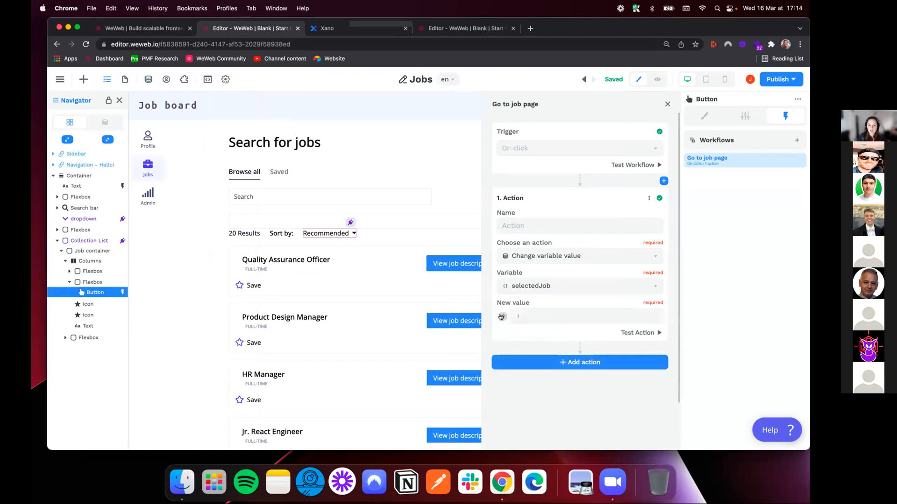
click(501, 317)
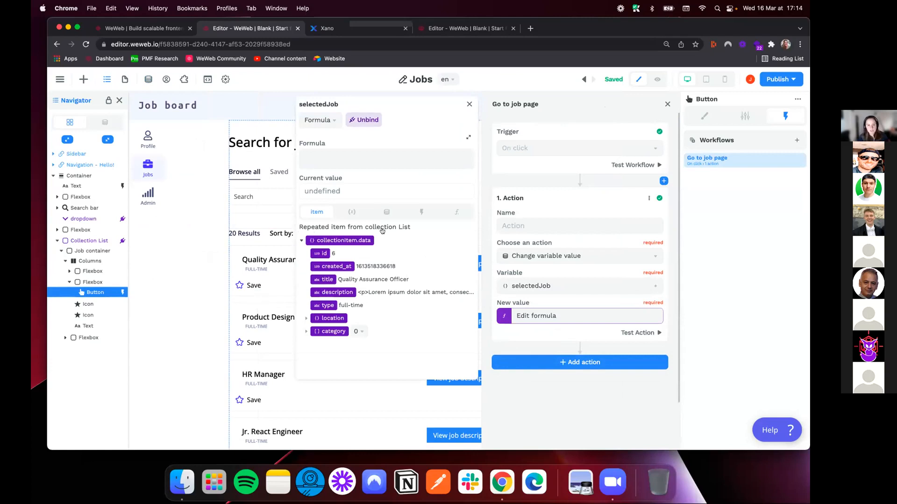
click(344, 240)
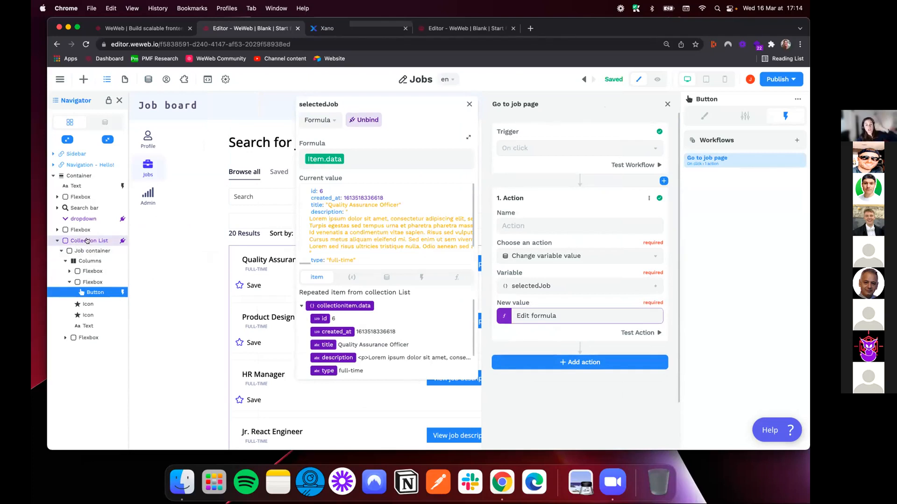
click(61, 251)
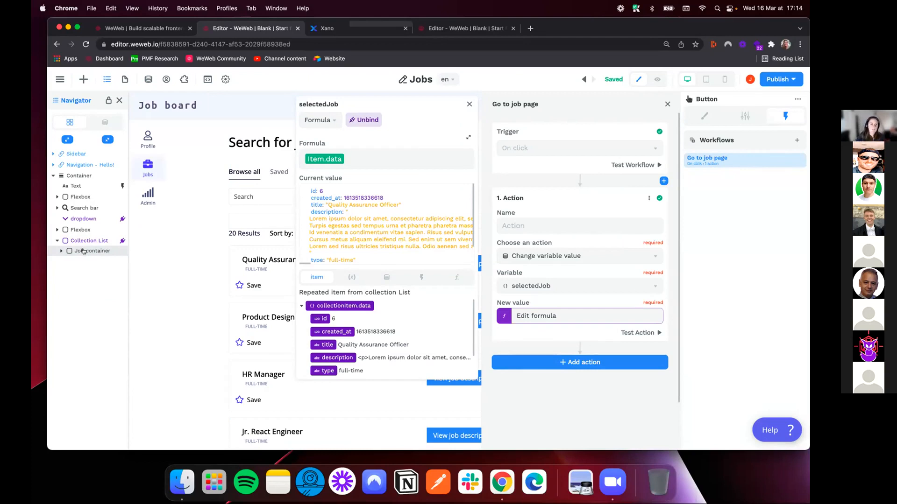
click(469, 104)
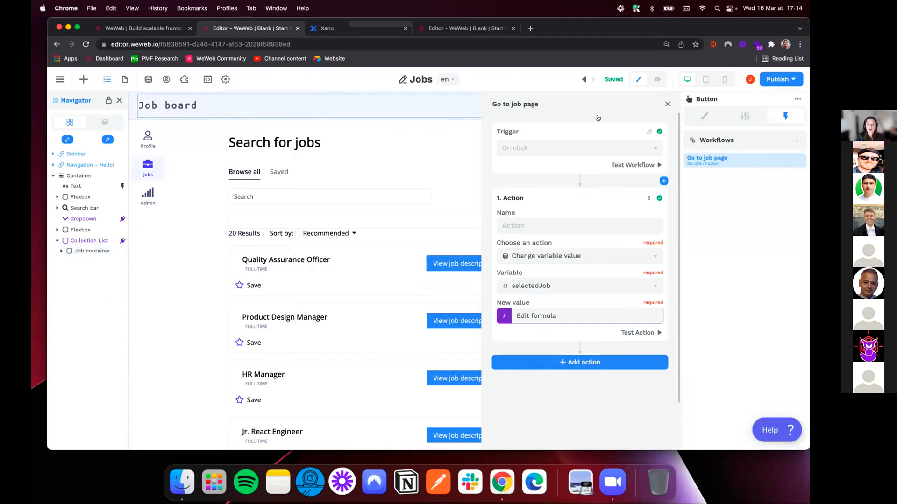
click(666, 104)
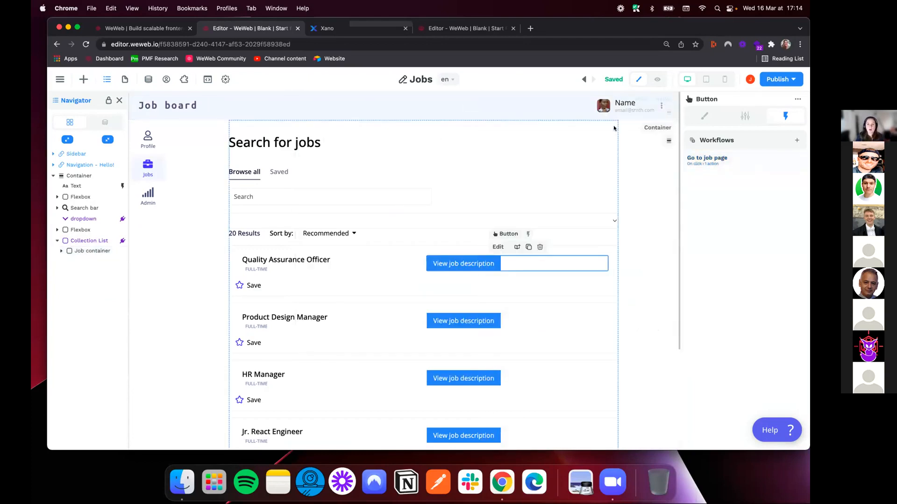
Check the selectedJob formula's current value in the workflow of the Product Design Manager card's button
click(505, 319)
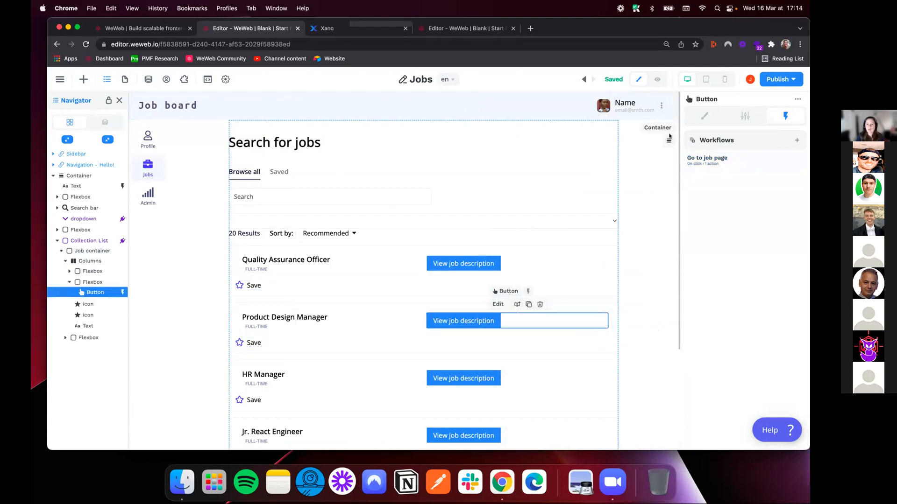
click(710, 158)
click(603, 217)
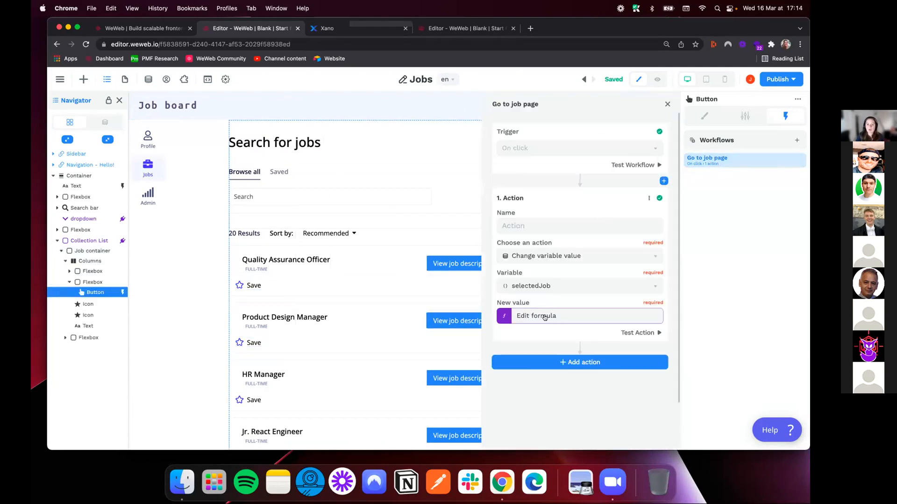
click(544, 317)
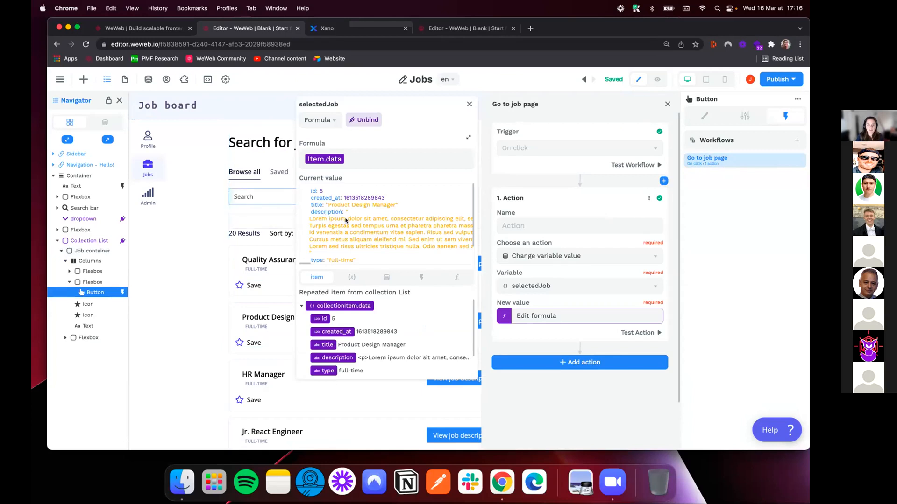
click(469, 104)
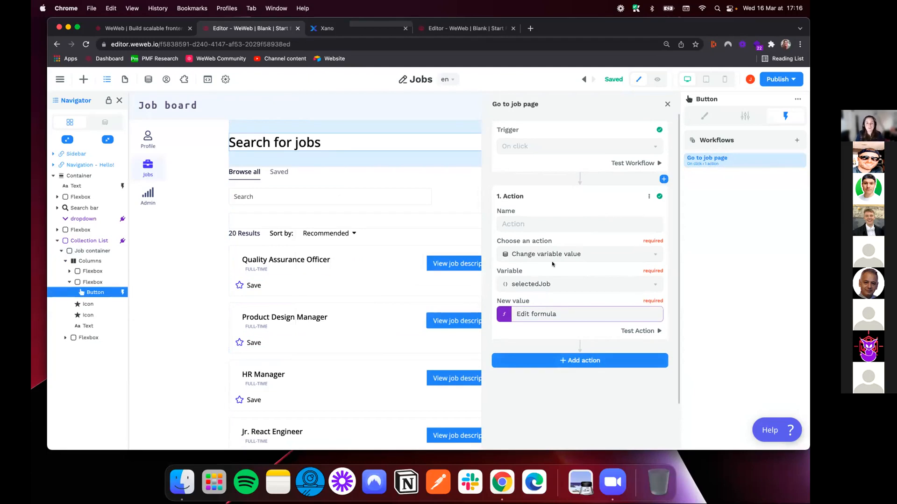
Add a second action, Change page, leading to the Job template page, and close the workflow
click(542, 361)
click(544, 318)
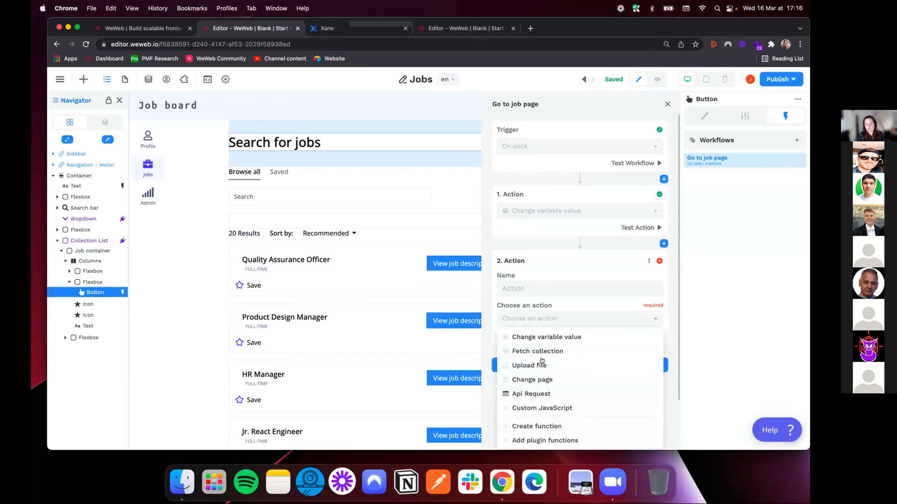
click(542, 379)
click(551, 348)
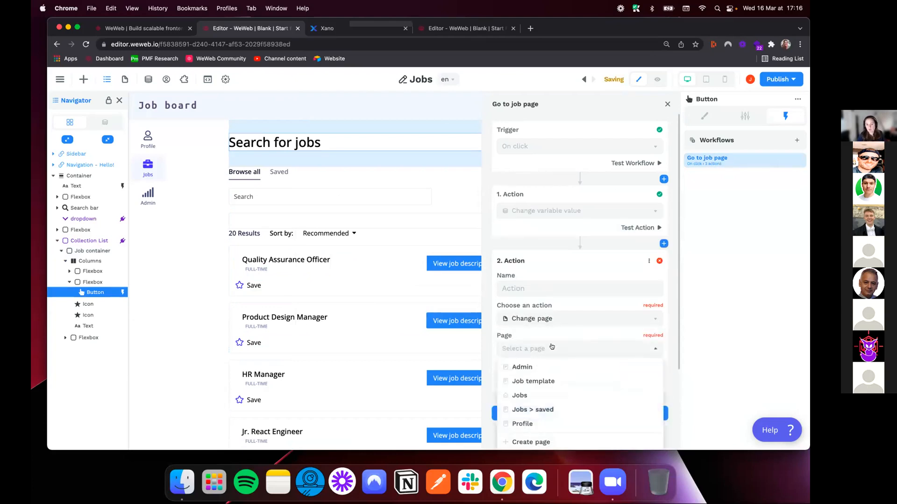
click(535, 382)
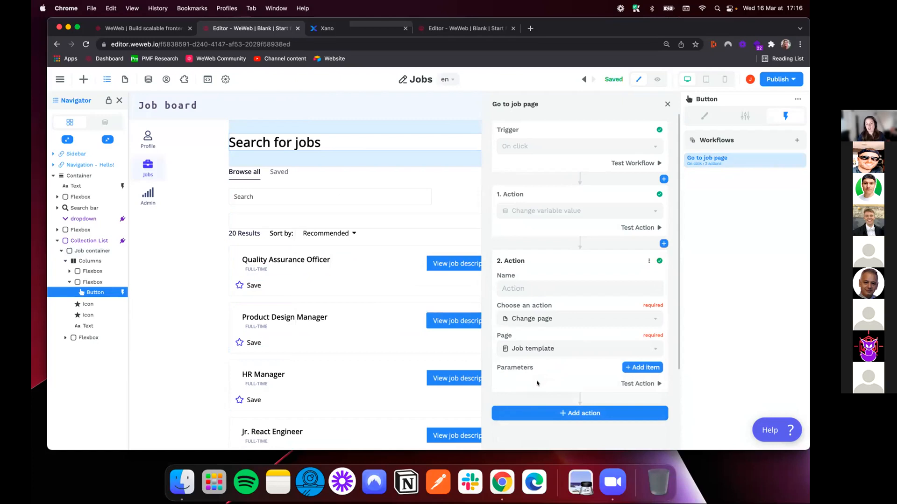
click(667, 104)
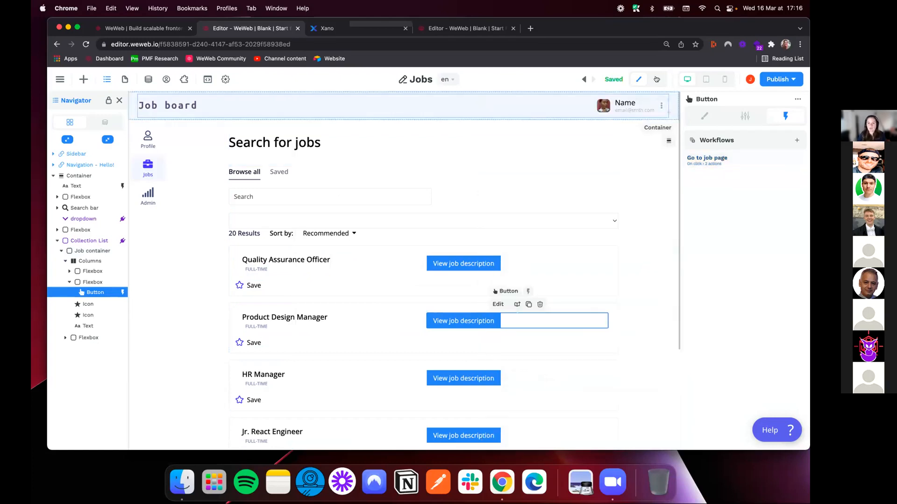
Preview the Jobs page, open the Product Design Manager's job description, and check the title stored in the selectedJob variable
click(656, 79)
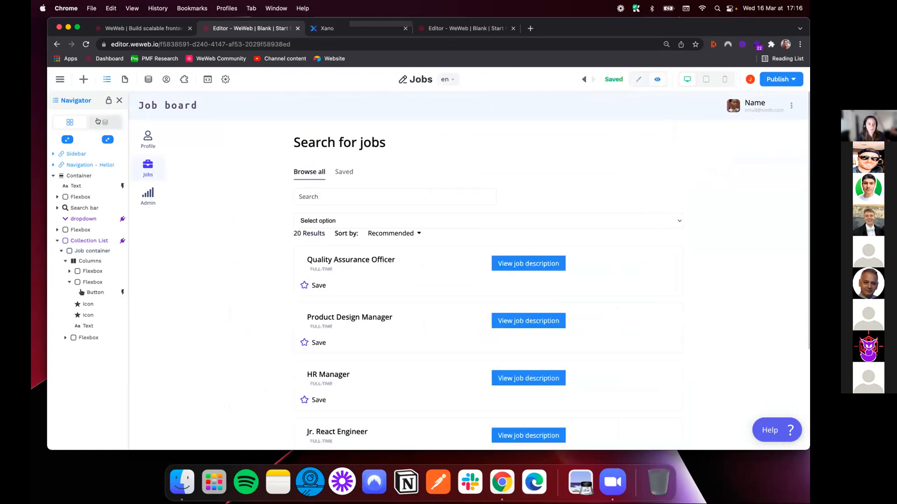
click(102, 122)
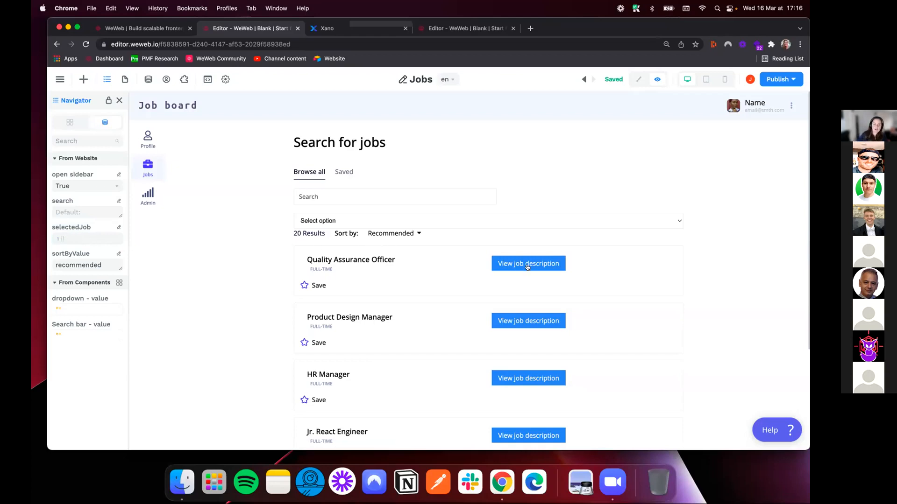
scroll(523, 311, down, 1)
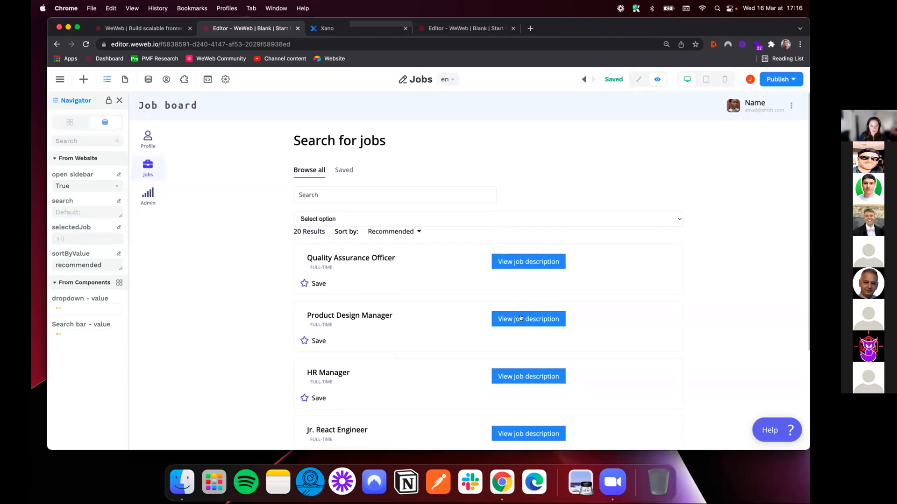
click(515, 320)
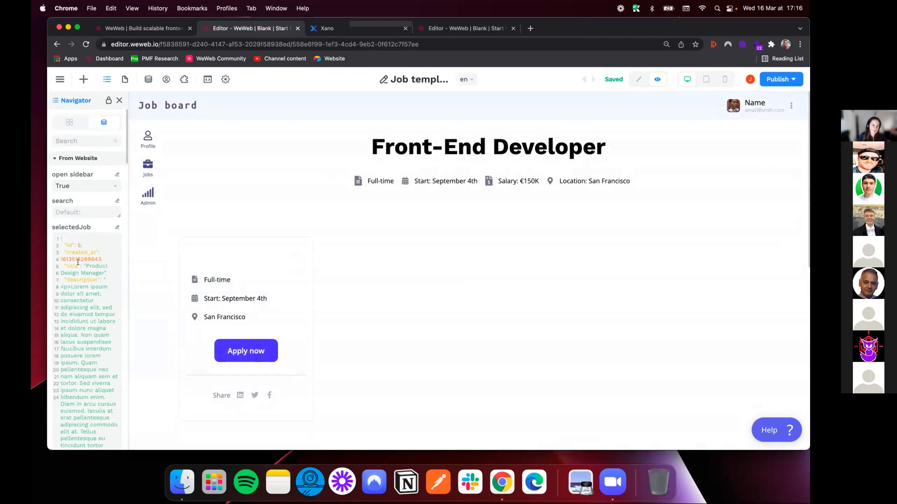
scroll(77, 242, down, 1)
drag(86, 265, 101, 266)
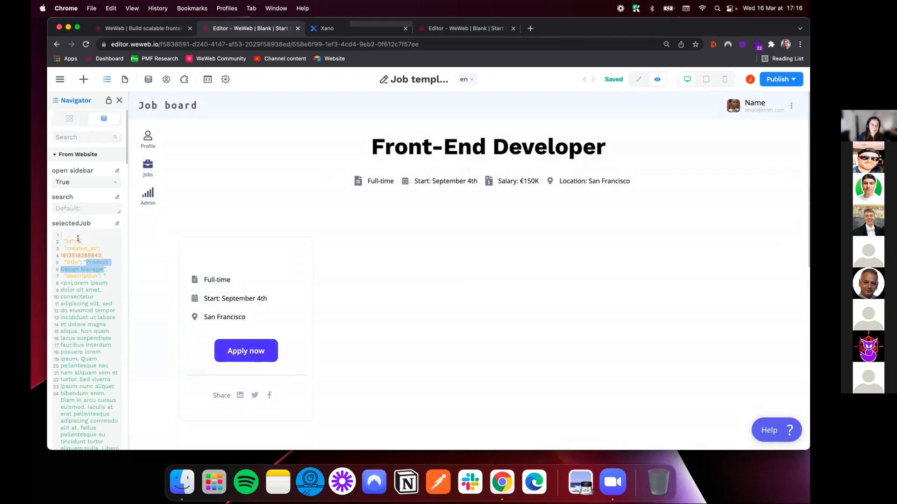
Switch to Xano, view the records in the job database table, and return to the WeWeb editor
click(311, 30)
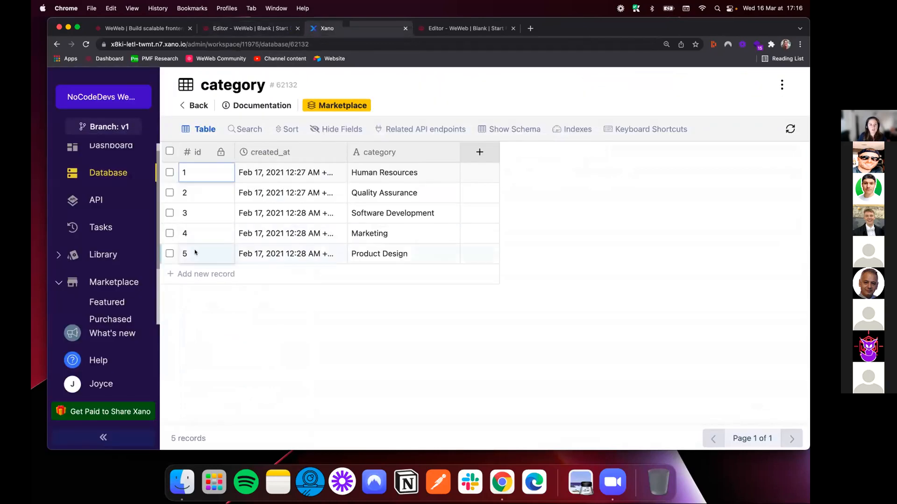
click(110, 176)
click(587, 313)
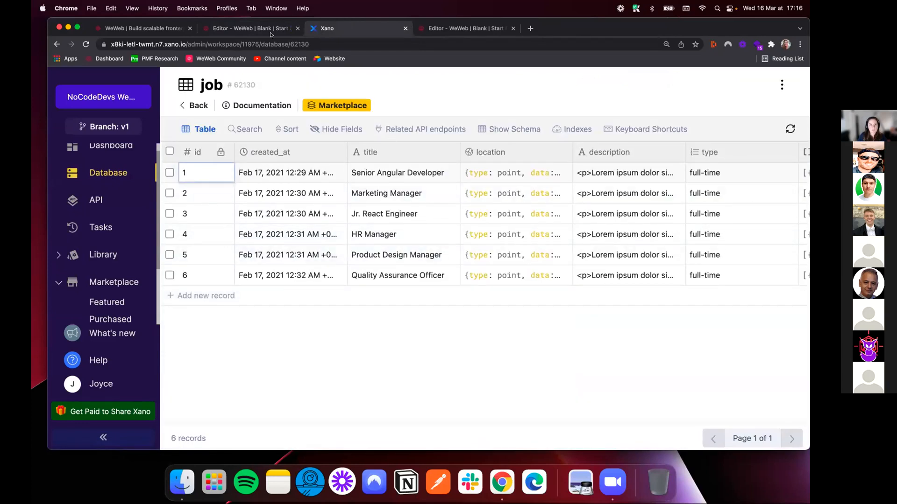
click(208, 28)
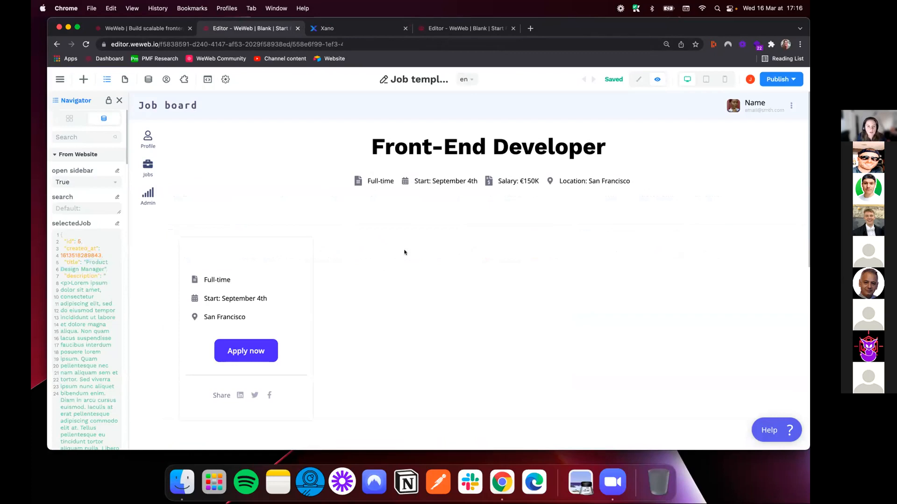
In edit mode, bind the text of the Job template page's main heading to selectedJob['title']
click(639, 79)
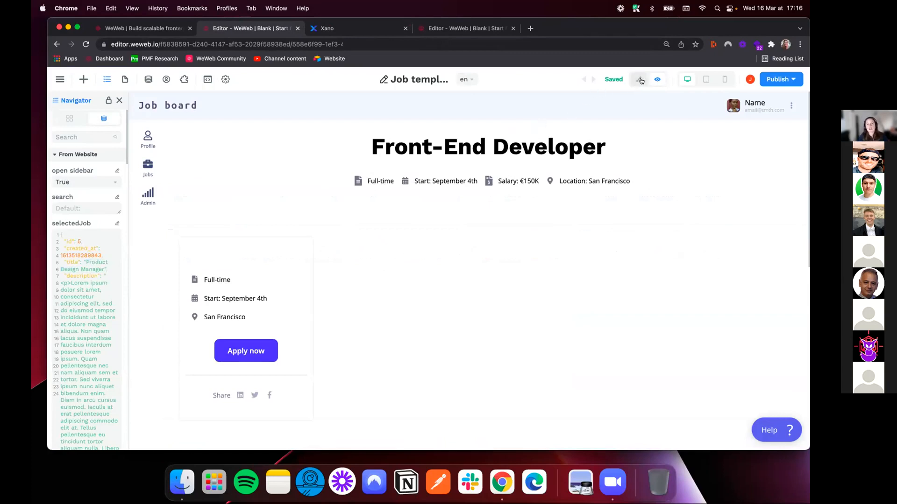
click(431, 151)
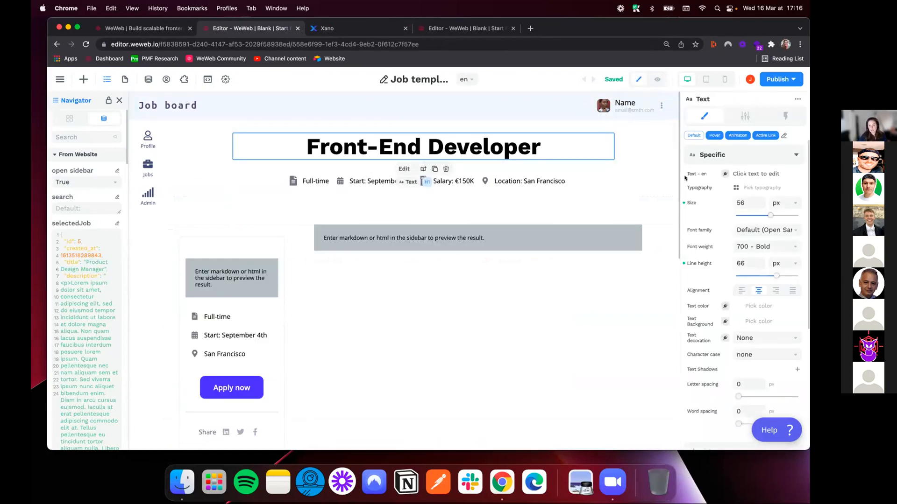
click(725, 174)
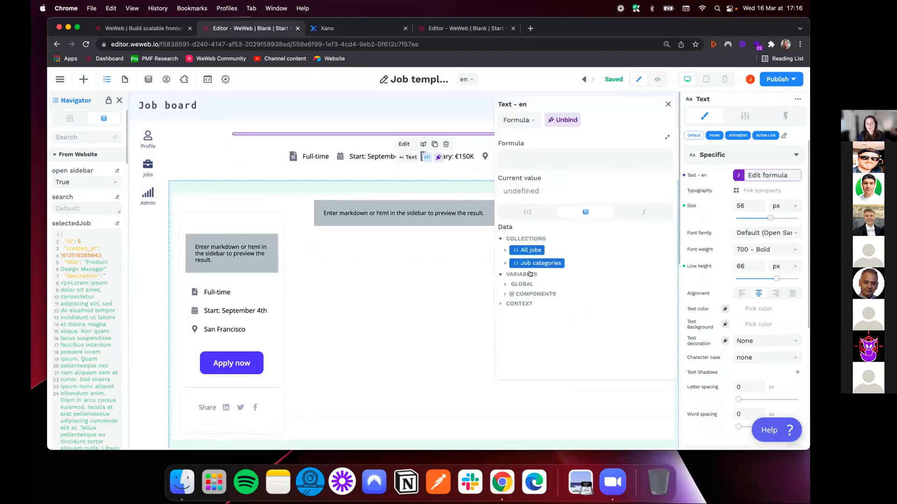
click(504, 286)
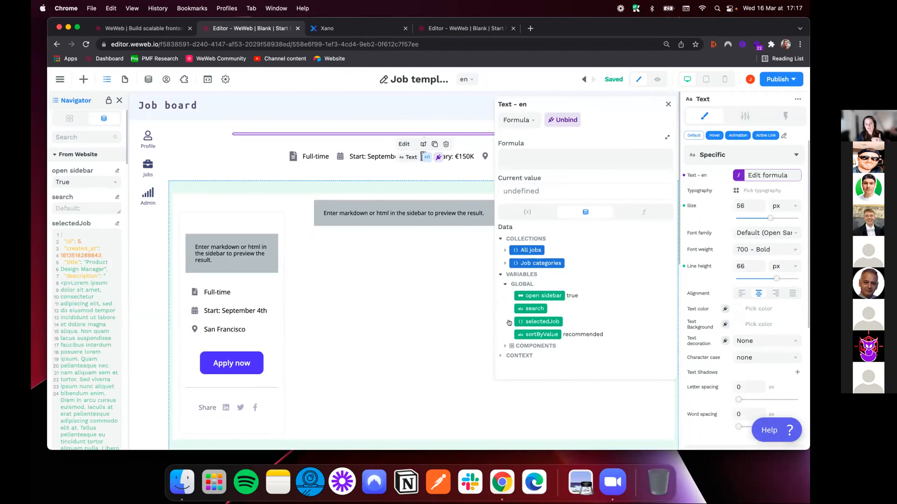
click(510, 322)
click(535, 361)
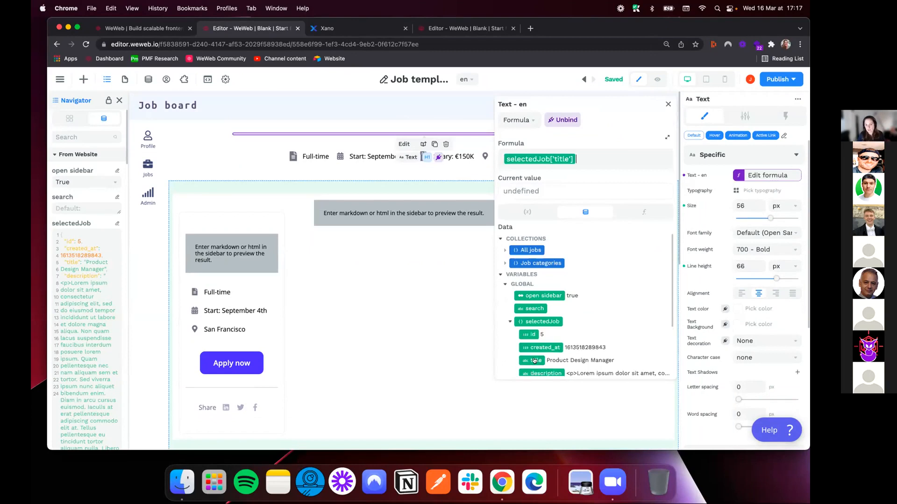
Replace the content formula of the main rich text block under the heading with selectedJob['description'] and close the formula editor
click(445, 236)
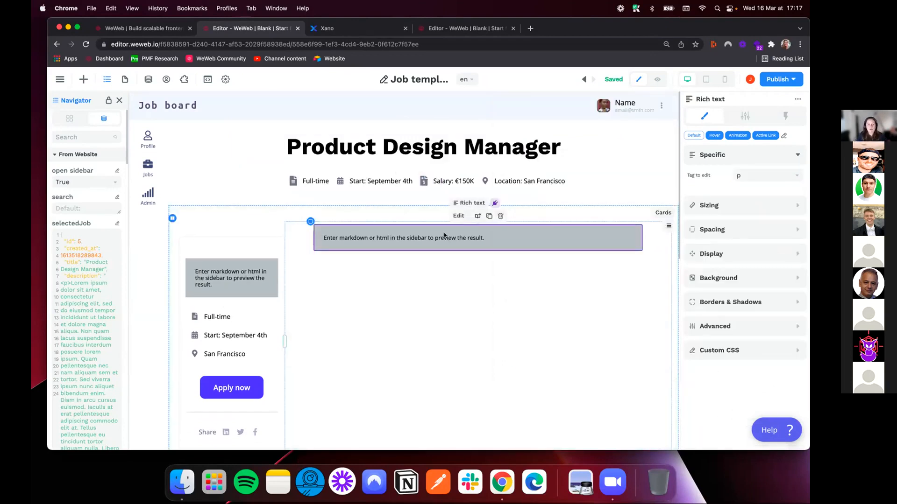
click(745, 116)
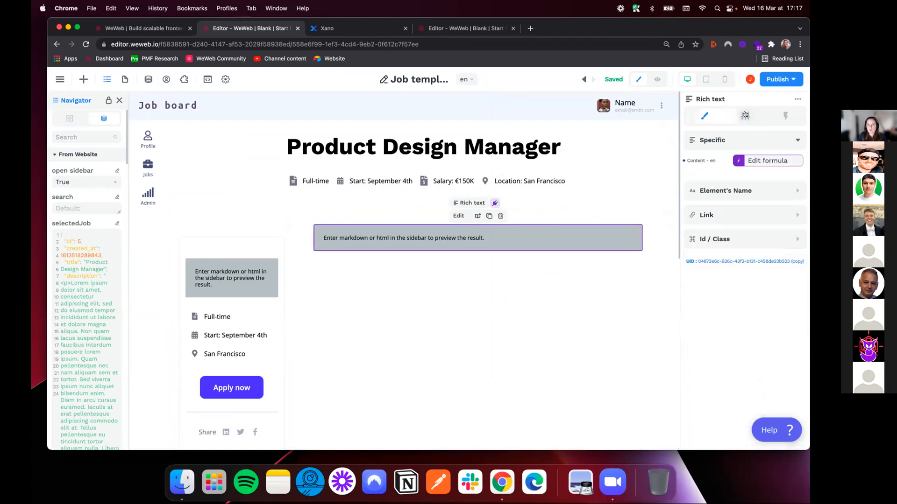
click(759, 159)
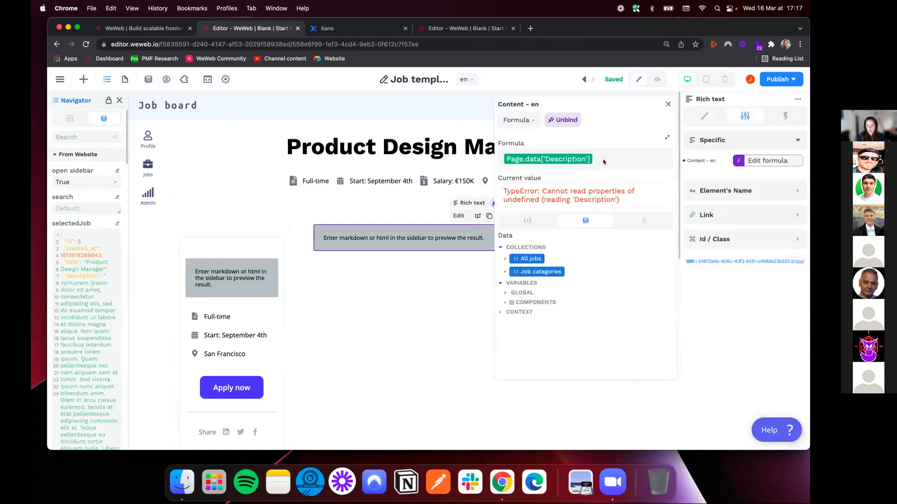
key(BackSpace)
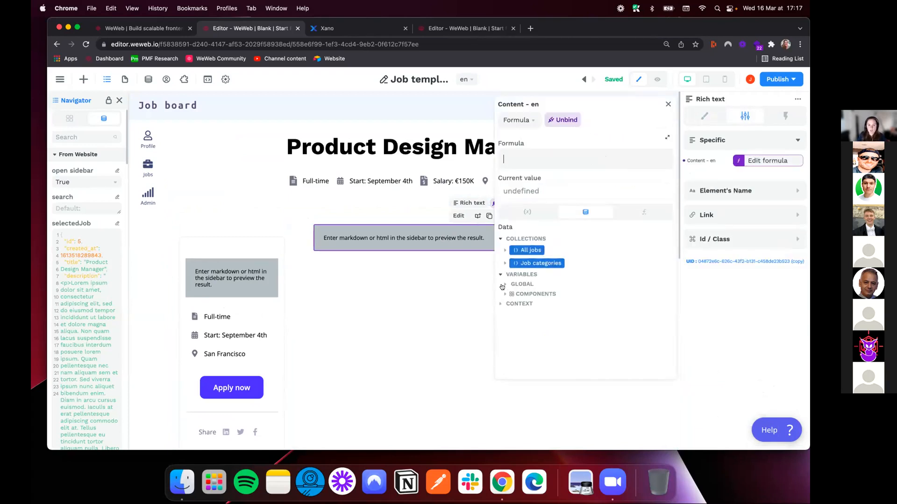
click(503, 284)
click(509, 322)
scroll(533, 346, down, 2)
click(544, 360)
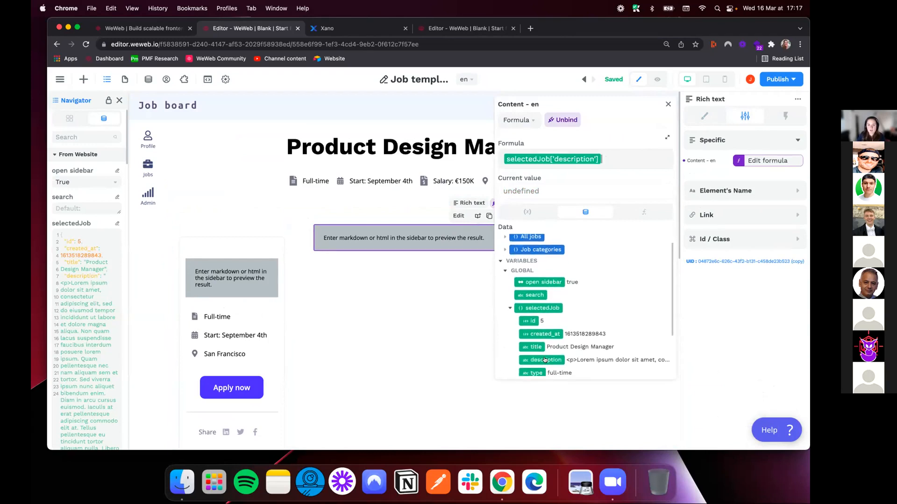
click(668, 104)
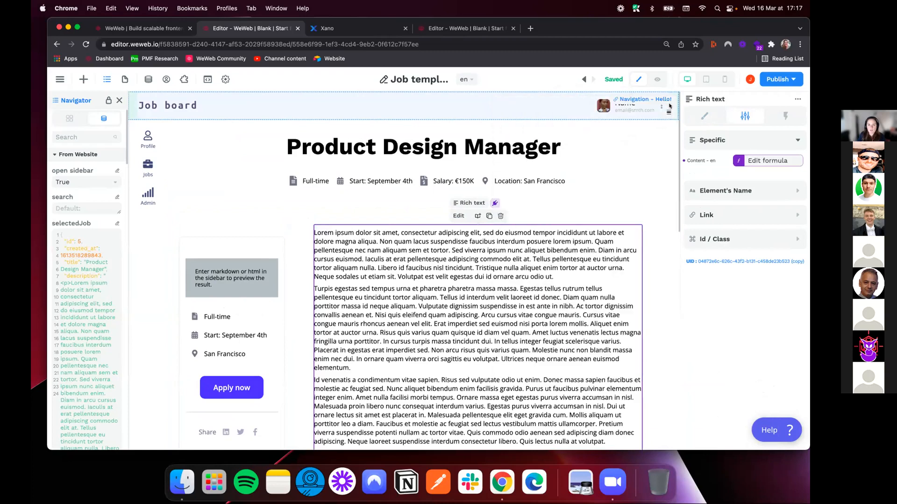
Go back to the Jobs page, preview it, and open the HR Manager's job description
click(125, 79)
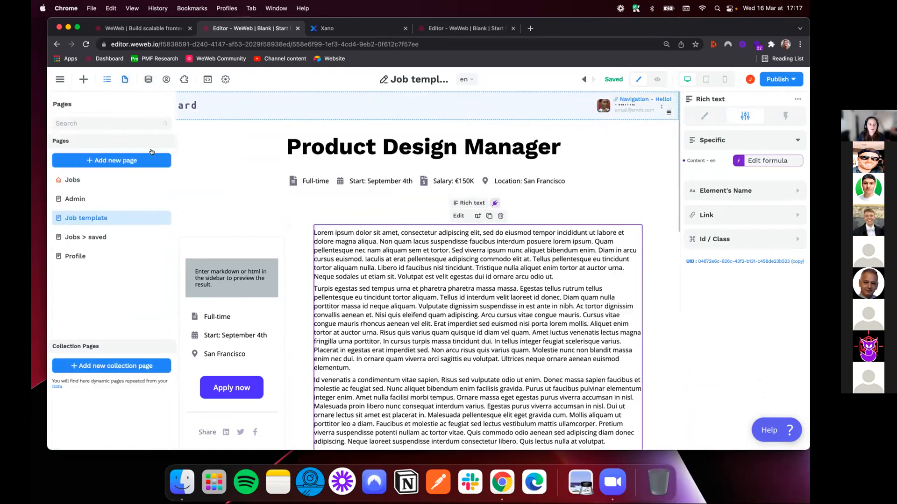
click(72, 180)
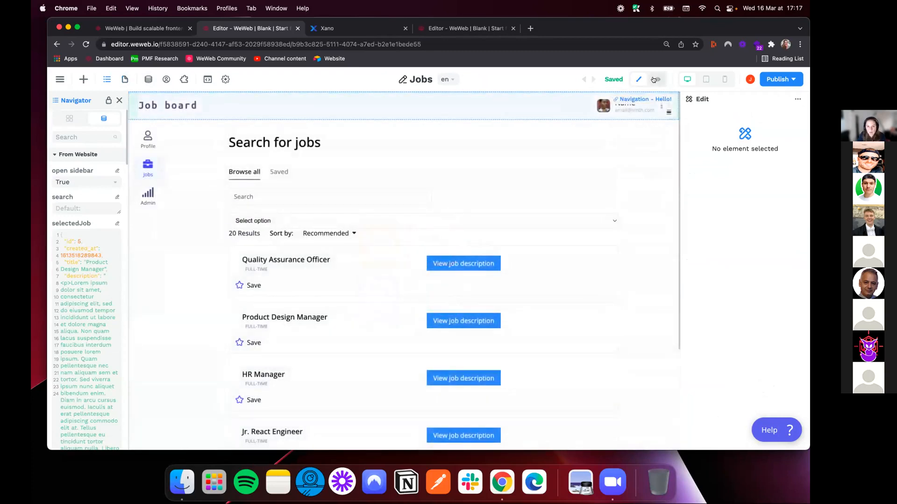
click(656, 79)
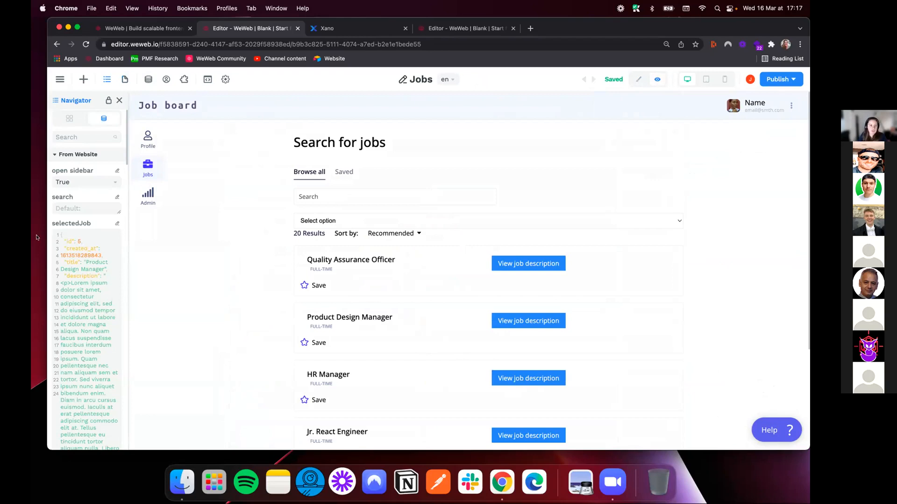
click(551, 379)
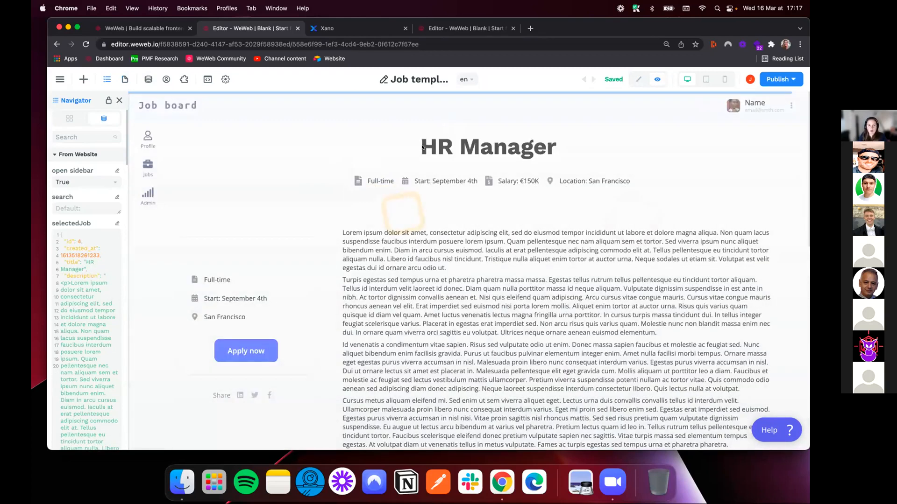
Return to edit mode and check the content formula of the job description's rich text, then close it
click(637, 78)
click(374, 273)
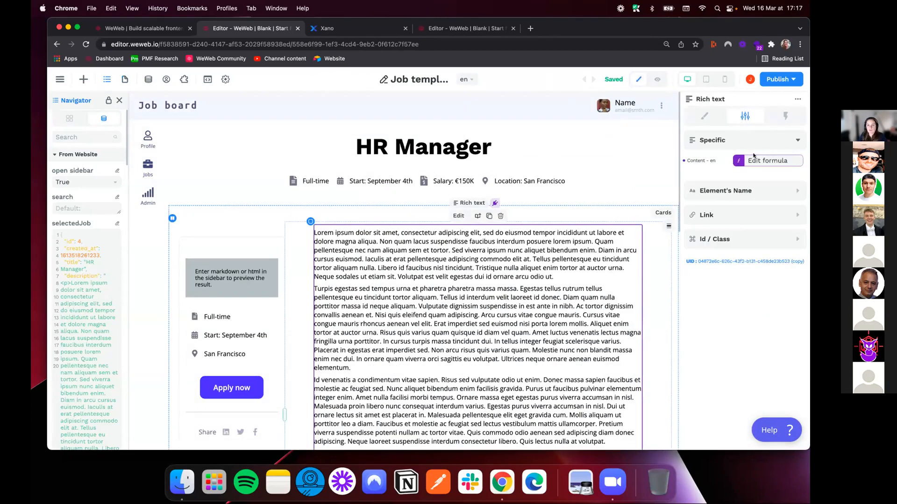
click(766, 163)
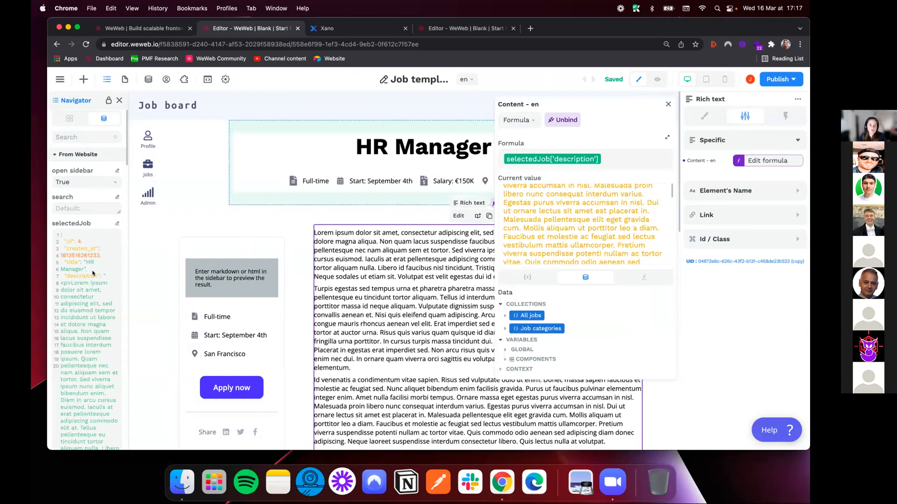
click(667, 104)
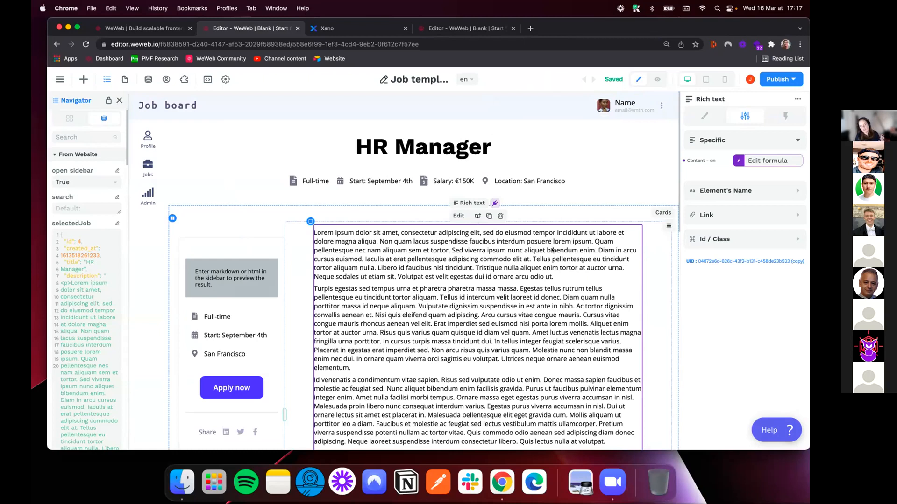
Add a file upload element to the Apply now form container, directly below the Your bio field
scroll(552, 250, down, 10)
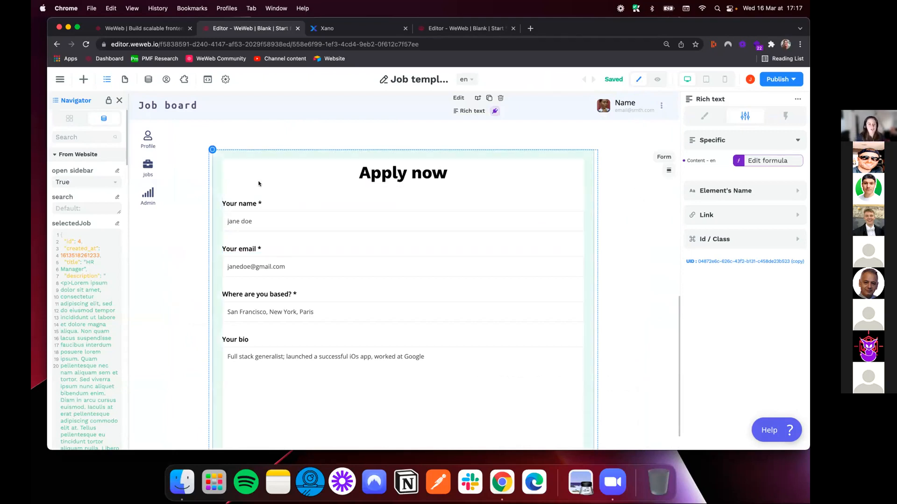
click(226, 189)
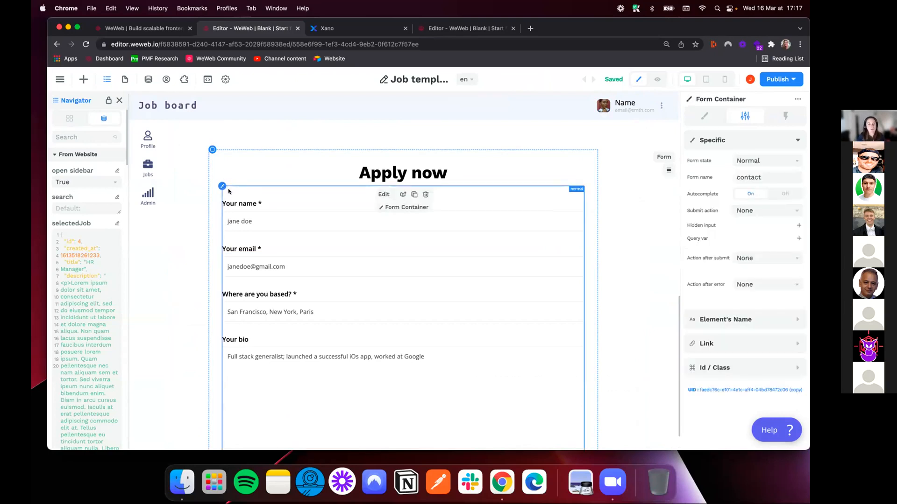
scroll(272, 201, down, 2)
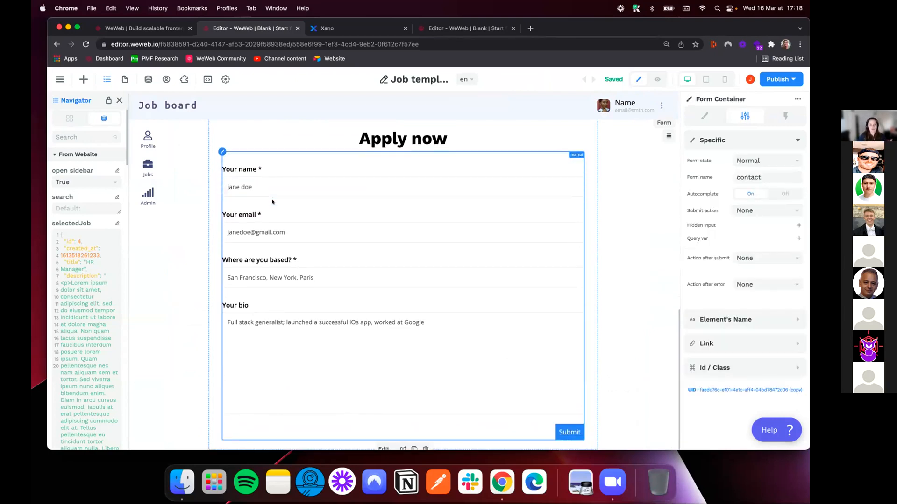
click(70, 118)
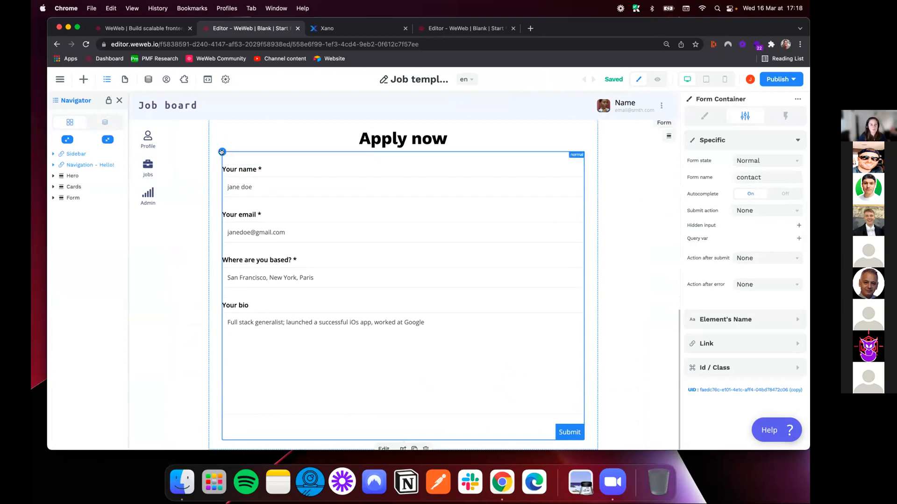
click(221, 152)
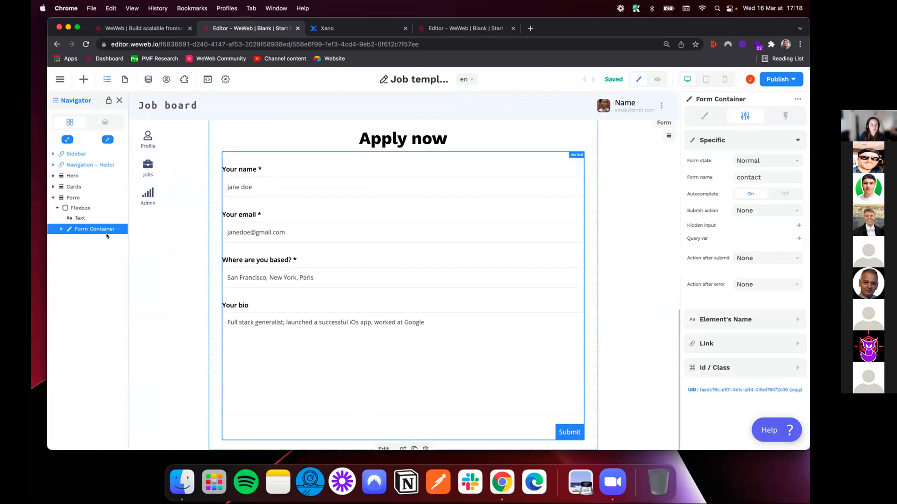
click(83, 80)
key(super+a)
text(uploa)
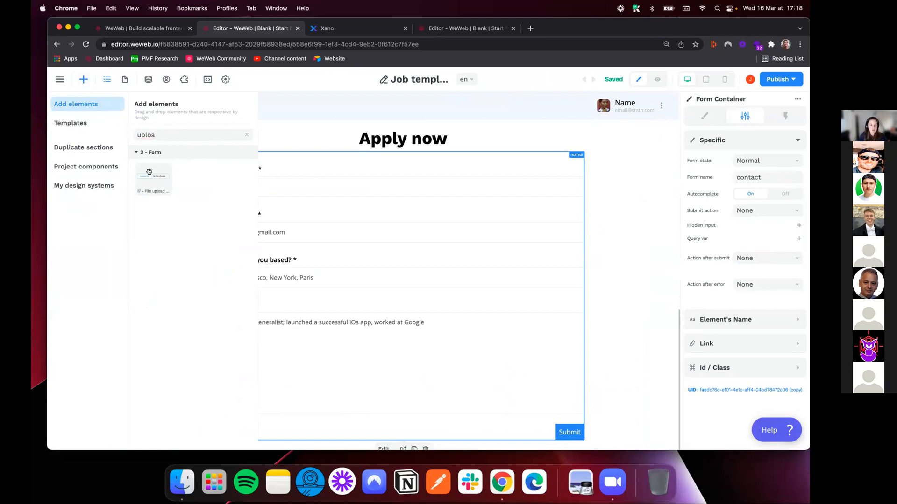
drag(149, 171, 296, 414)
Show the page's component variables with the website ones collapsed, and preview the Apply now form
click(106, 139)
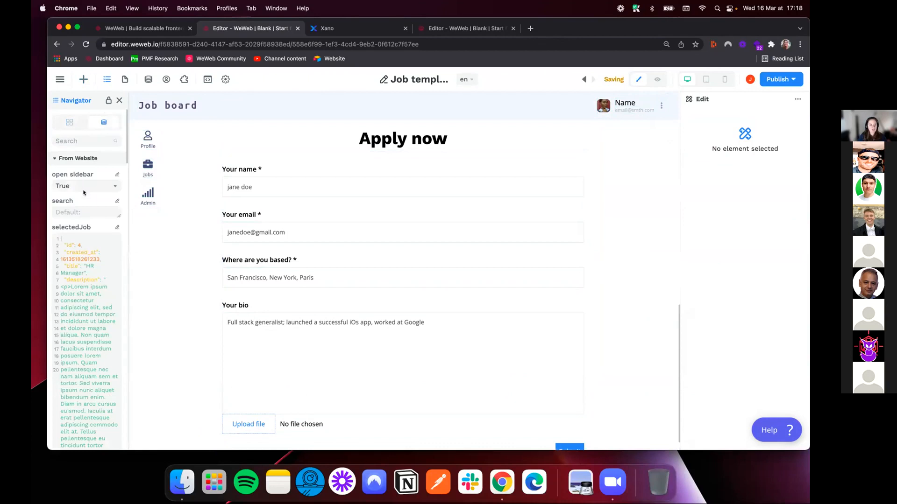
click(52, 159)
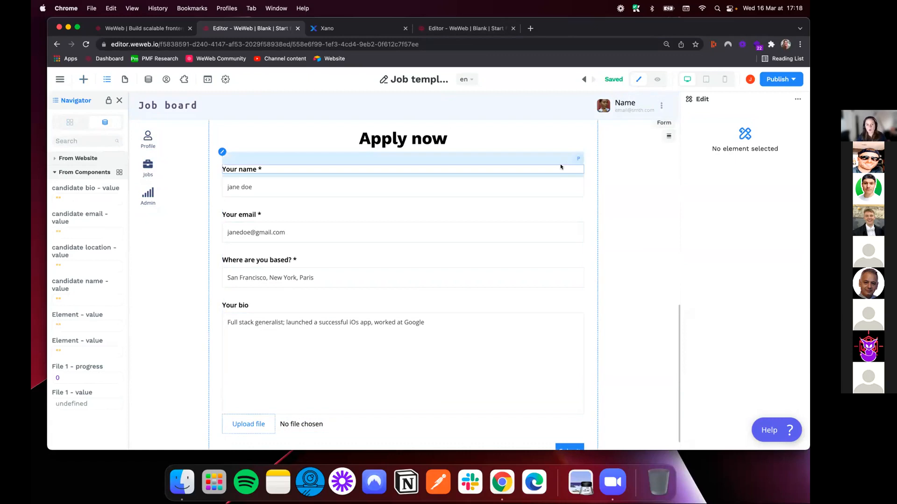
click(657, 79)
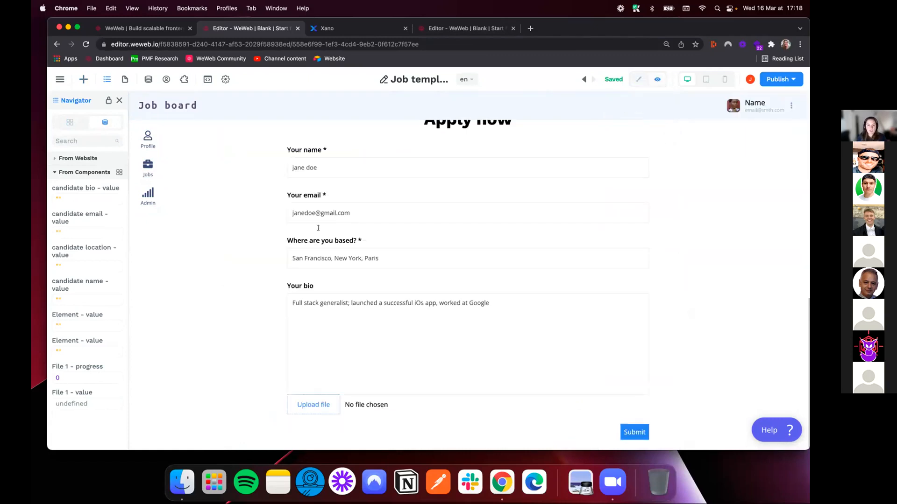
Fill in the applicant's name in the previewed form, reopen the page's variables and keep only the component ones expanded
click(308, 168)
text(Joyce)
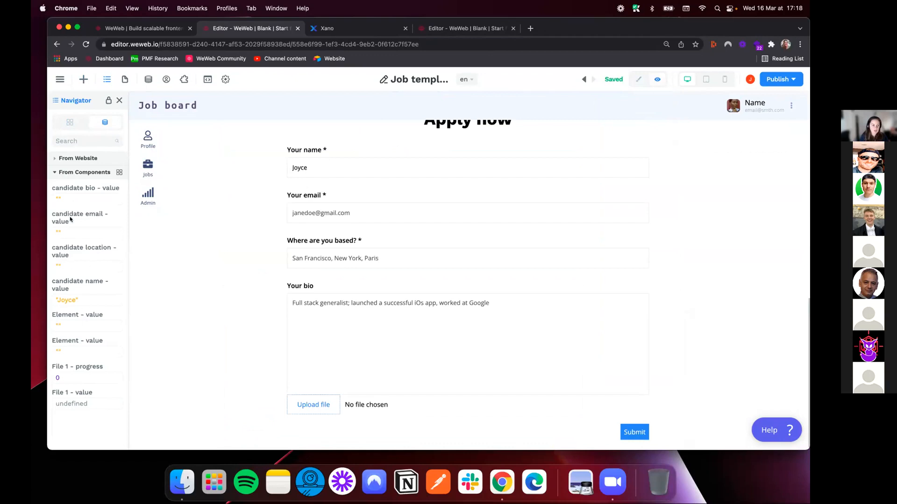
click(106, 78)
click(106, 78)
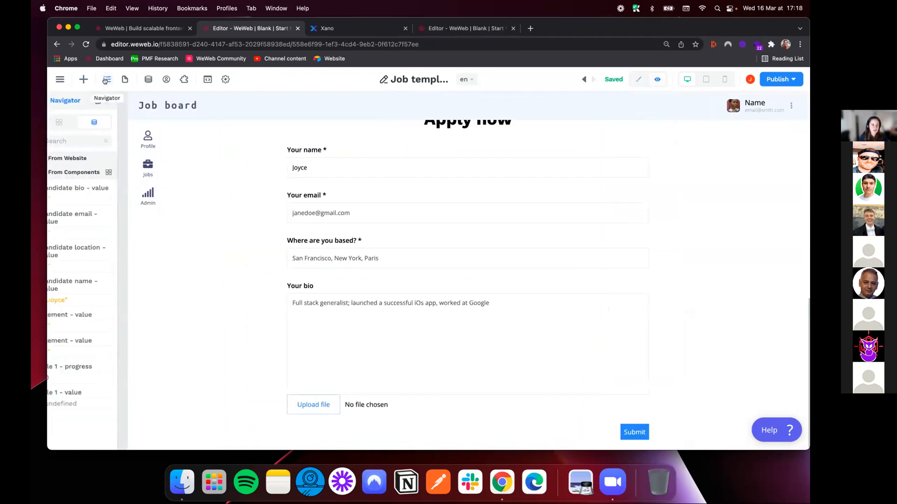
click(103, 122)
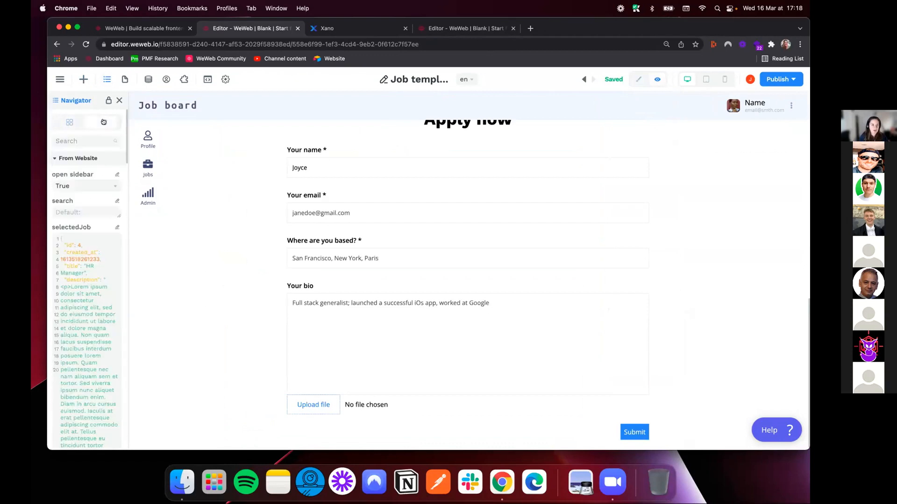
click(54, 159)
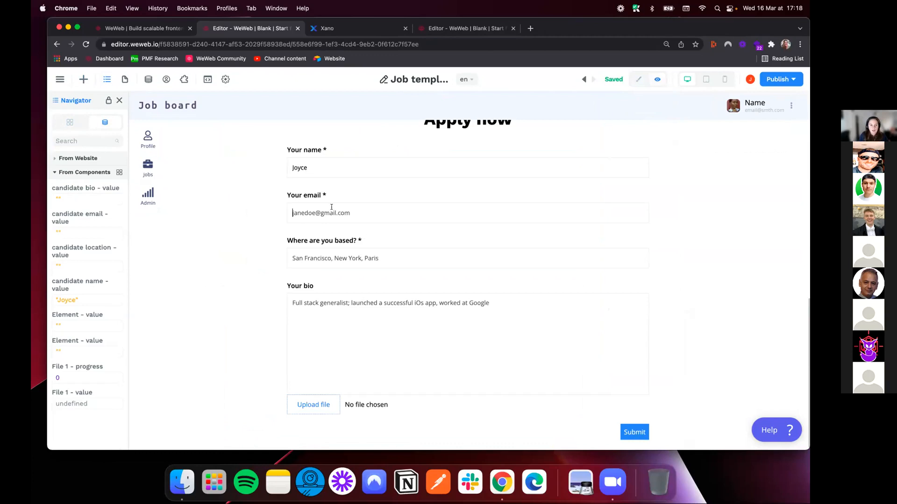
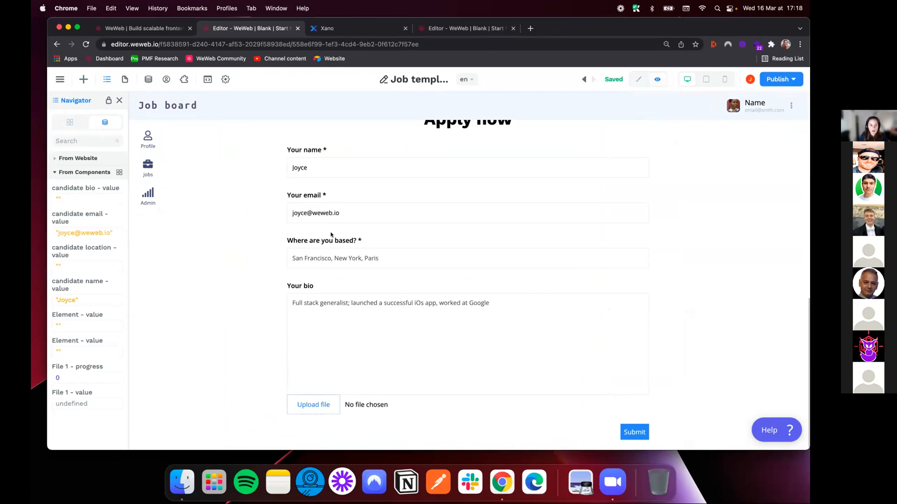
Fill in the applicant's email, set the location to "Paris, France" and write "I love Columbo" as the bio
text(Paris)
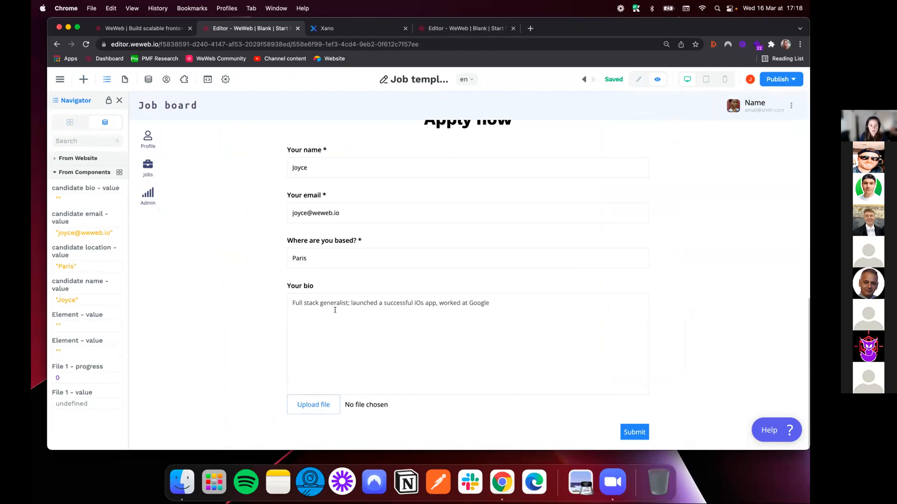
text(, France)
text(I love Colum)
text(bo)
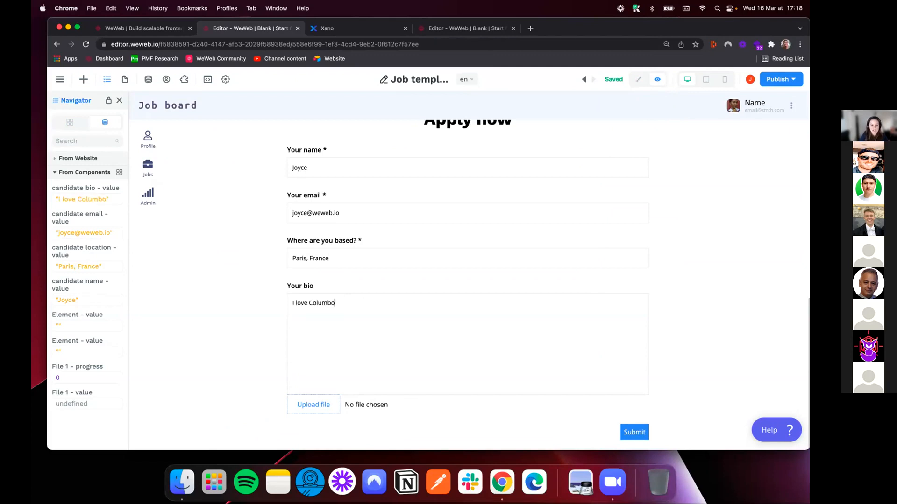
Choose Agency Deck.pdf from the Downloads folder as the application form's upload
click(316, 405)
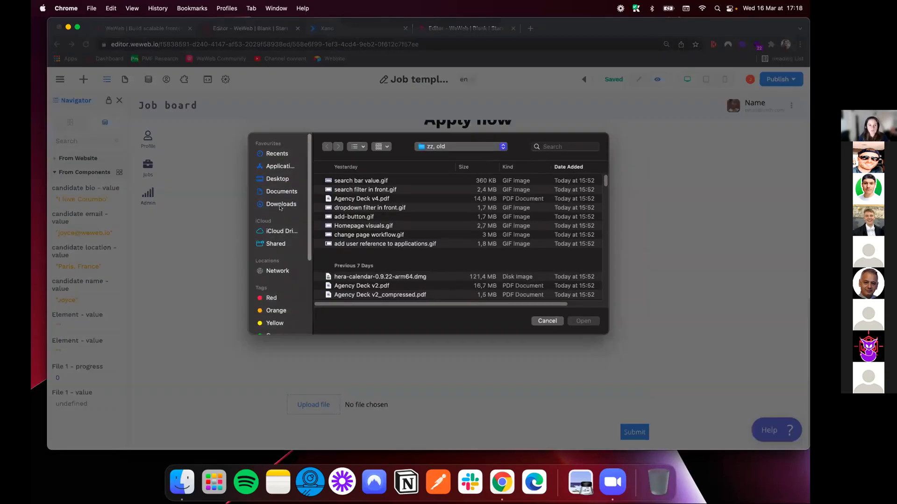
click(281, 205)
click(352, 211)
click(583, 321)
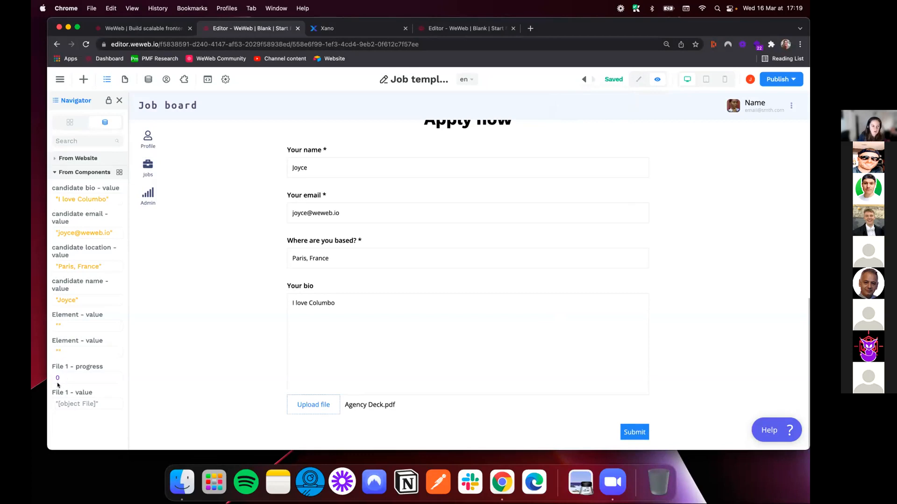
Return to edit mode, select the Apply now form container and add a workflow to it
click(638, 80)
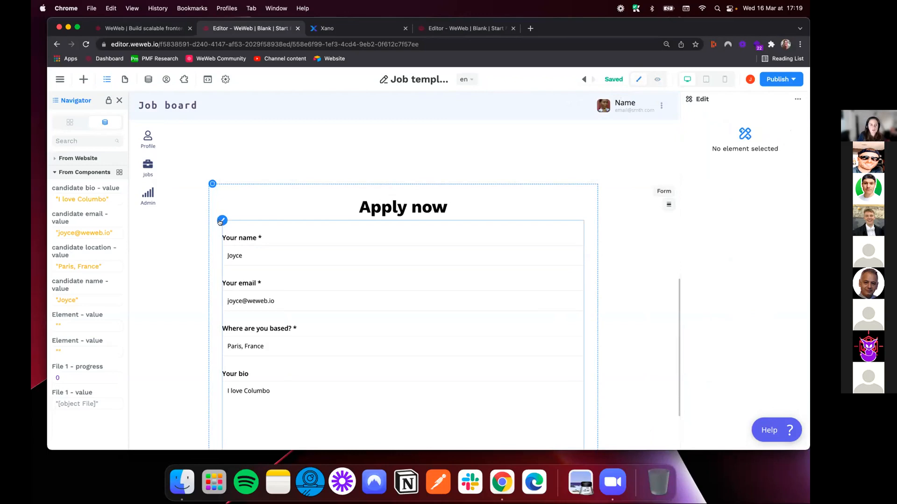
click(220, 221)
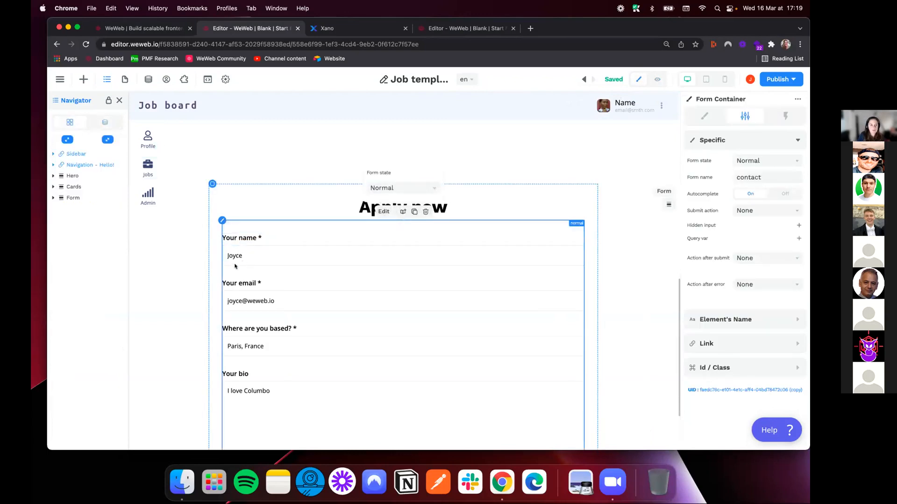
click(223, 220)
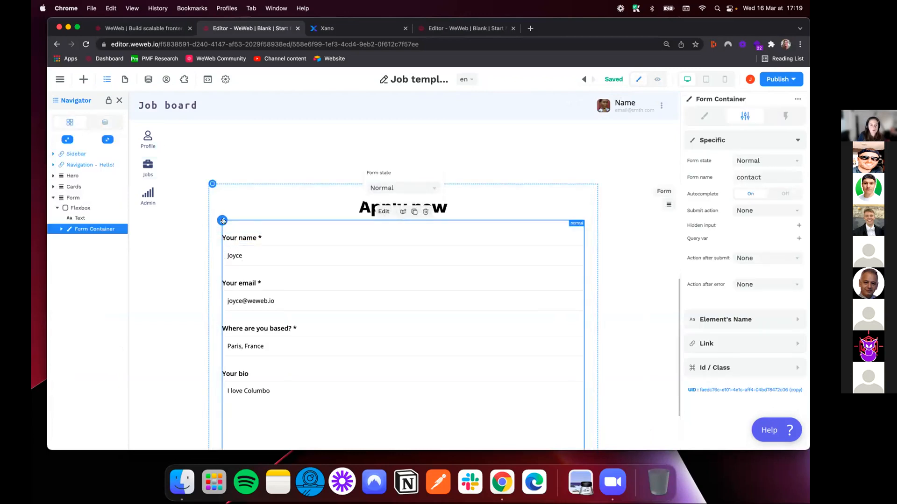
scroll(452, 250, down, 3)
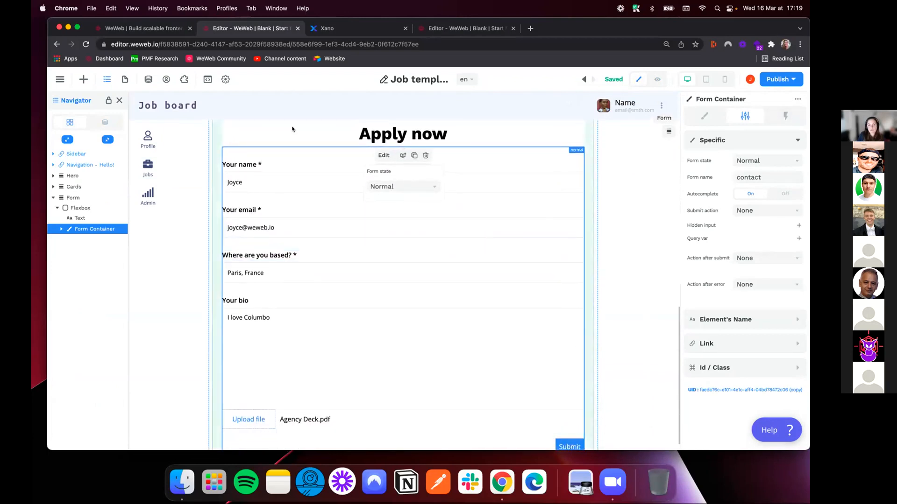
click(786, 116)
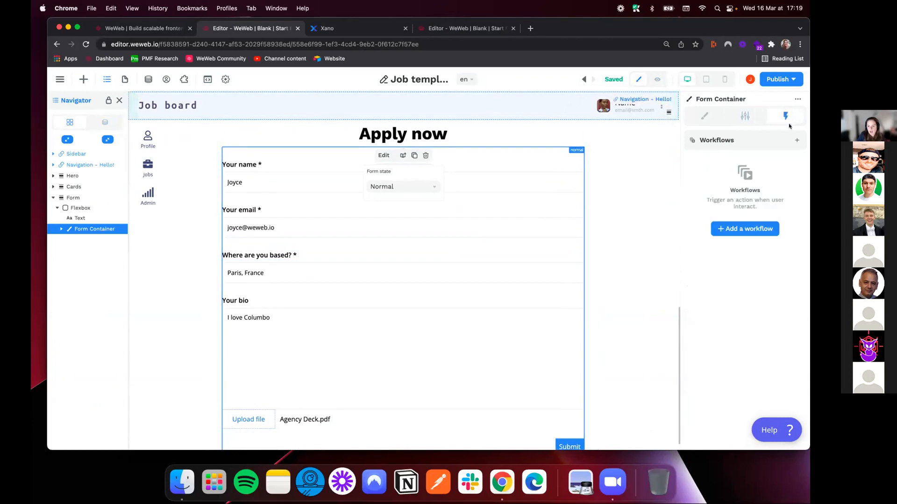
click(757, 229)
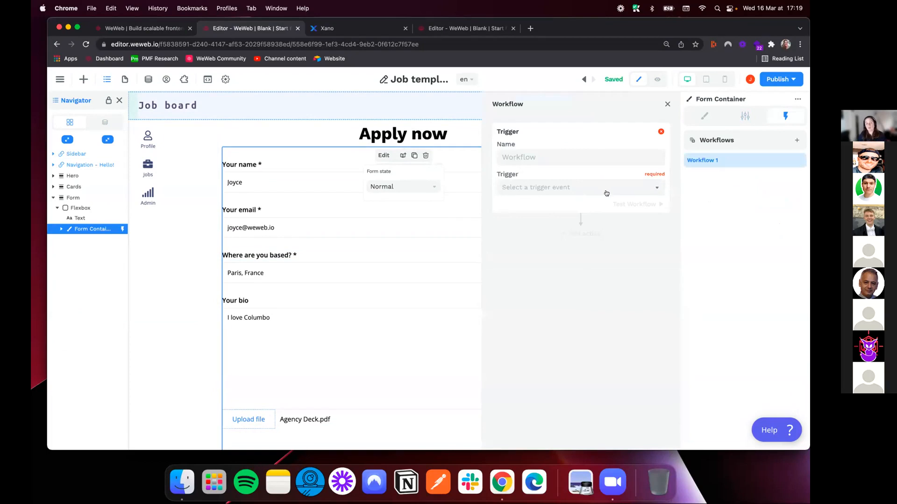
Name the workflow "Send application to Xano" and set its trigger to On submit
click(550, 156)
text(Sen)
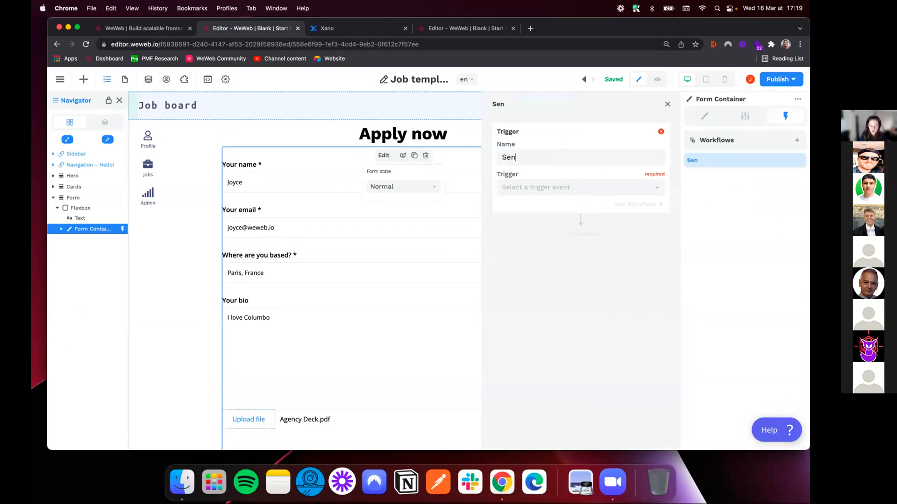
text(d application to Xano)
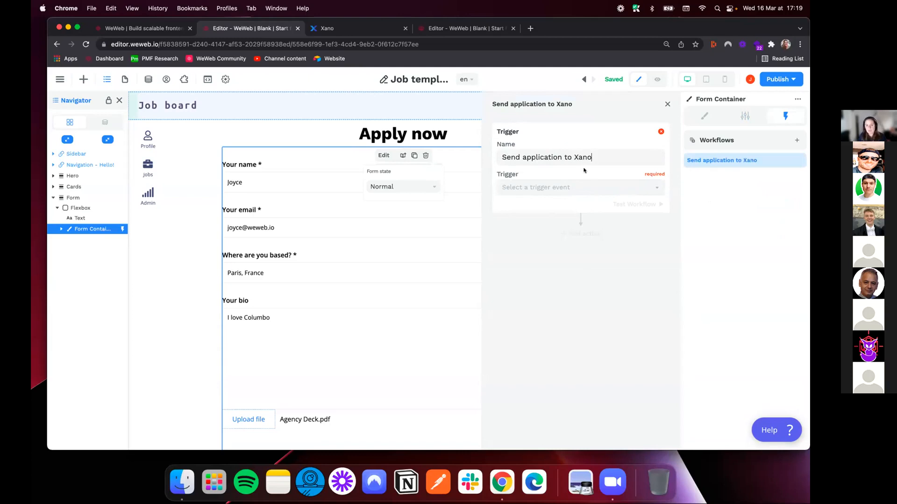
click(577, 189)
click(541, 247)
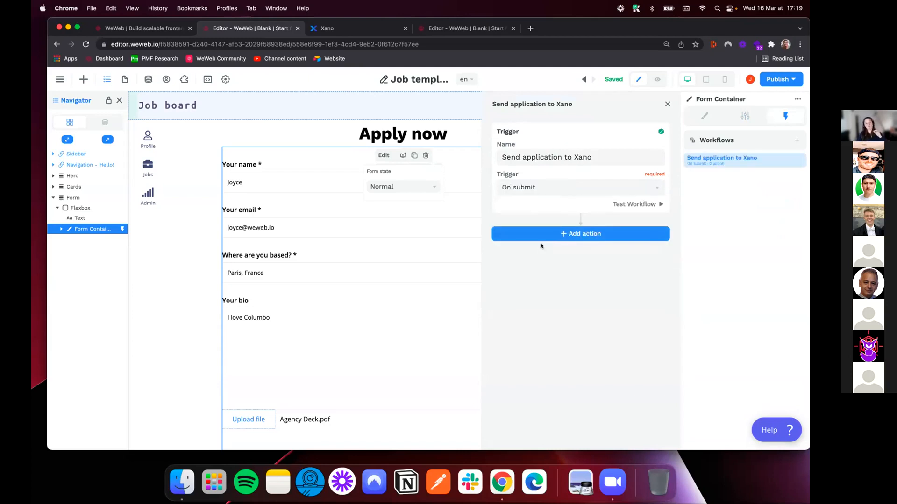
Add an Upload file action using the "File 1 - value" upload element, and test the action
click(551, 236)
click(546, 256)
click(543, 303)
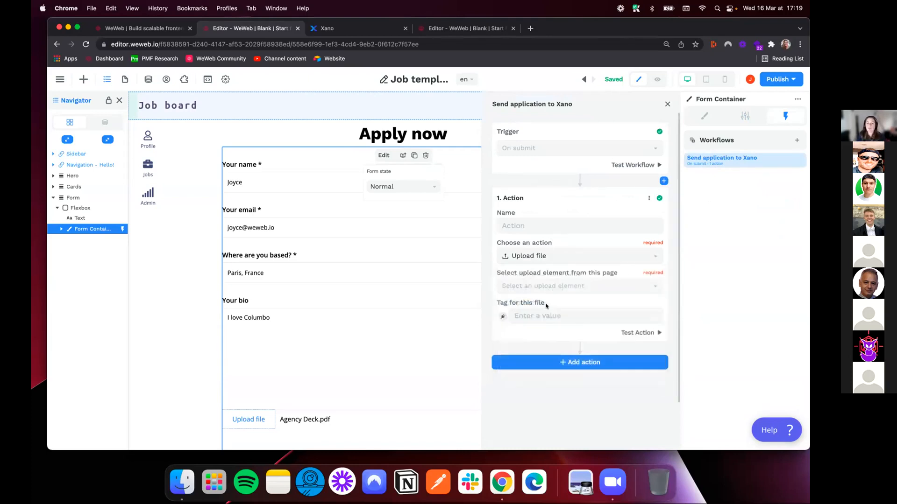
click(558, 287)
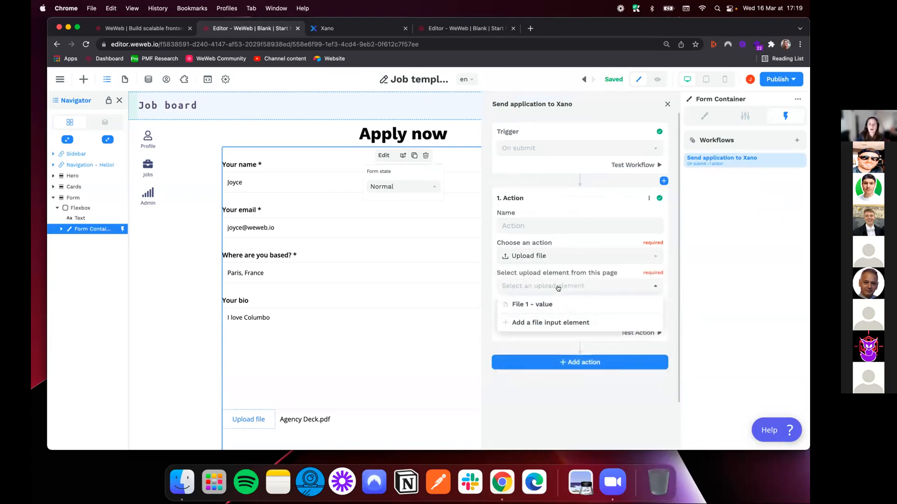
click(522, 305)
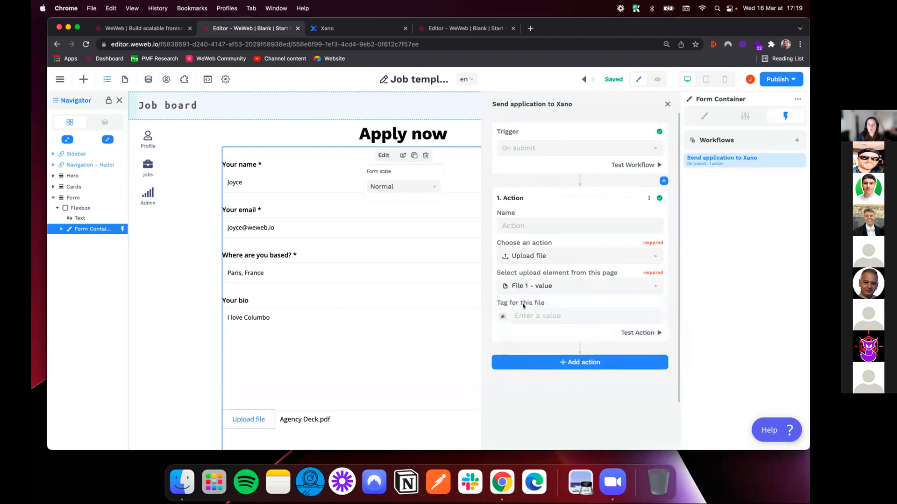
click(637, 333)
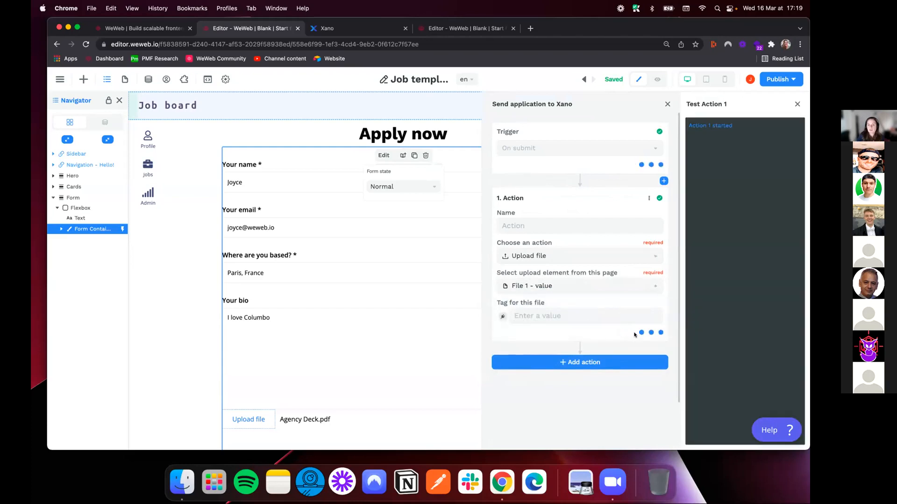
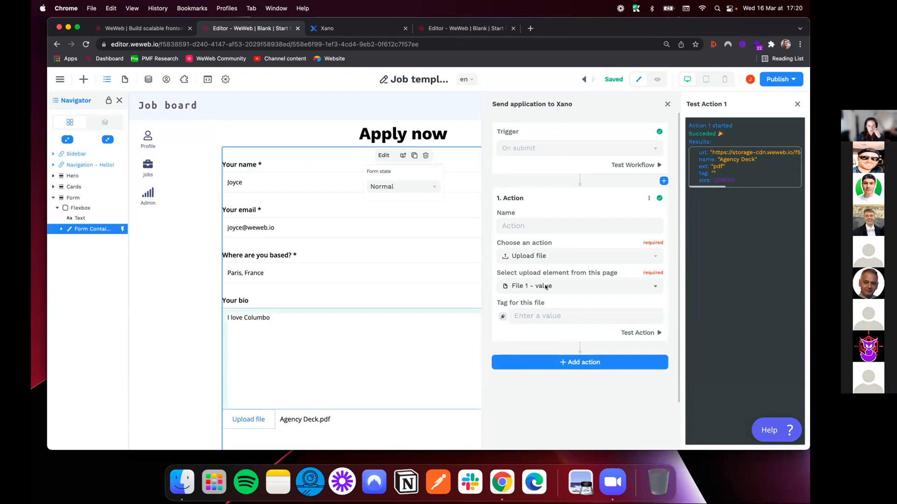
Add a second action to the workflow and make it an Api Request
click(557, 364)
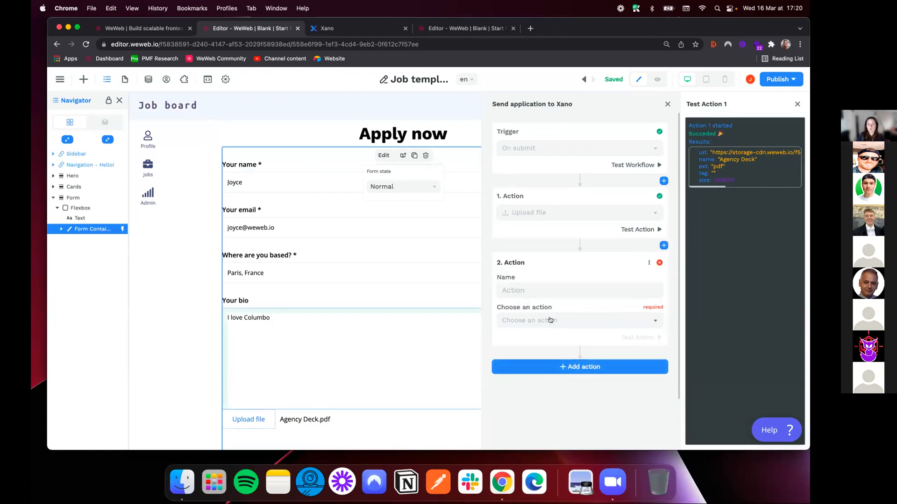
click(551, 321)
click(532, 396)
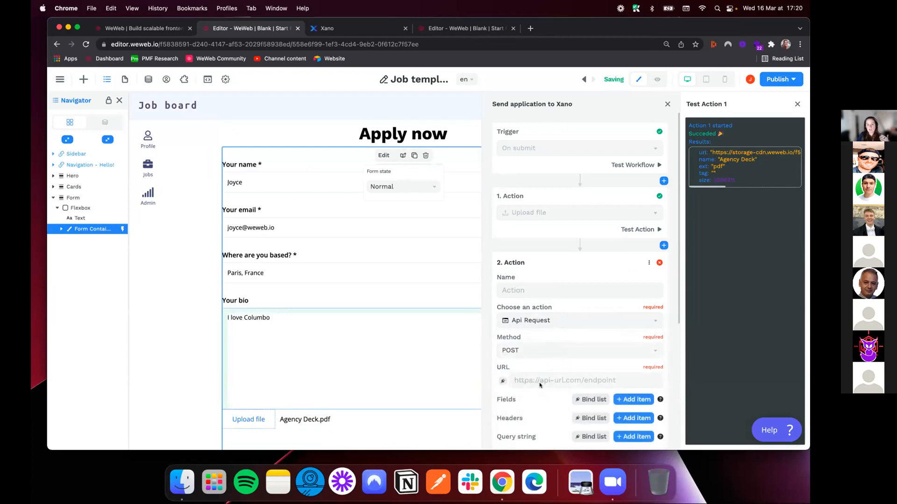
scroll(560, 345, down, 3)
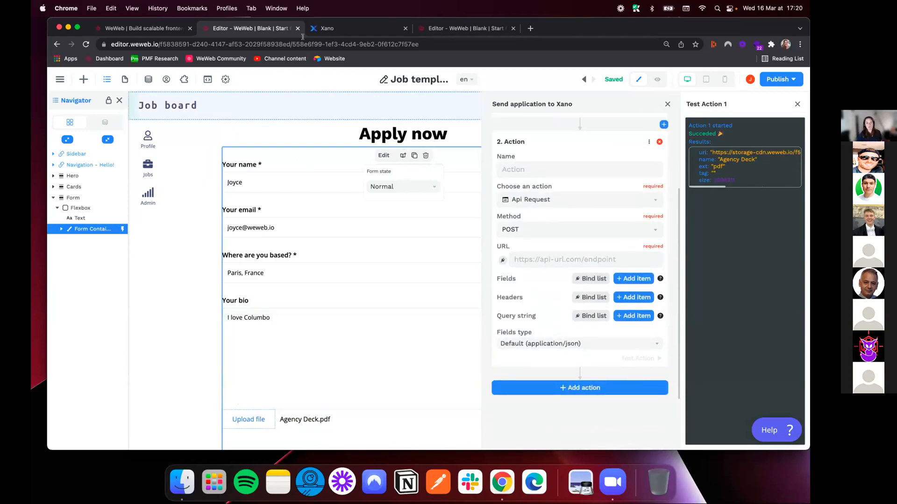
Copy the endpoint link of Xano's POST /application (Add application record) from the careers API group and use it as the request URL
click(318, 34)
click(139, 207)
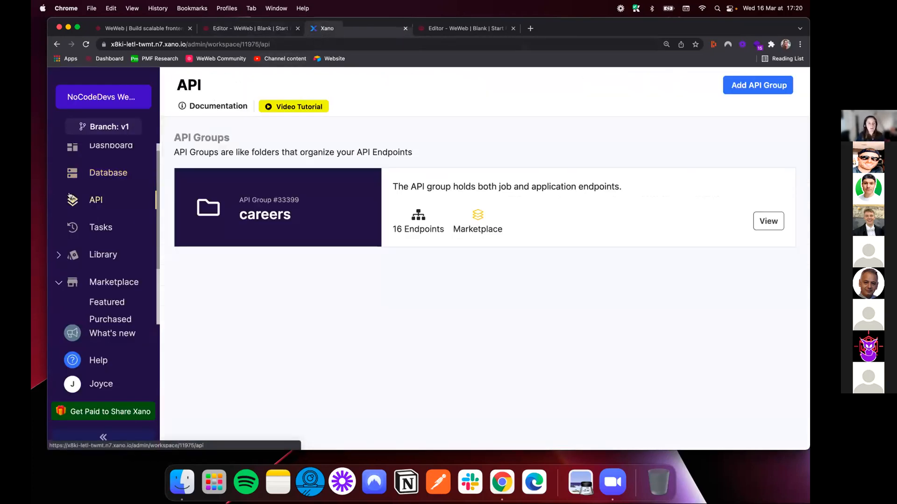
click(547, 204)
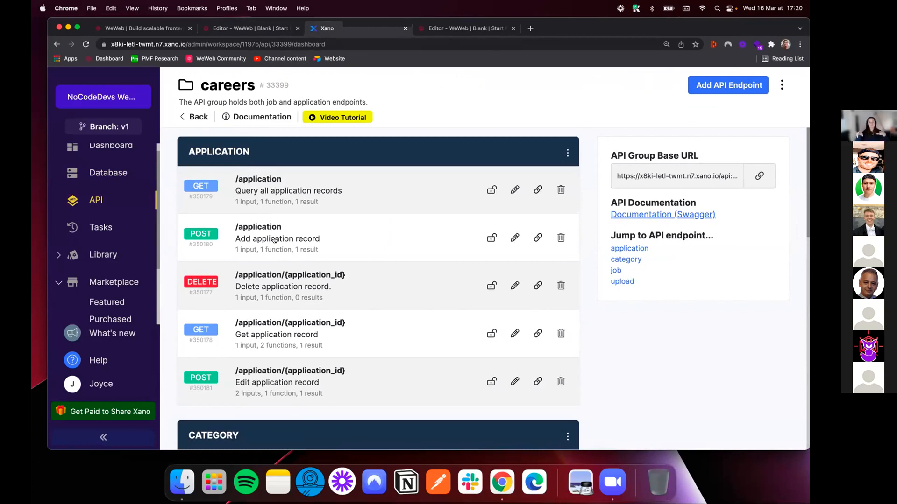
click(535, 239)
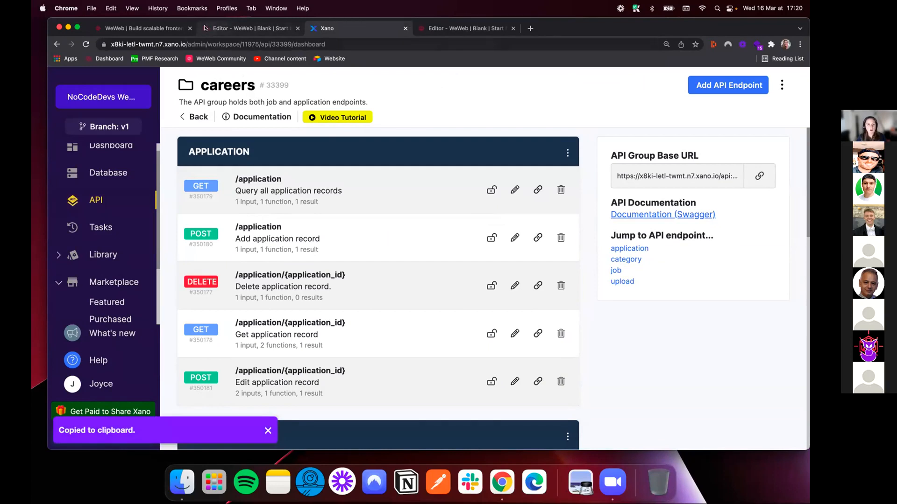
click(248, 28)
key(super+v)
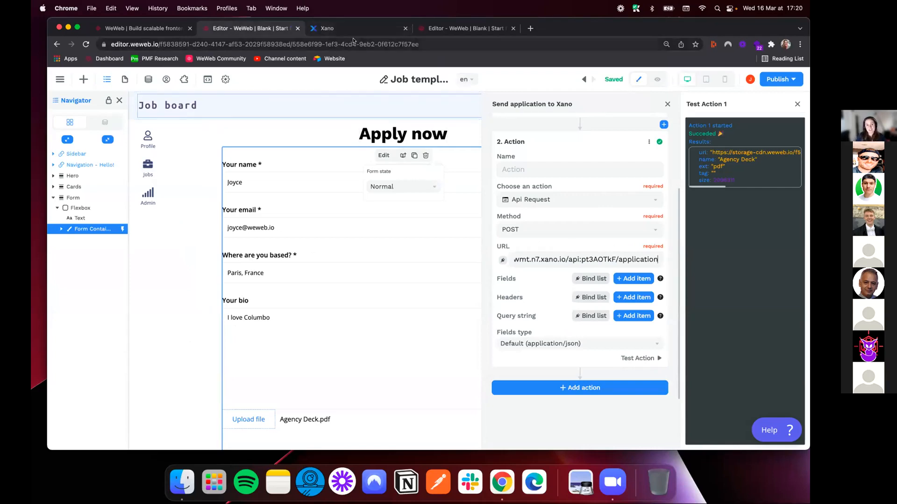
Open the application table in Xano's database to review its columns
click(327, 28)
click(101, 174)
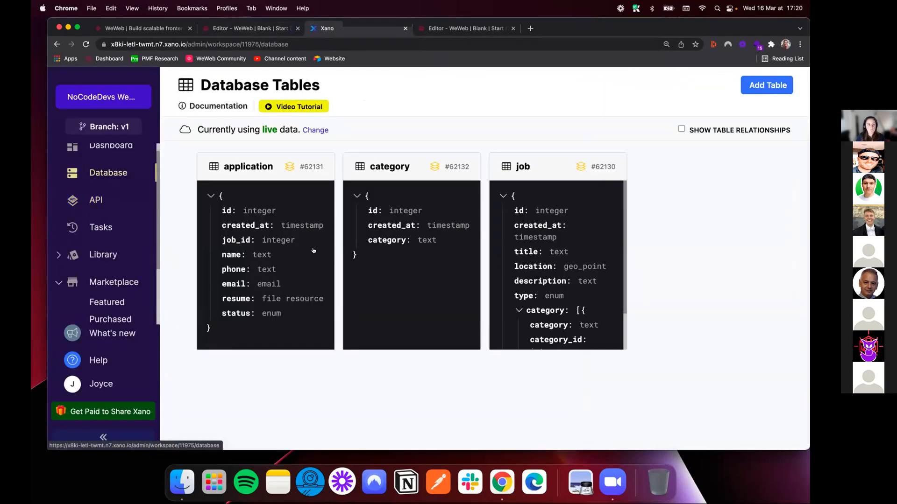
click(270, 197)
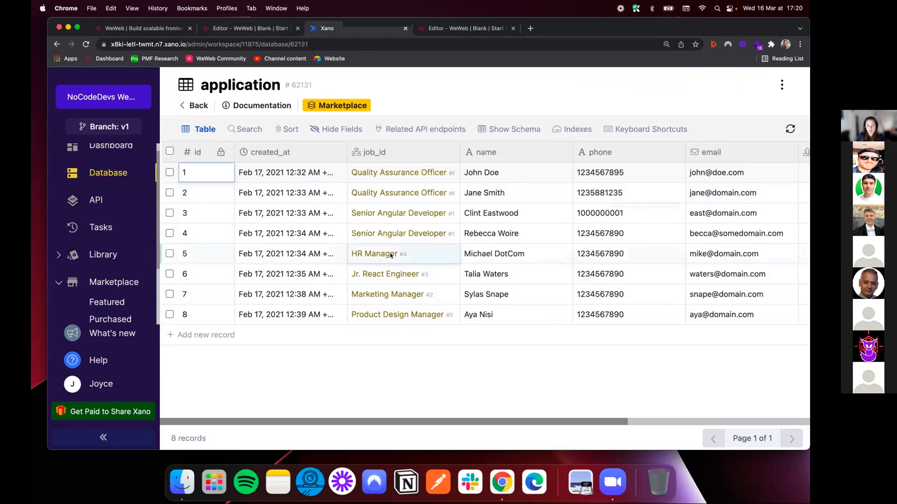
Back in the WeWeb editor, add a request field with key job_id and bind its value to the id of the selectedJob variable
click(246, 29)
click(633, 278)
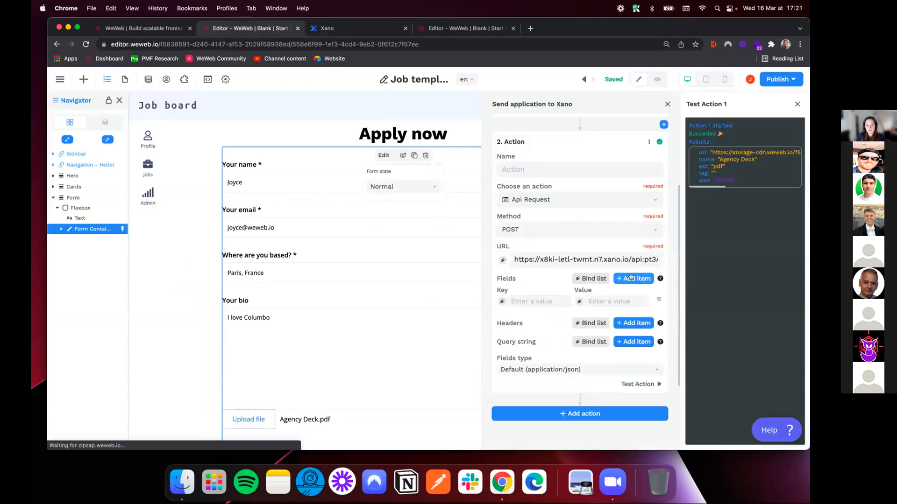
text(job_id)
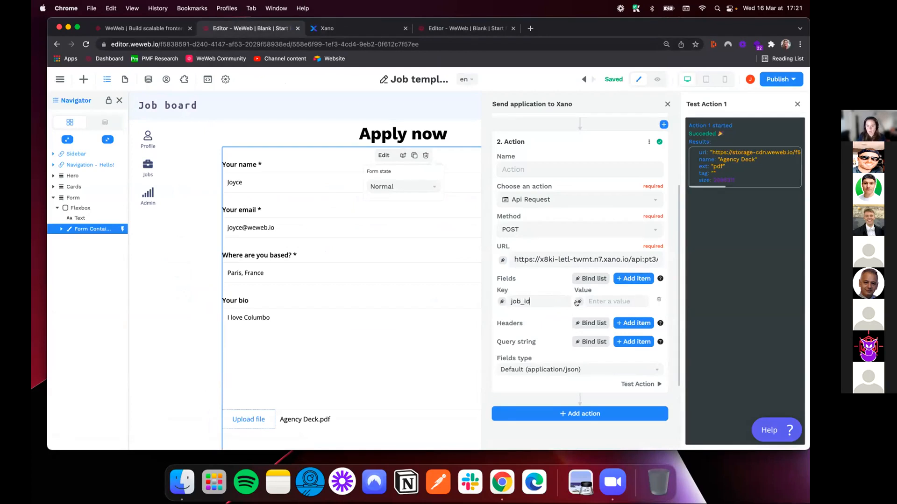
click(578, 302)
click(304, 285)
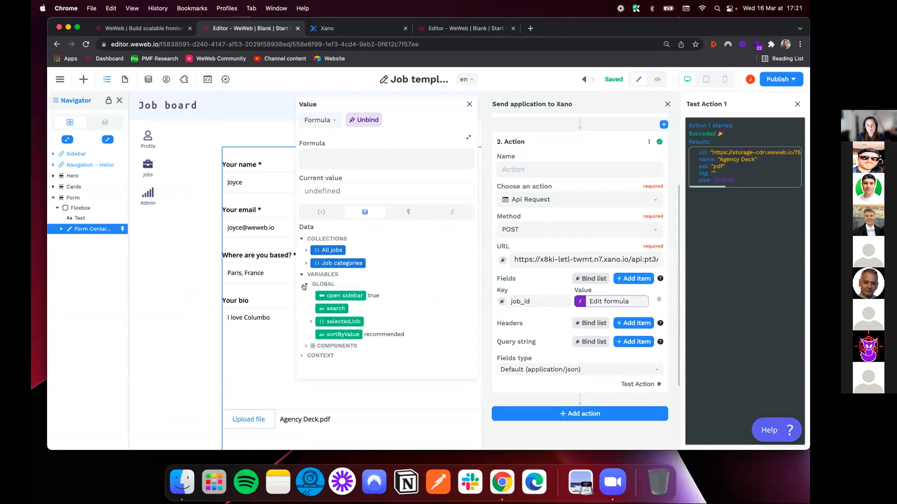
click(311, 322)
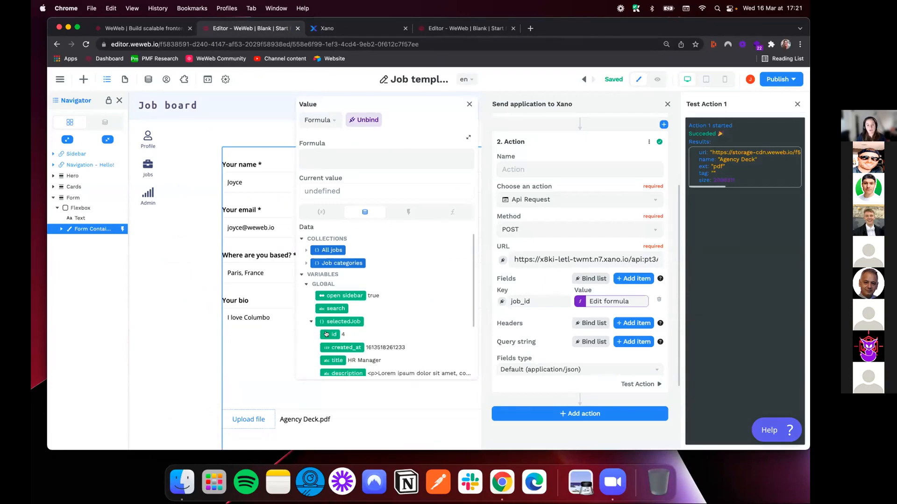
click(326, 335)
click(540, 303)
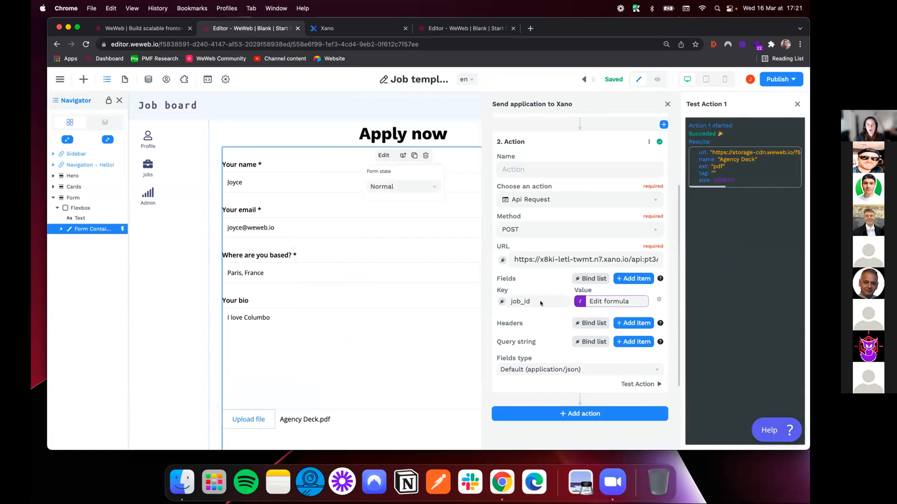
Check the application table's column names, add a request field with key name and bind its value to "candidate name - value"
click(322, 29)
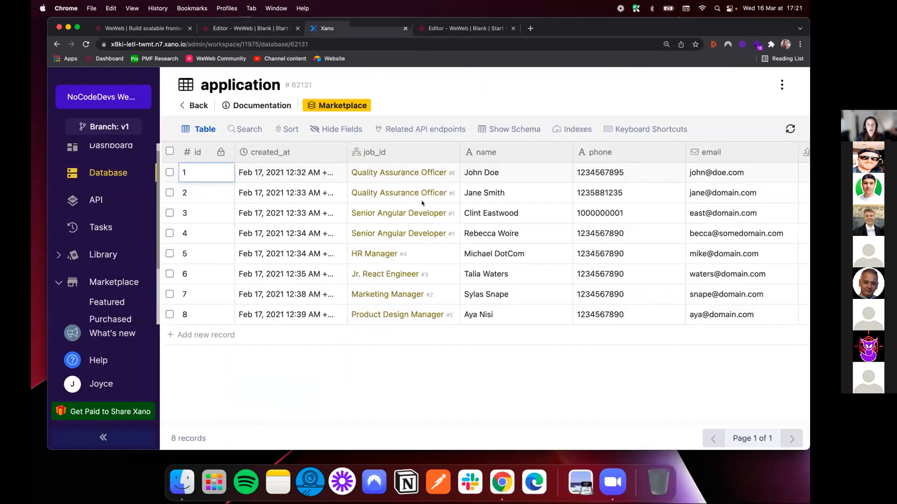
click(239, 30)
click(633, 279)
click(530, 327)
text(name)
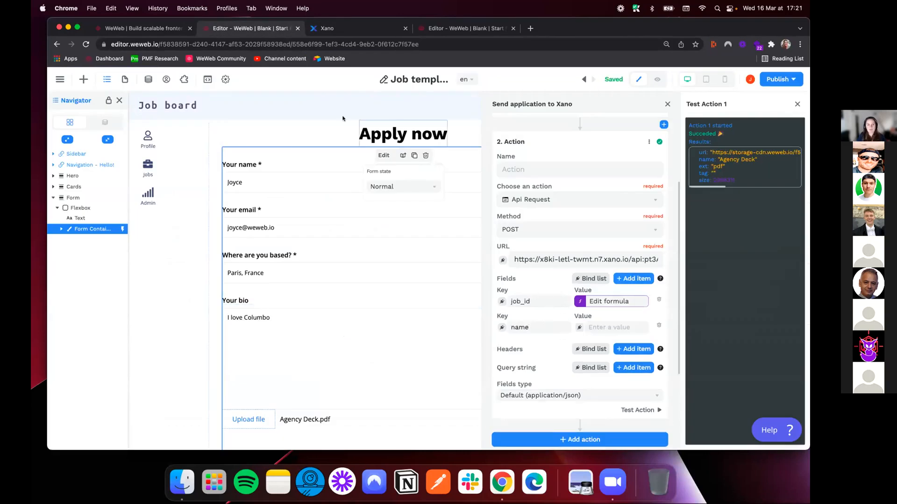
click(324, 29)
click(230, 29)
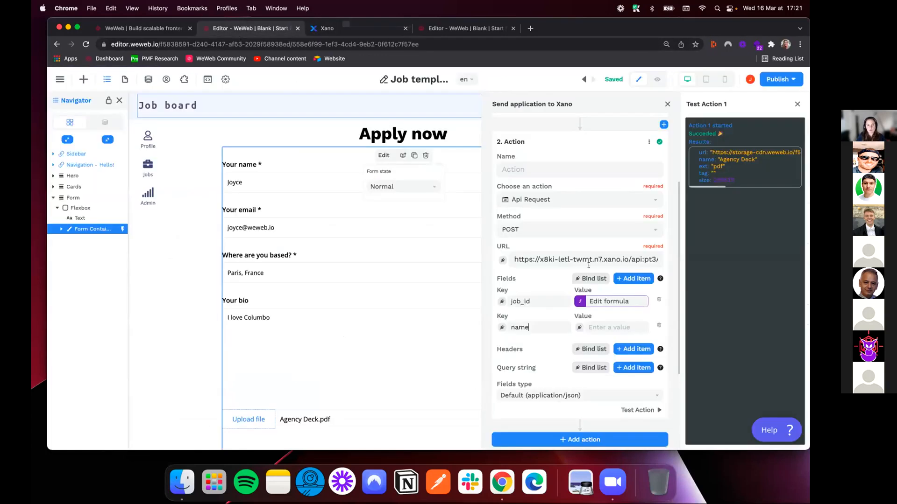
click(579, 329)
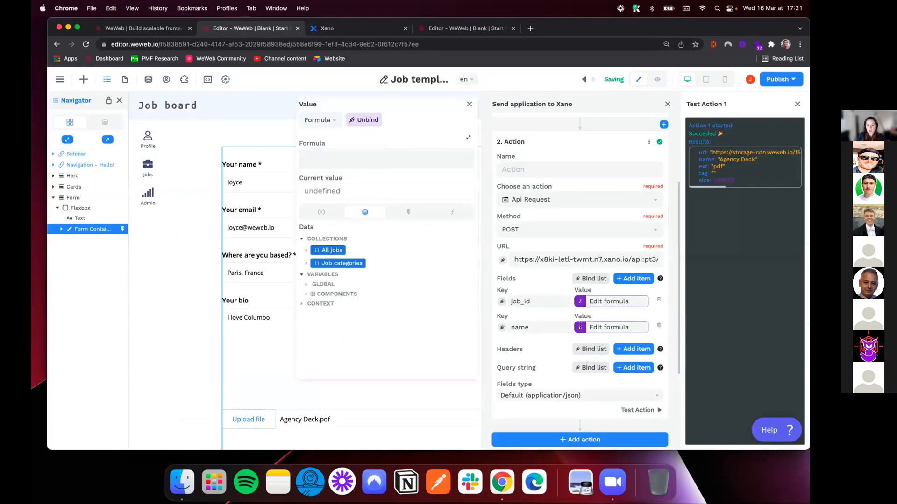
click(304, 295)
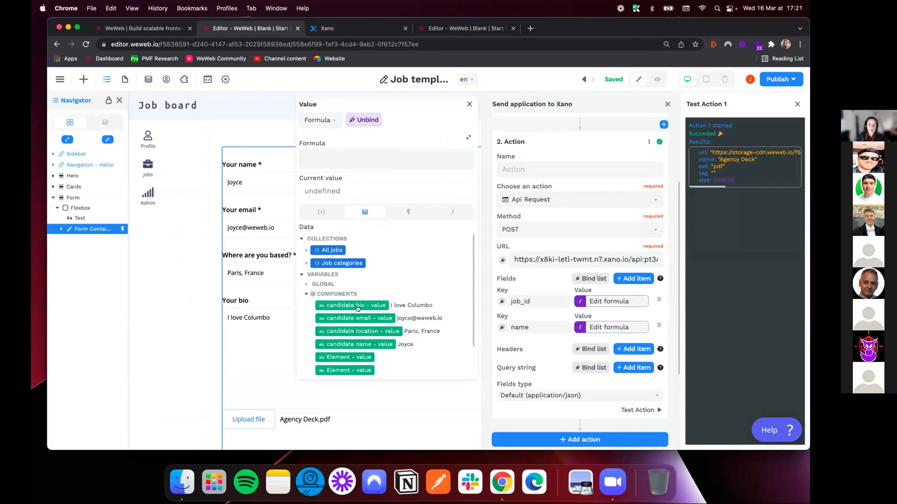
click(358, 345)
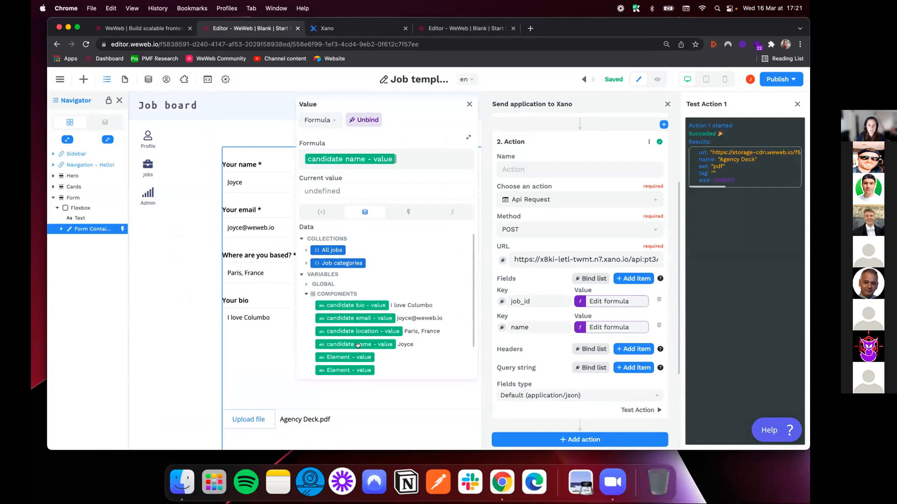
click(470, 104)
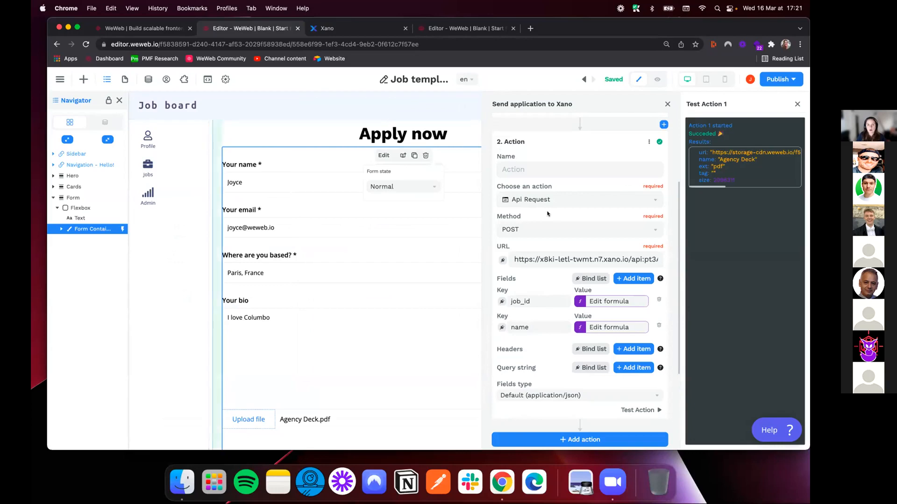
Check the remaining application table columns, add a request field with key email and bind its value to "candidate email - value"
click(328, 31)
drag(540, 420, 619, 424)
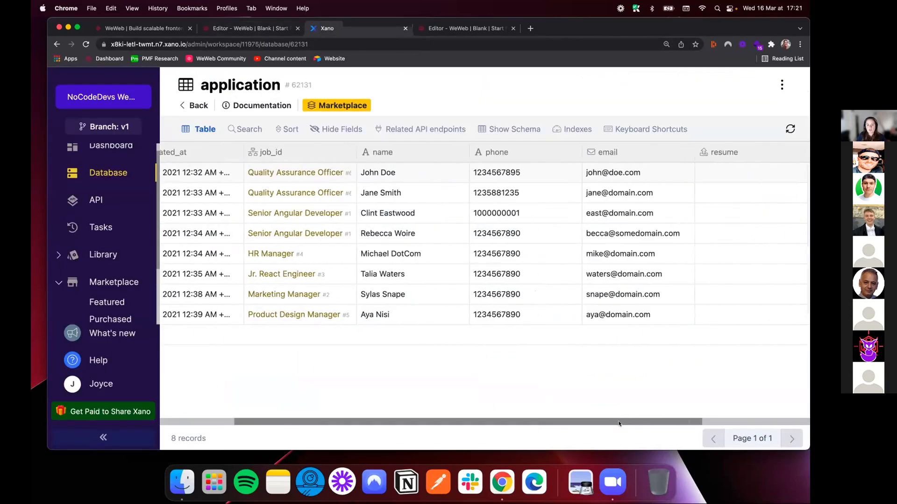
scroll(618, 423, right, 5)
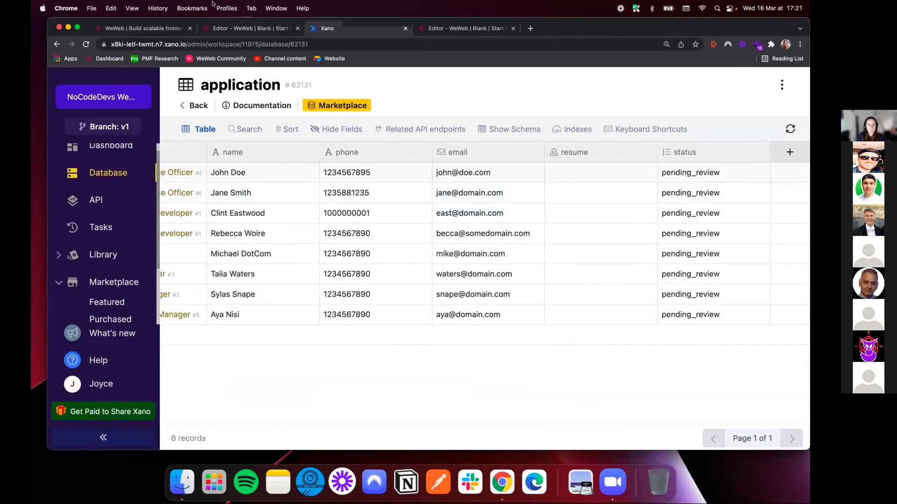
click(236, 28)
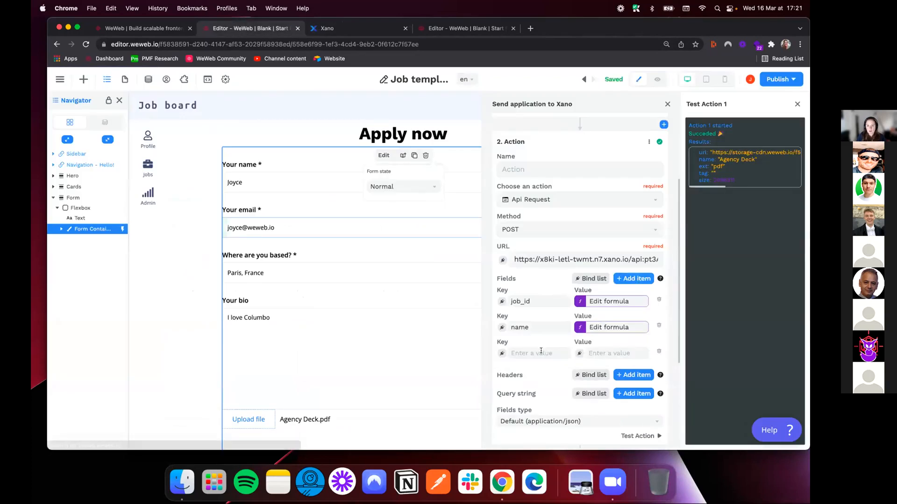
click(541, 351)
text(email)
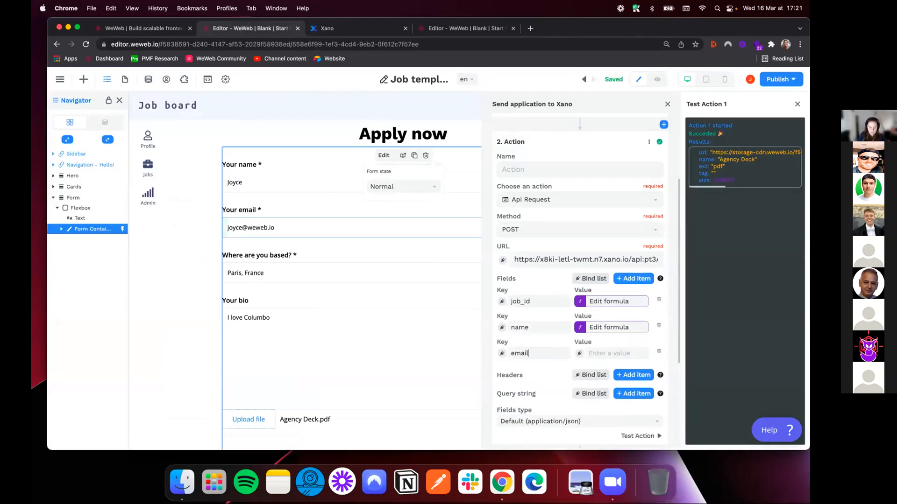
click(578, 353)
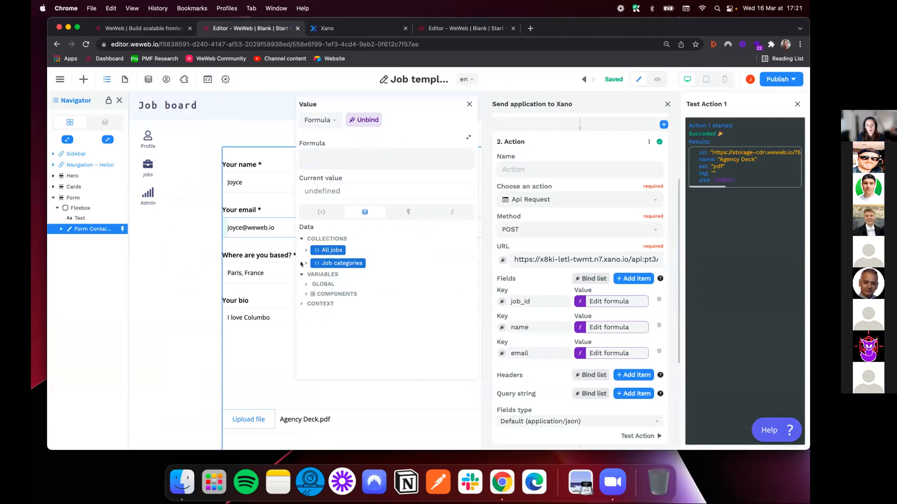
click(307, 293)
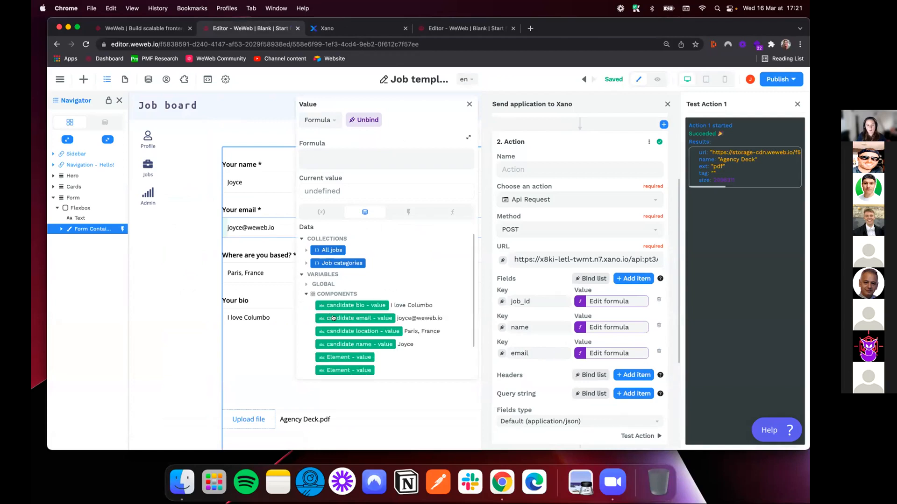
click(332, 318)
click(468, 105)
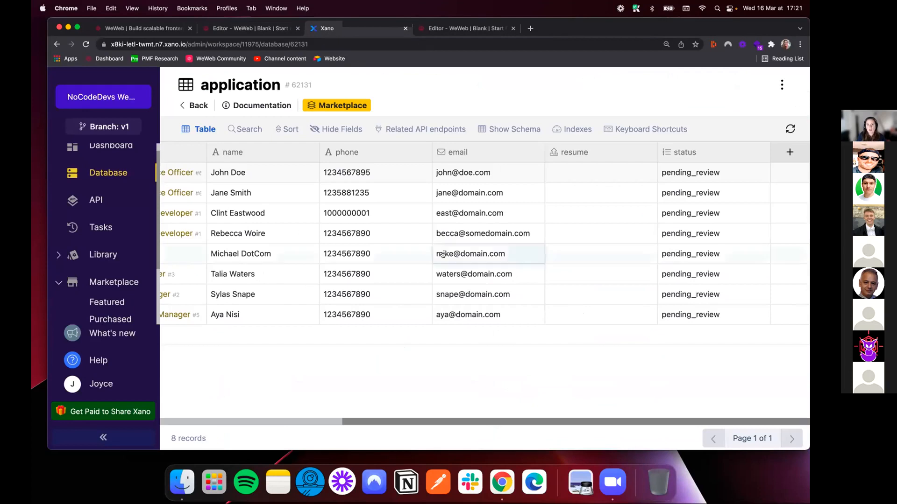
Change the type of the resume column in Xano's application table to text and save it
click(356, 28)
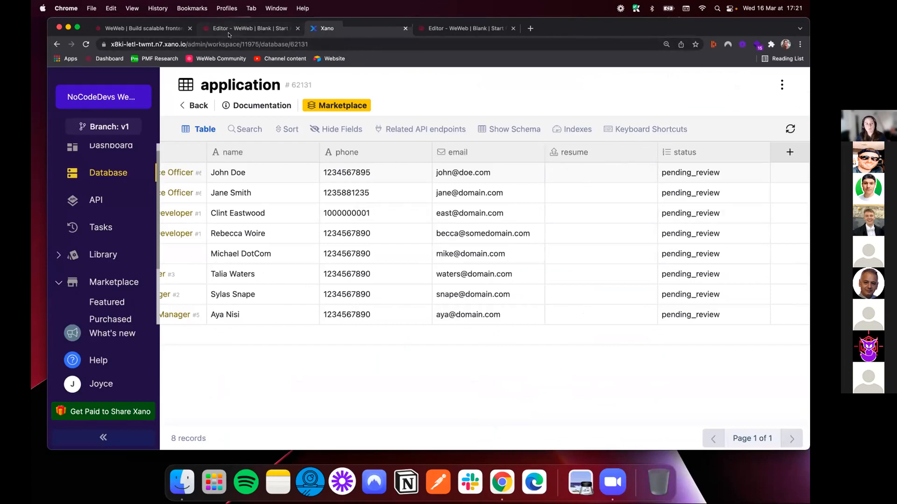
click(251, 29)
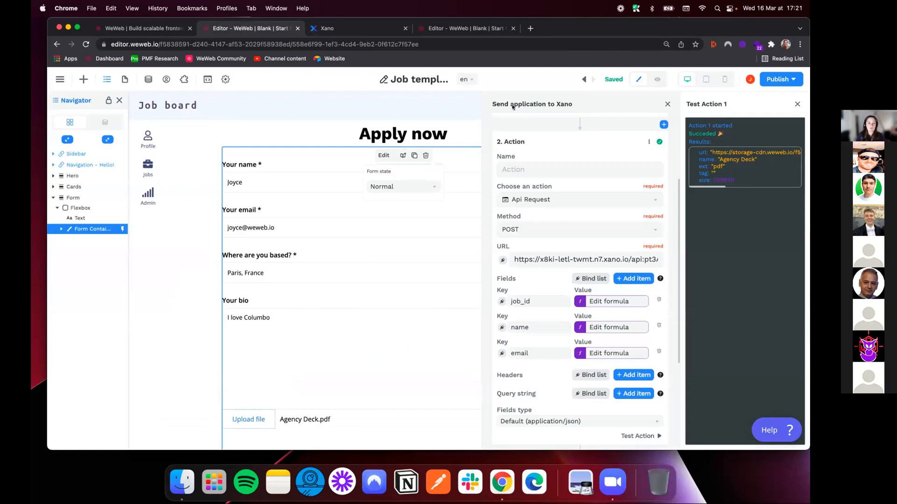
click(327, 28)
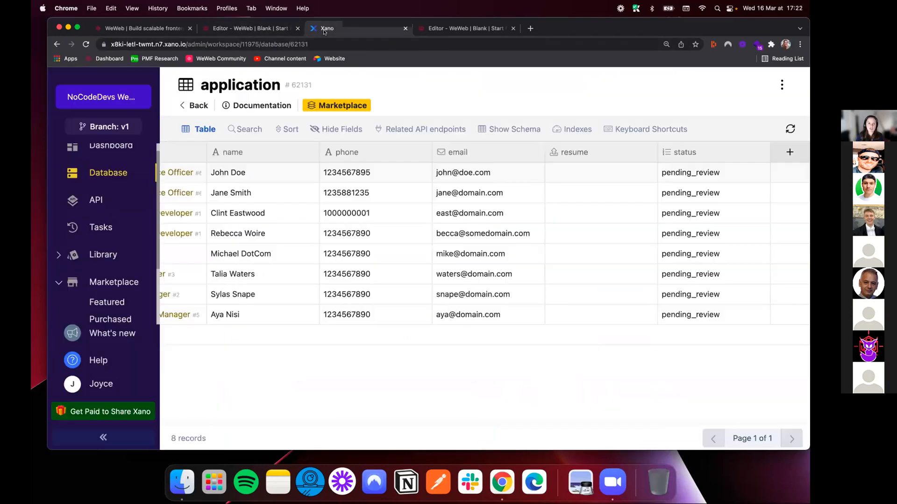
click(608, 152)
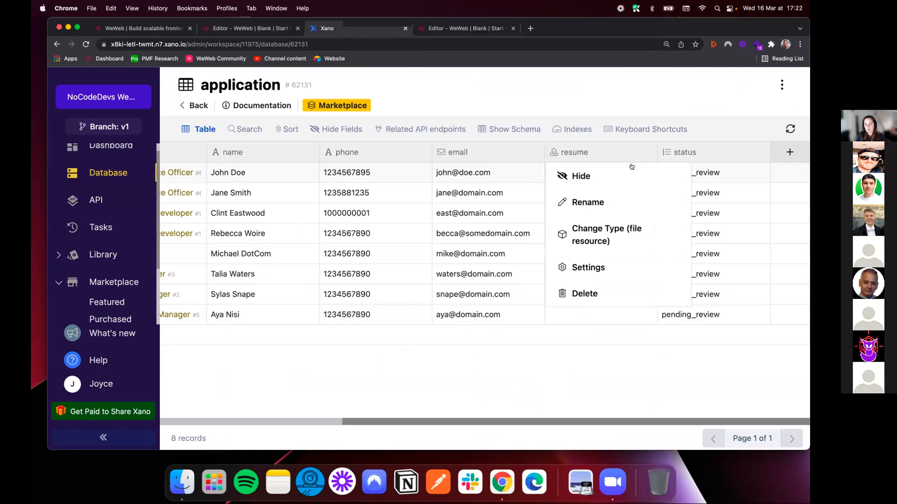
click(593, 232)
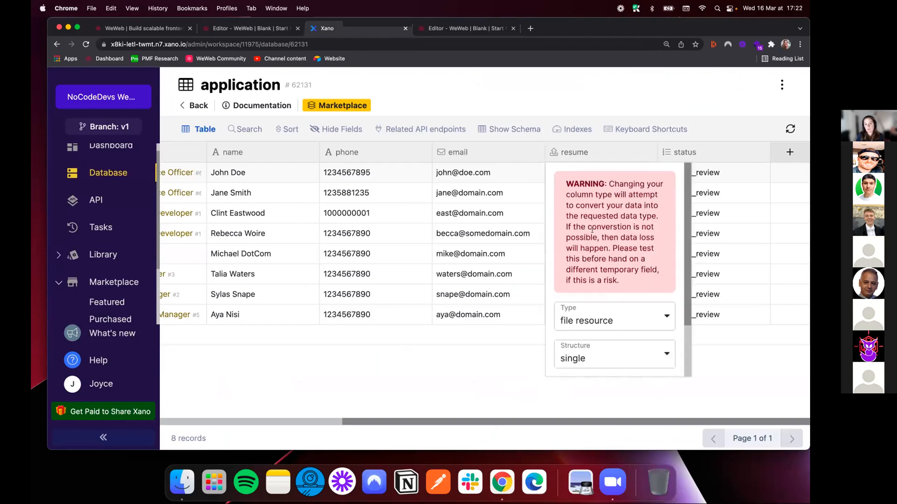
click(627, 325)
scroll(616, 367, down, 1)
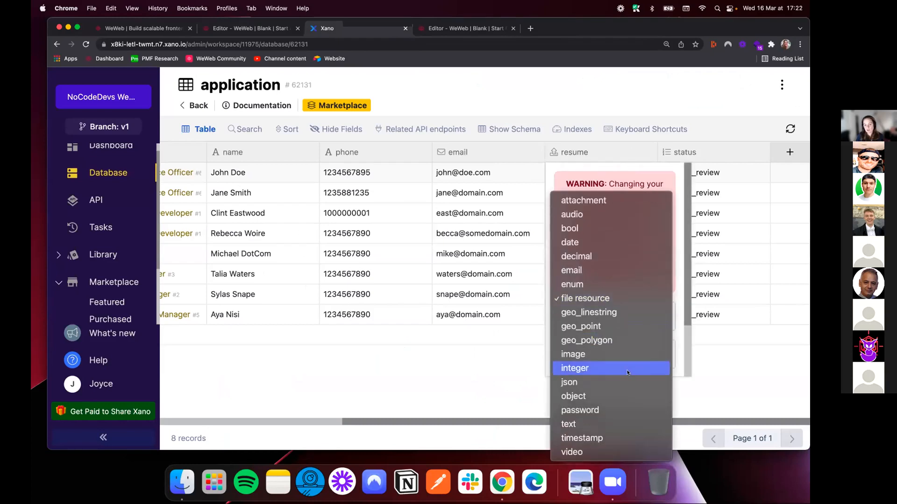
click(603, 424)
scroll(596, 351, down, 3)
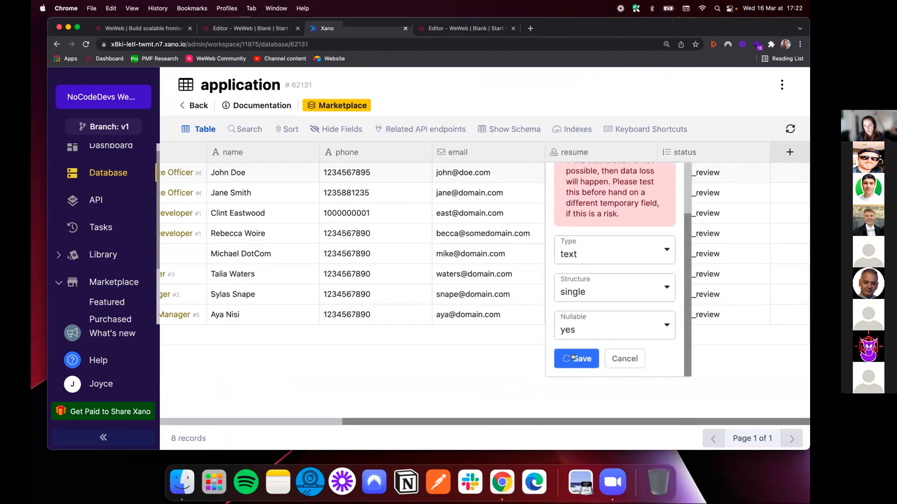
Save the resume column's type change, and in the WeWeb editor add a request field with key resume bound to the url of Action 1's result
click(572, 359)
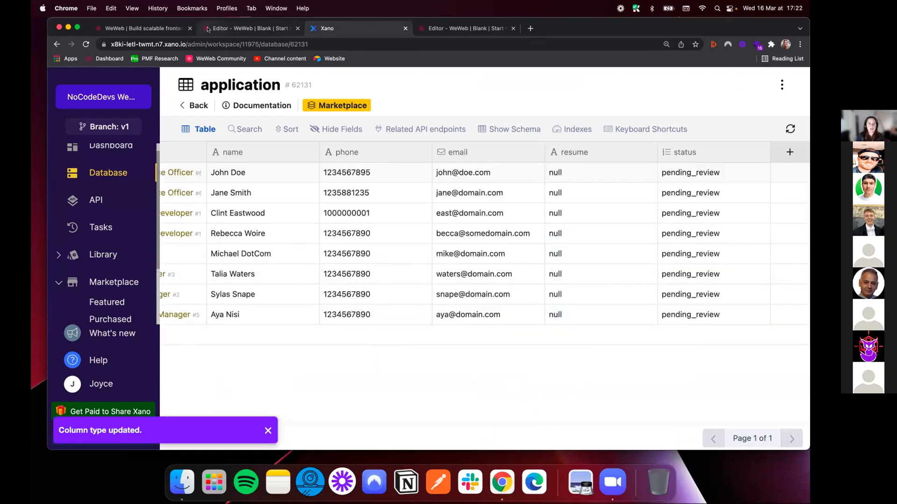
click(222, 30)
click(634, 279)
text(resume)
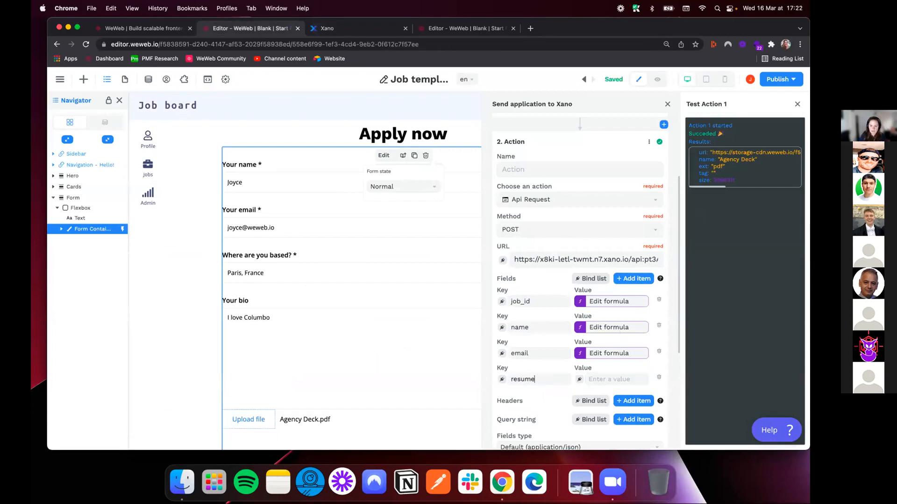
click(579, 379)
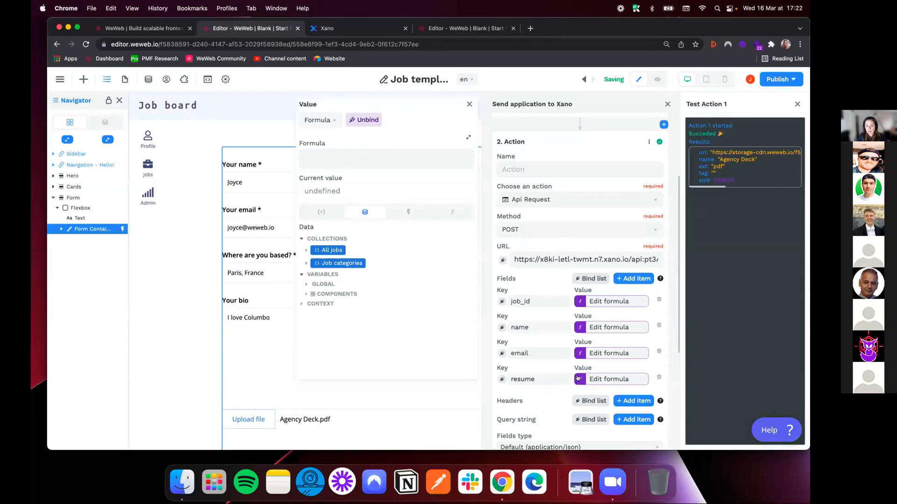
click(405, 211)
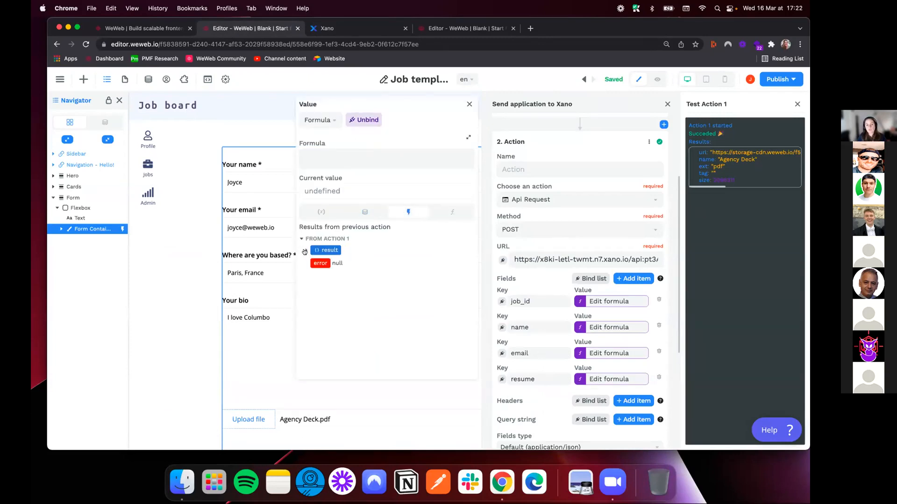
click(305, 251)
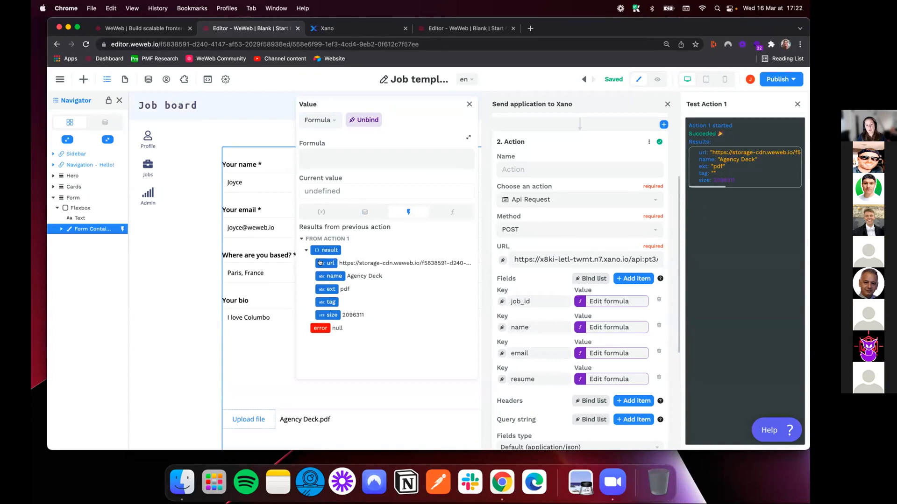
click(327, 263)
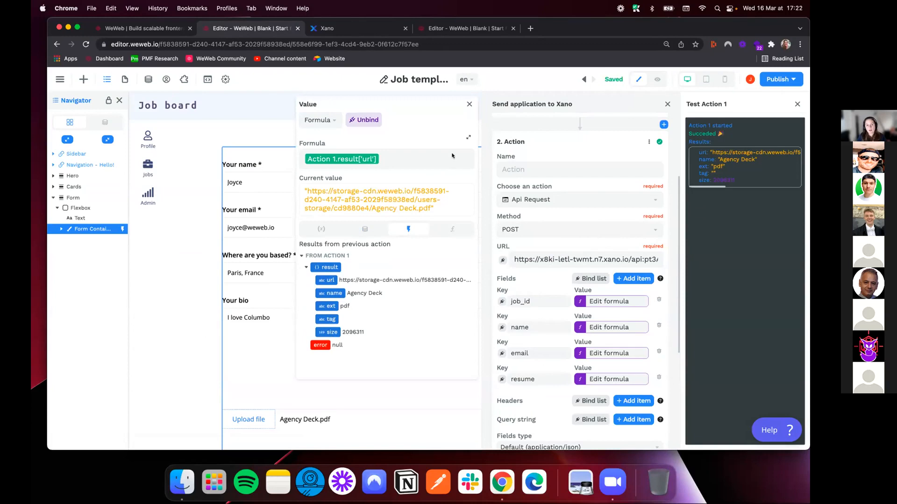
click(468, 105)
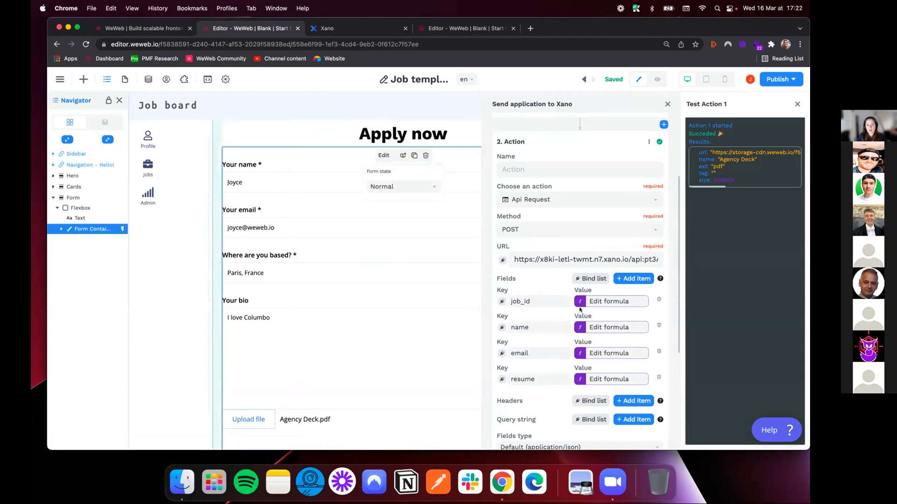
Check the application table's last column in Xano, and in WeWeb add a request field with key status and value pending_review
click(311, 27)
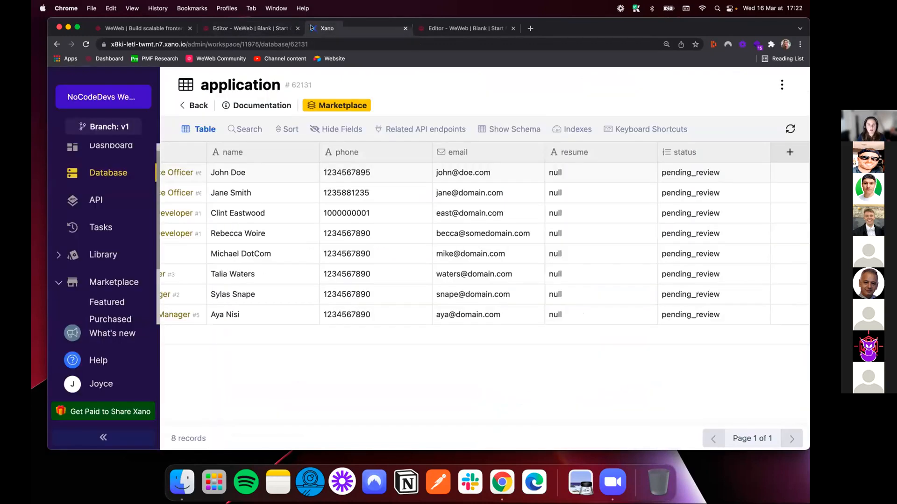
click(268, 29)
click(633, 278)
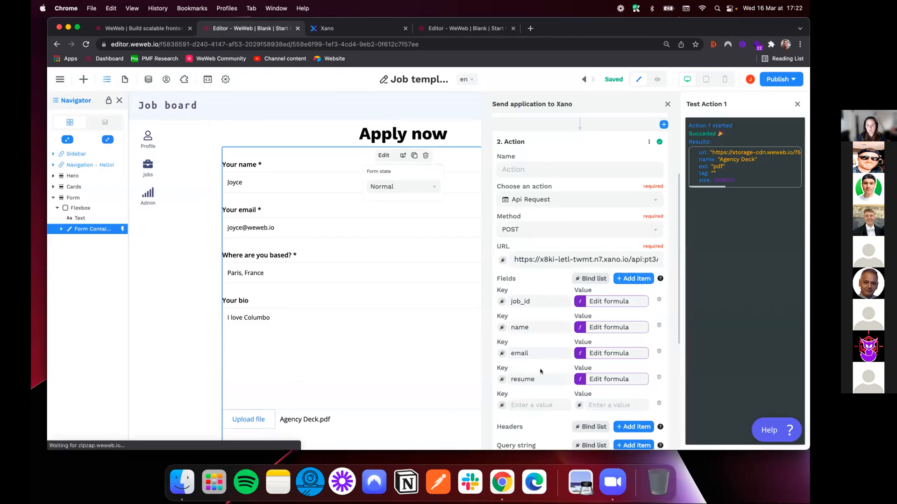
text(status)
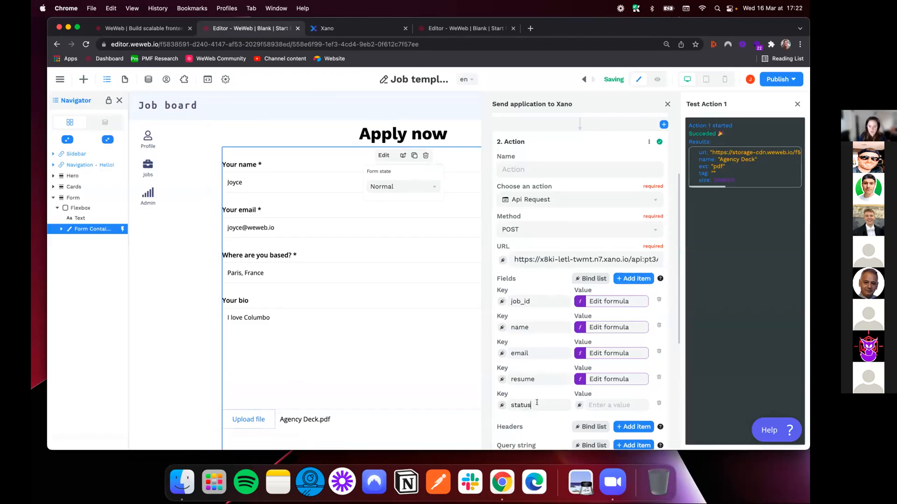
text(pend)
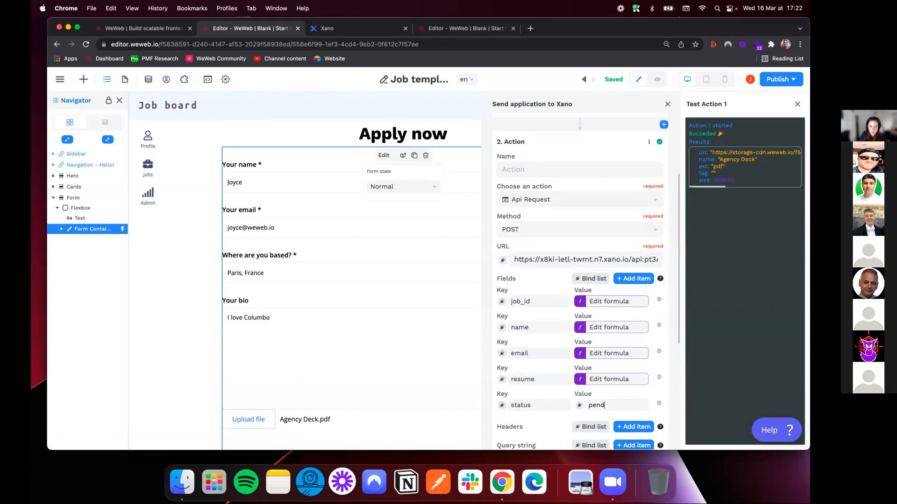
text(ing_review)
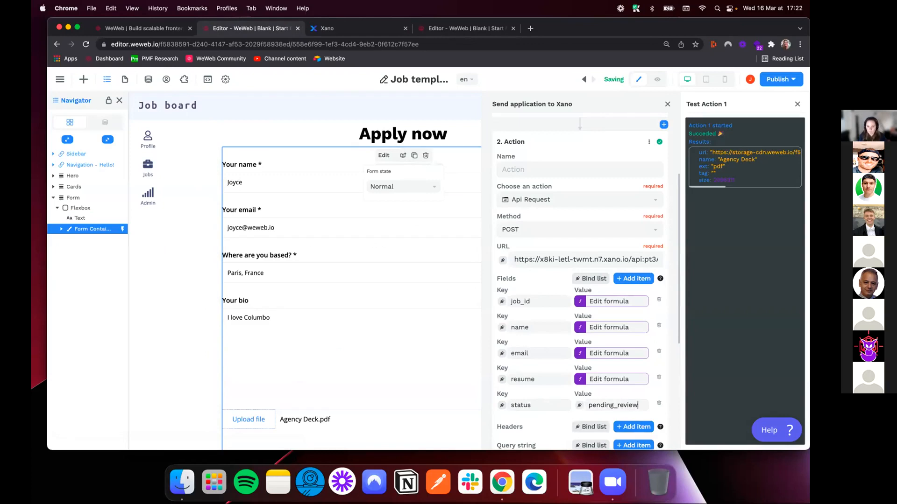
scroll(544, 287, down, 5)
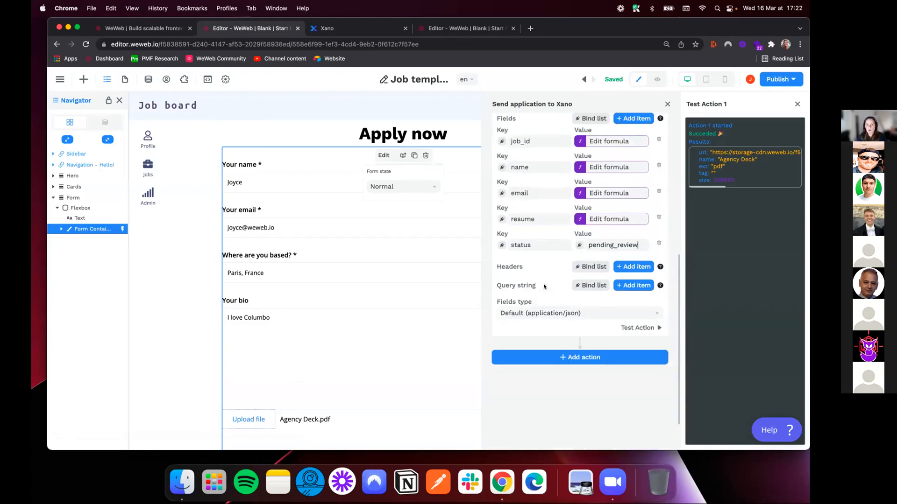
scroll(544, 286, up, 4)
scroll(541, 285, down, 4)
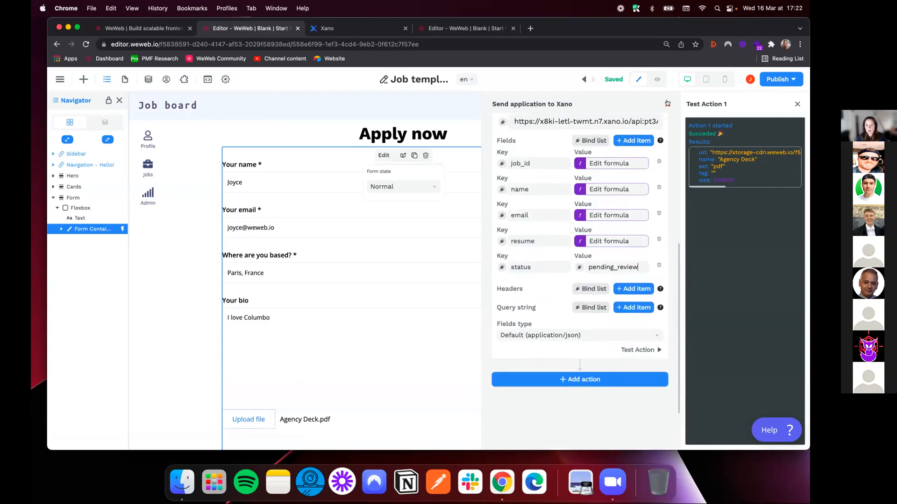
Close the workflow, submit the test application in preview mode, and reload the application table in Xano
click(668, 103)
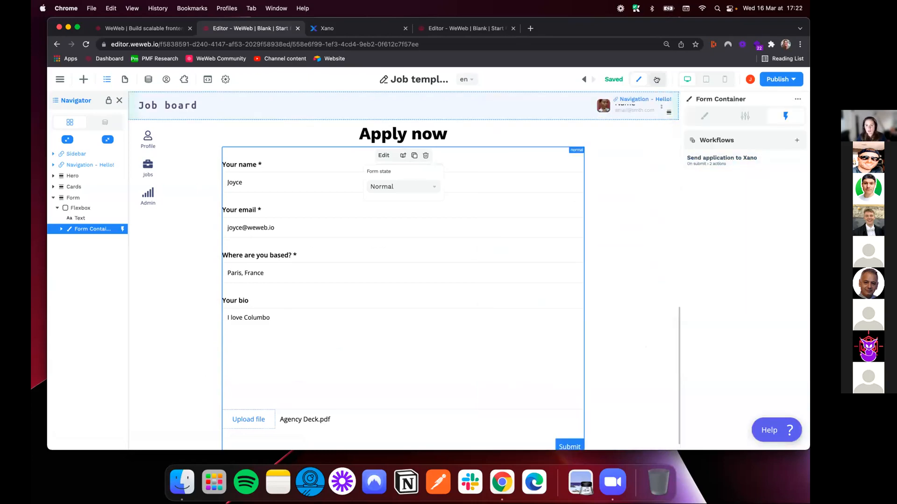
click(656, 80)
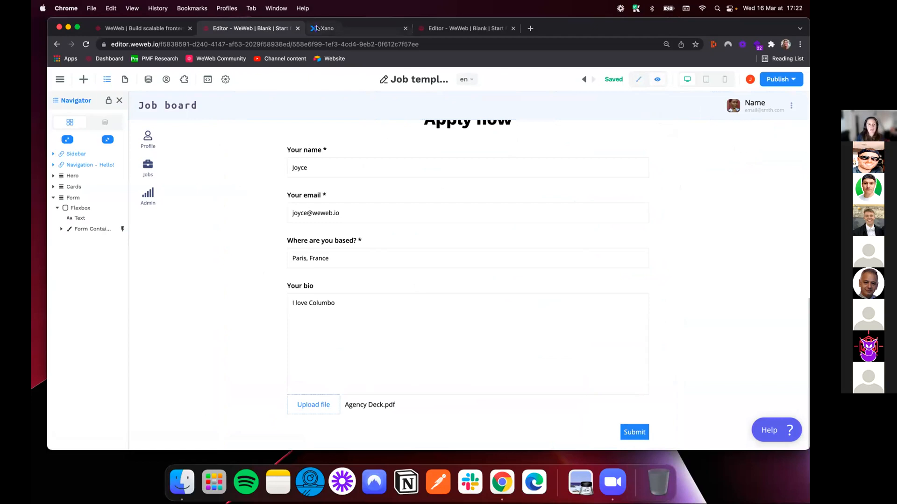
click(321, 29)
click(272, 43)
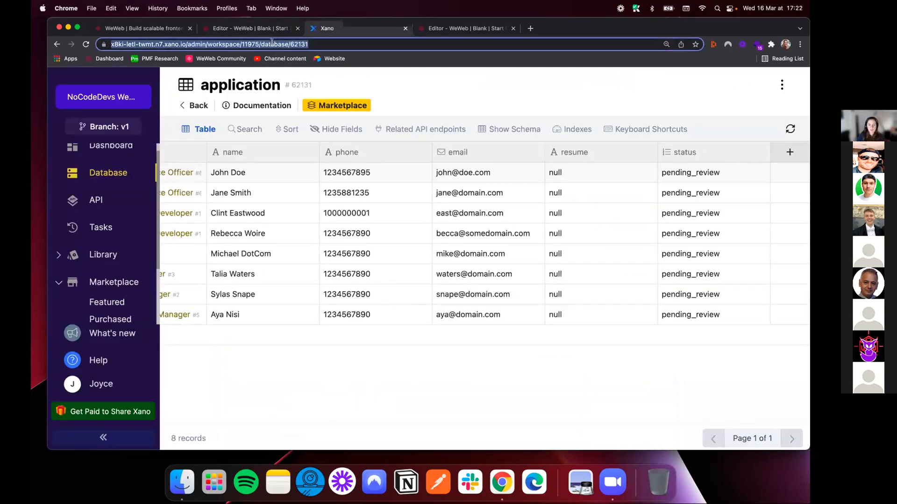
key(Return)
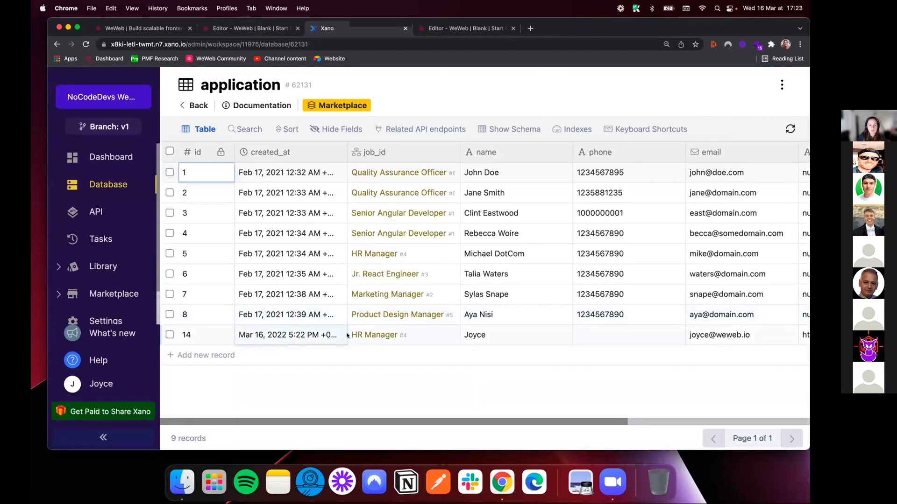
Compare the new application record's job, email, resume and status in Xano with the job page previewed in WeWeb
click(243, 32)
scroll(456, 353, up, 1)
scroll(453, 350, up, 10)
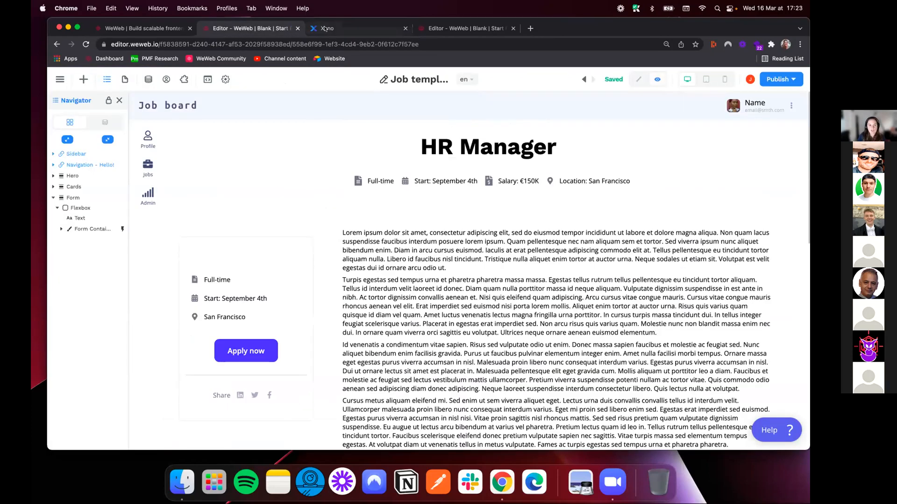
key(ctrl+Tab)
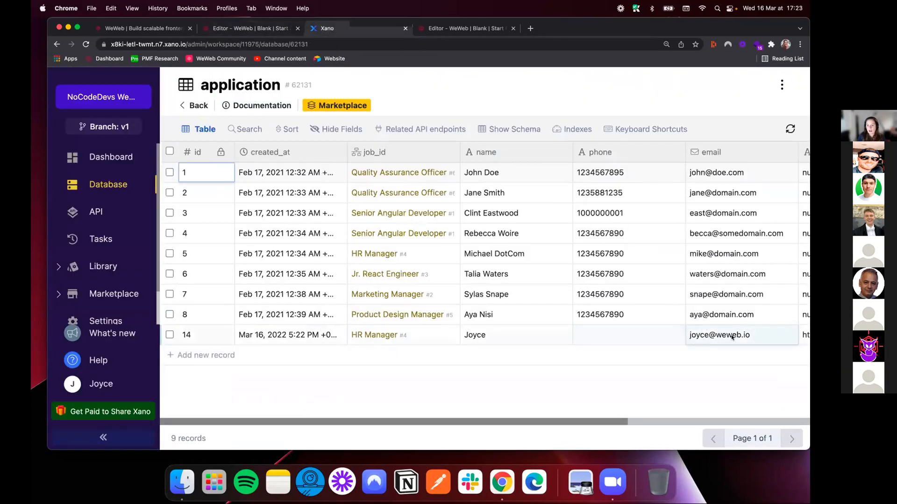
scroll(654, 336, right, 5)
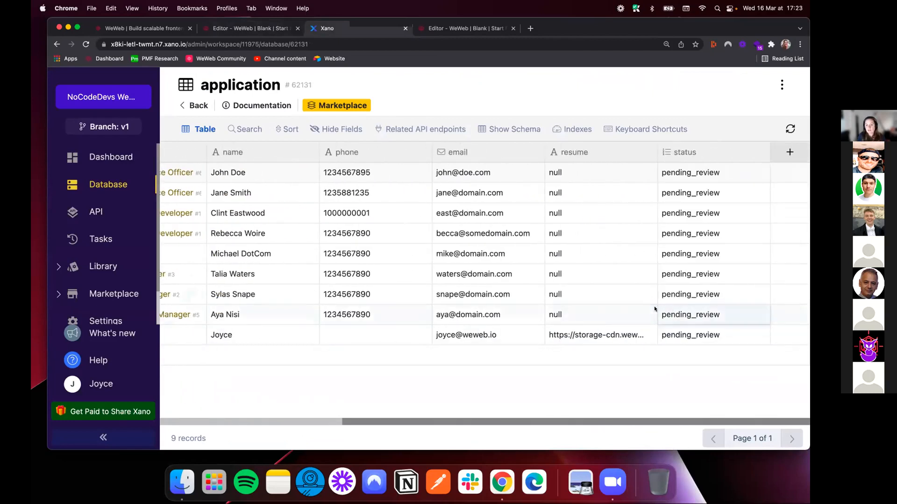
Copy the resume URL from the new application record, open it in a new browser tab and look through the PDF
click(620, 333)
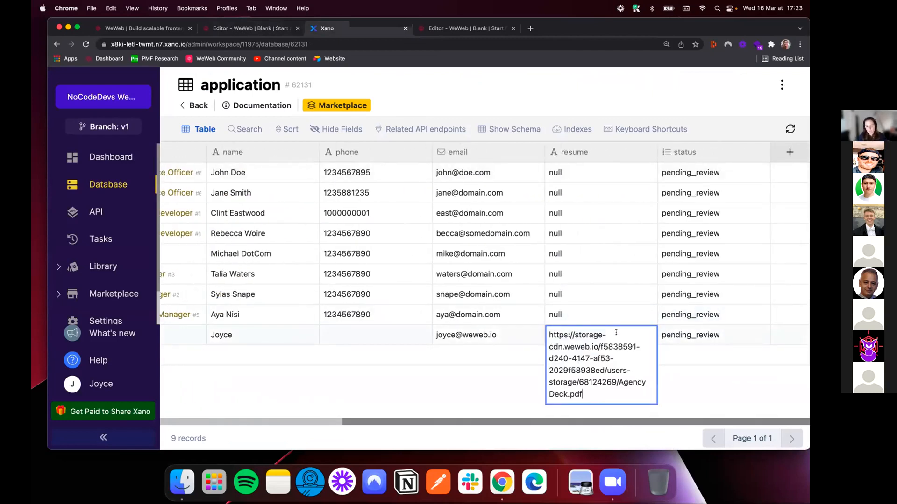
key(super+a)
key(super+c)
key(super+t)
key(super+v)
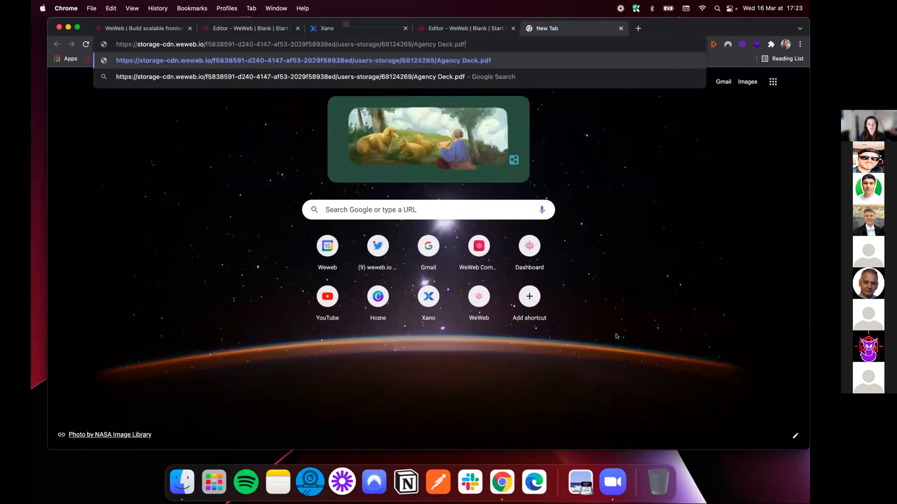
key(Return)
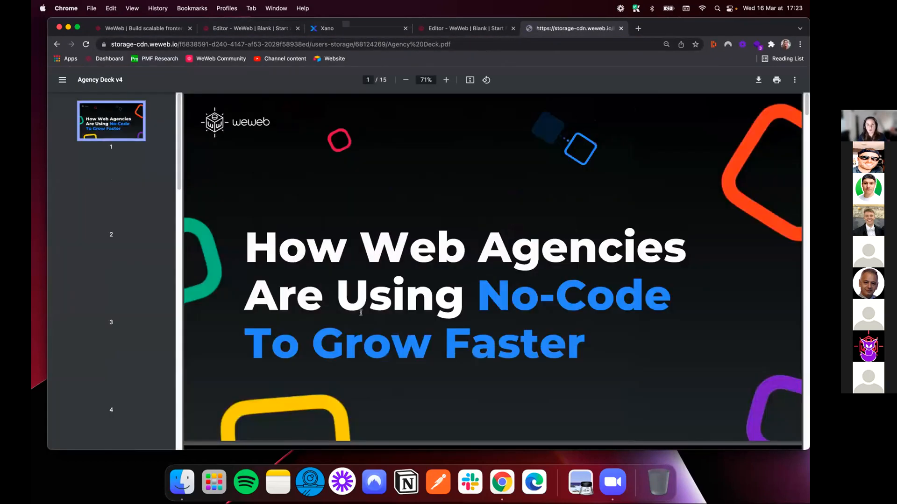
scroll(354, 218, down, 8)
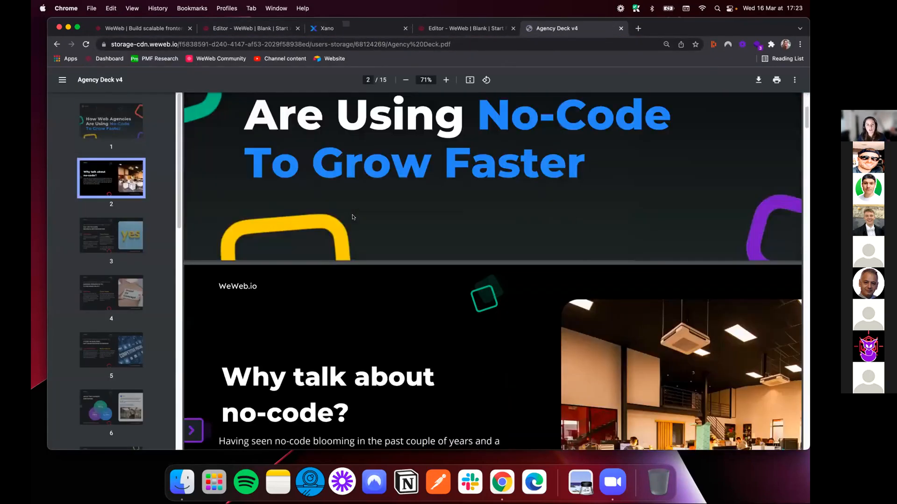
scroll(353, 217, up, 8)
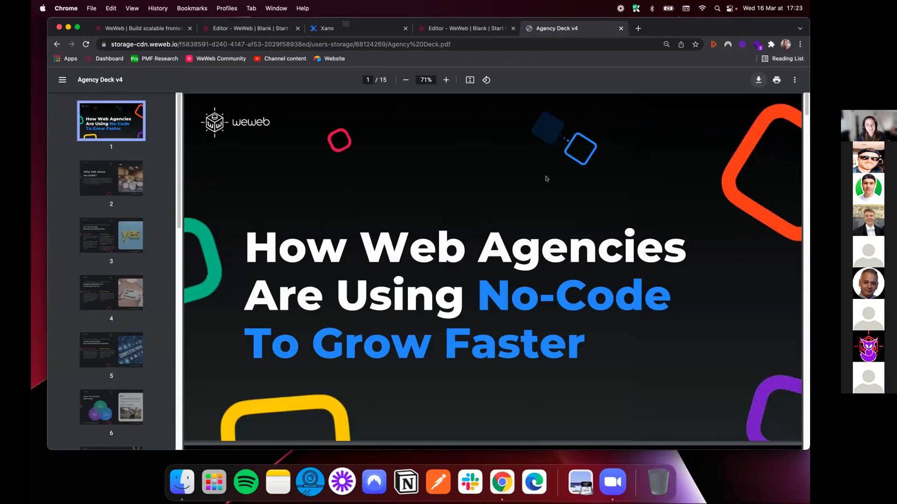
scroll(546, 179, down, 1)
scroll(546, 179, up, 1)
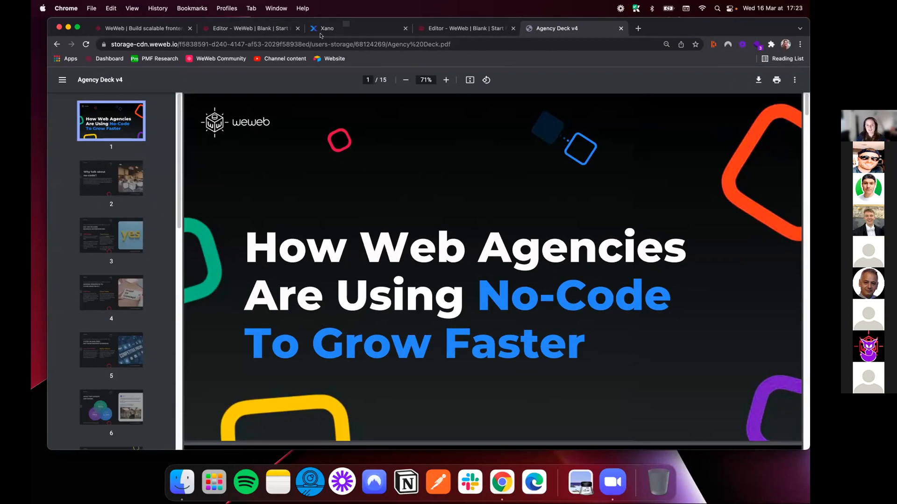
Review the application form in the WeWeb preview, and return to the application table in Xano
click(265, 31)
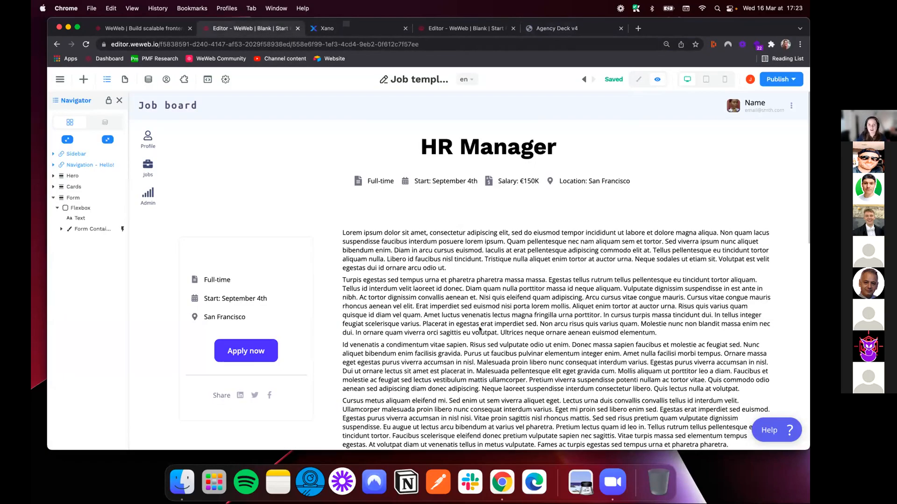
scroll(469, 330, down, 15)
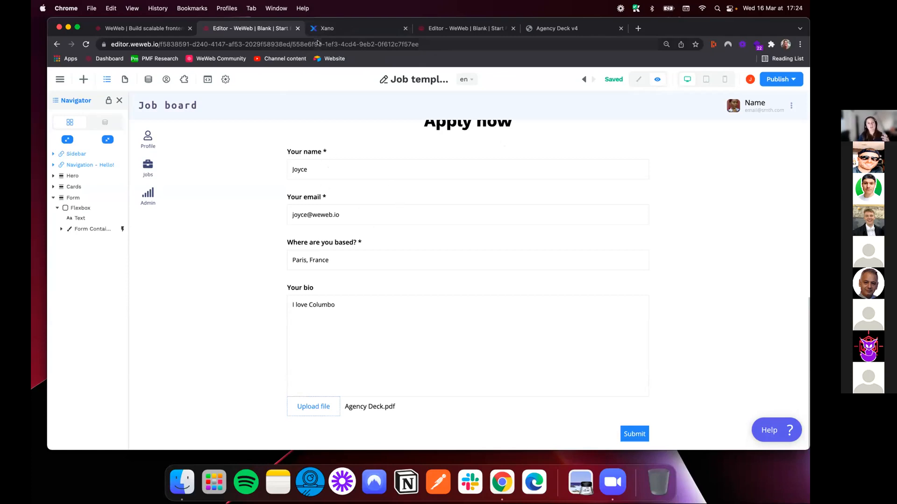
click(327, 28)
click(402, 386)
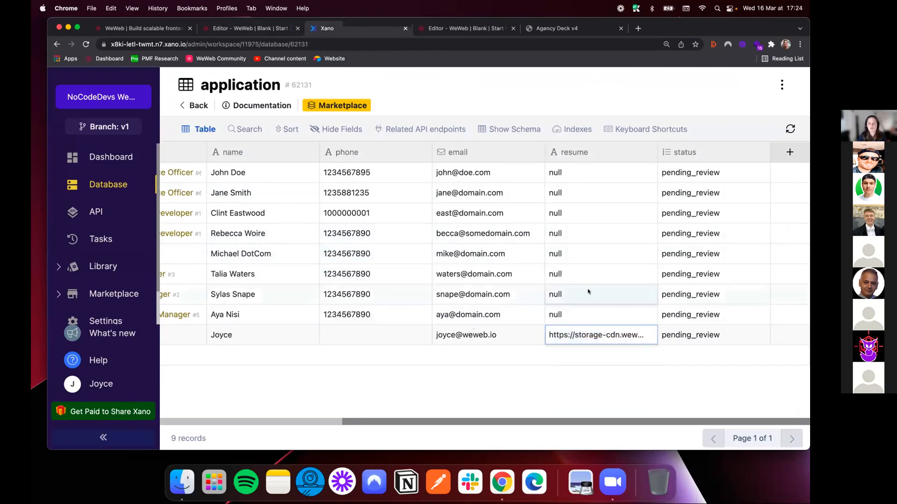
From Xano's database overview, add a table named user with basic CRUD endpoints in the careers API group
drag(381, 423, 164, 423)
click(95, 184)
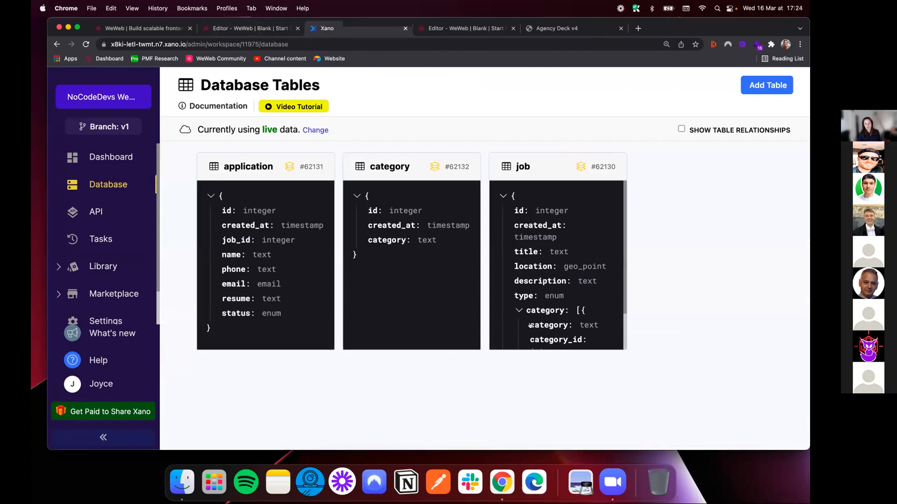
click(775, 85)
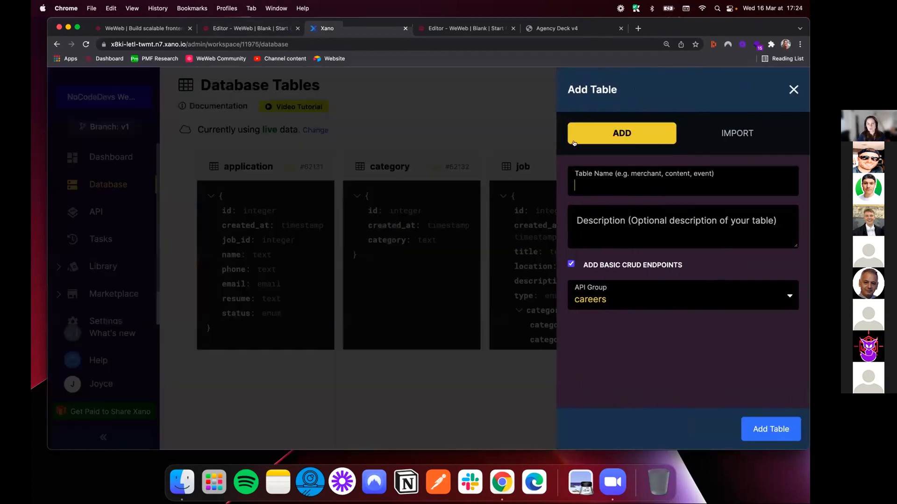
text(user)
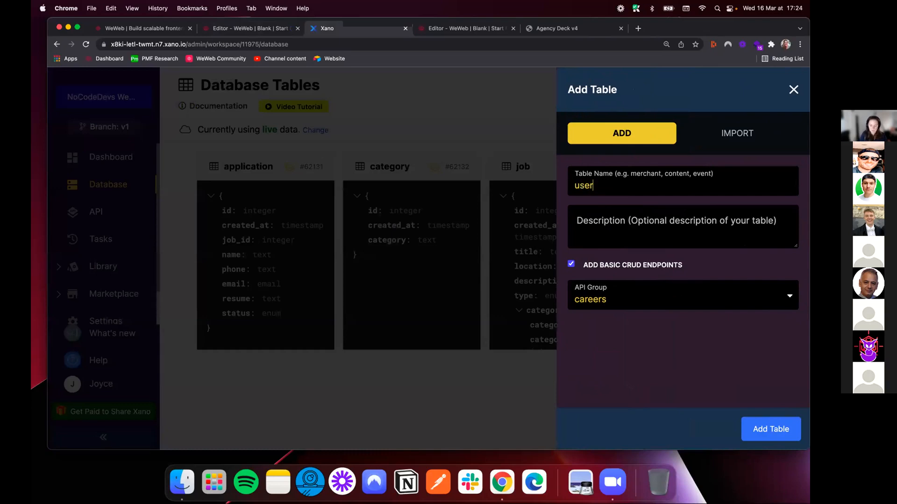
click(772, 429)
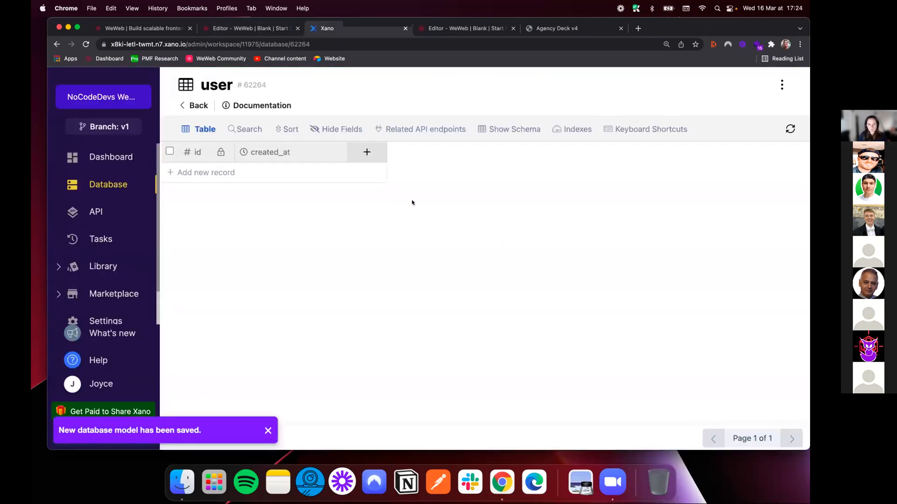
Add an email-type field named email to the user table
click(366, 152)
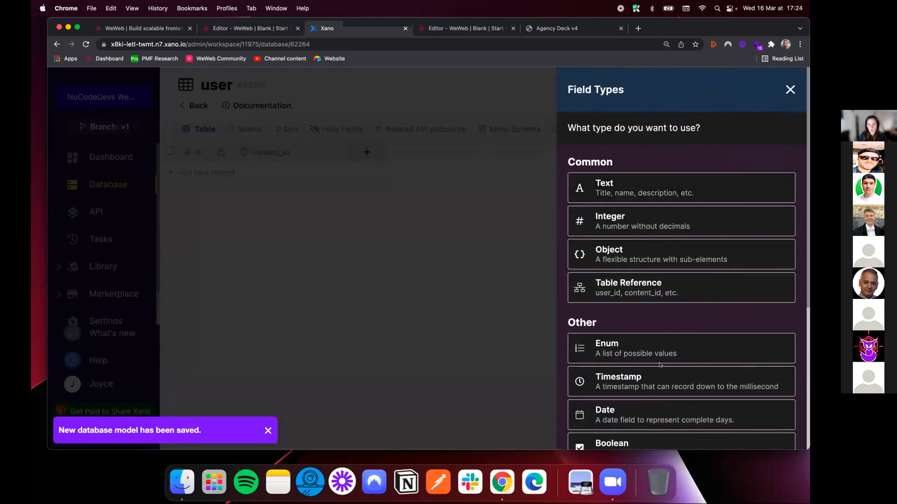
scroll(656, 360, down, 3)
scroll(657, 360, down, 2)
click(616, 325)
text(email)
click(758, 426)
Add a password-type field named password to the user table
click(480, 151)
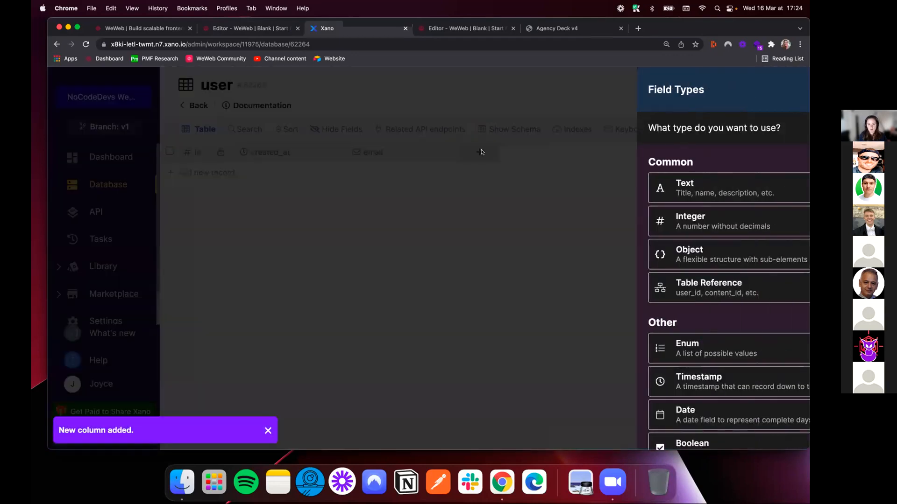
scroll(697, 323, down, 5)
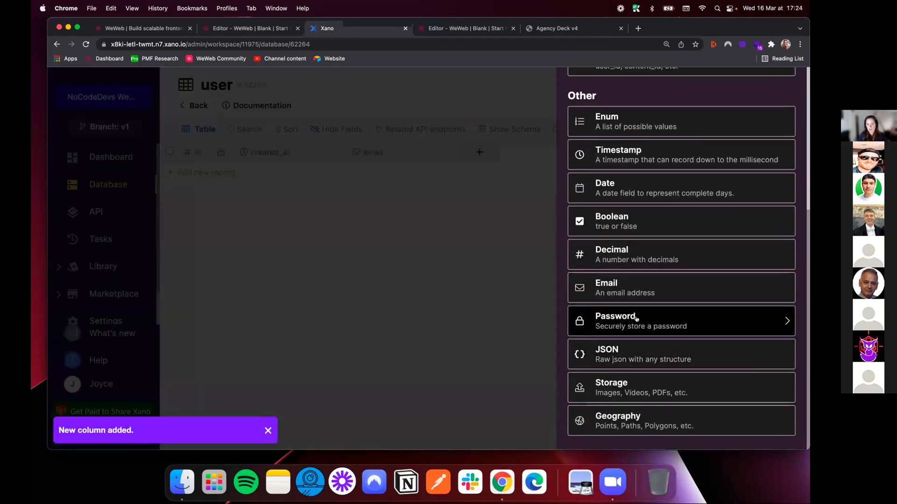
click(656, 322)
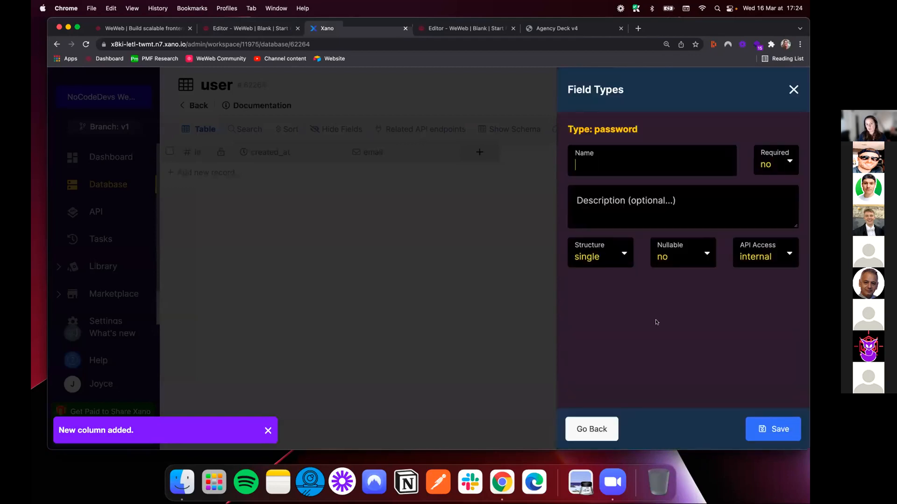
text(password)
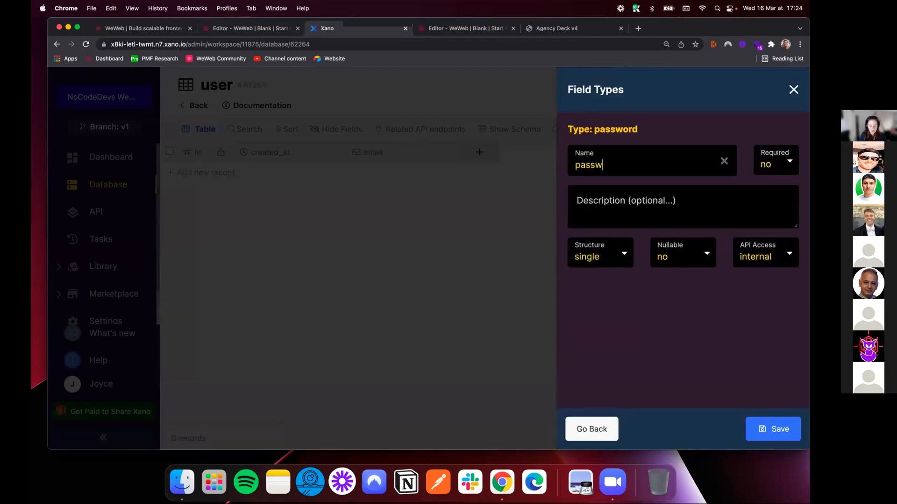
click(774, 429)
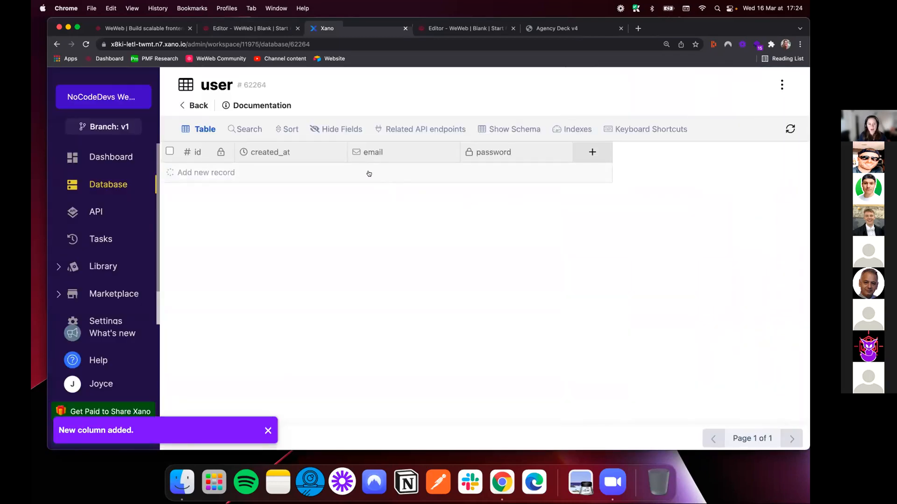
Add a record to the user table, filling in the user's email address and account password
click(369, 174)
click(381, 171)
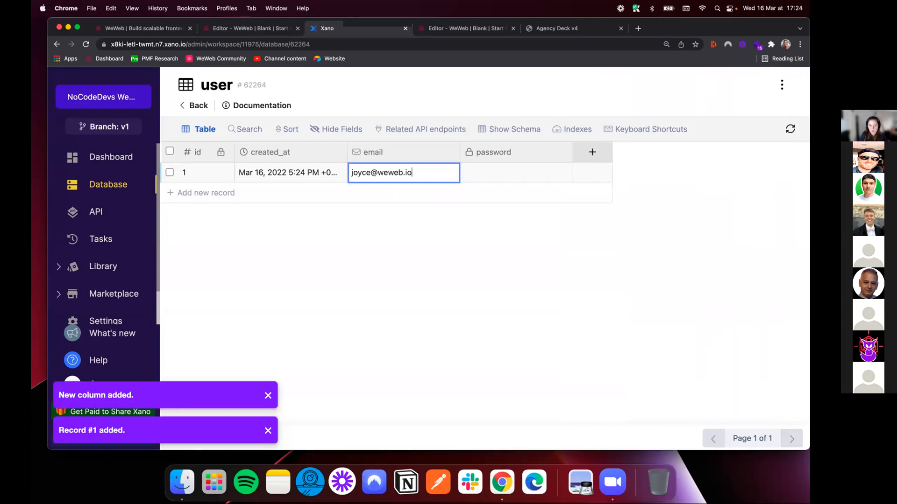
key(Tab)
text(Pa)
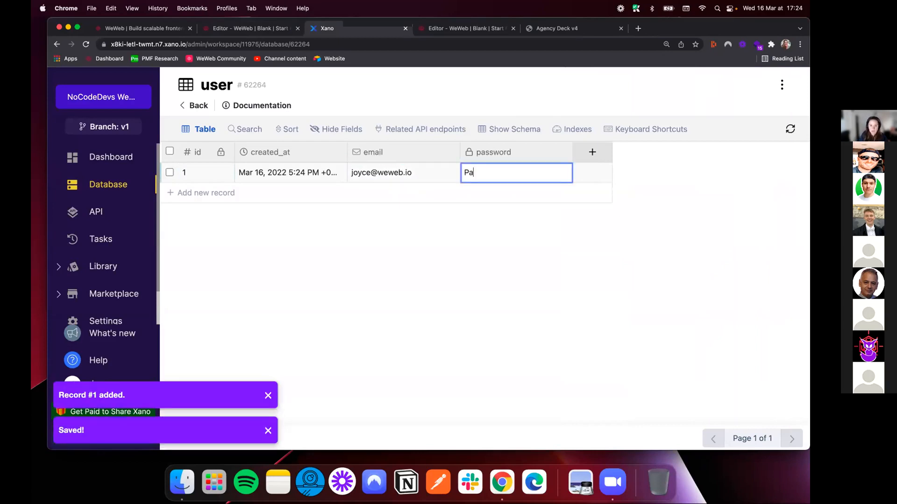
text(ssword123)
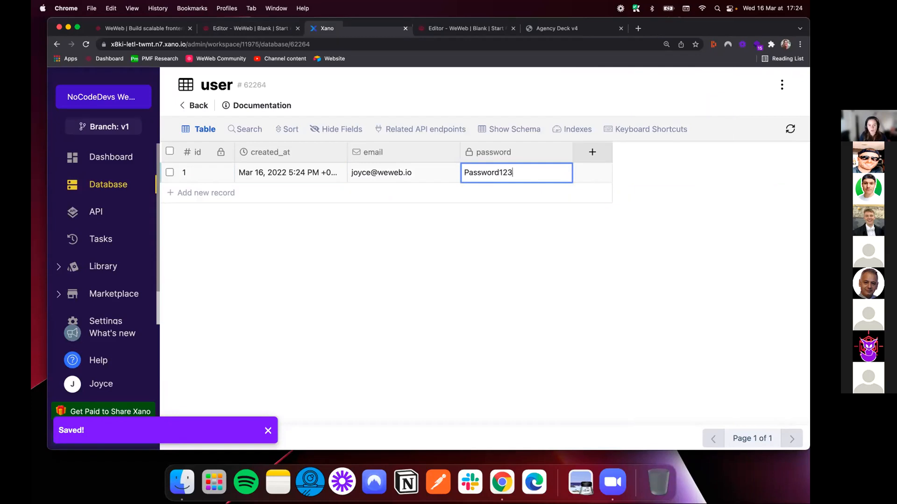
key(Return)
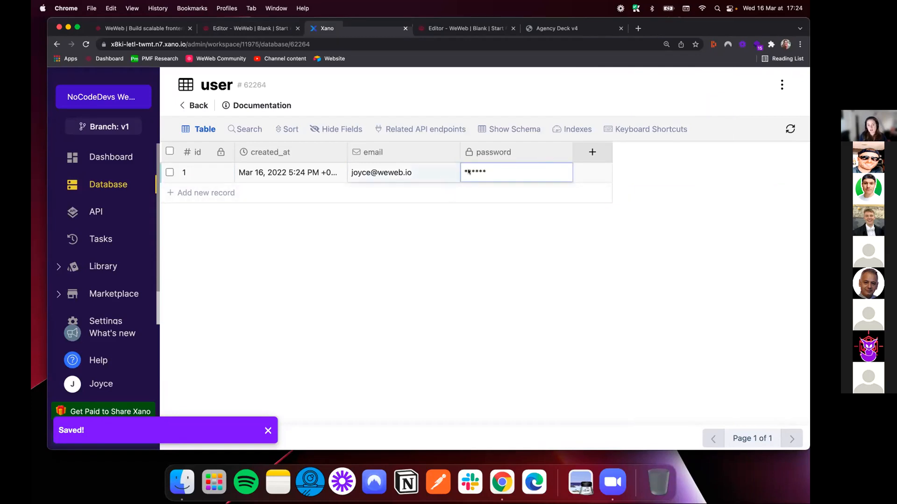
click(536, 174)
click(419, 173)
double_click(487, 172)
click(441, 173)
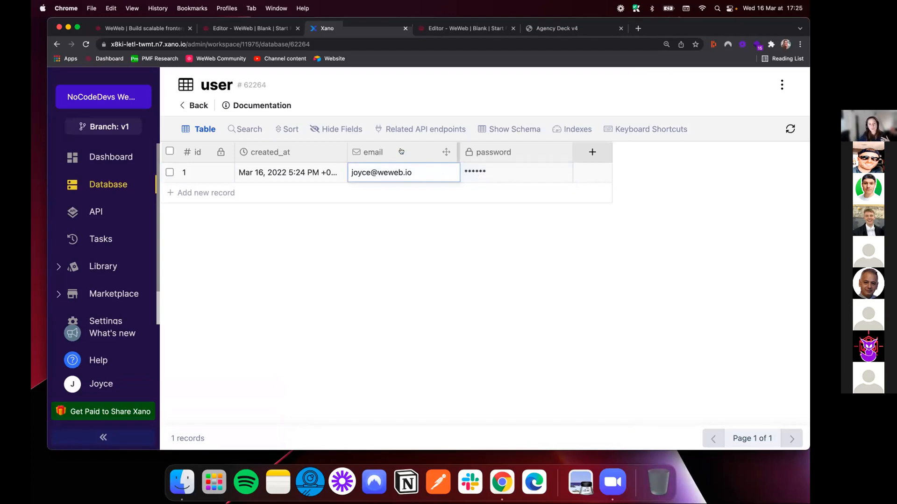
Enable authentication in the user table's settings and save them
click(780, 86)
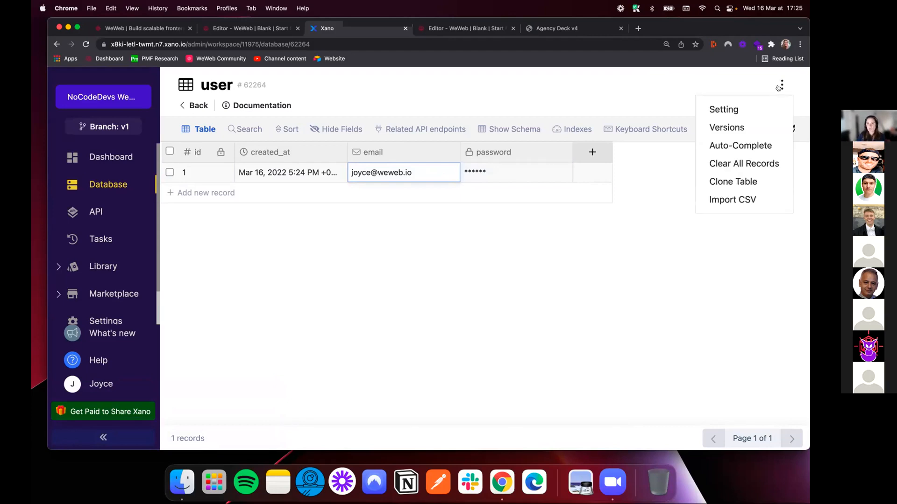
click(724, 110)
click(688, 284)
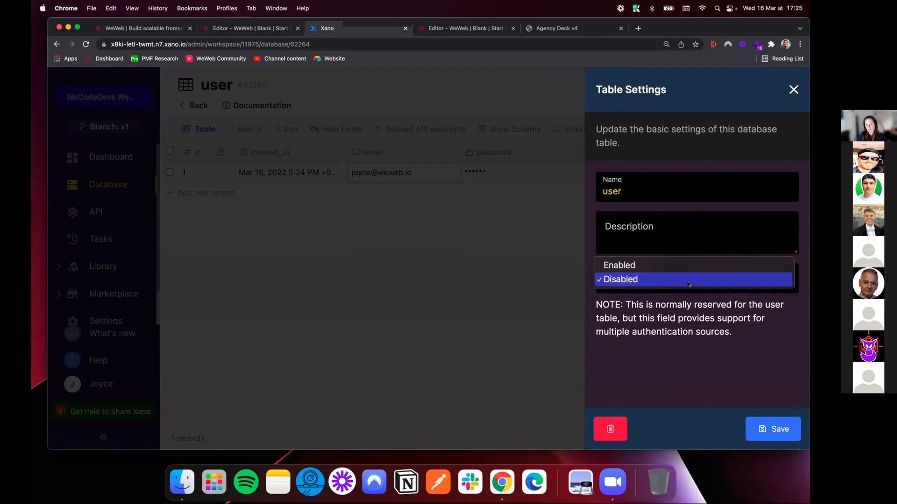
click(686, 265)
click(773, 430)
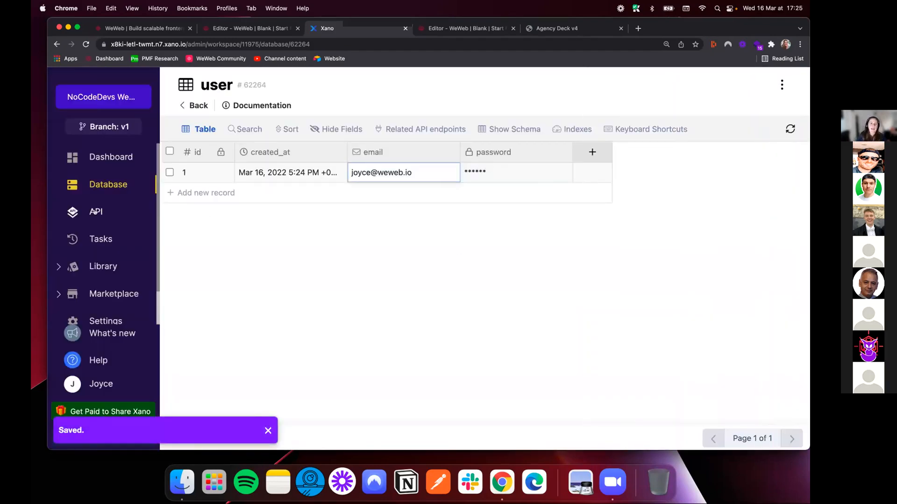
In the careers API group, add an auth/signup authentication endpoint based on the user table
click(95, 211)
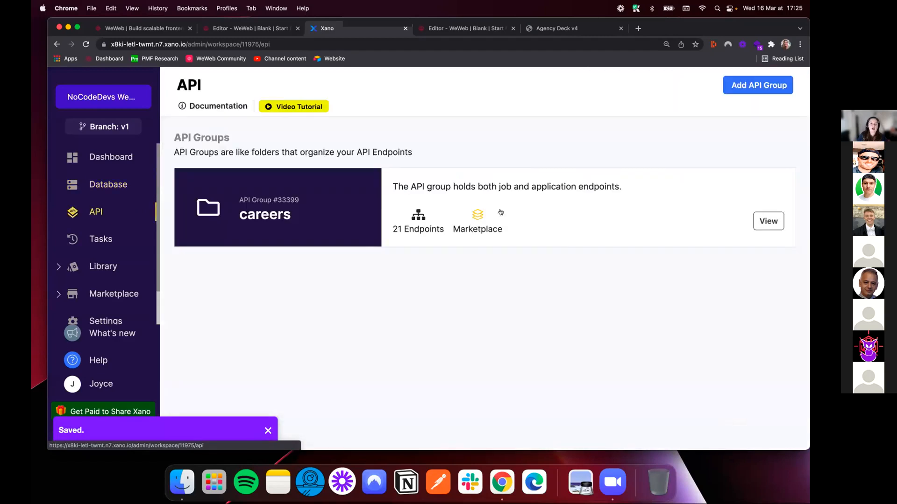
click(550, 211)
scroll(480, 306, down, 15)
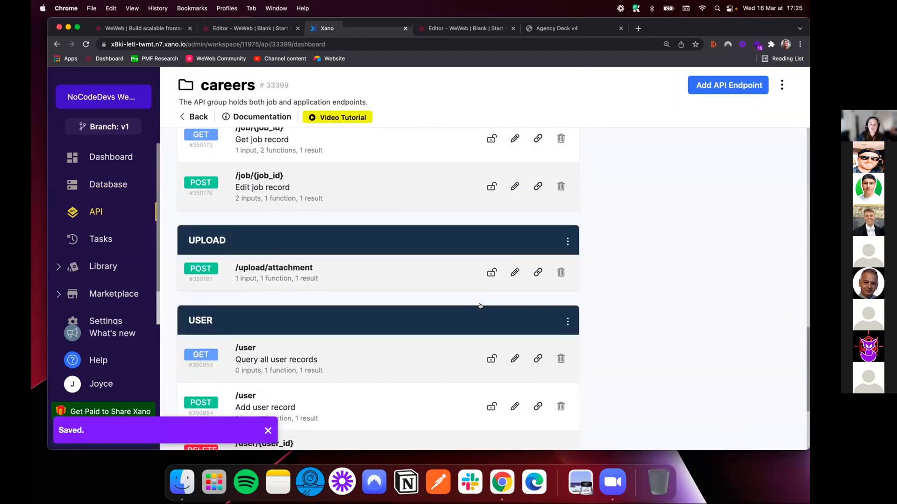
scroll(312, 301, up, 15)
click(729, 85)
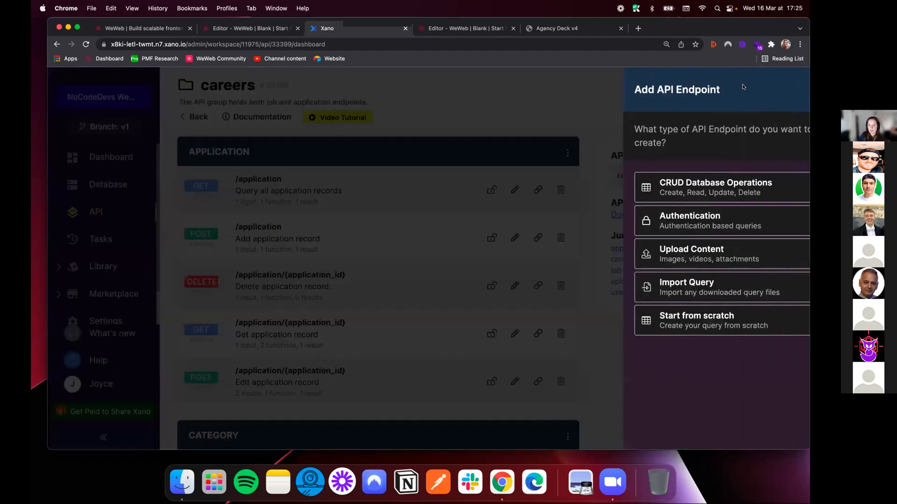
click(669, 221)
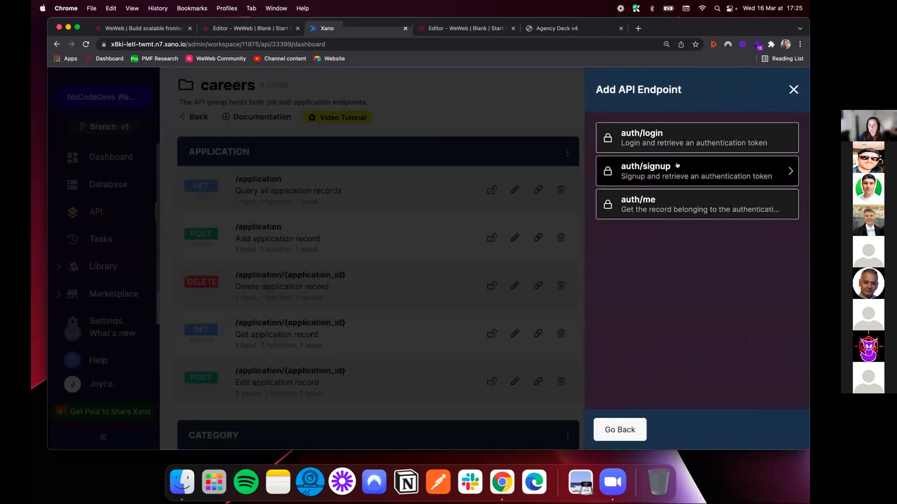
click(674, 167)
click(652, 228)
click(771, 428)
Return to the careers API group and add an auth/login authentication endpoint based on the user table
click(187, 117)
click(724, 84)
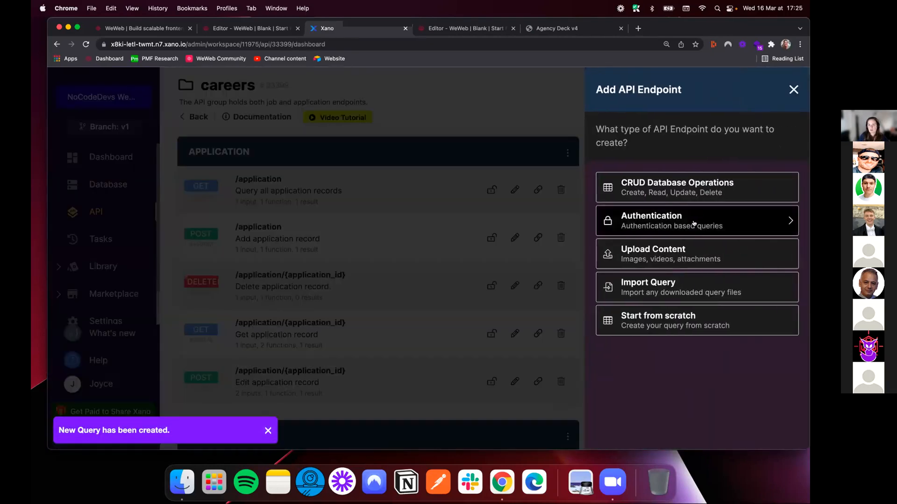
click(688, 223)
click(651, 143)
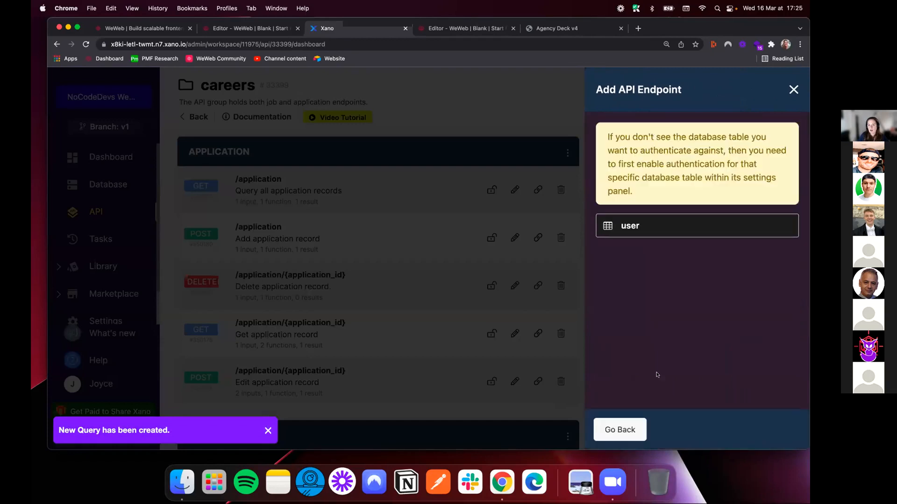
click(642, 237)
click(774, 430)
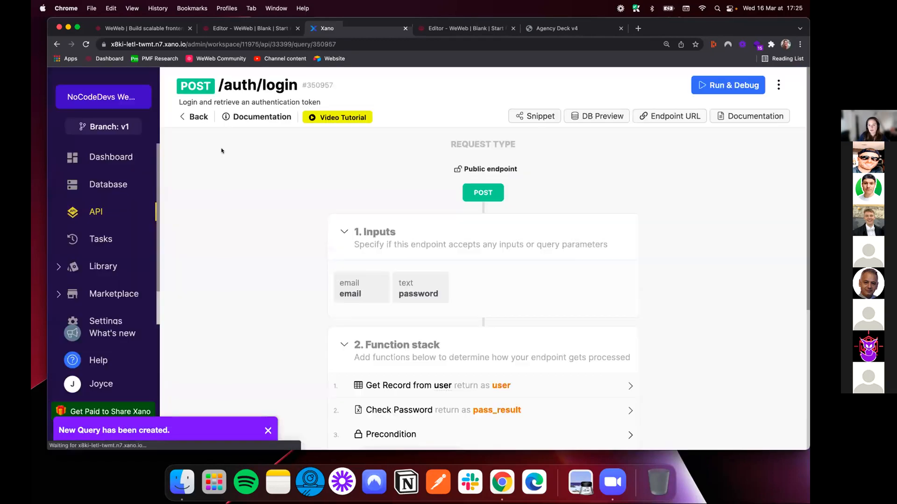
Add an auth/me authentication endpoint based on the user table, and return to the AUTH endpoints of the careers group
click(181, 116)
click(724, 85)
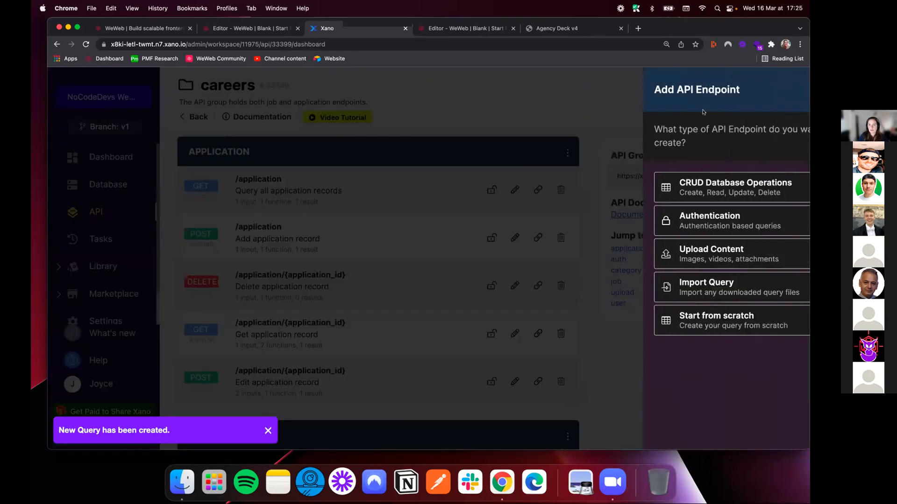
click(673, 222)
click(668, 204)
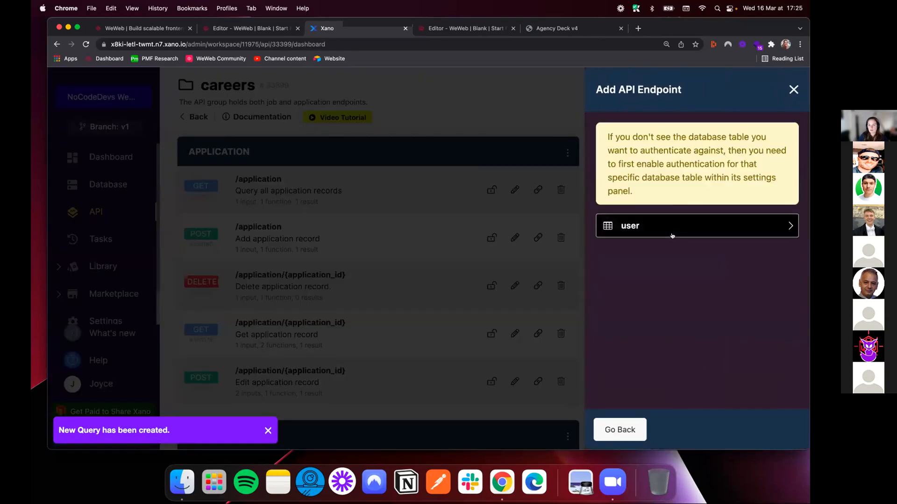
click(671, 226)
click(757, 434)
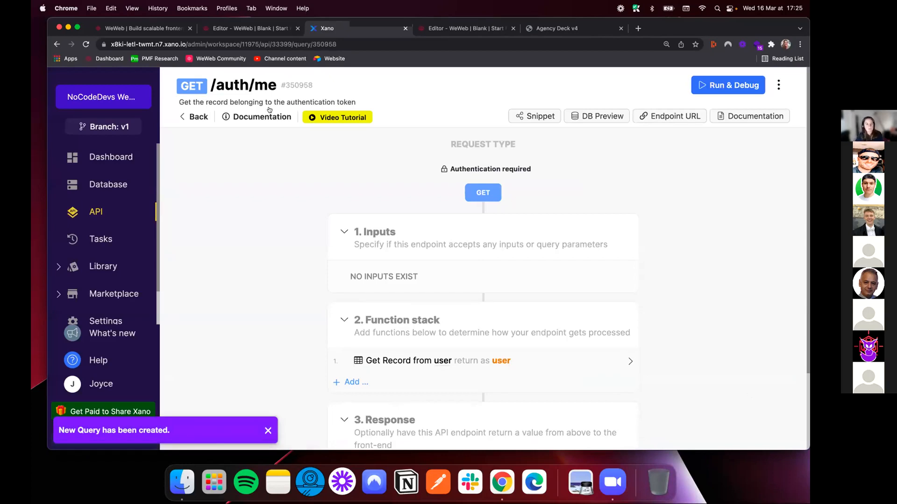
click(195, 117)
scroll(278, 231, down, 5)
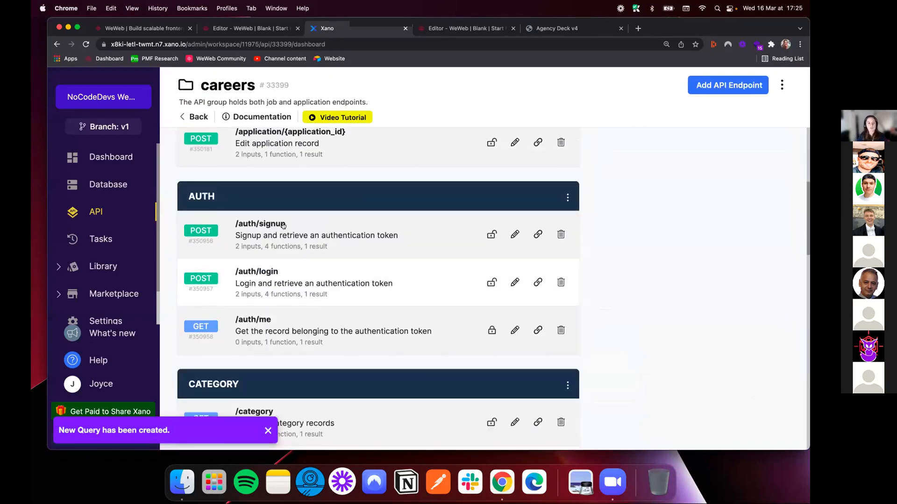
Switch to the WeWeb editor, add the Xano Auth authentication plugin and skim through its setup guide
click(250, 27)
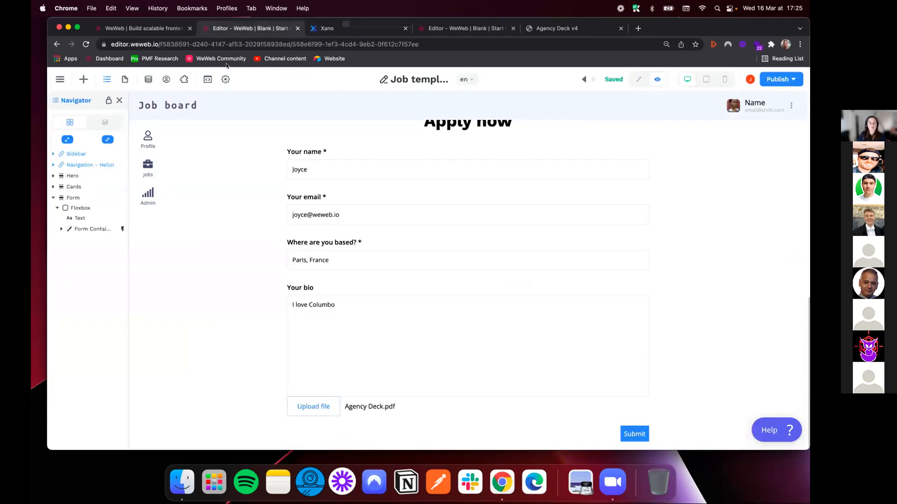
click(184, 80)
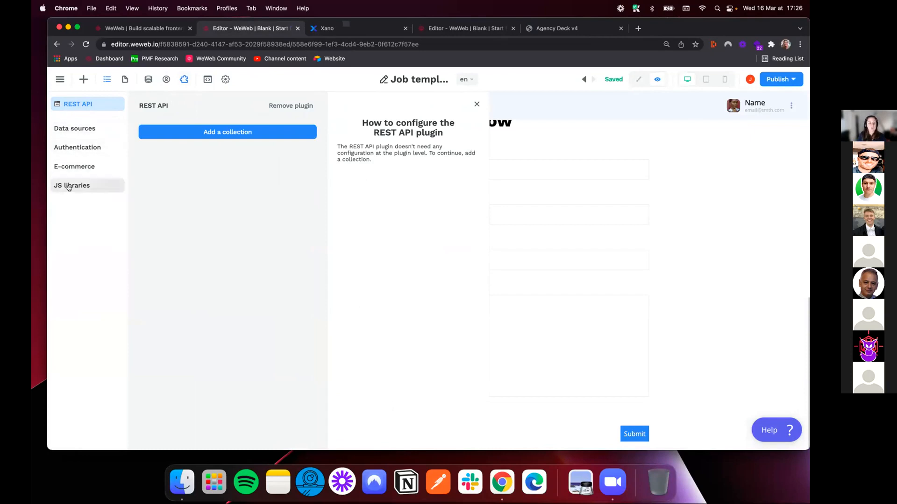
click(72, 185)
click(80, 151)
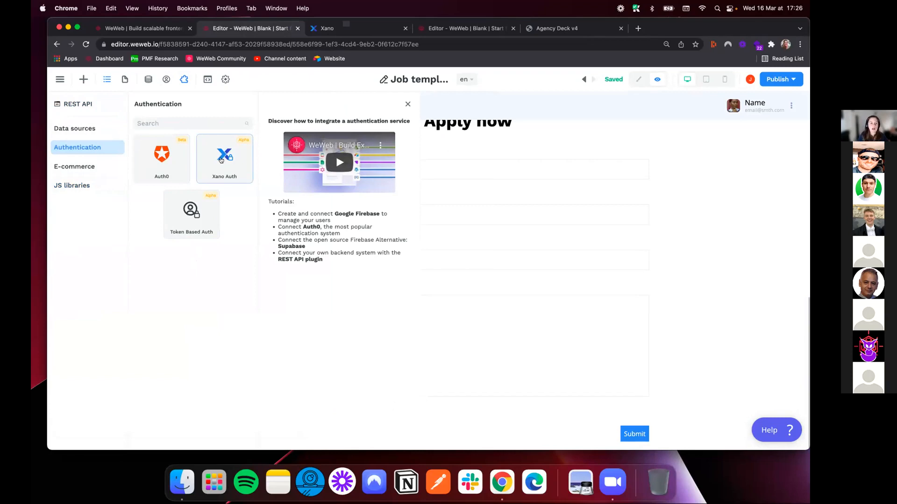
click(221, 160)
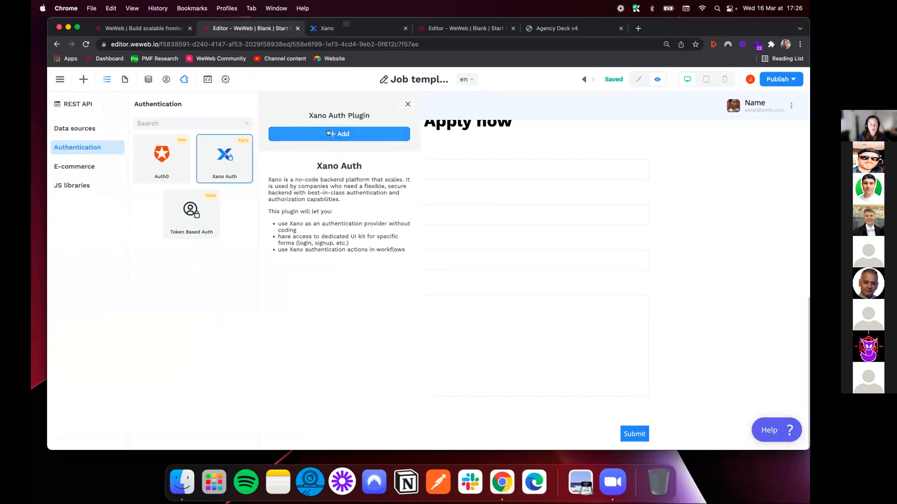
click(328, 133)
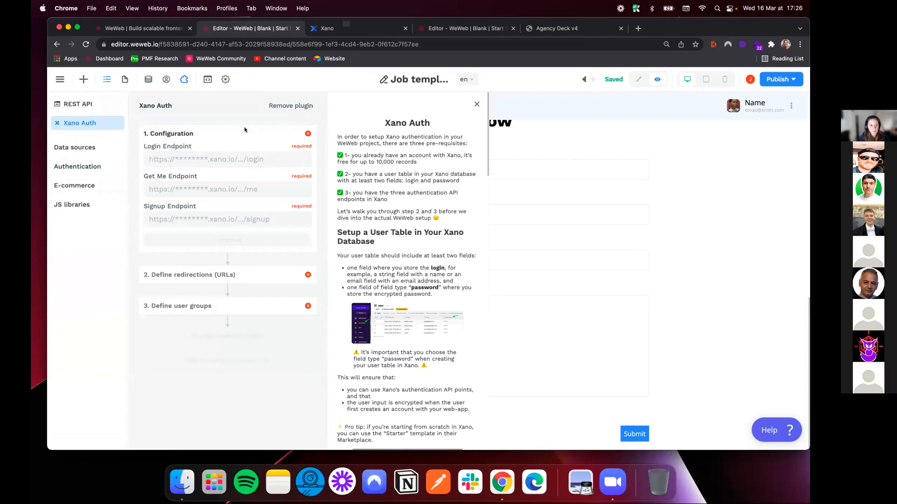
scroll(398, 134, down, 20)
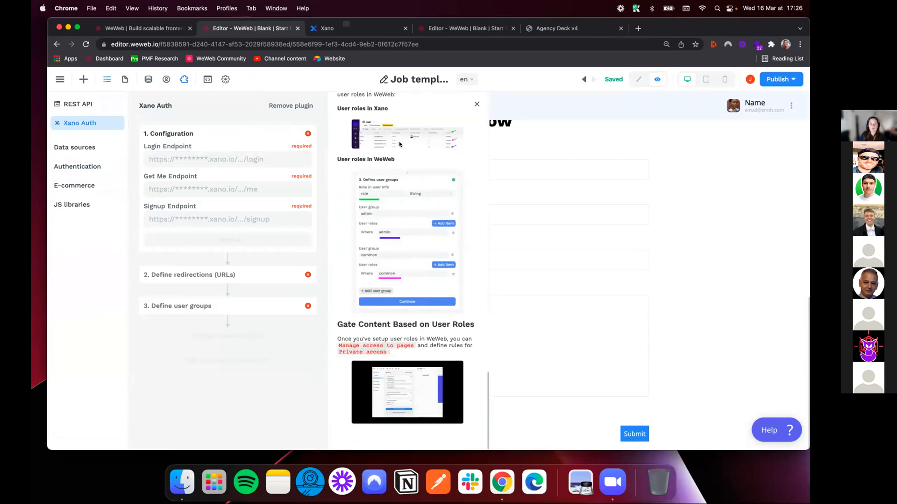
scroll(400, 144, up, 20)
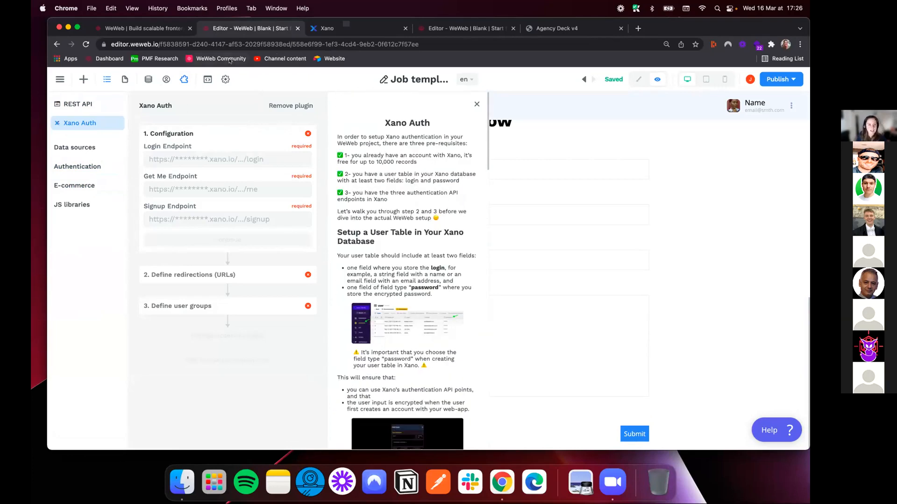
Copy the /auth/signup endpoint link from Xano and paste it as the Signup Endpoint in WeWeb's Xano Auth configuration
click(316, 31)
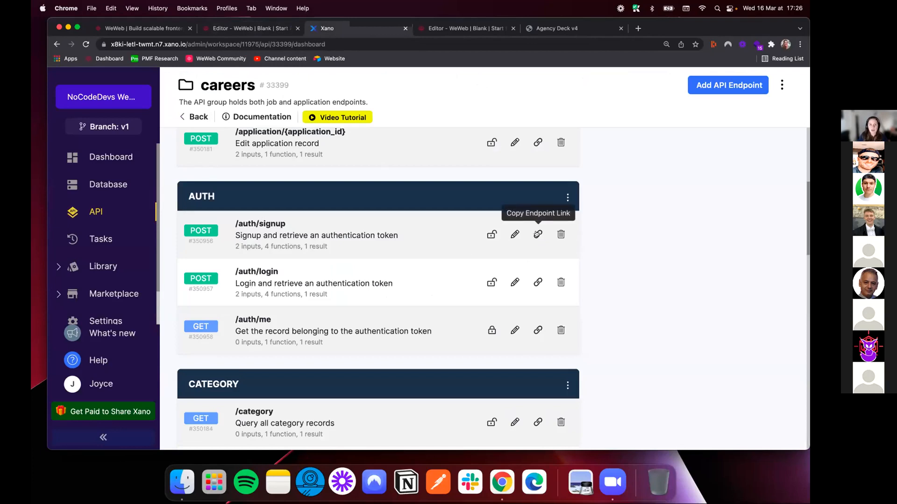
click(538, 234)
click(267, 28)
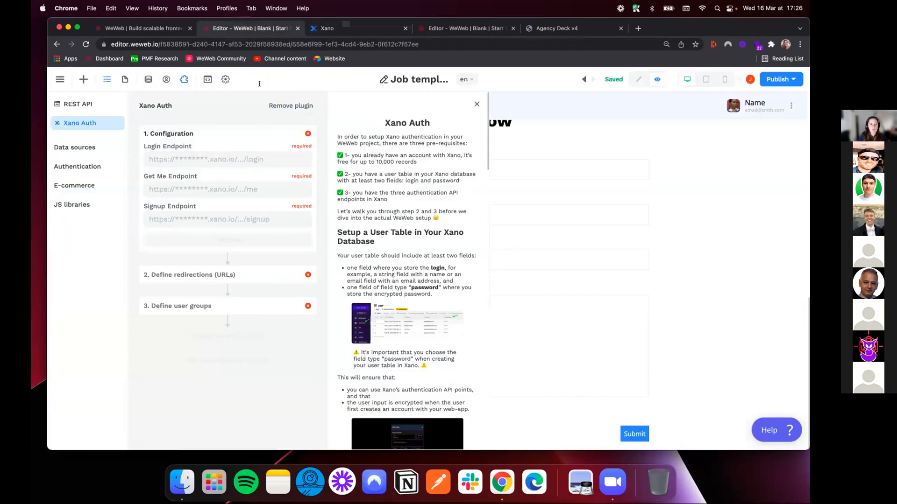
click(177, 219)
key(super+v)
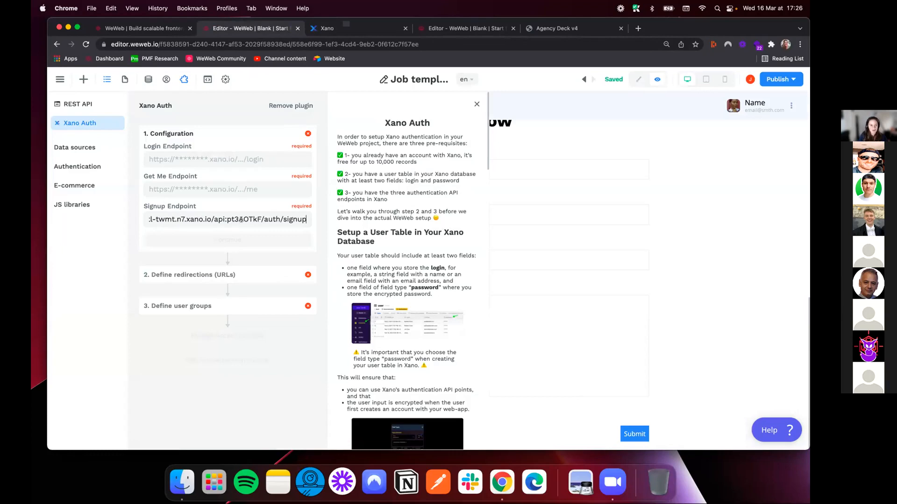
Copy the /auth/login endpoint link from Xano and paste it as the Login Endpoint in WeWeb's Xano Auth configuration
click(338, 28)
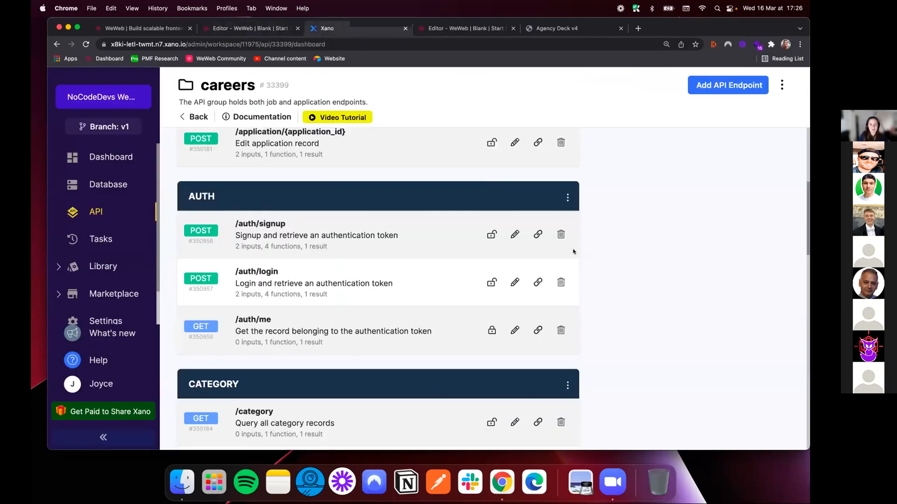
click(537, 283)
click(255, 29)
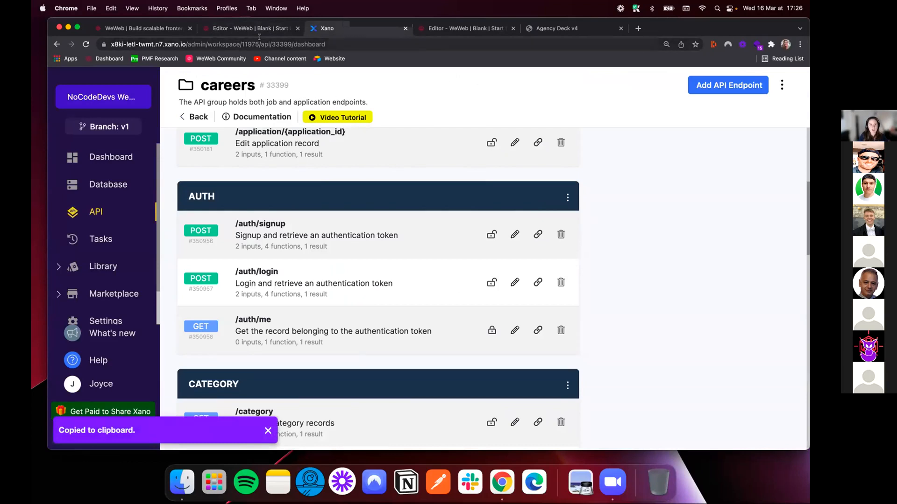
click(199, 155)
key(super+v)
Copy the /auth/me endpoint link from Xano into WeWeb's Get Me Endpoint and complete the Xano Auth configuration section
click(321, 29)
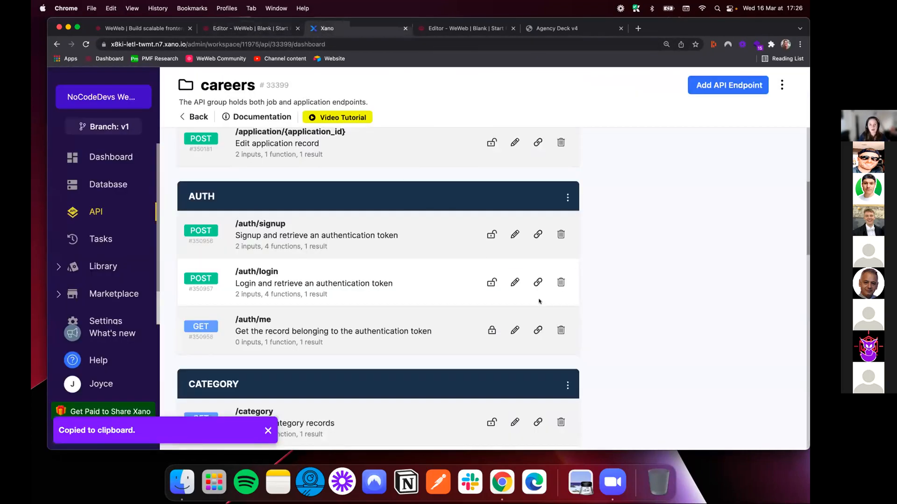
click(538, 330)
click(242, 28)
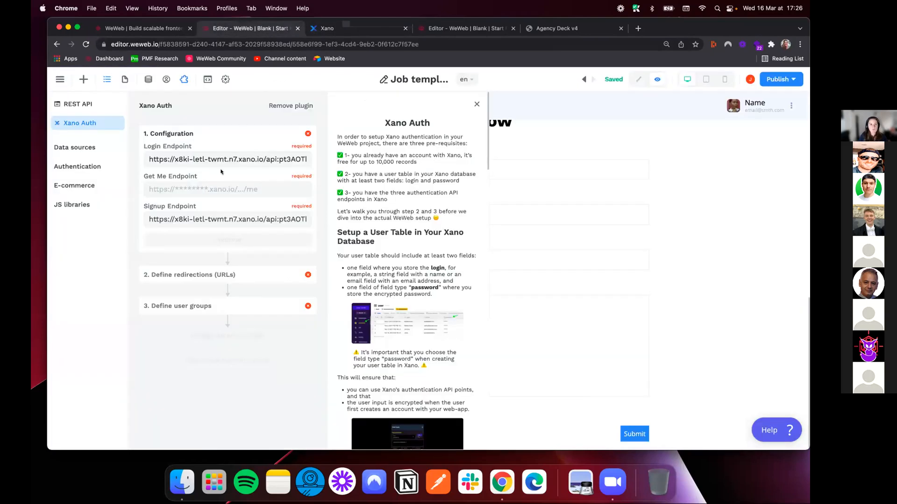
click(199, 187)
key(super+v)
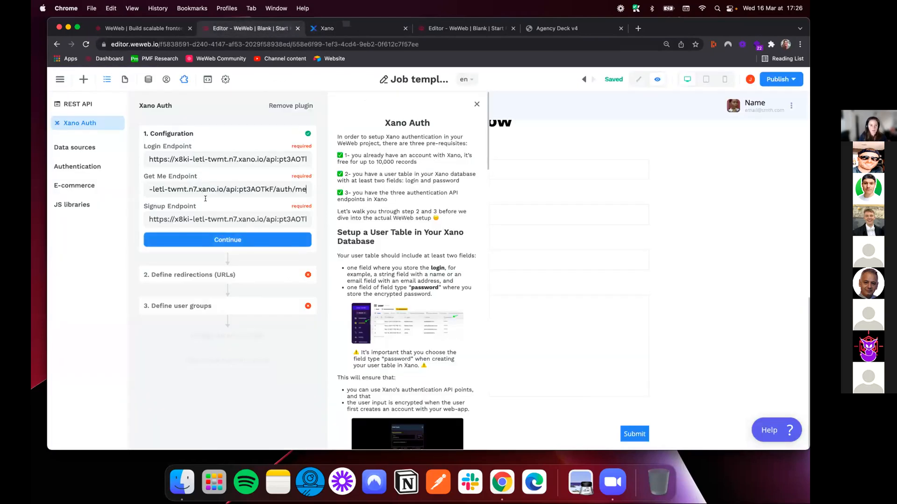
click(214, 239)
From the not-signed-in redirection setting, create a page named Signup with the default path signup, copied from the Jobs page
click(215, 267)
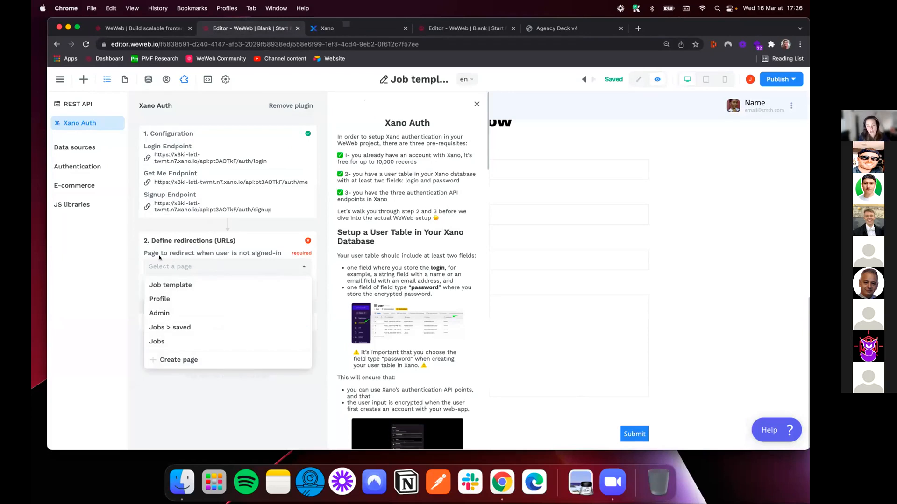
click(185, 360)
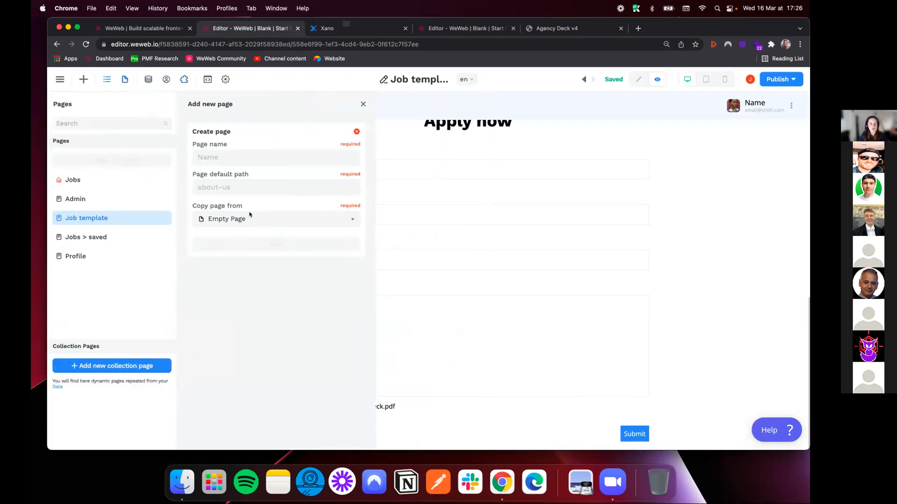
text(Signup)
key(Tab)
text(sign)
click(275, 225)
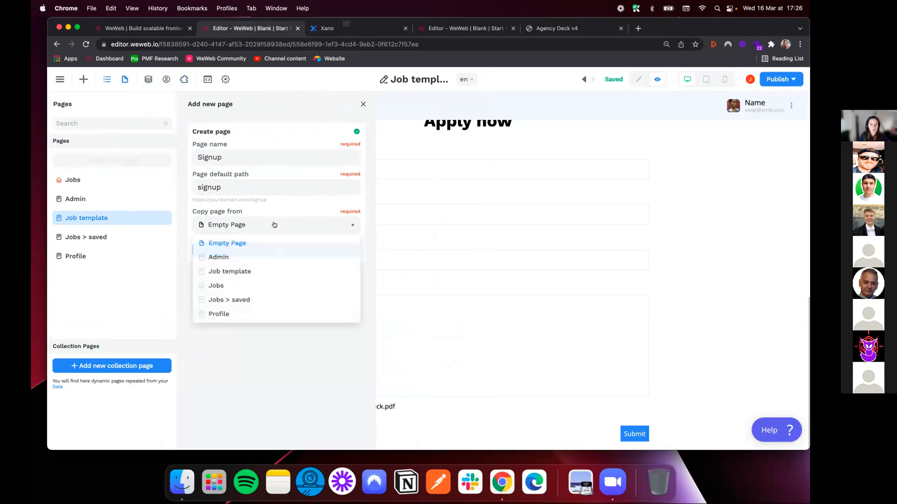
click(229, 285)
click(295, 250)
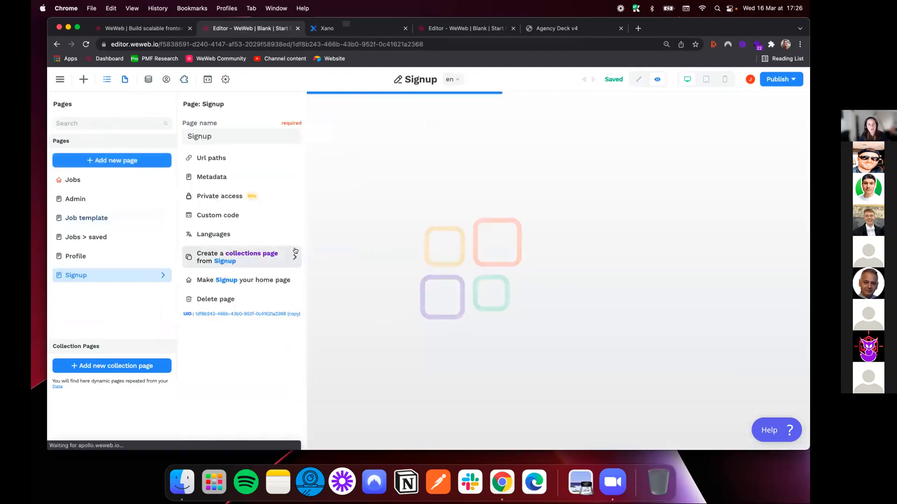
Switch the Signup page to edit mode and delete all the copied job search elements inside its main container
click(393, 172)
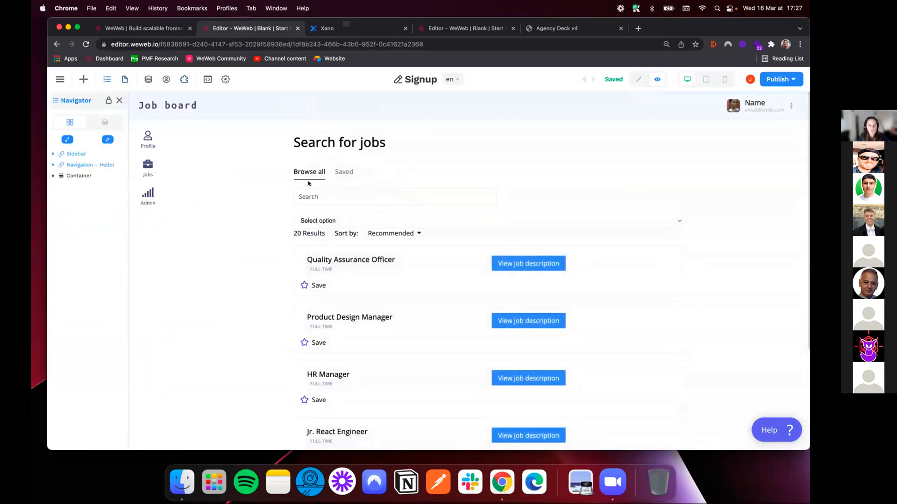
click(646, 79)
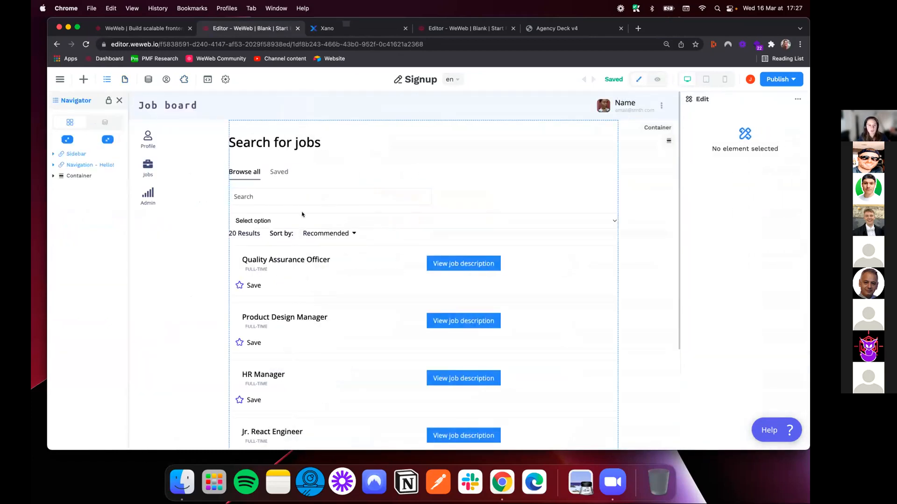
click(229, 167)
click(81, 186)
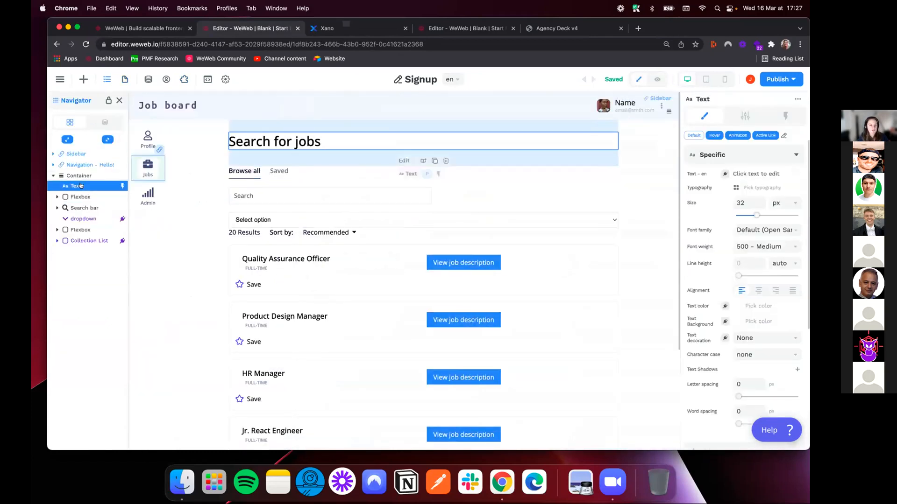
key(Delete)
key(Delete)
key(Delete)
key(Delete)
key(Delete)
key(Delete)
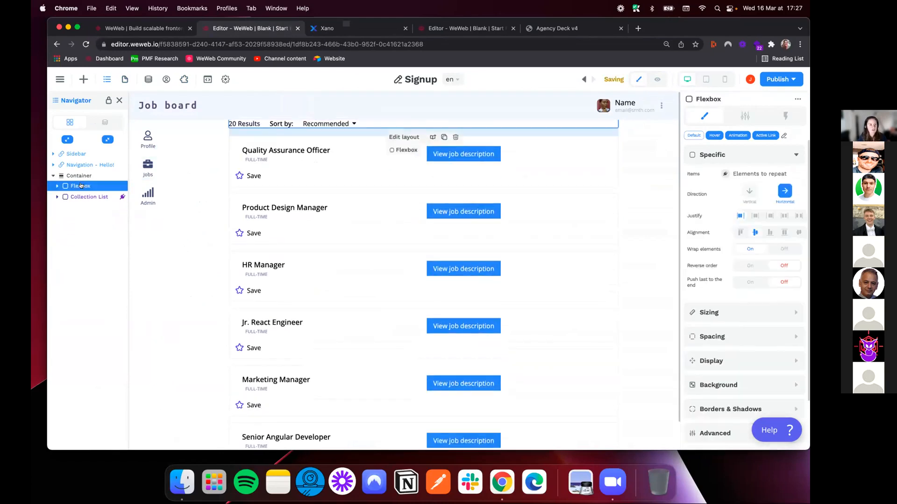
Add the Xano Auth Signup form element to the empty container of the Signup page
click(82, 79)
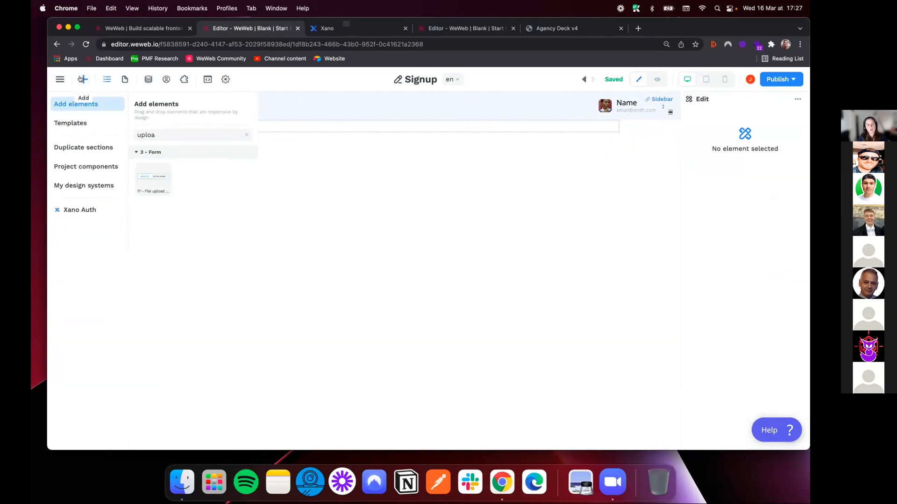
click(71, 209)
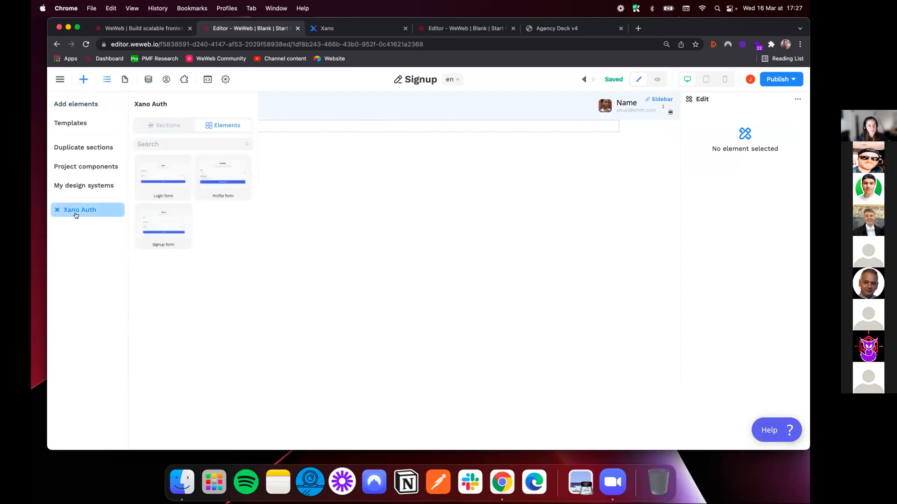
drag(174, 210, 345, 130)
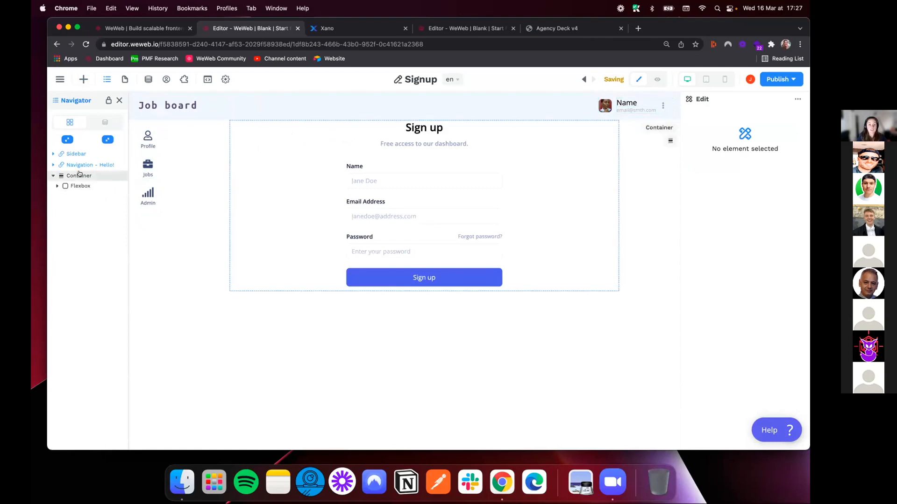
Add a Change page action leading to Jobs after the Xano sign-up action in the form container's Signup workflow
click(346, 162)
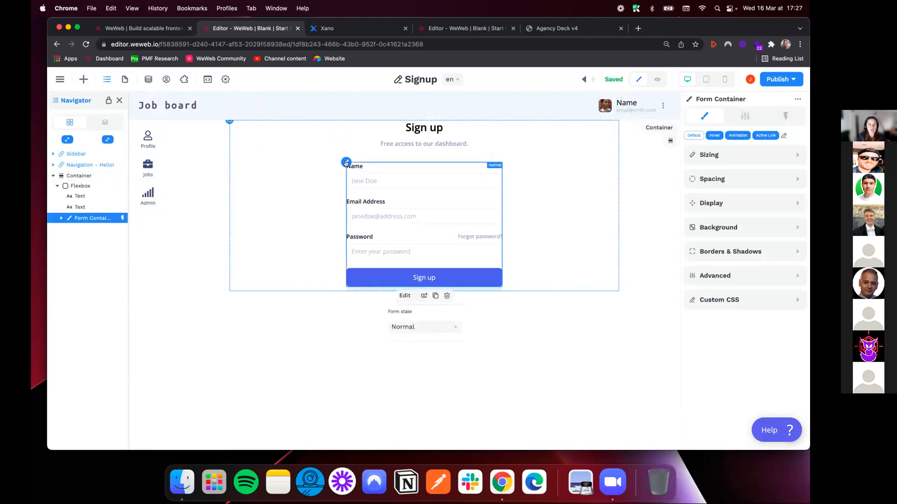
click(786, 115)
click(716, 160)
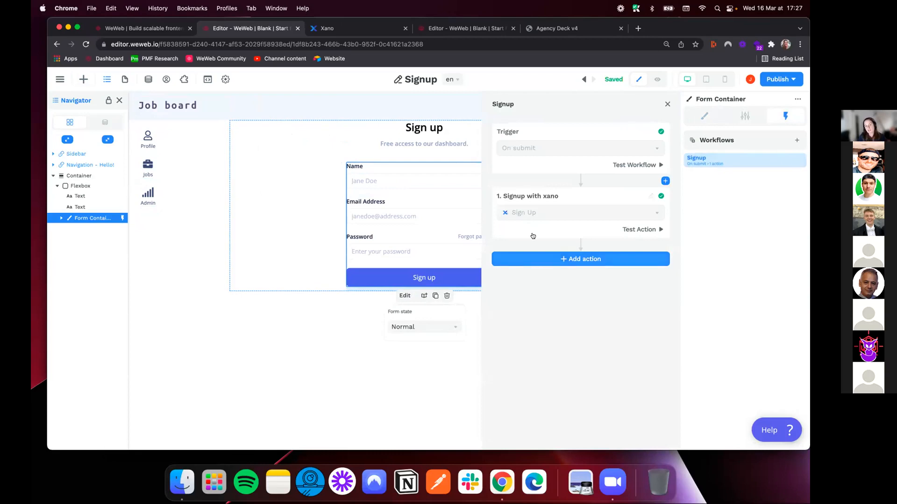
click(554, 260)
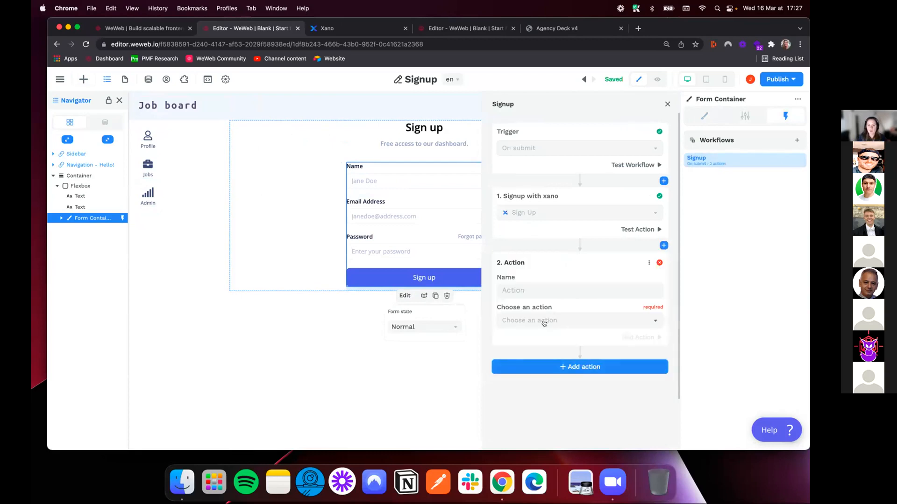
click(544, 322)
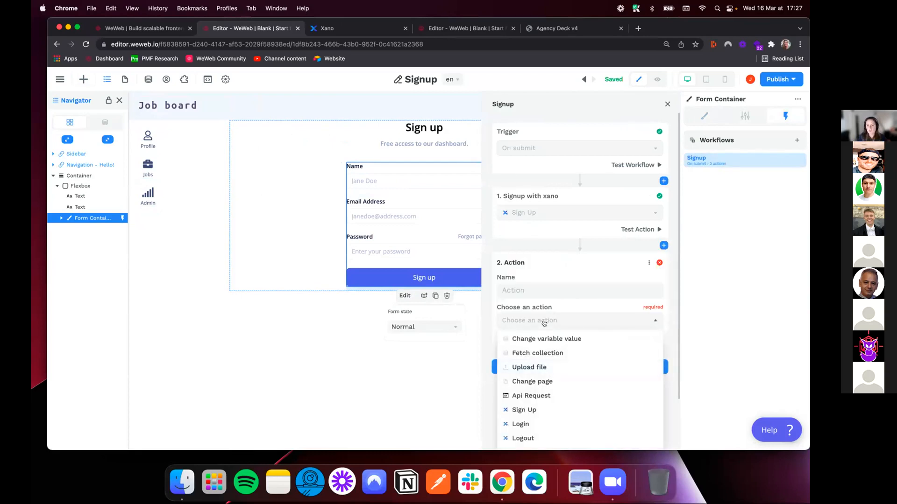
click(531, 382)
click(541, 352)
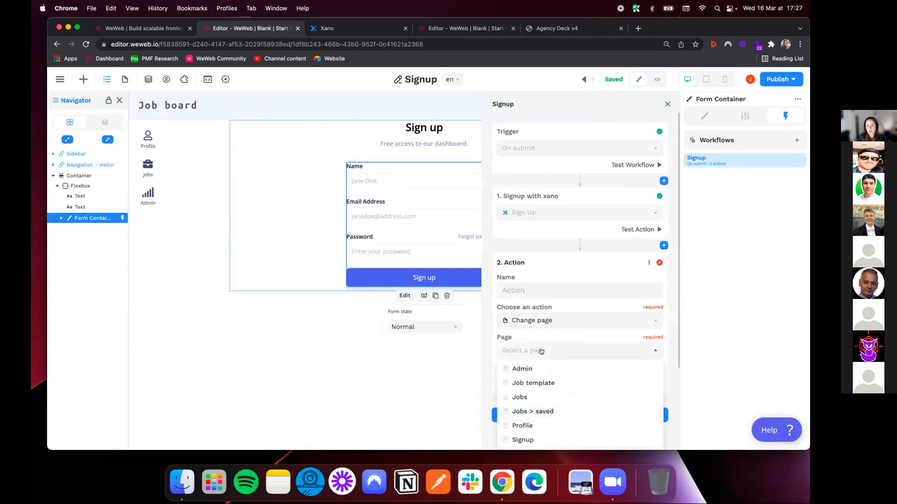
click(532, 396)
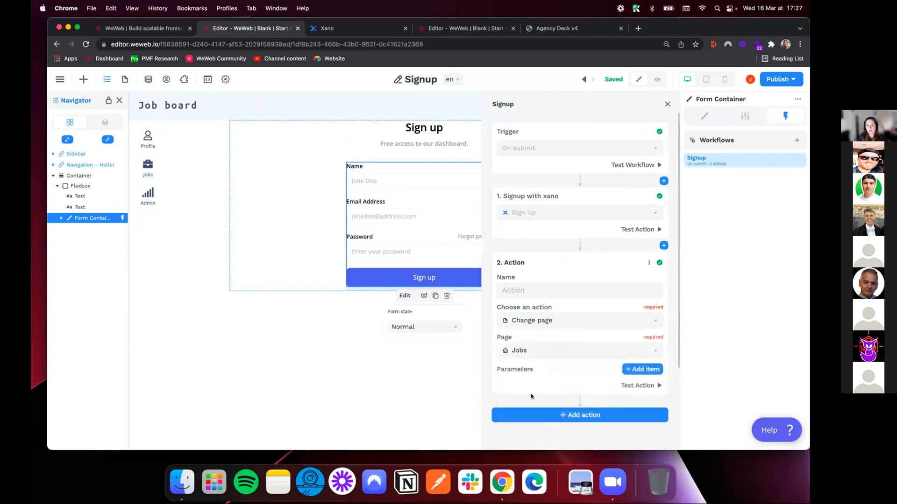
click(666, 104)
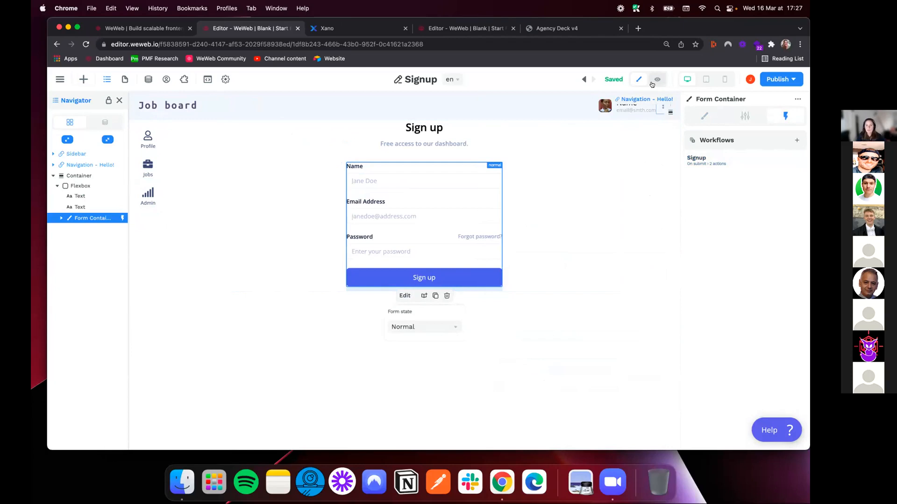
Preview the Signup page, enter a name in the sign-up form and start filling in the test e-mail address
click(652, 84)
click(439, 180)
text(j)
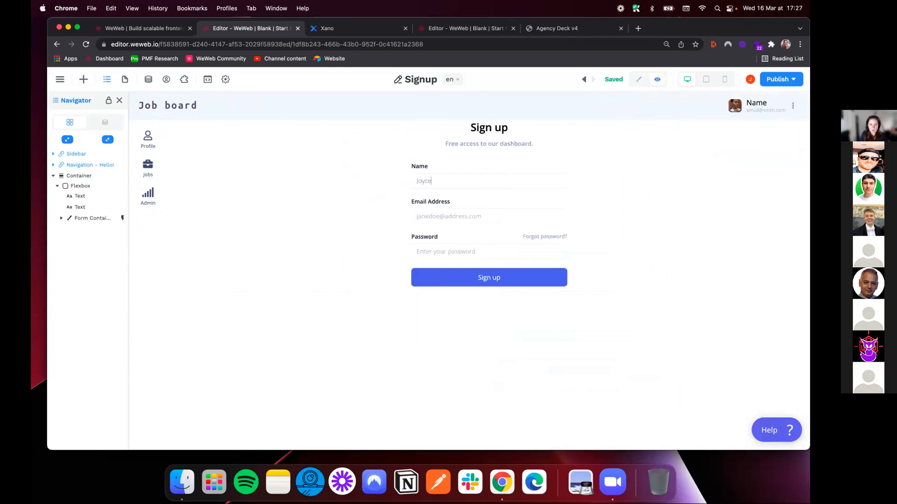
text(joyce+test)
Switch to Xano and check the existing records in the user database table
click(324, 29)
click(105, 184)
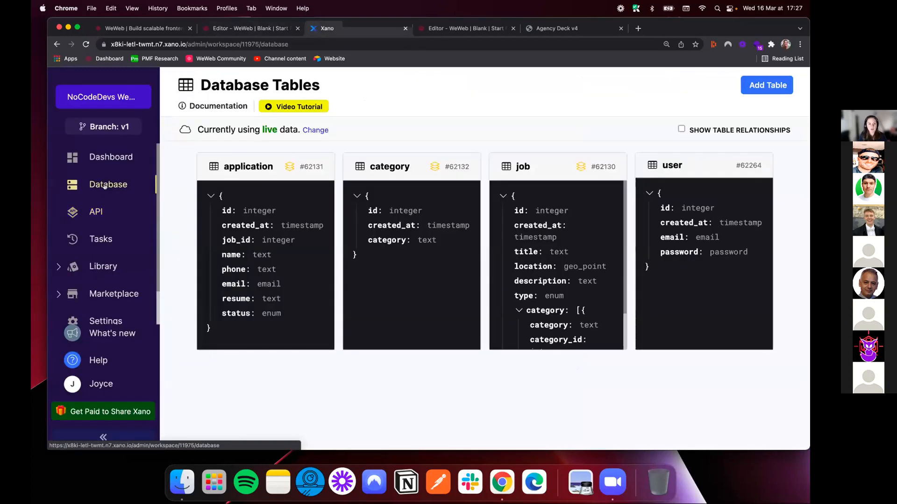
click(696, 287)
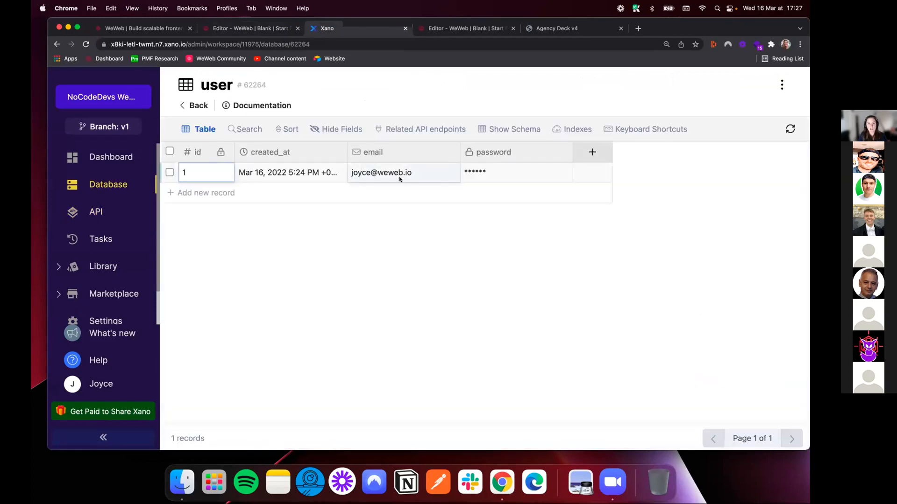
Return to the WeWeb sign-up form, complete the test e-mail address, enter the account password and submit the form
click(249, 29)
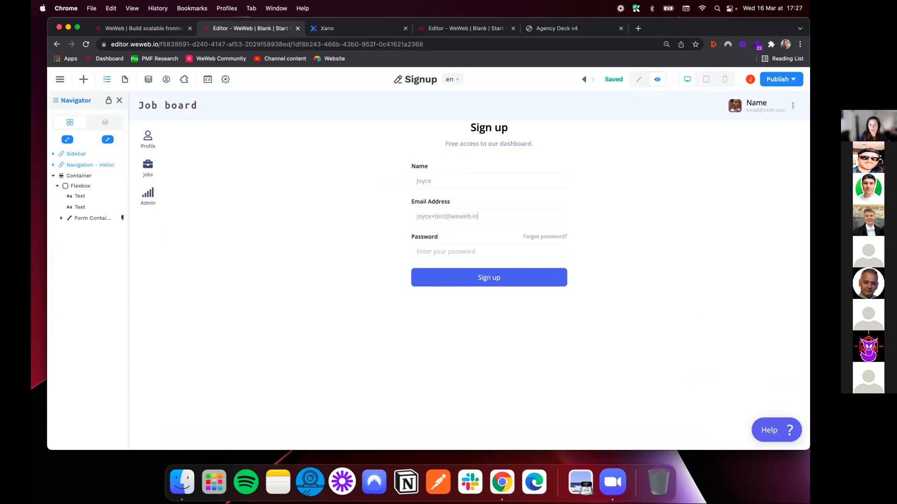
click(453, 215)
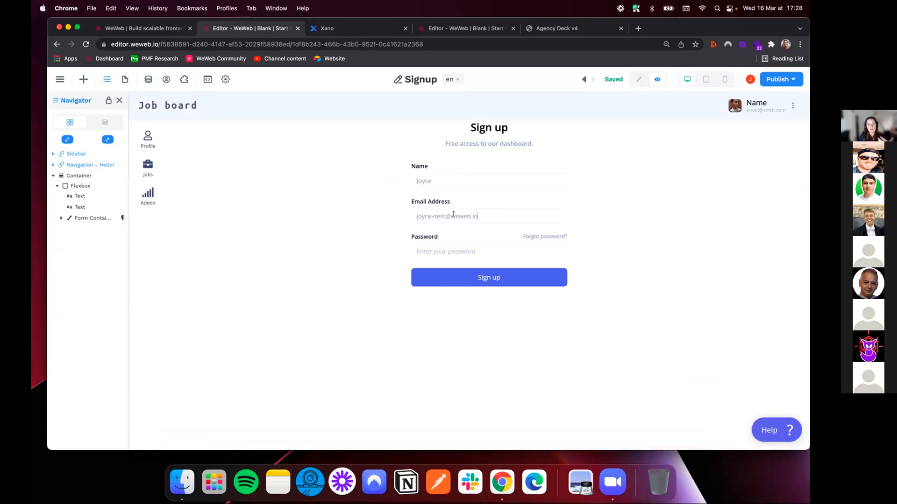
click(445, 251)
text(•)
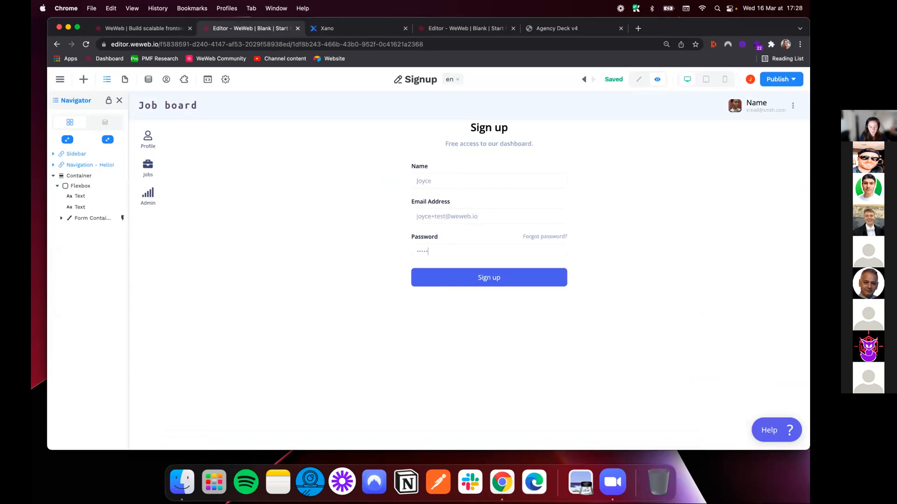
click(497, 279)
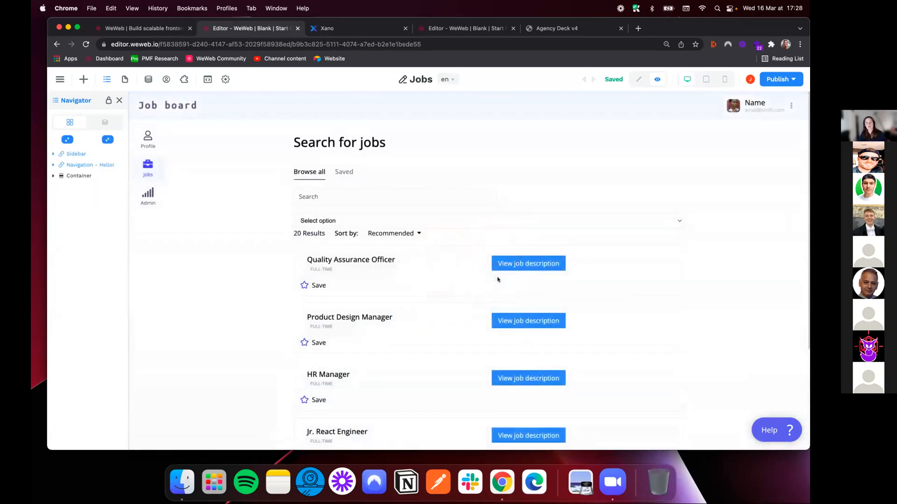
Reload the user table in Xano and check the e-mail and password fields of the latest record
click(326, 29)
click(286, 44)
key(Return)
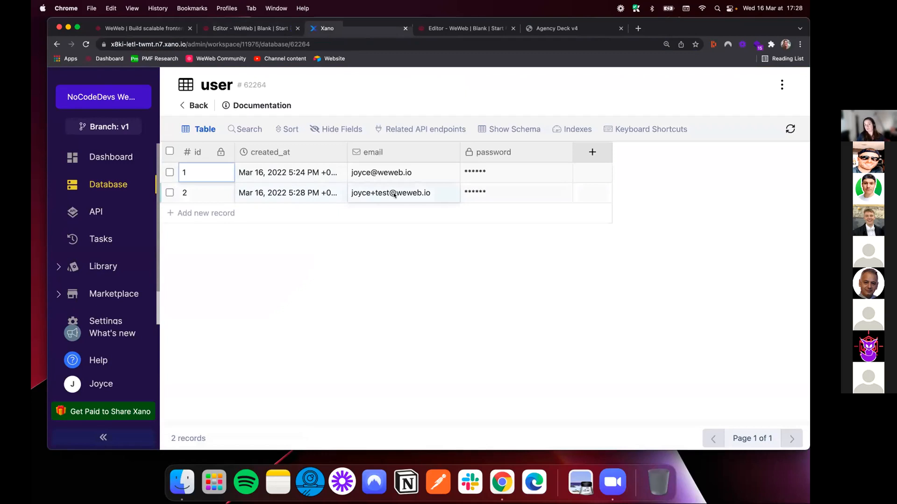
click(482, 192)
click(515, 191)
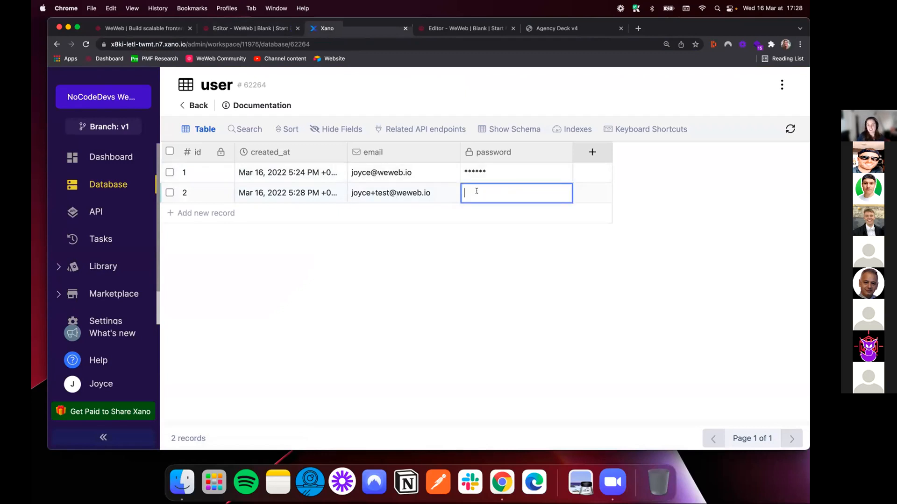
click(445, 193)
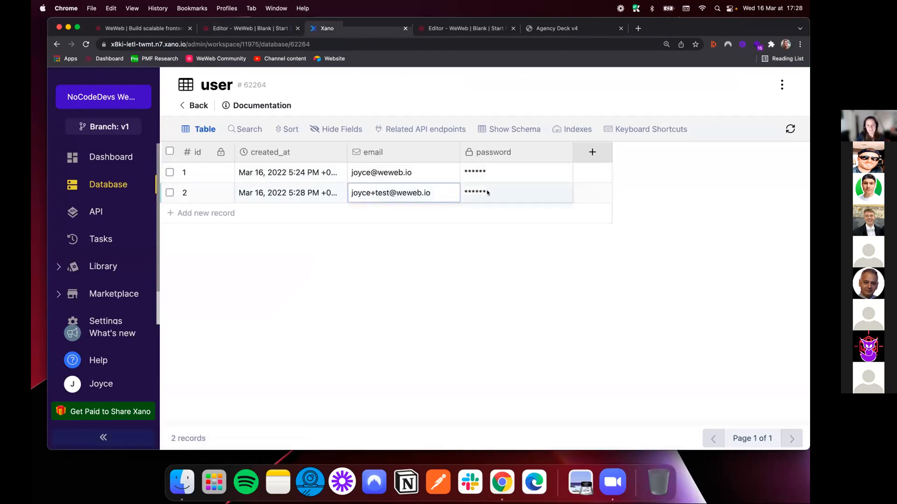
Switch back to the WeWeb editor and look over the job listings on the Jobs page
click(226, 29)
scroll(359, 250, down, 3)
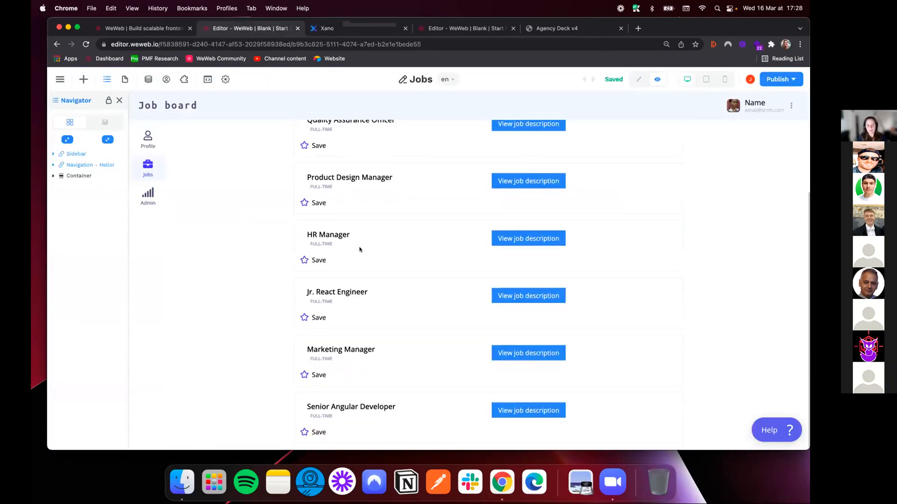
scroll(360, 249, up, 3)
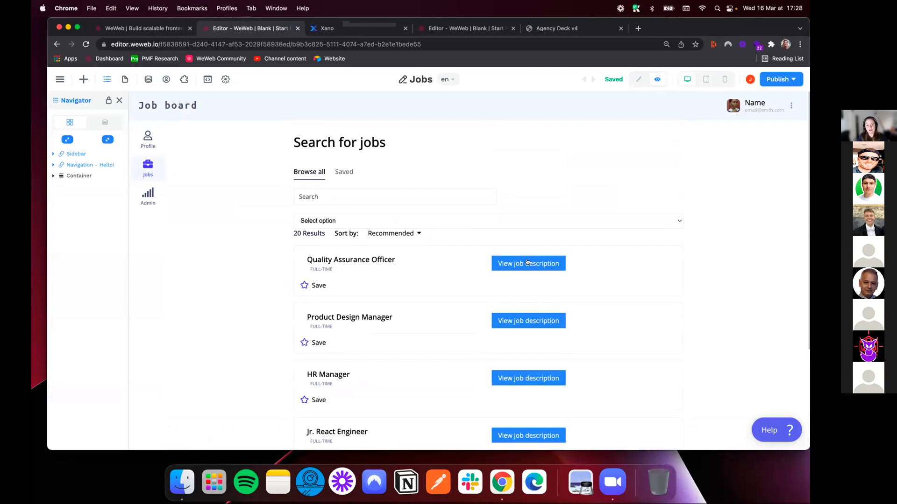
Open the Quality Assurance Officer job description in the editor and delete the email label and email input from the Apply now form
click(527, 263)
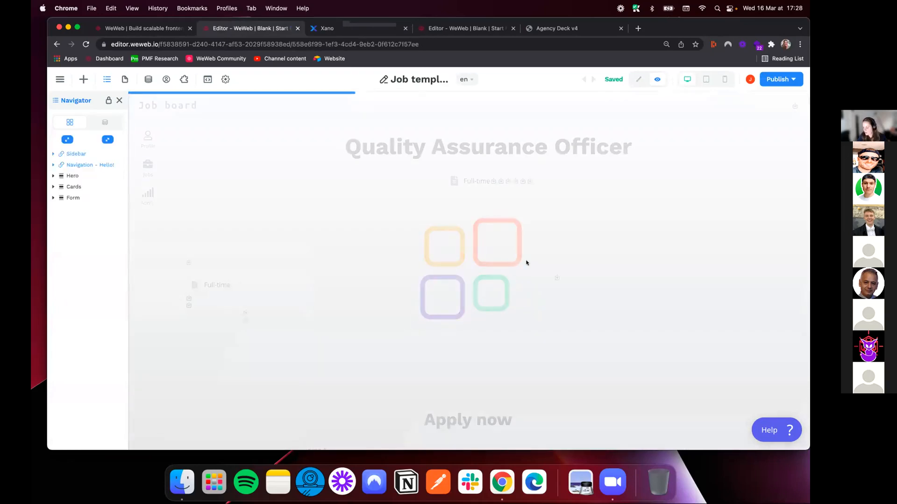
scroll(458, 255, down, 5)
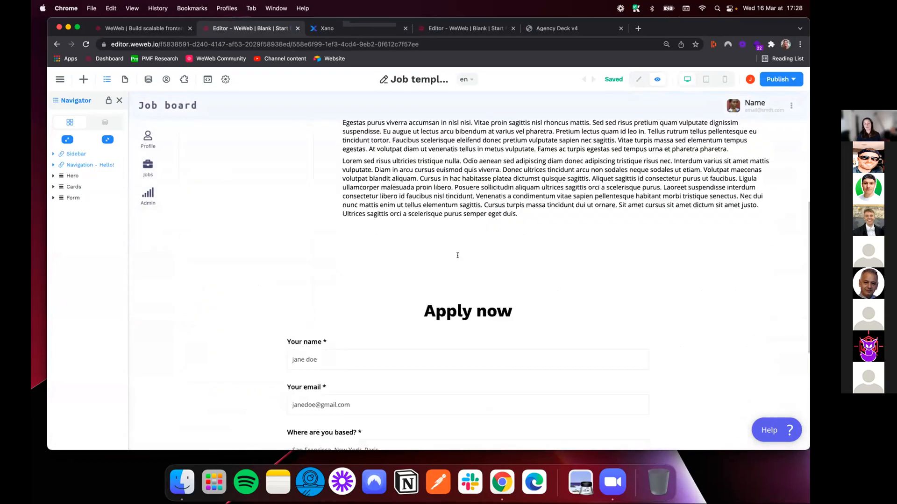
scroll(457, 255, down, 4)
click(638, 80)
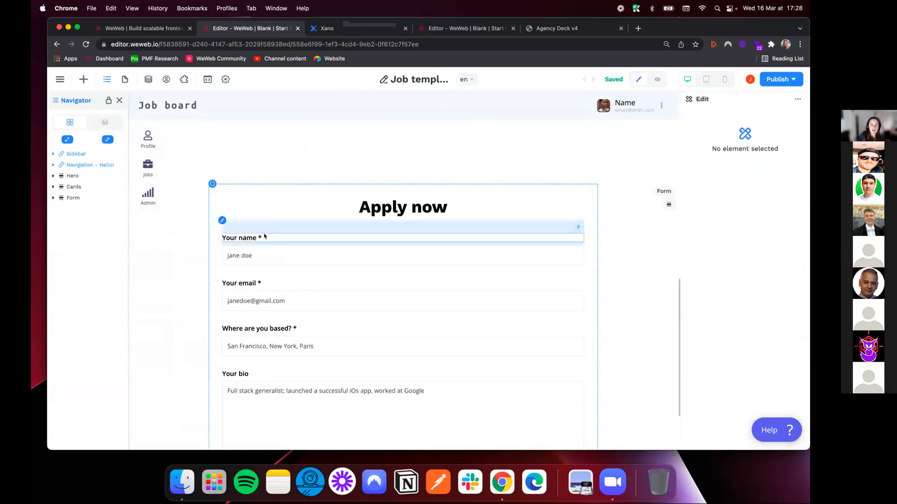
click(221, 220)
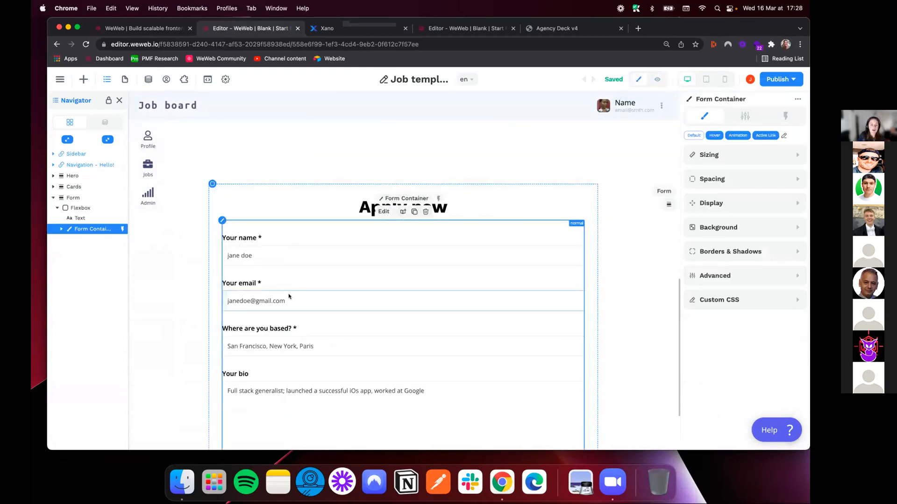
click(246, 284)
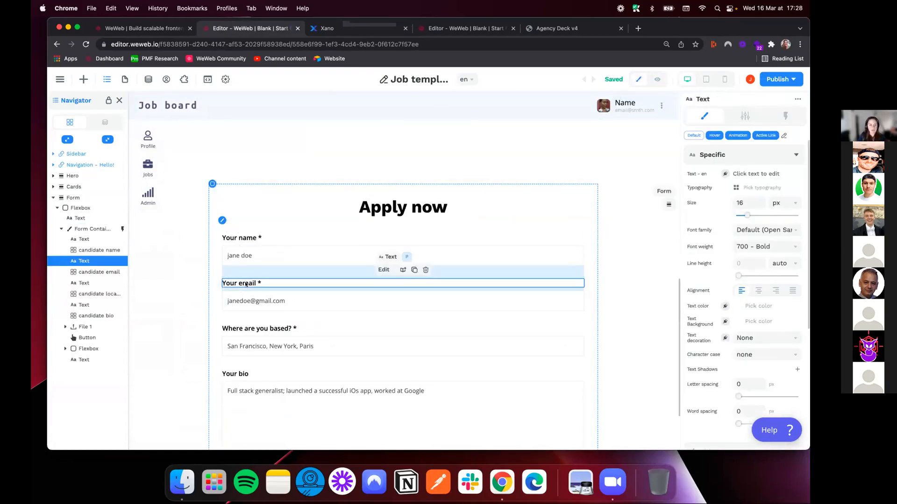
key(Delete)
key(Delete)
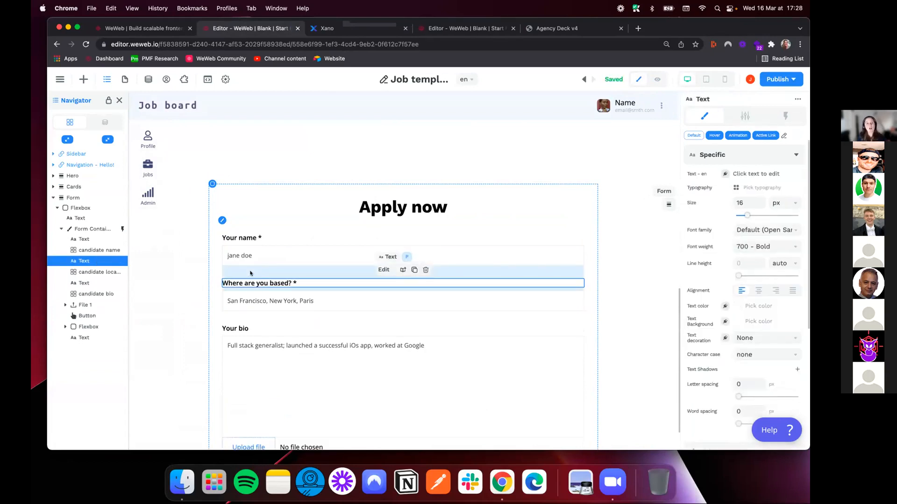
Open the Send application to Xano workflow of the application form container
click(104, 124)
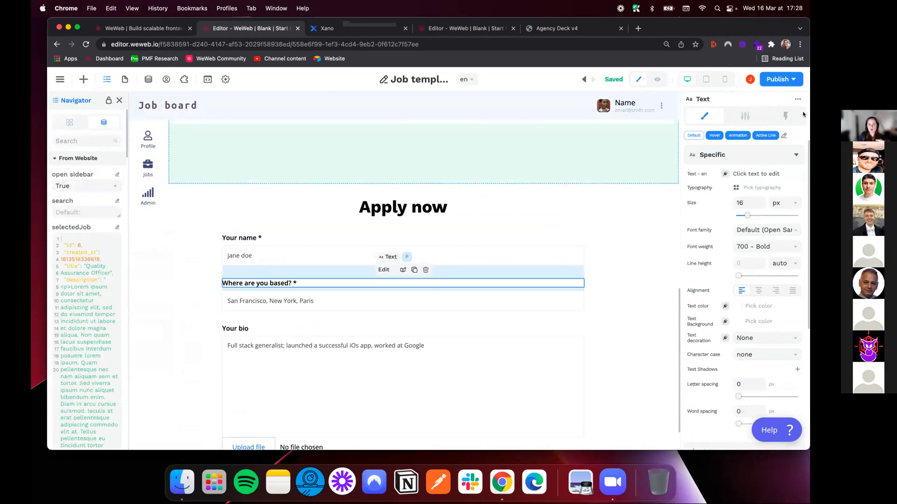
click(793, 117)
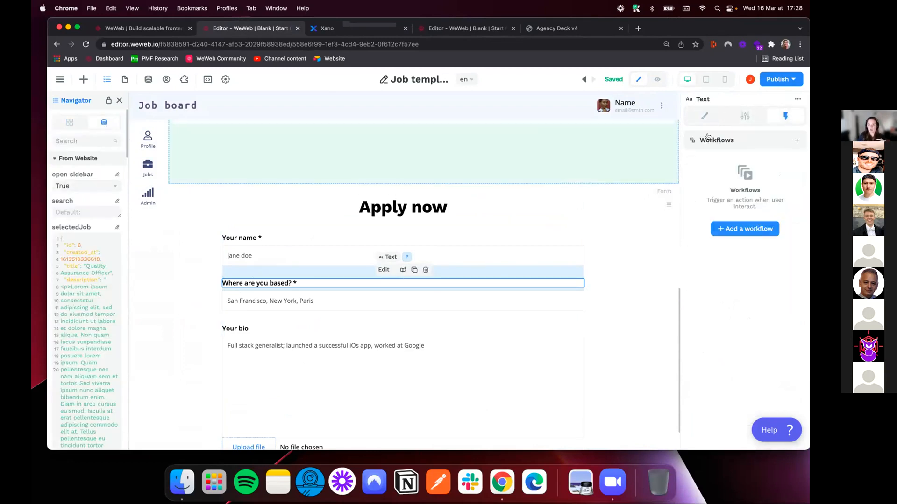
click(223, 230)
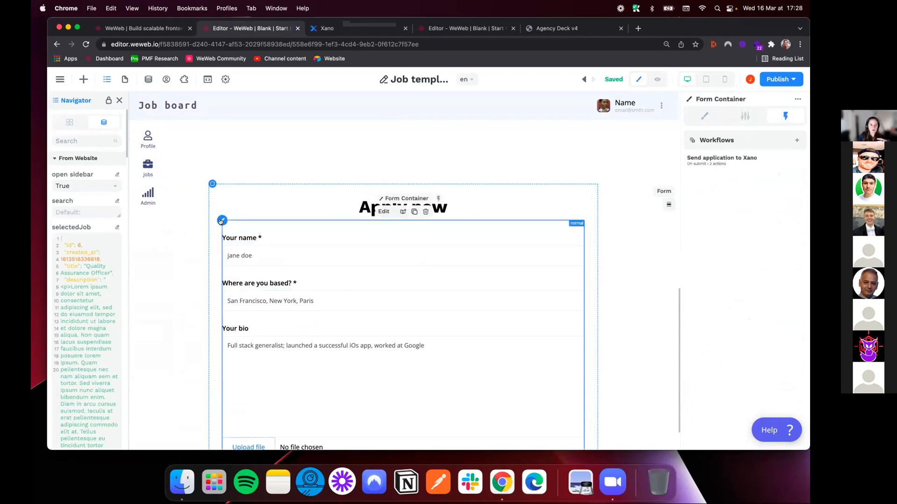
click(739, 161)
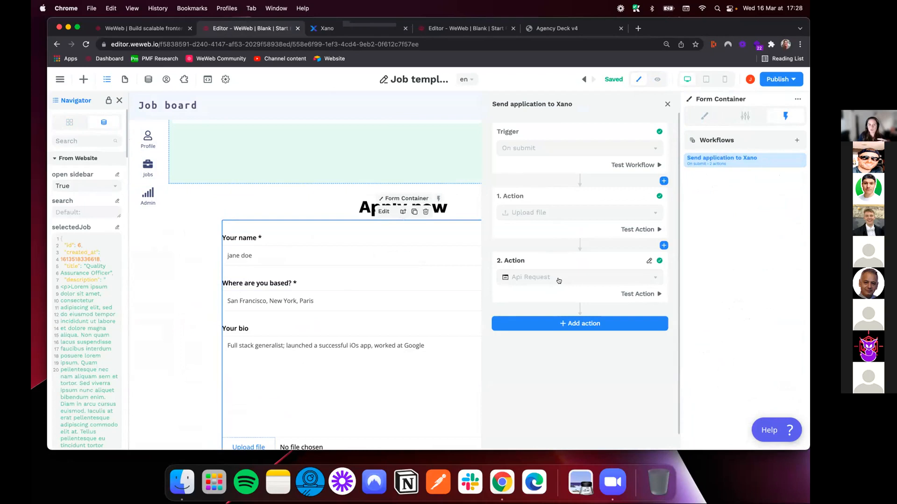
Switch to Xano and add a table reference field pointing to the user table in the application table
click(322, 28)
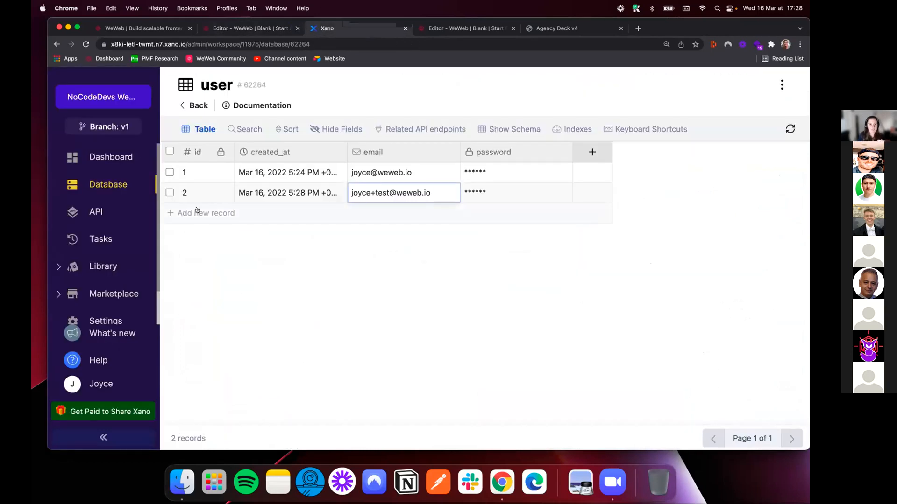
click(108, 185)
click(288, 275)
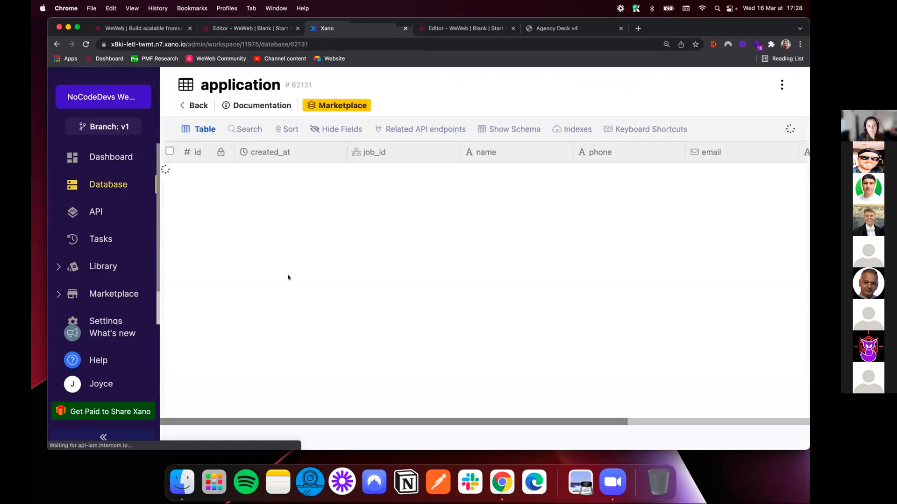
drag(543, 423, 800, 411)
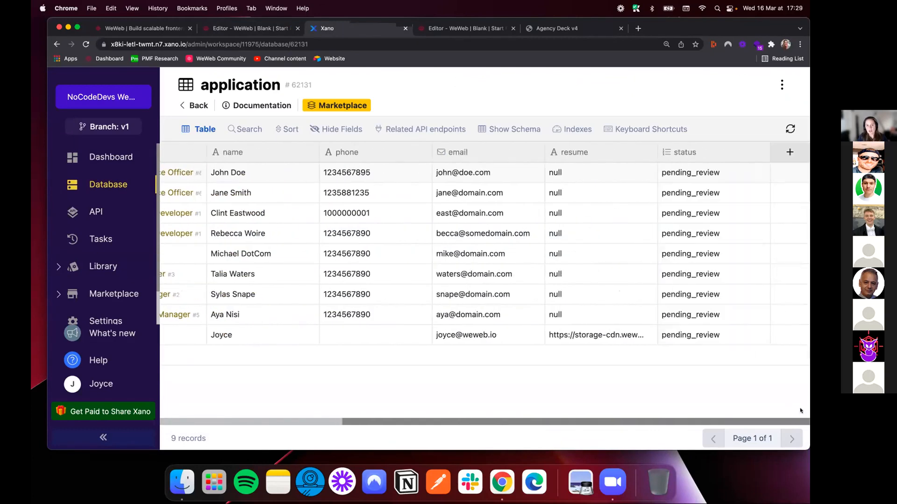
click(789, 152)
click(657, 288)
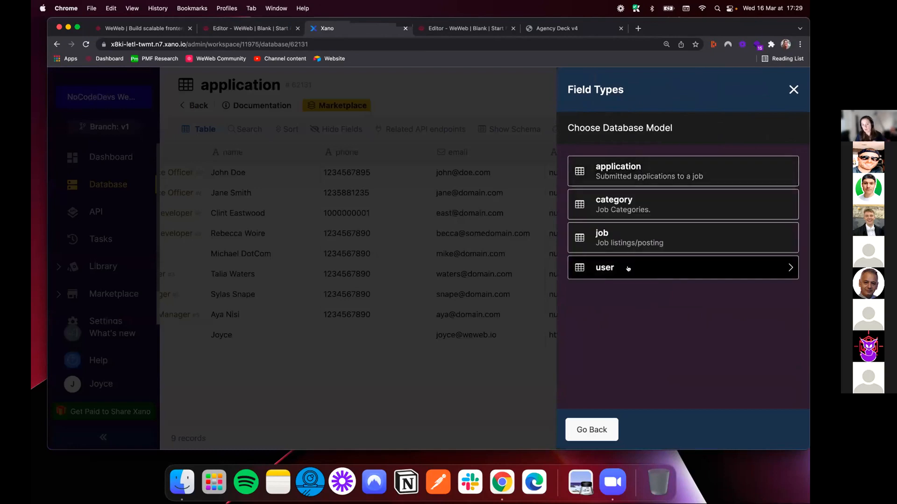
click(628, 269)
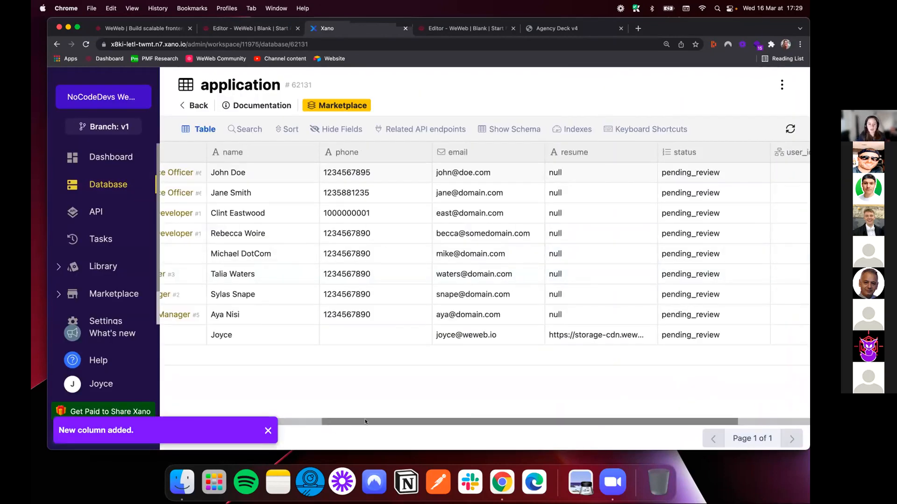
drag(334, 422, 435, 423)
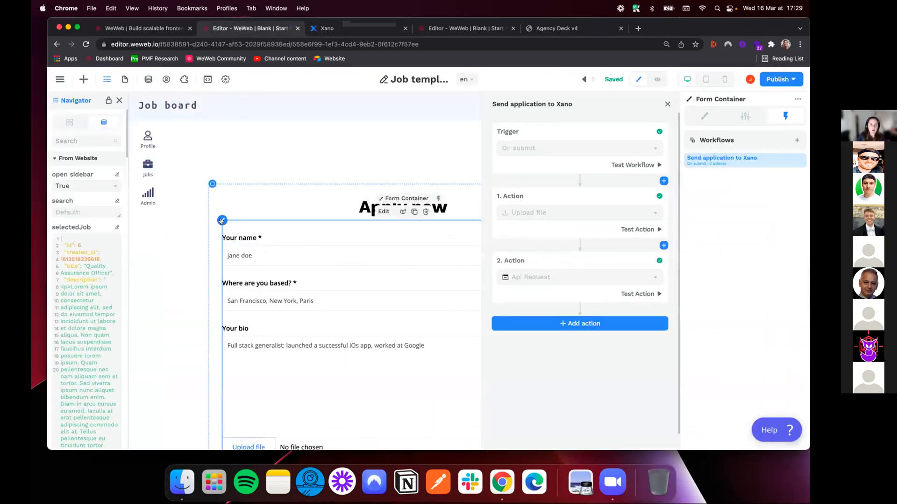
Back in WeWeb, remove the email field from the workflow's Api Request action
click(573, 275)
scroll(573, 281, down, 5)
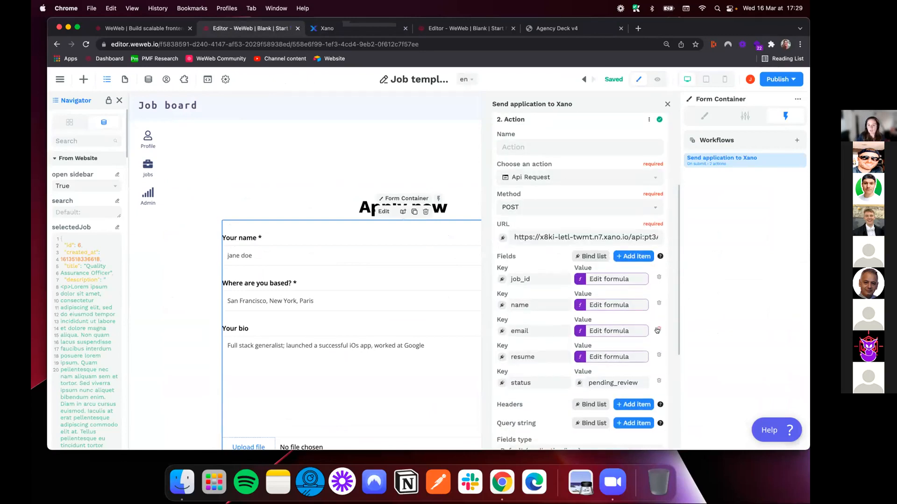
click(658, 331)
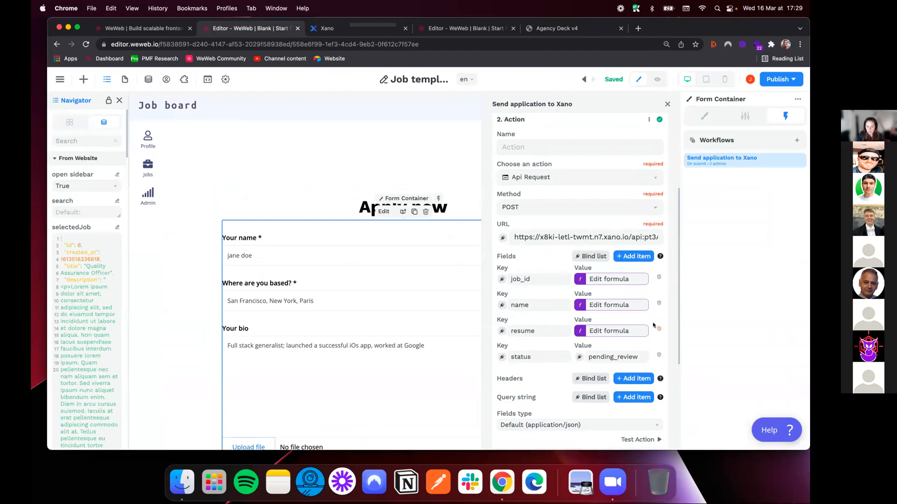
Add a user_id field to the Api Request and bind its value to the XanoAuth user's id
click(638, 256)
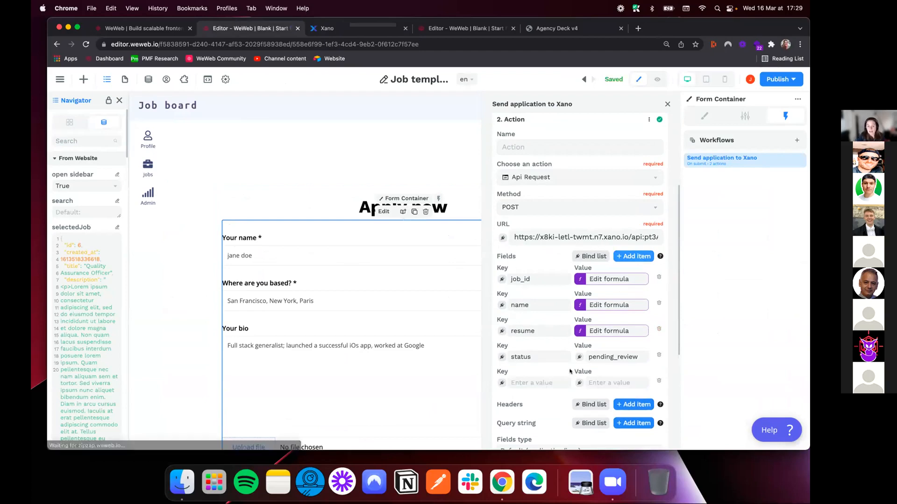
click(538, 382)
text(user_id)
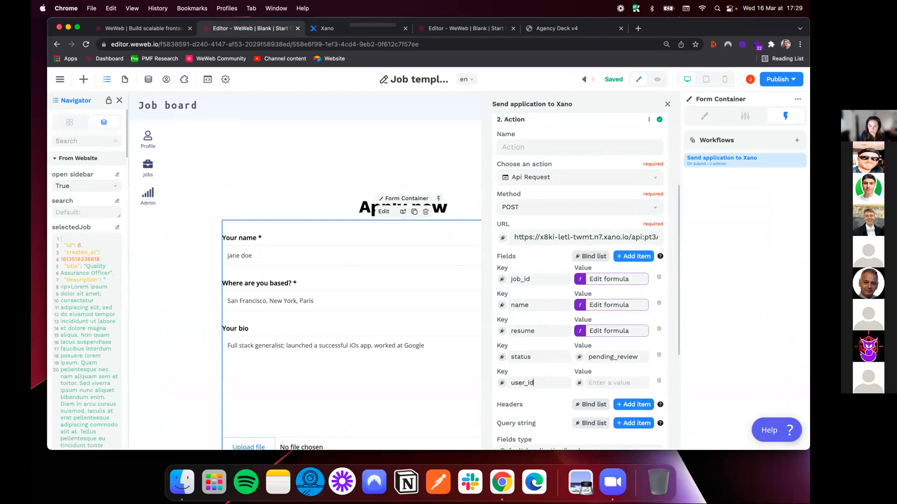
click(579, 383)
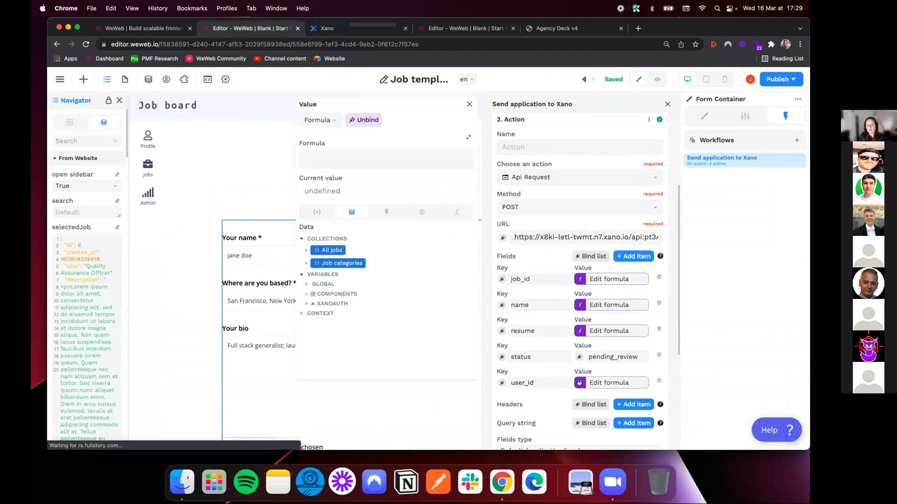
click(305, 304)
click(309, 316)
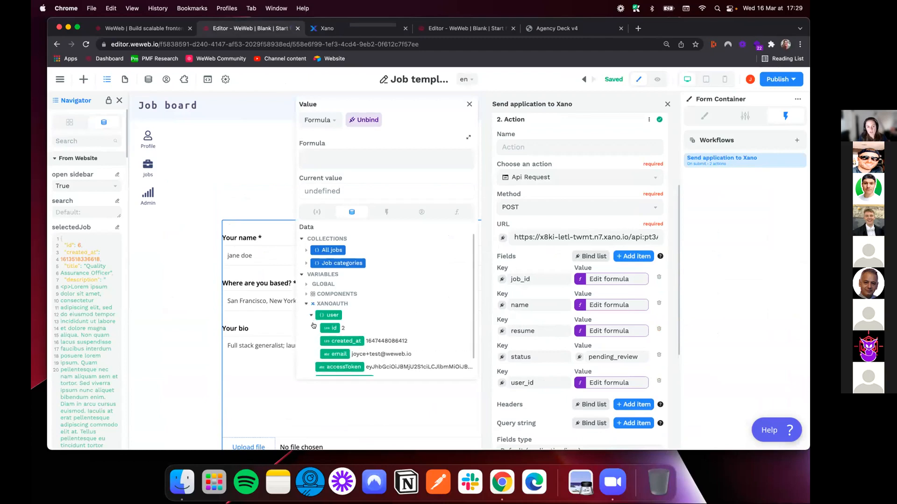
click(328, 328)
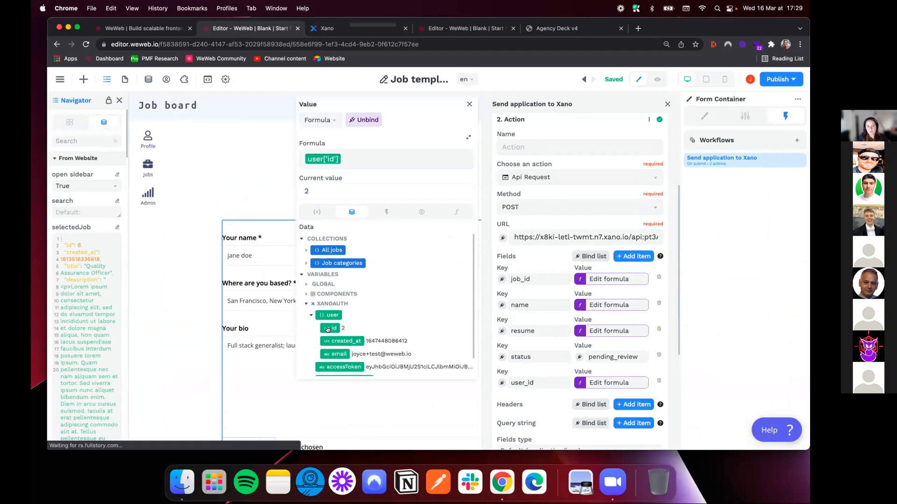
Switch to Xano, check the record ids in the user table and reopen the application table
click(327, 28)
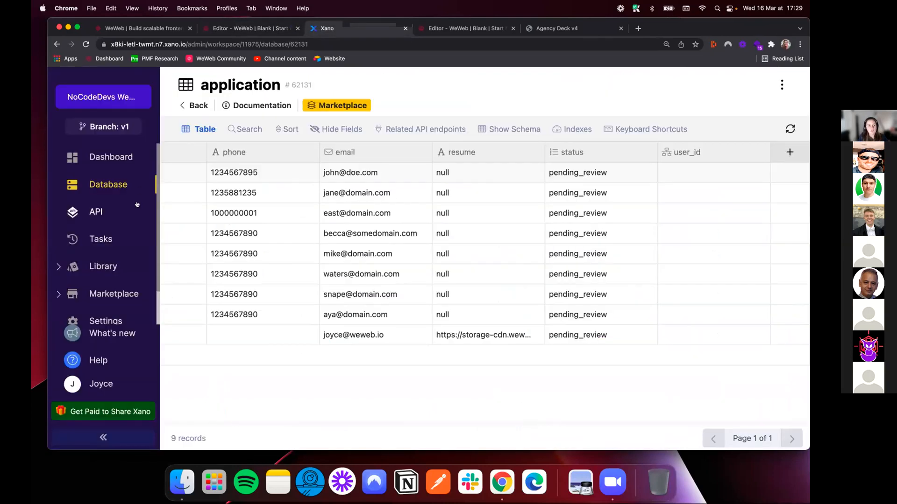
click(108, 185)
click(688, 286)
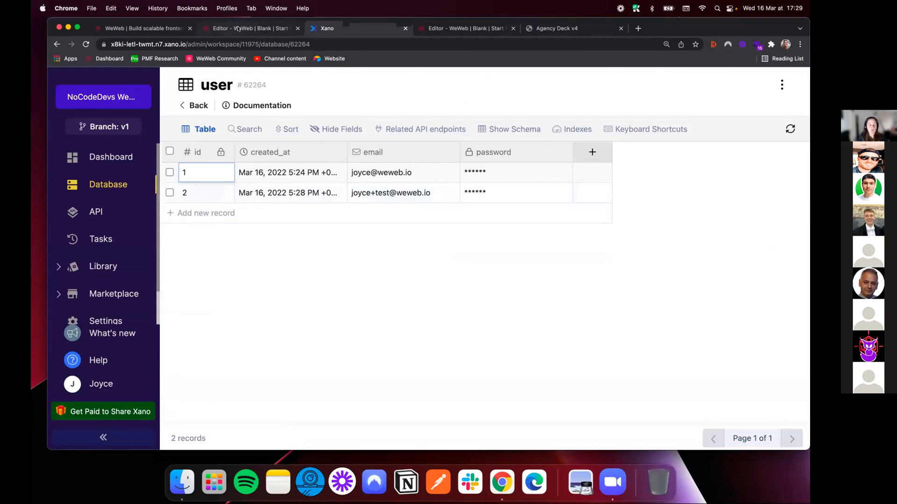
click(95, 185)
click(303, 252)
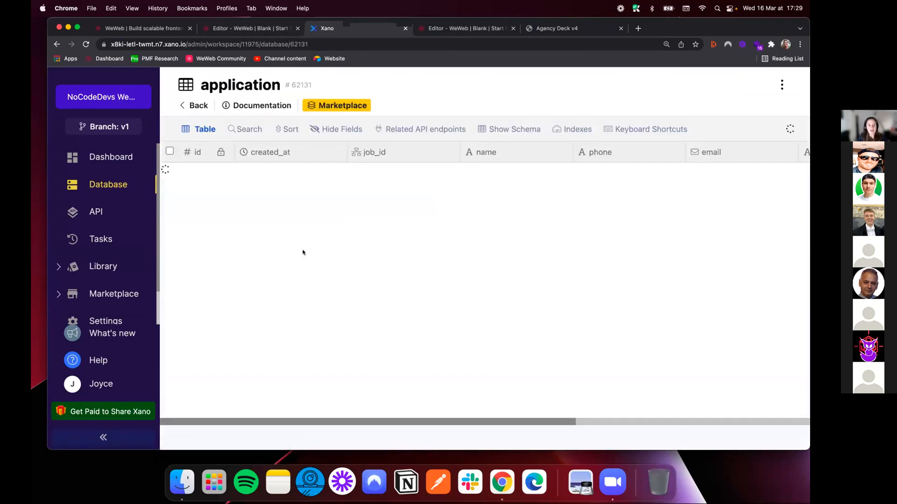
Return to the WeWeb editor and close the user_id formula and the Send application to Xano workflow
click(252, 29)
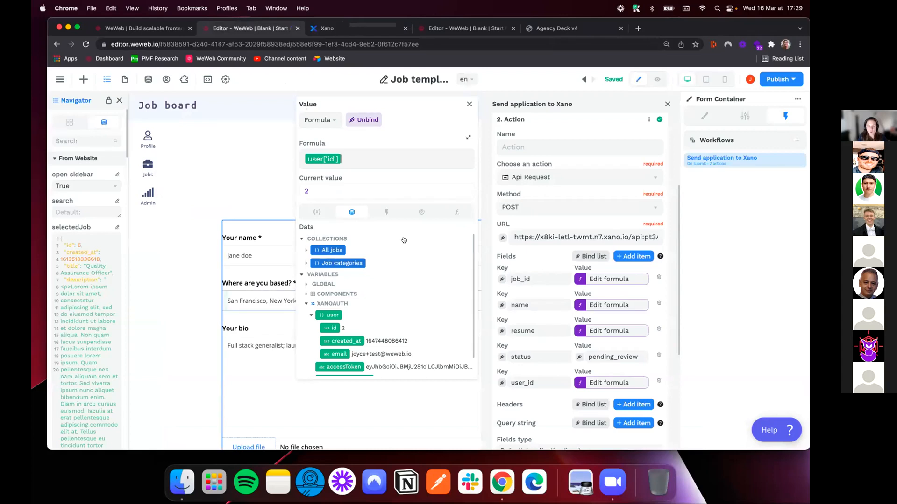
click(469, 104)
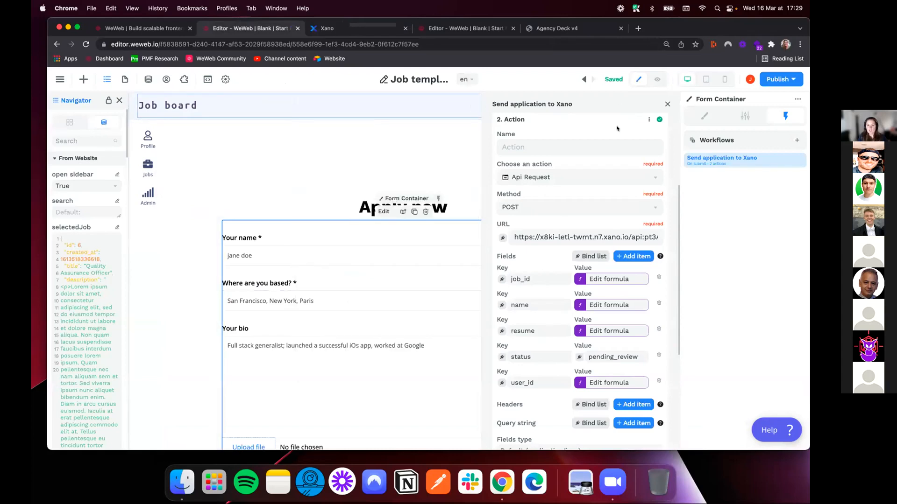
click(667, 104)
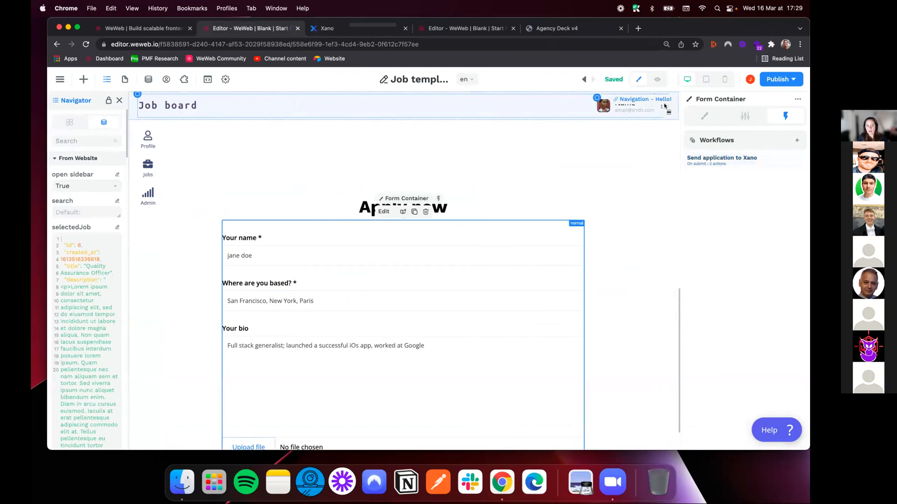
Preview the page and submit a test application with the applicant's name, location Paris, bio "cookies" and the file Agency Deck.pdf
click(657, 79)
click(394, 213)
text(Joyce)
click(379, 250)
text(Paris)
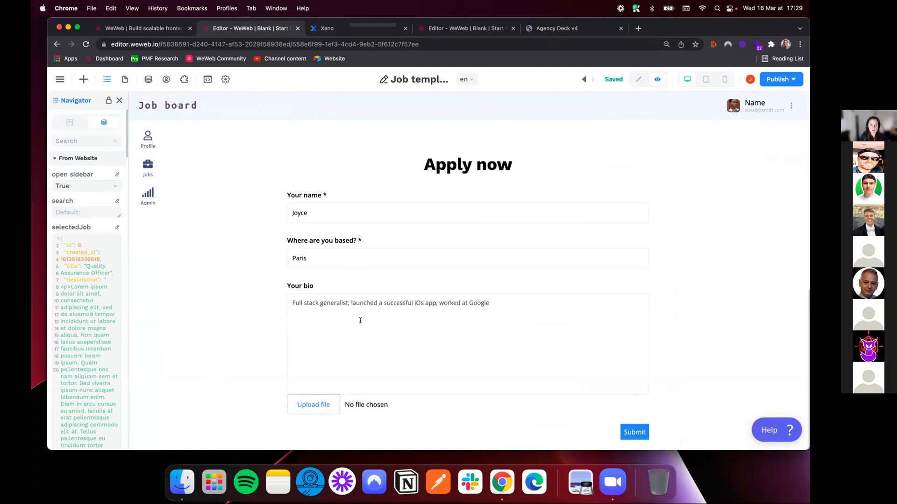
text(cookies)
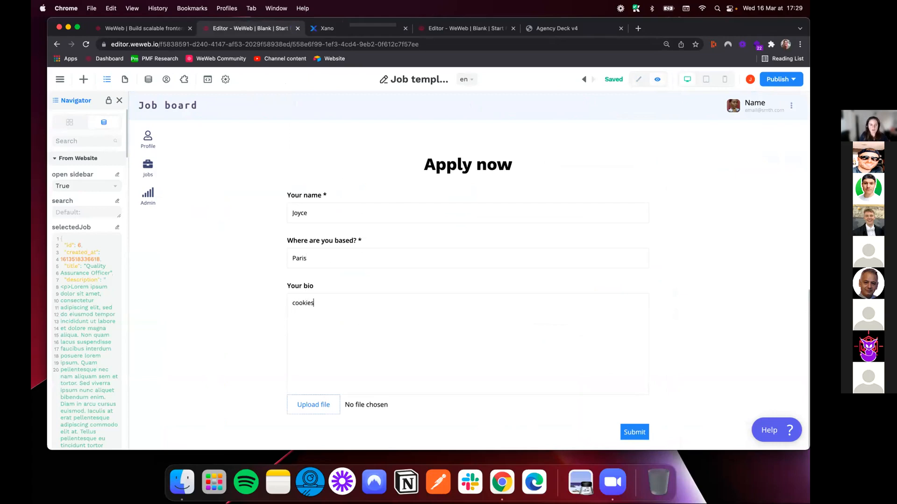
click(312, 405)
click(346, 211)
click(584, 320)
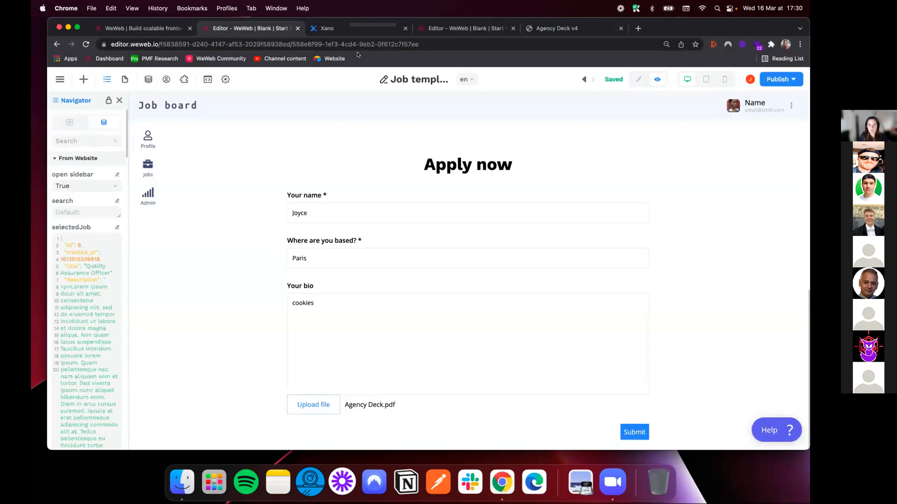
Switch to Xano, reload the application table and check the latest application record
click(328, 29)
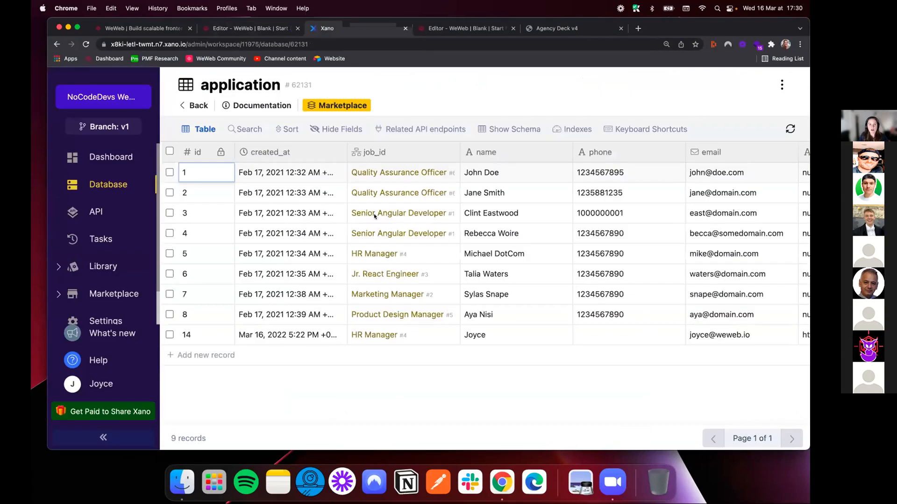
click(320, 41)
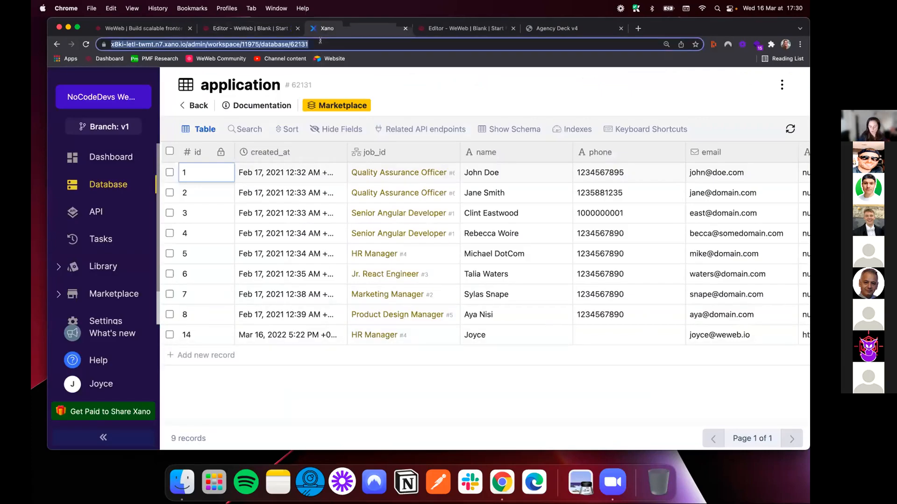
key(Return)
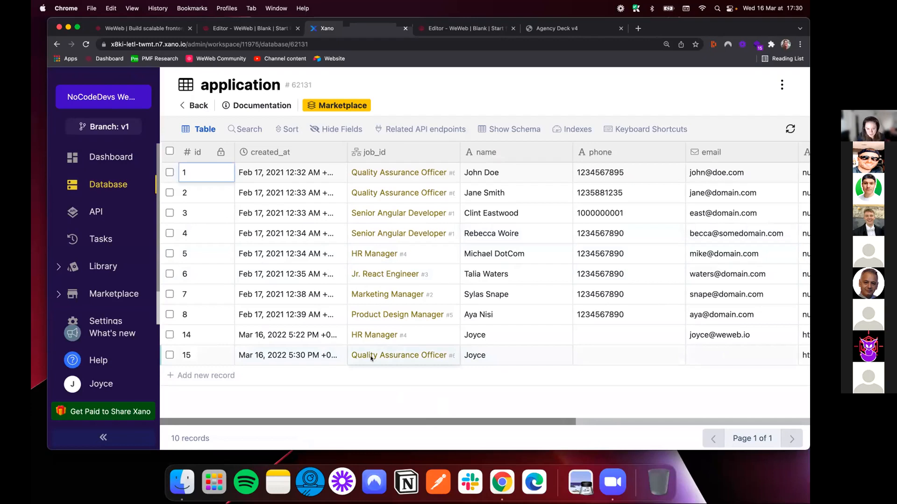
Check the newest application record's resume, status and user_id values, and return to the Apply now form in the WeWeb editor
drag(436, 419, 601, 420)
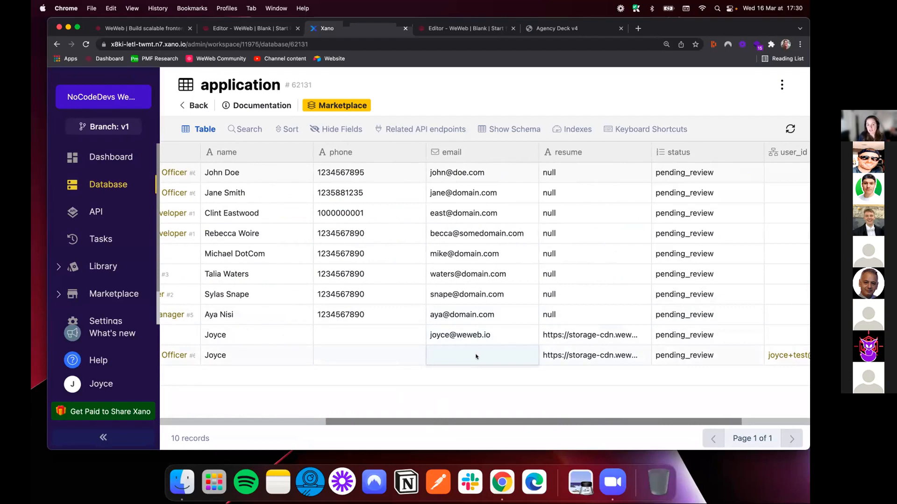
scroll(654, 407, right, 5)
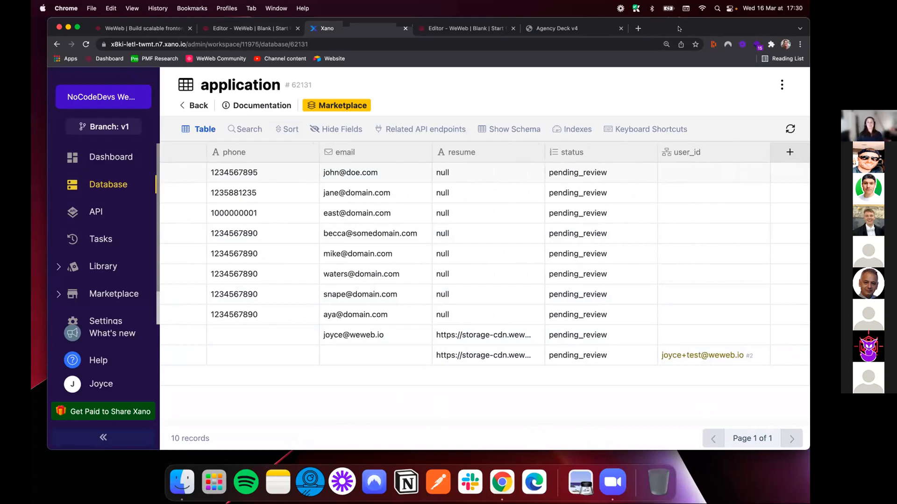
click(262, 28)
scroll(301, 281, up, 5)
scroll(301, 282, down, 9)
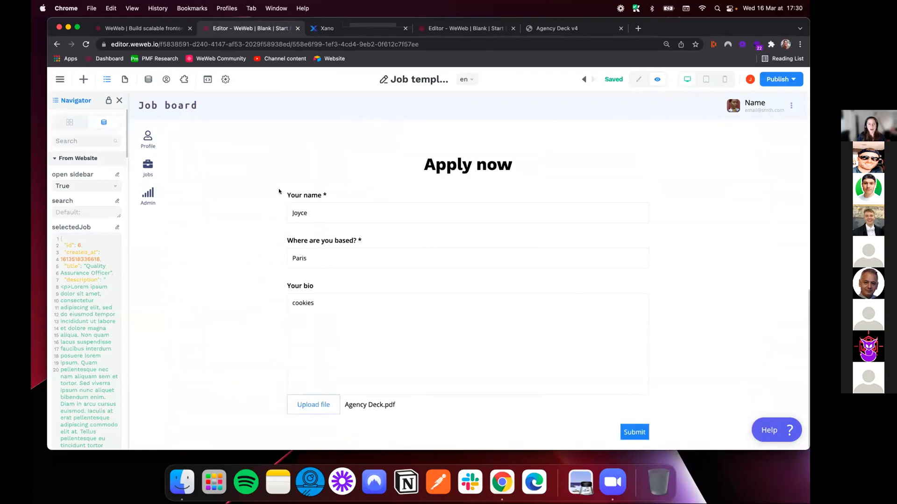
Leave preview, inspect the workflows of the application Form Container, and go to the Jobs page
click(636, 79)
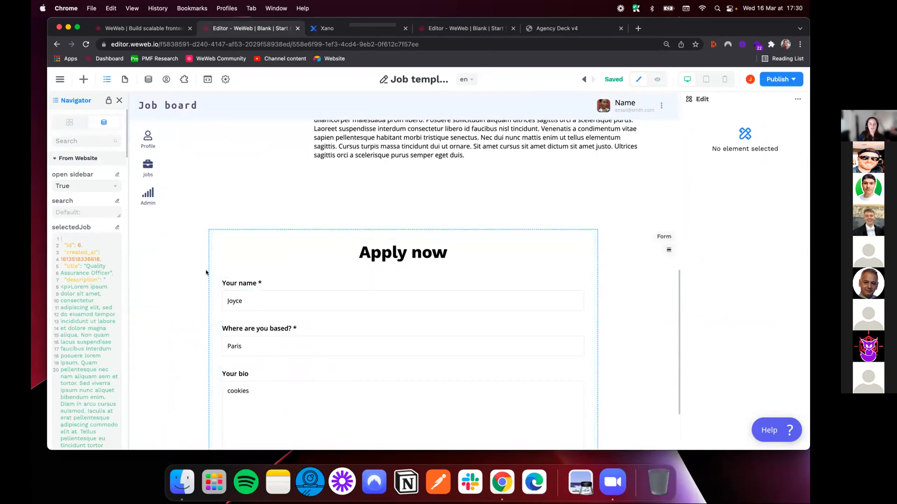
click(223, 265)
click(786, 116)
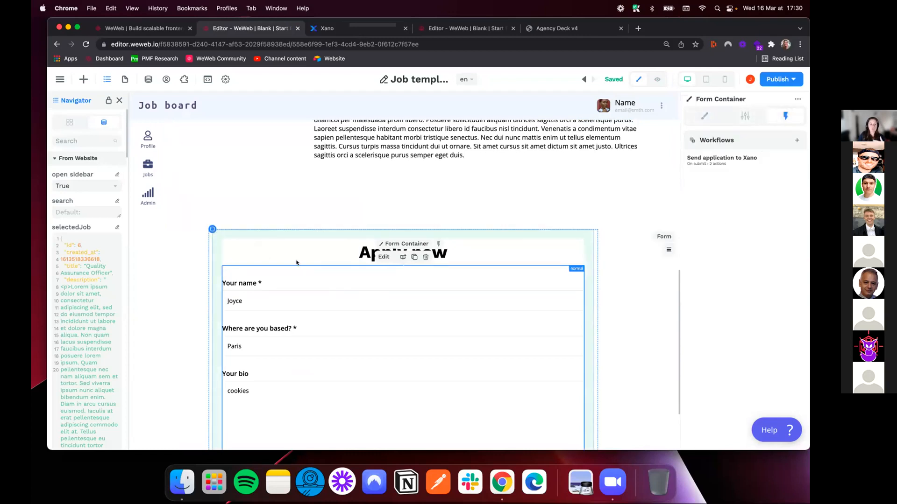
scroll(425, 293, up, 10)
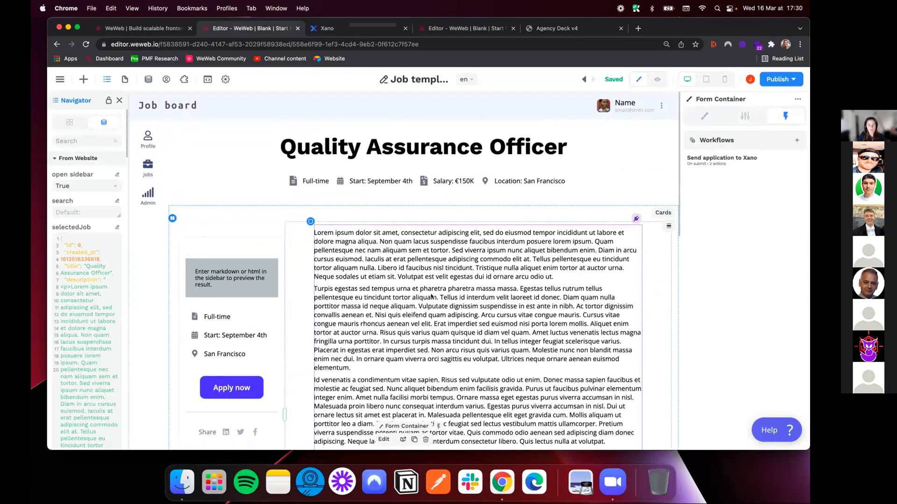
click(122, 79)
click(70, 180)
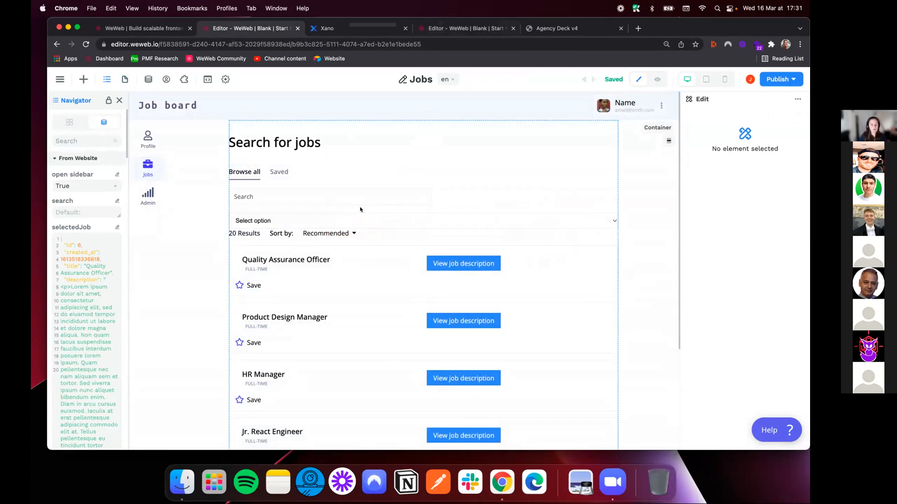
Switch to the other WeWeb job board project, preview its Jobs page and look over the job cards
click(462, 29)
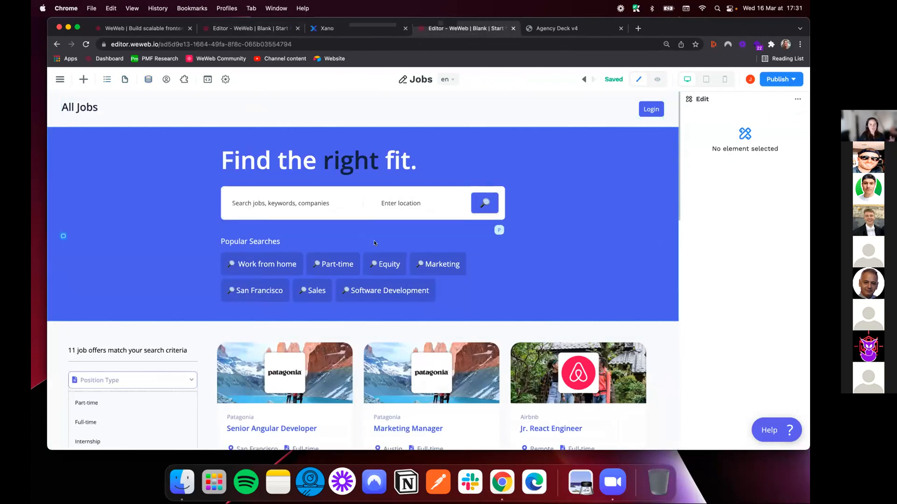
scroll(151, 188, down, 5)
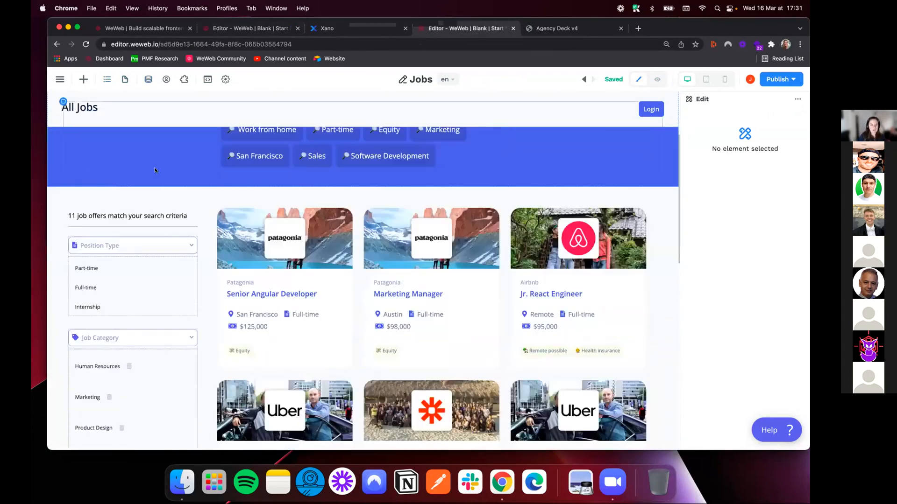
click(657, 79)
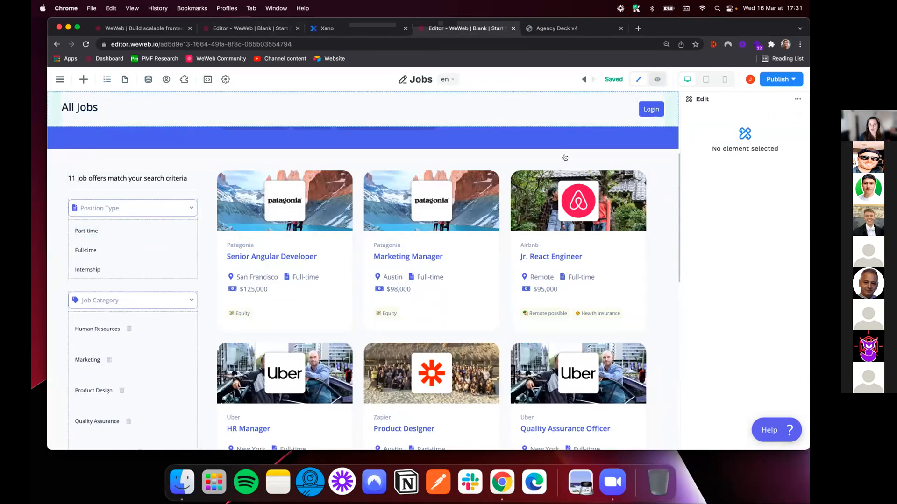
scroll(151, 315, down, 3)
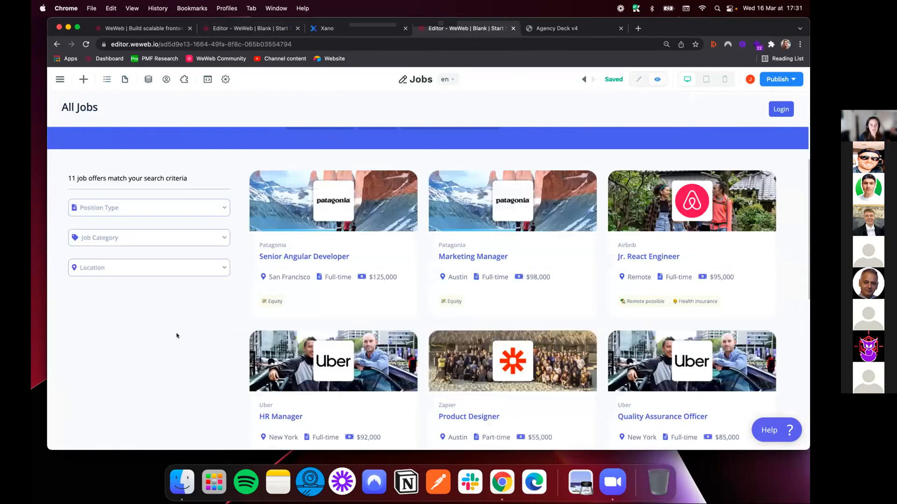
Filter the previewed job list by position type, trying Part-time and Full-time
scroll(177, 336, up, 4)
click(179, 377)
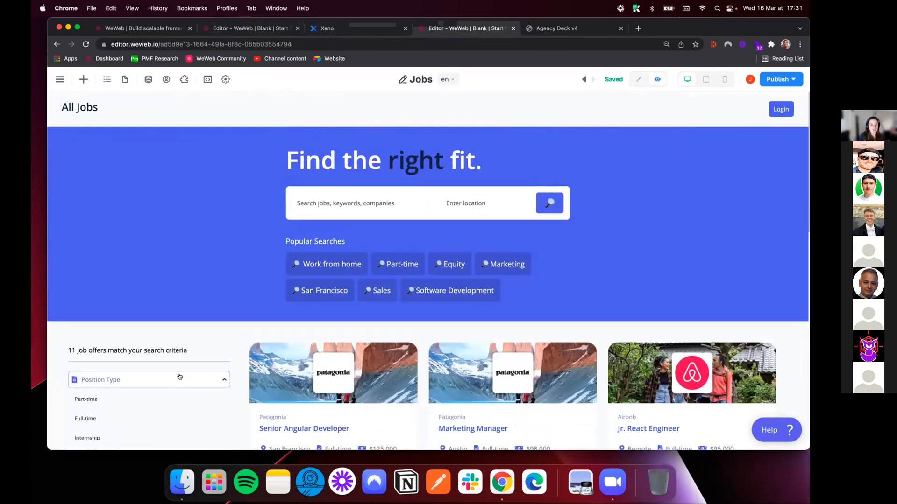
click(94, 400)
scroll(140, 364, down, 2)
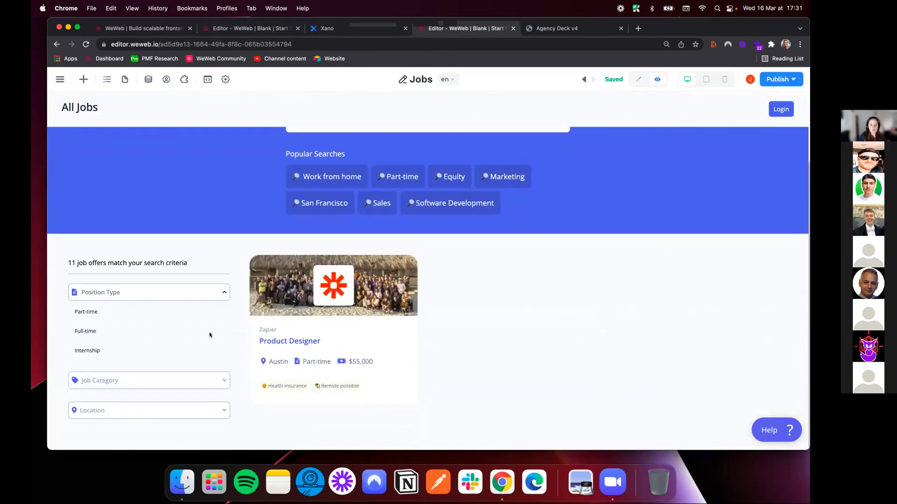
click(97, 330)
scroll(516, 251, up, 2)
Open the Senior Angular Developer job and review its detail page
click(355, 381)
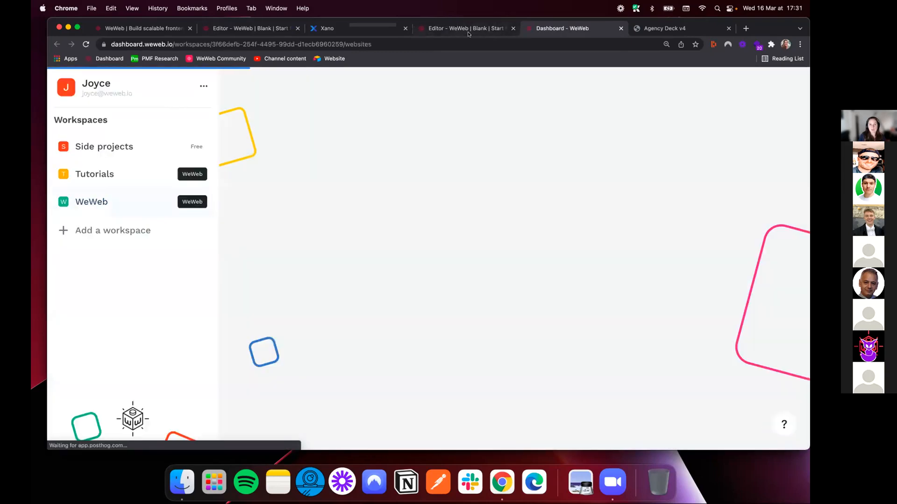
click(470, 29)
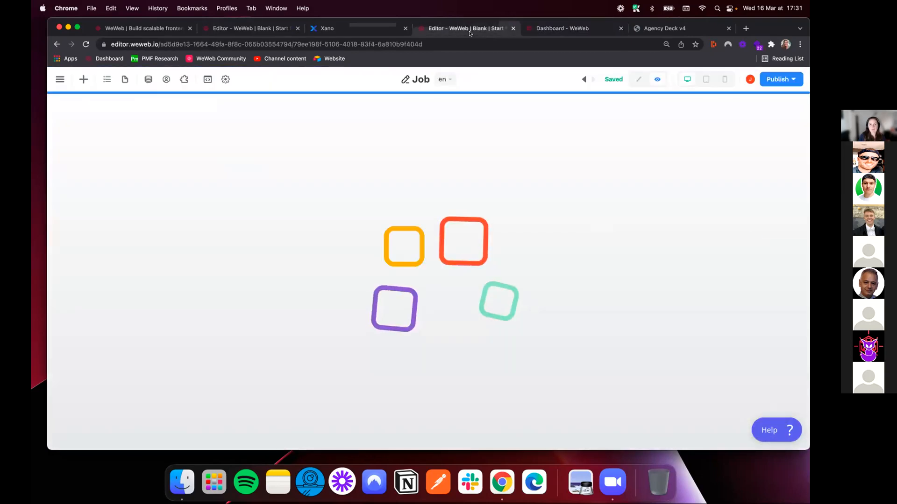
scroll(516, 227, down, 8)
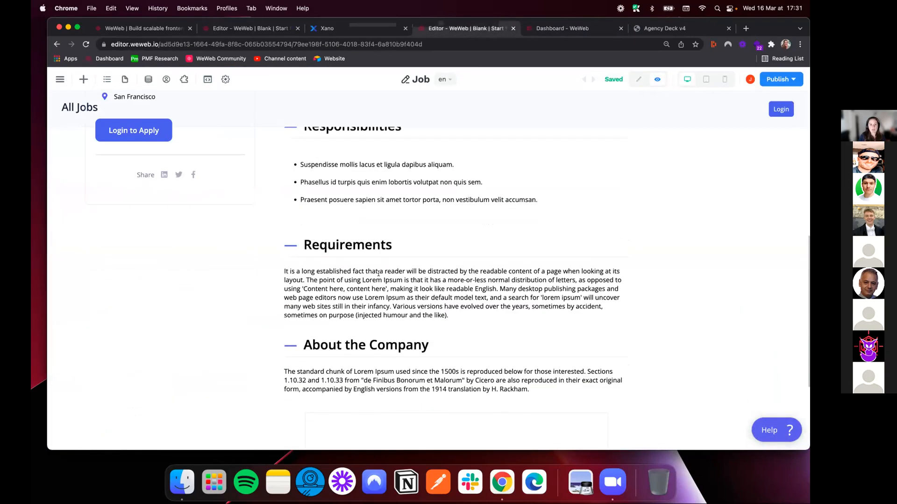
scroll(397, 265, up, 8)
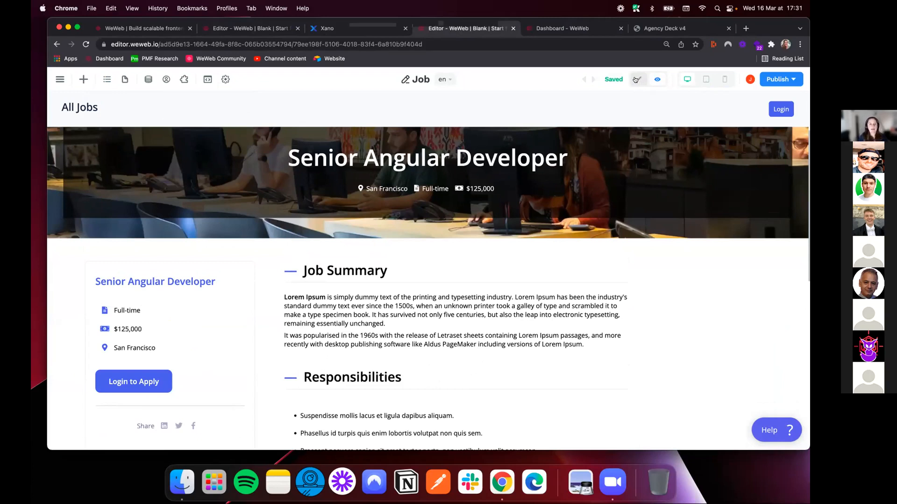
Return to the first WeWeb project and inspect the workflows of the Save star icon on the Quality Assurance Officer job
click(232, 29)
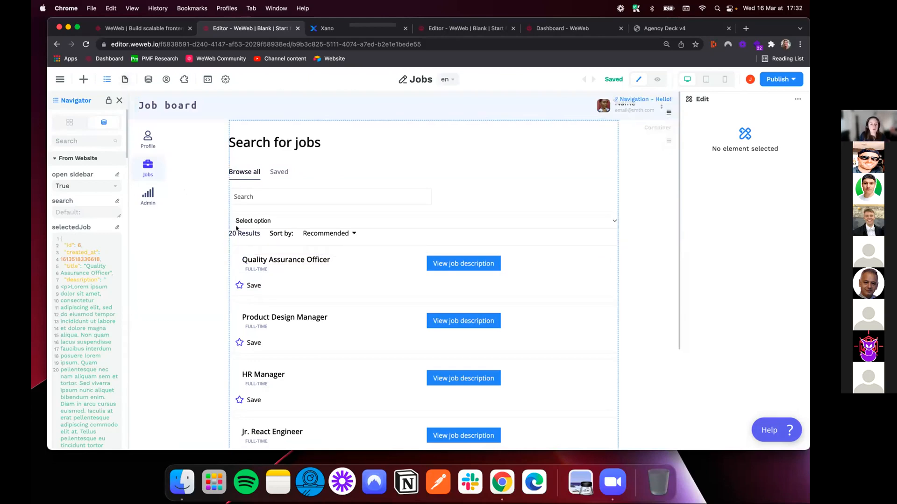
click(240, 286)
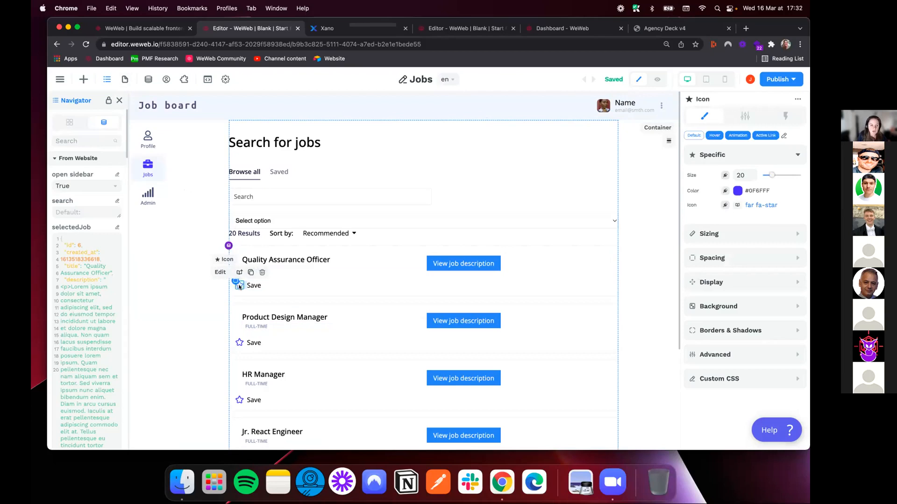
click(787, 115)
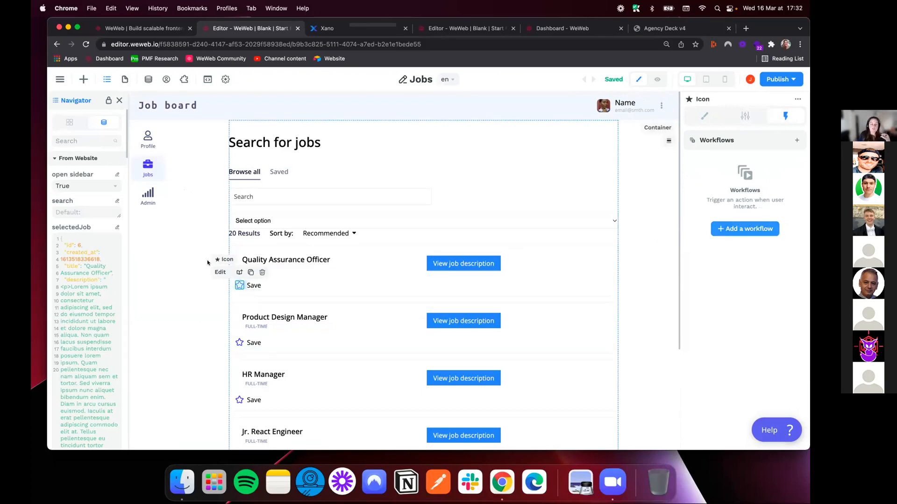
Look through the About and Social Profiles forms on the Profile page and return to the Jobs page
click(124, 79)
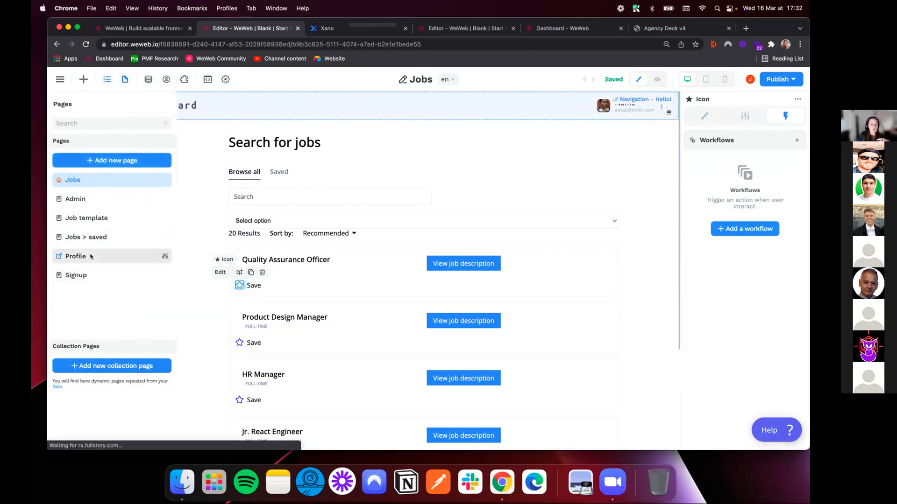
click(75, 257)
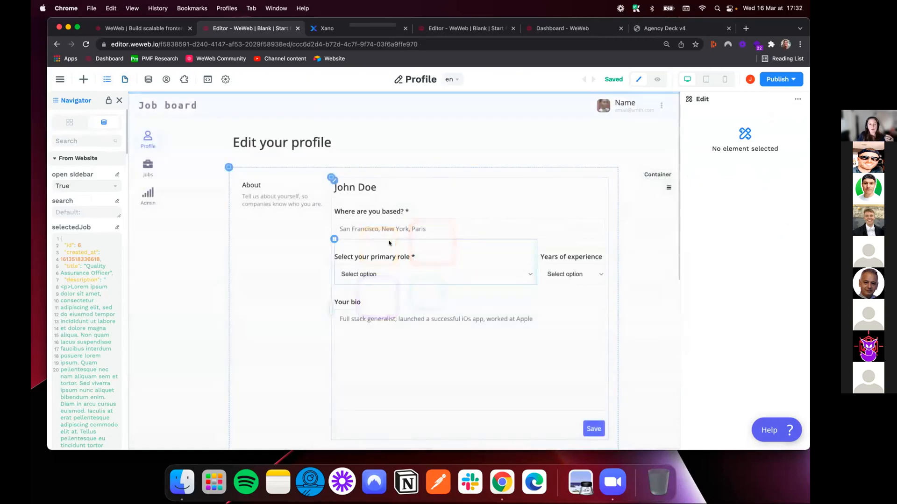
scroll(328, 383, down, 5)
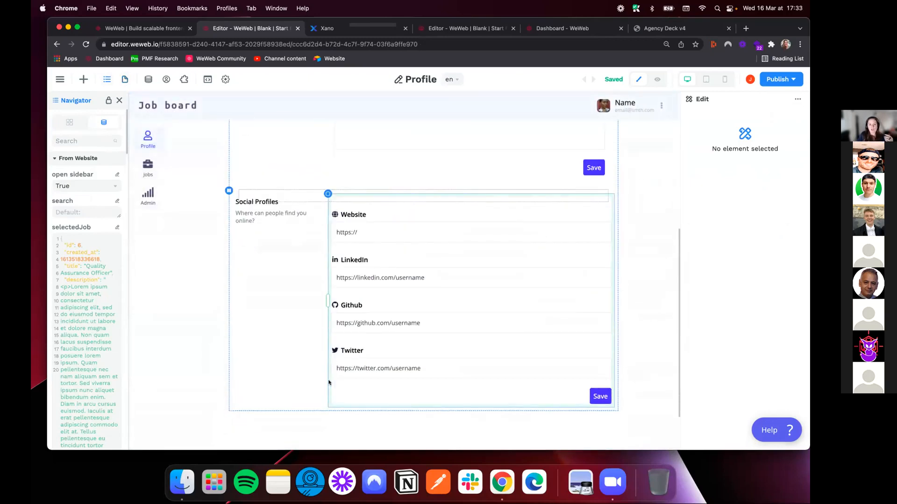
scroll(322, 307, up, 5)
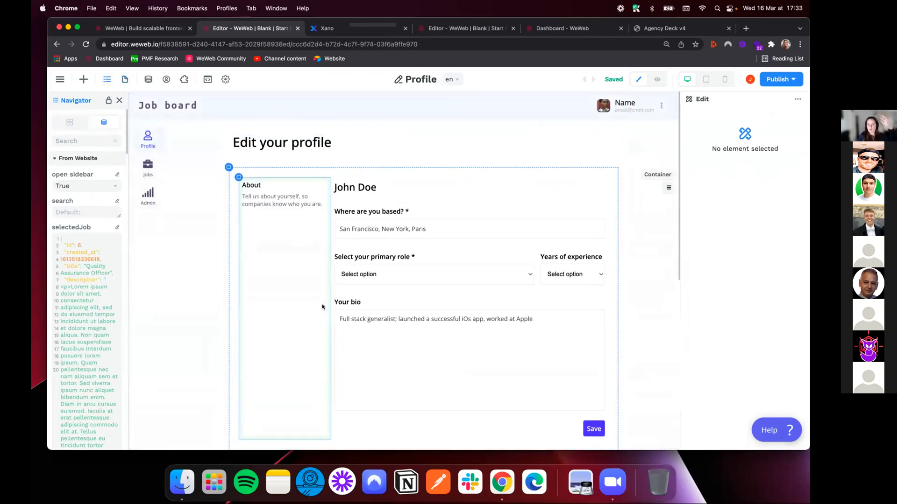
click(121, 80)
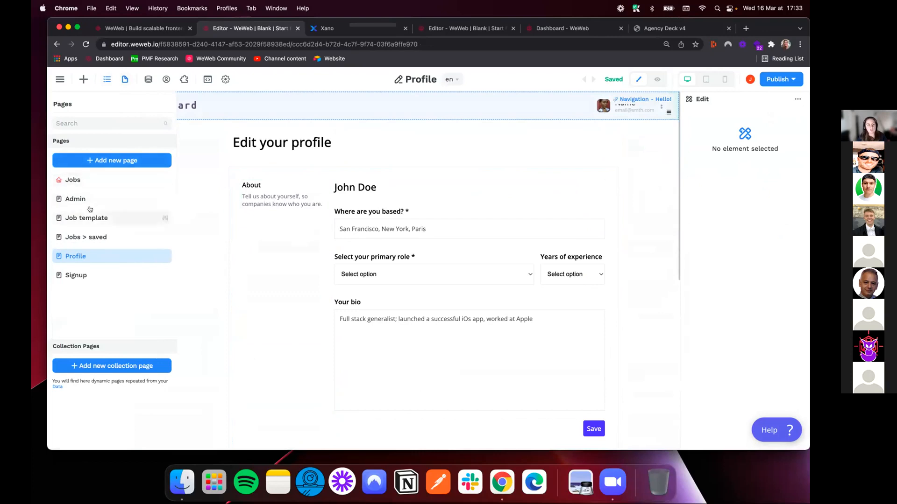
click(70, 180)
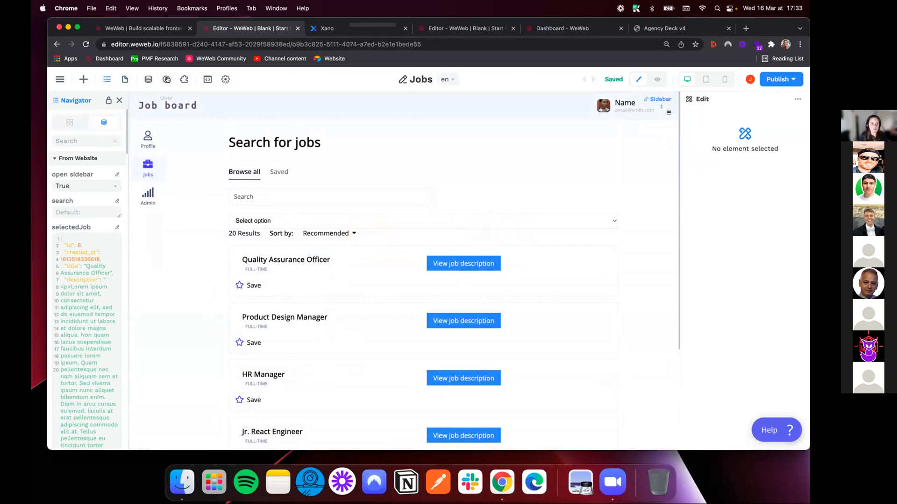
Create an Array variable named savedJobs that is saved in local storage
click(149, 79)
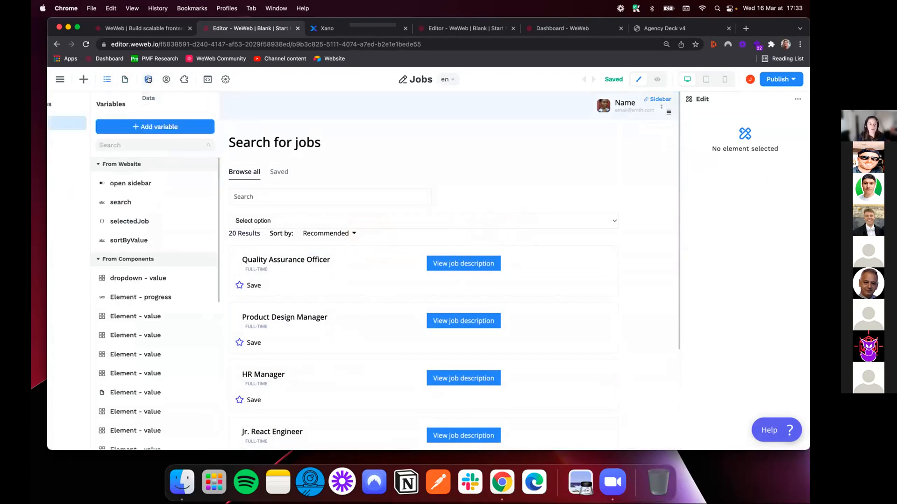
click(210, 127)
click(316, 157)
text(saved)
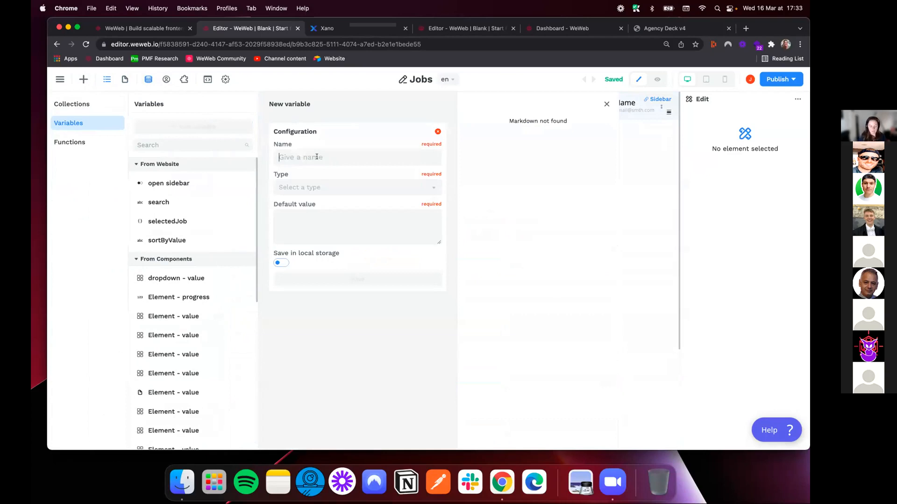
text(Jobs)
click(322, 186)
click(310, 262)
click(282, 243)
click(386, 261)
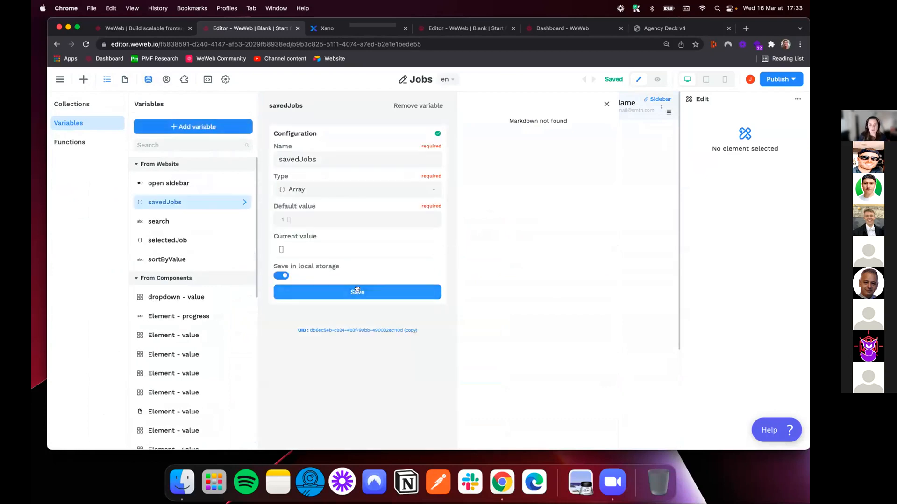
click(606, 104)
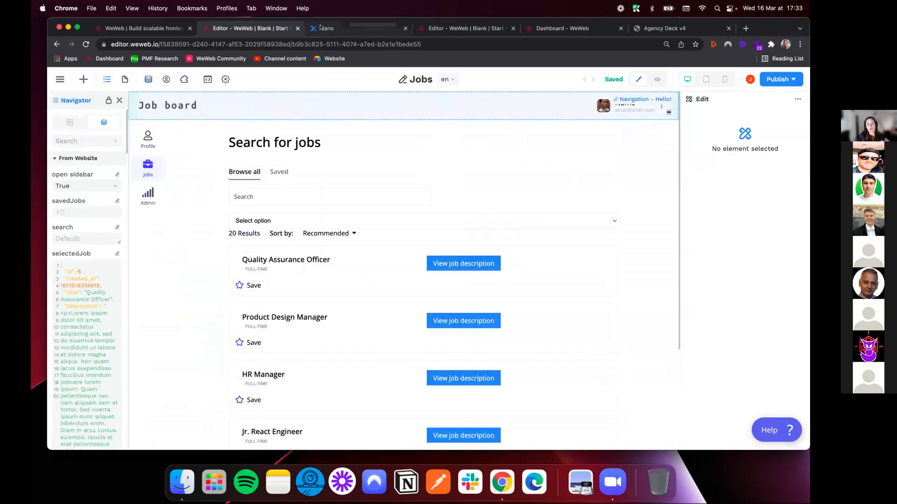
Switch to Xano and open the user table from the database to examine its fields and records
click(322, 28)
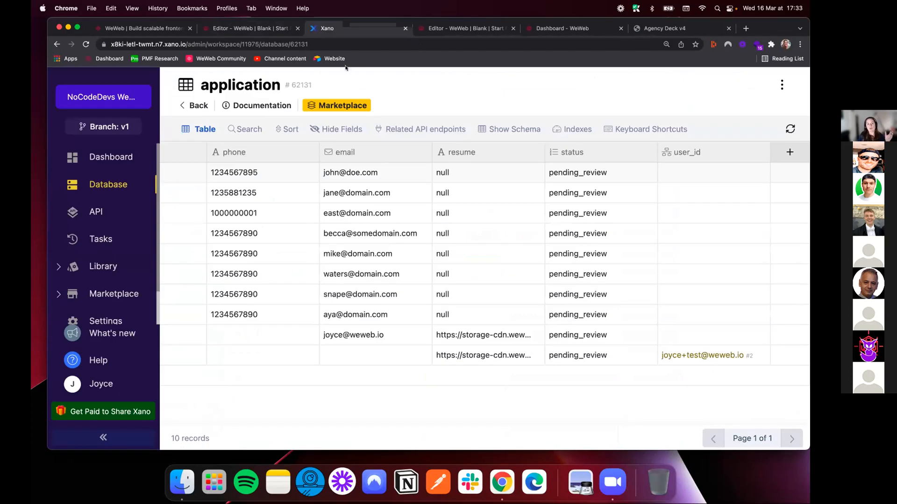
click(96, 211)
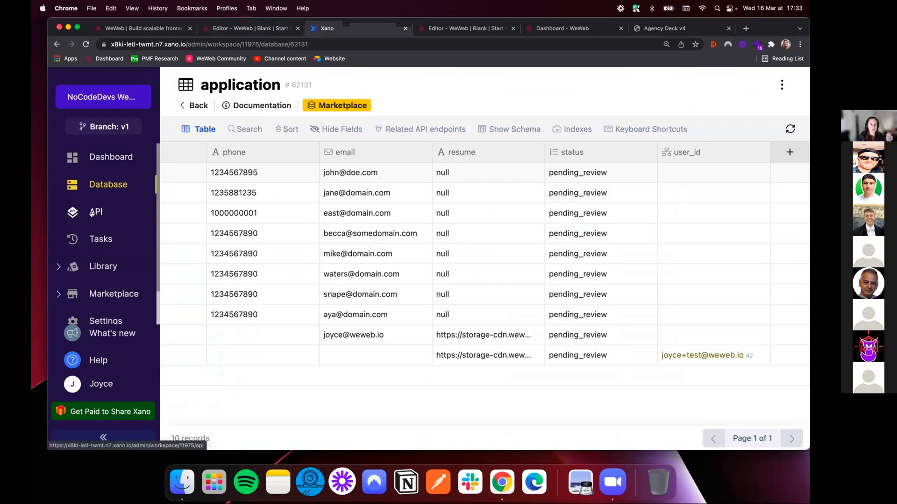
click(527, 202)
click(108, 184)
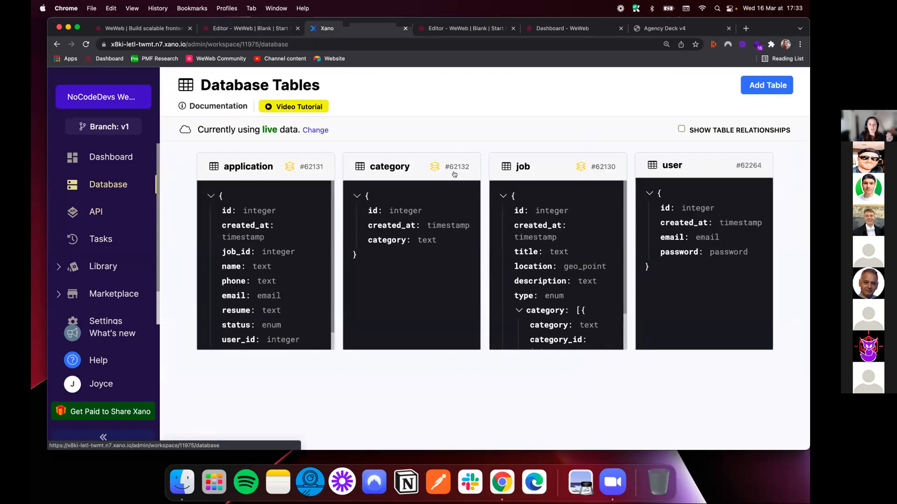
click(725, 285)
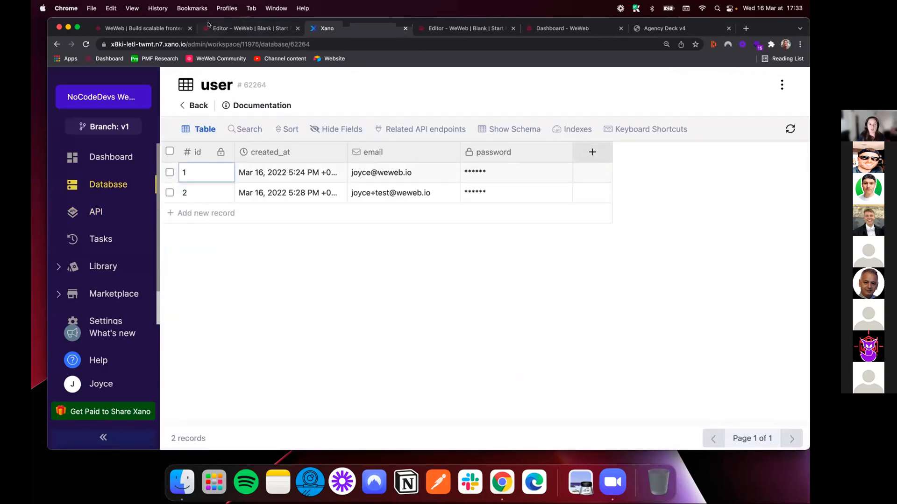
Return to the first WeWeb project and inspect the Quality Assurance Officer job's Save star icon and the Search input
click(240, 29)
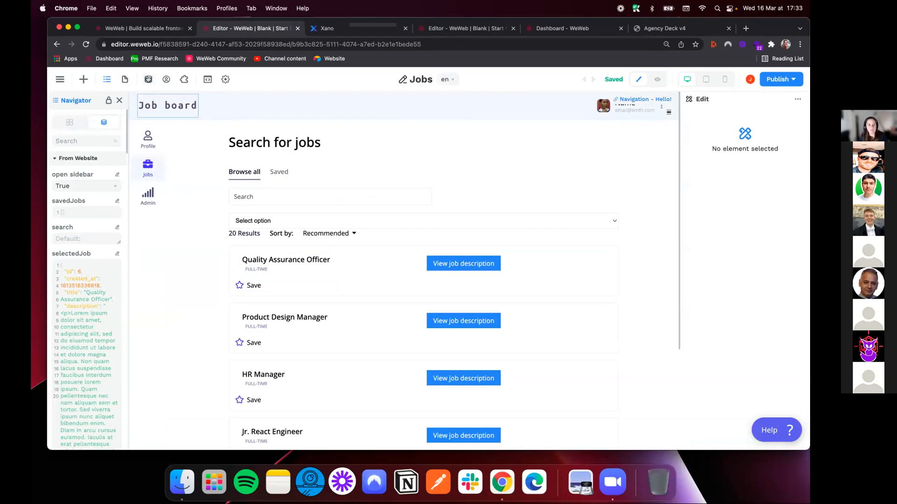
click(238, 284)
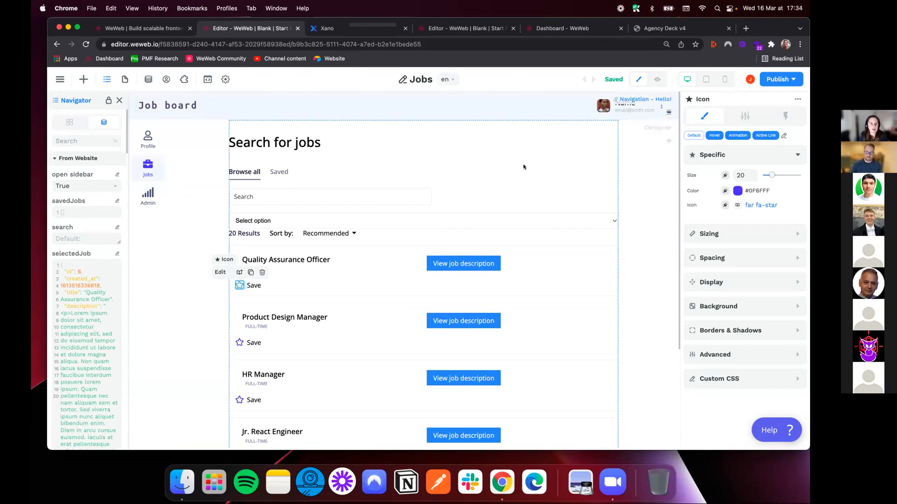
click(320, 191)
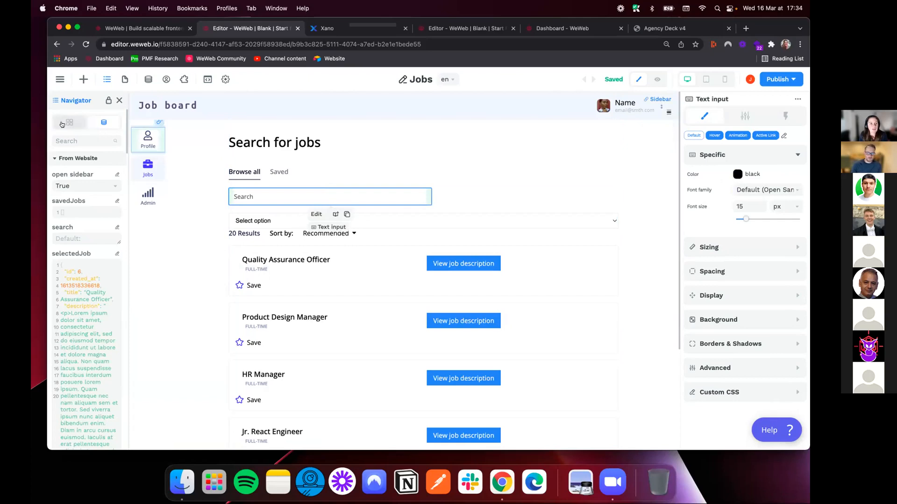
Look through the layout, basic and form elements that can be added to the Jobs page
click(119, 101)
click(83, 79)
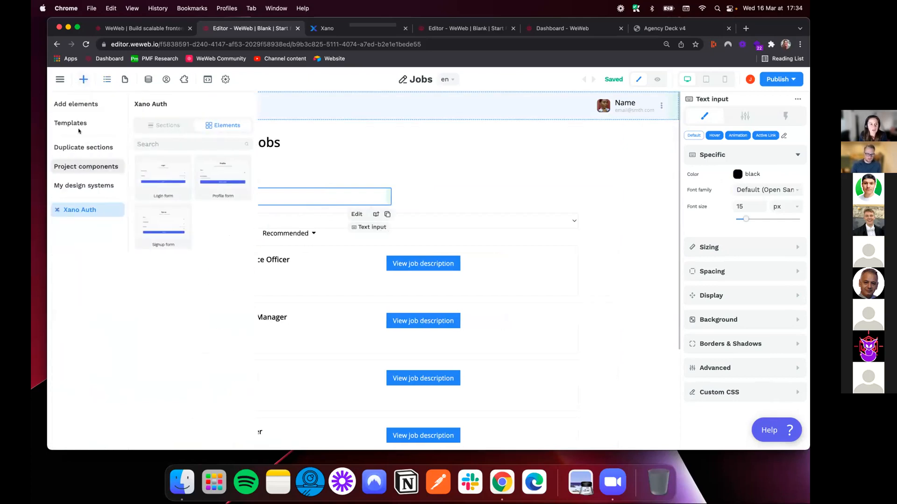
click(76, 104)
key(BackSpace)
key(BackSpace)
key(BackSpace)
key(BackSpace)
key(BackSpace)
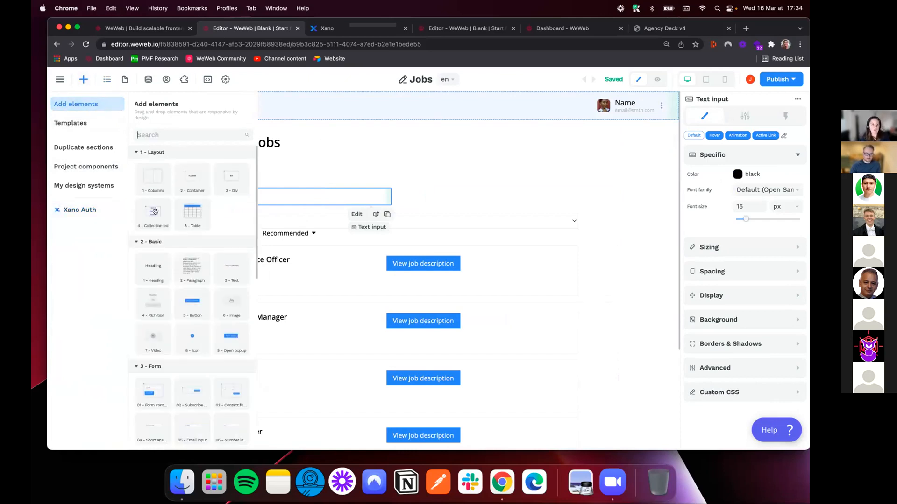
click(530, 193)
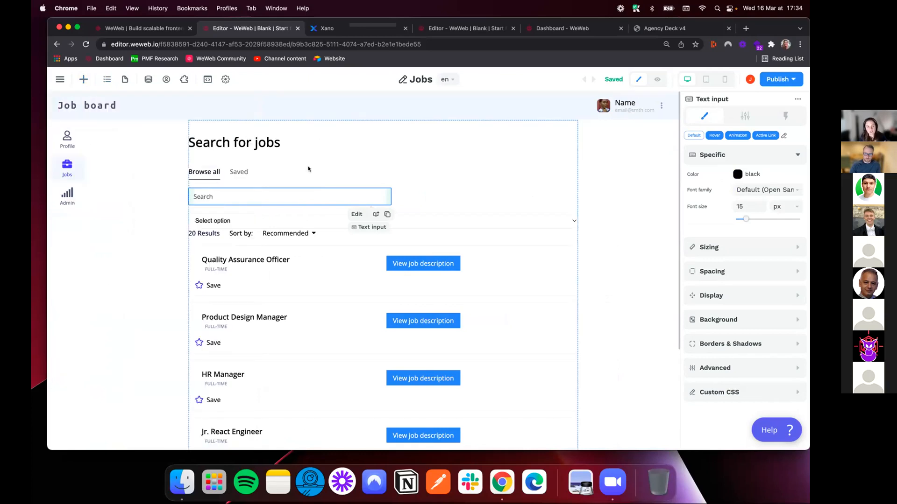
Inspect the element tree around the job Collection List and select the Flexbox holding the Browse all and Saved texts
click(187, 246)
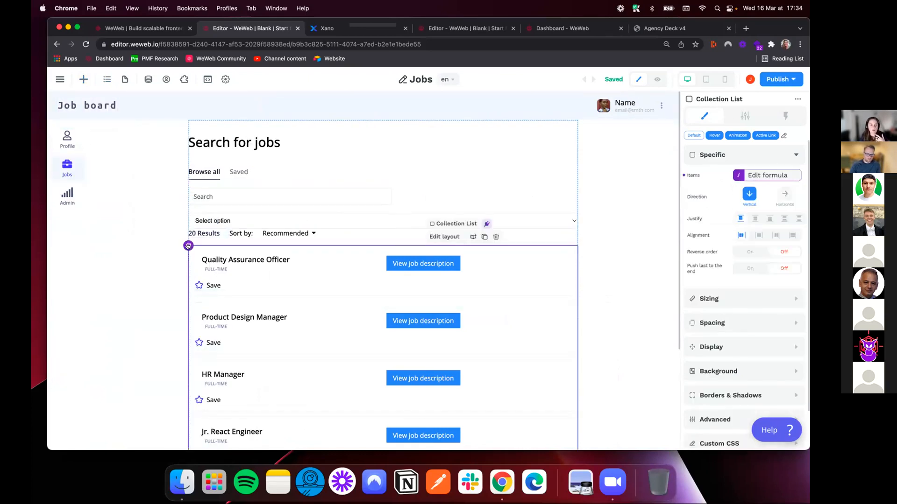
click(107, 79)
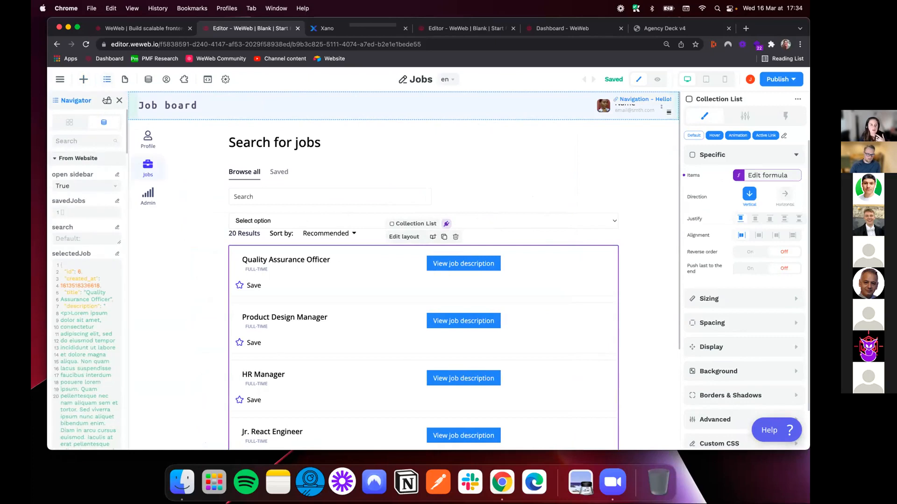
click(107, 100)
click(93, 124)
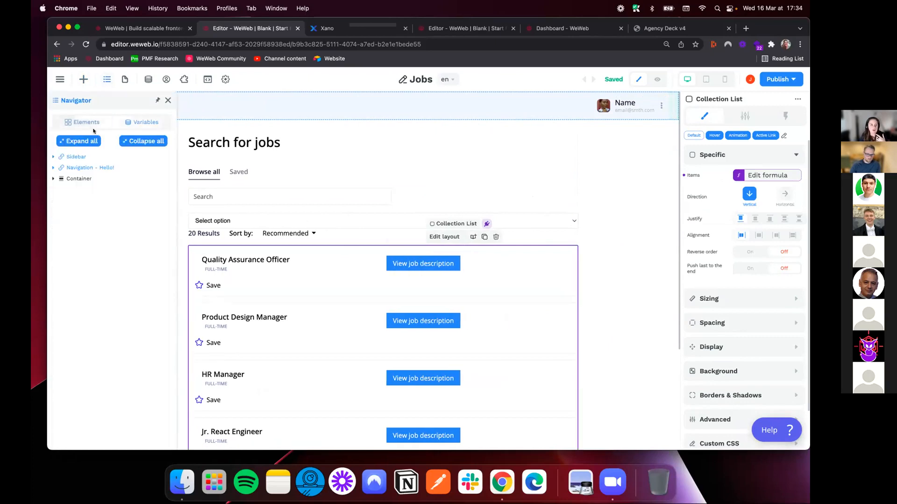
click(186, 244)
click(189, 245)
click(58, 243)
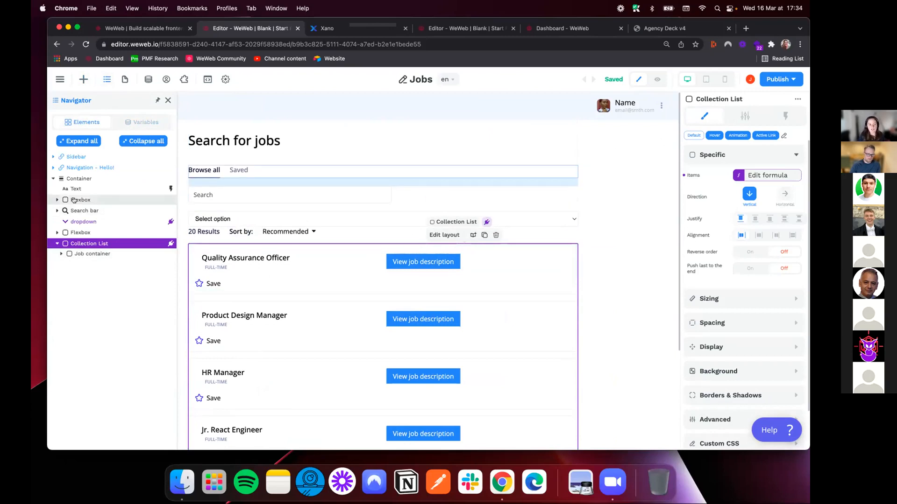
click(55, 200)
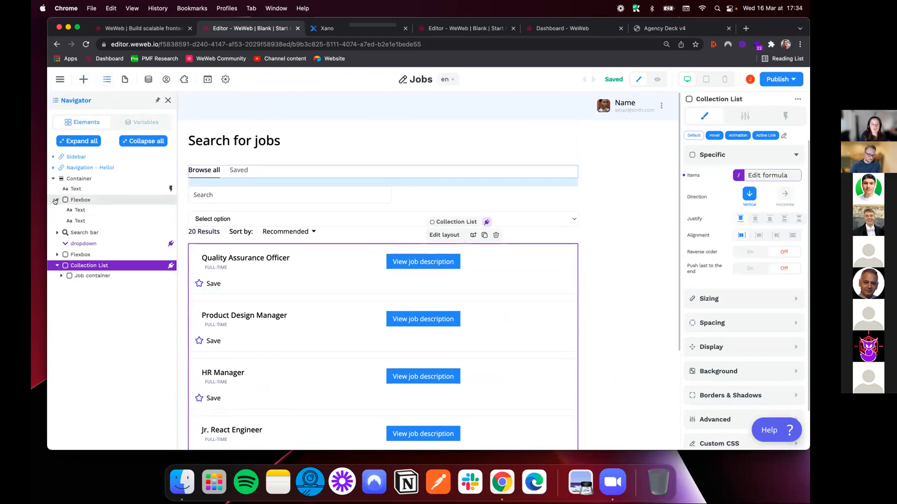
click(87, 201)
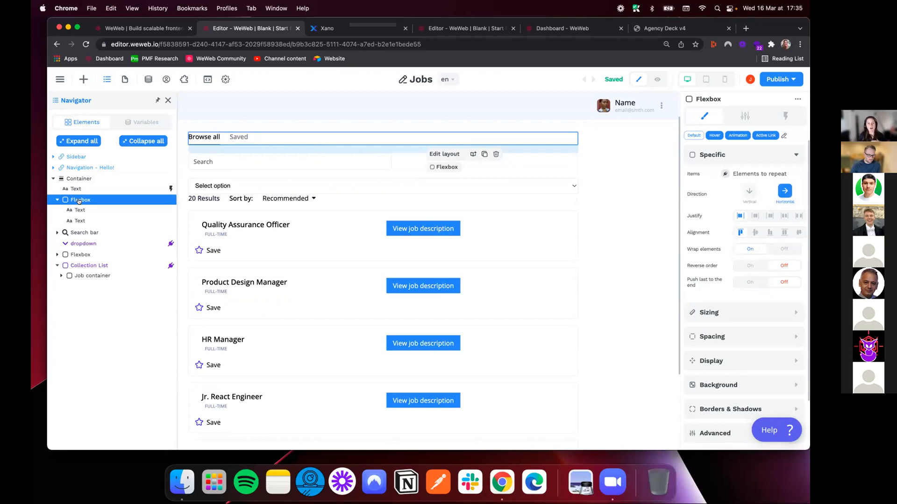
Switch to the other WeWeb project, show its All Jobs page in edit mode and inspect the Senior Angular Developer card's container
click(462, 30)
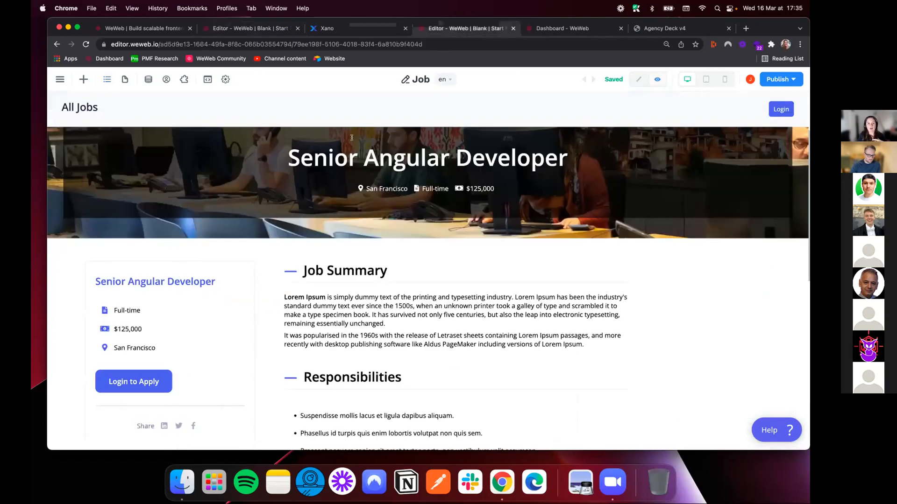
click(79, 106)
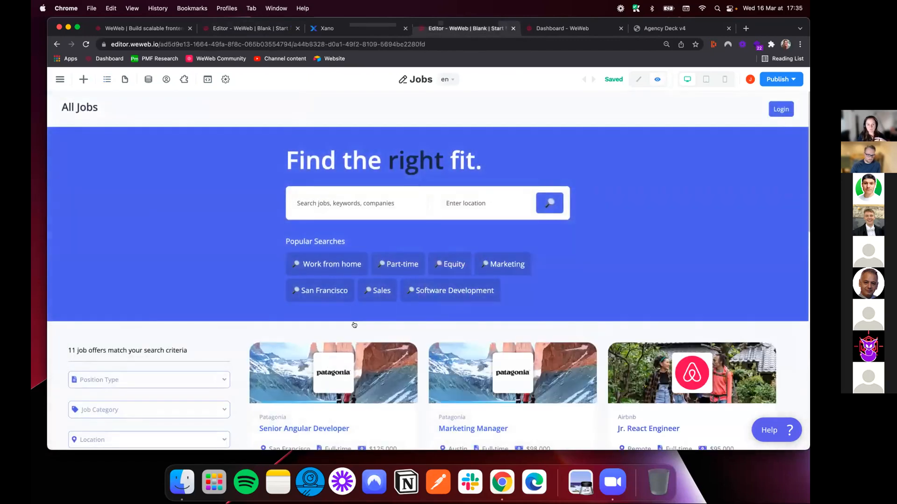
click(639, 79)
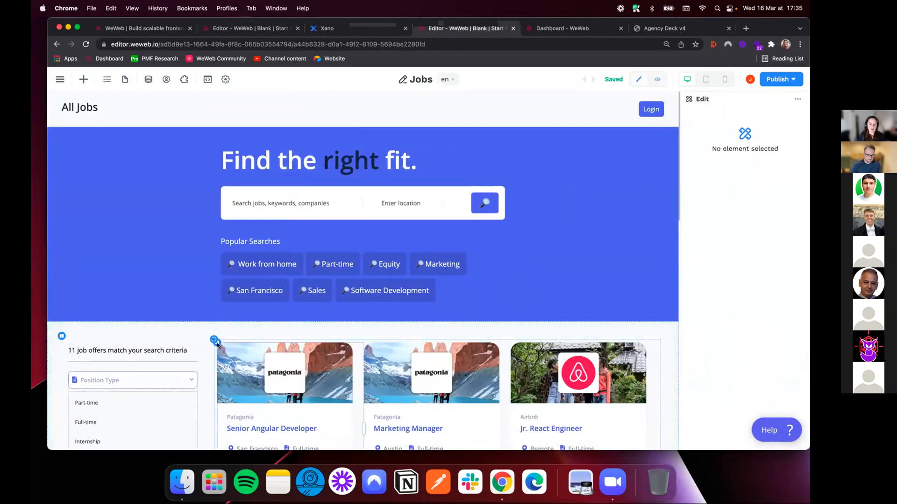
click(243, 357)
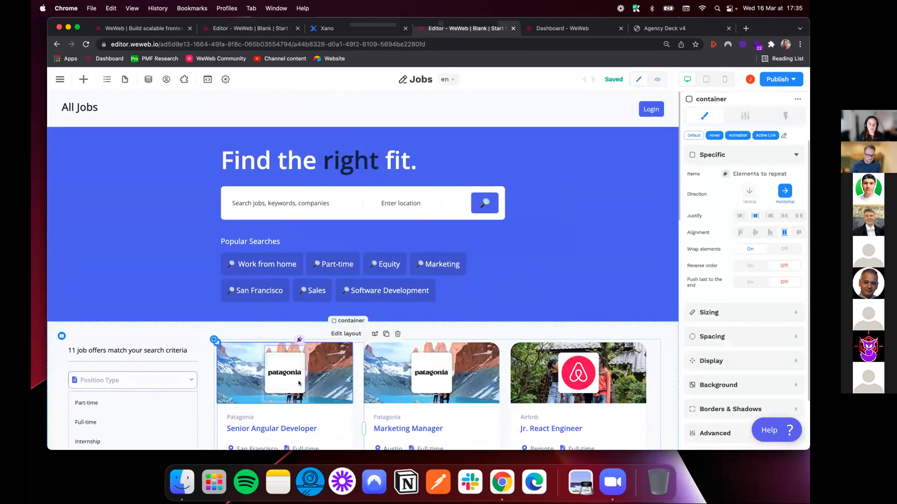
scroll(251, 410, down, 3)
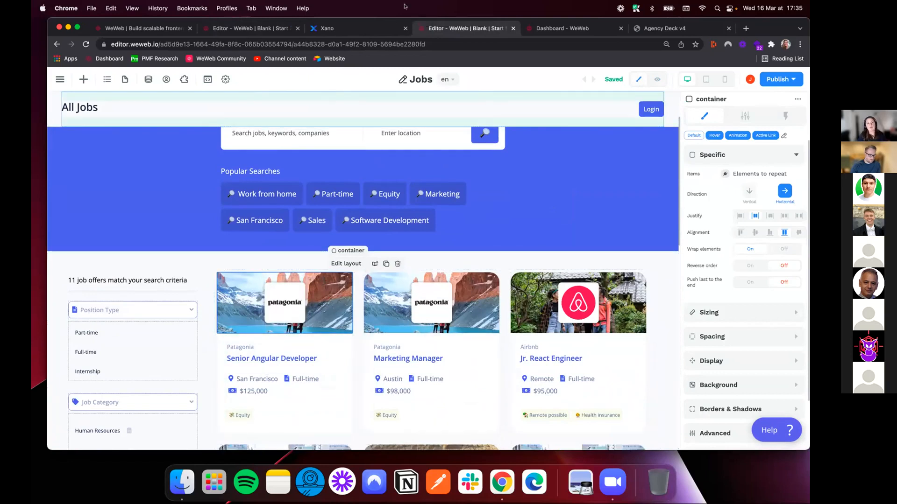
Return to the first project, open the Items formula of the job Collection List and examine the variables from Xano Auth
click(209, 28)
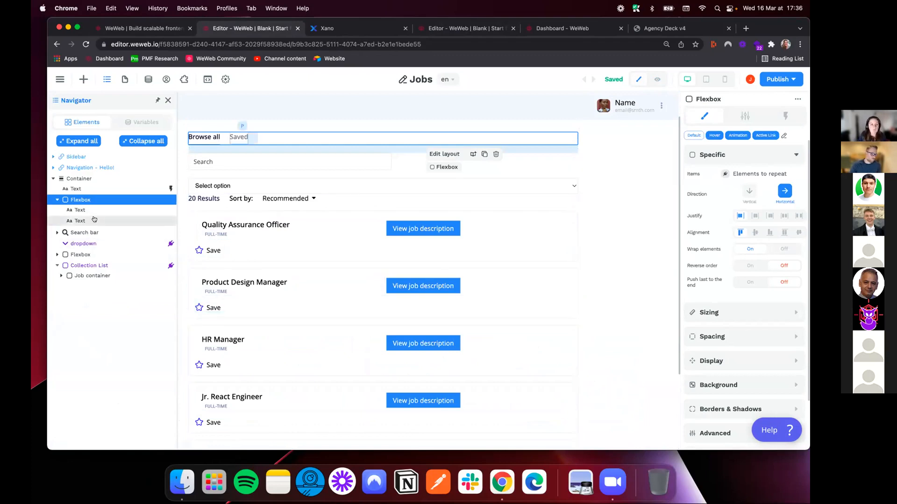
click(191, 214)
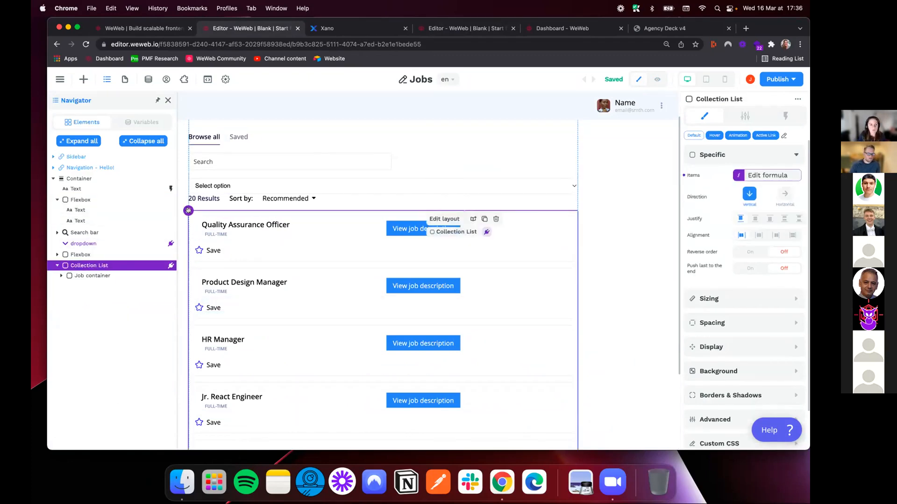
click(789, 174)
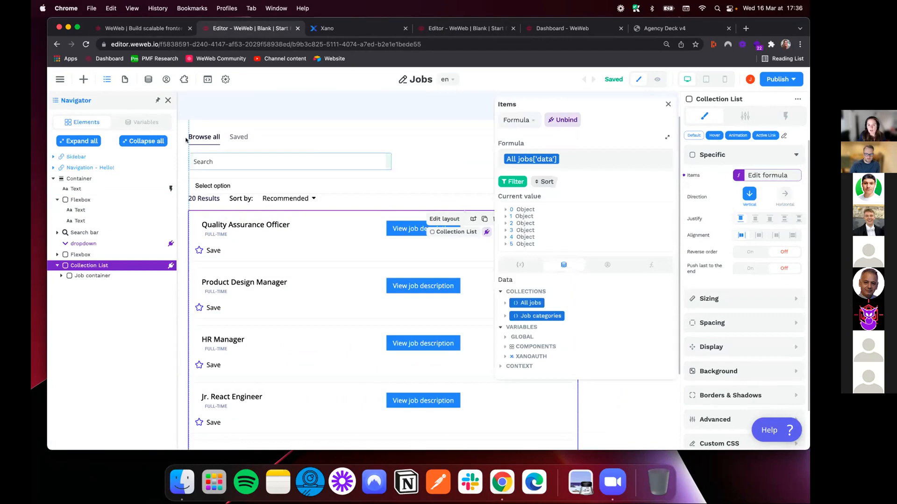
click(125, 117)
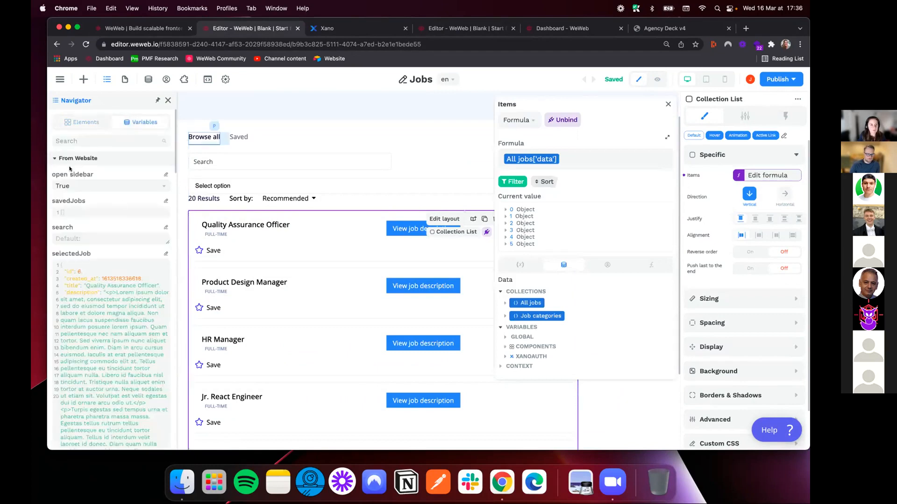
click(54, 160)
click(52, 173)
click(55, 186)
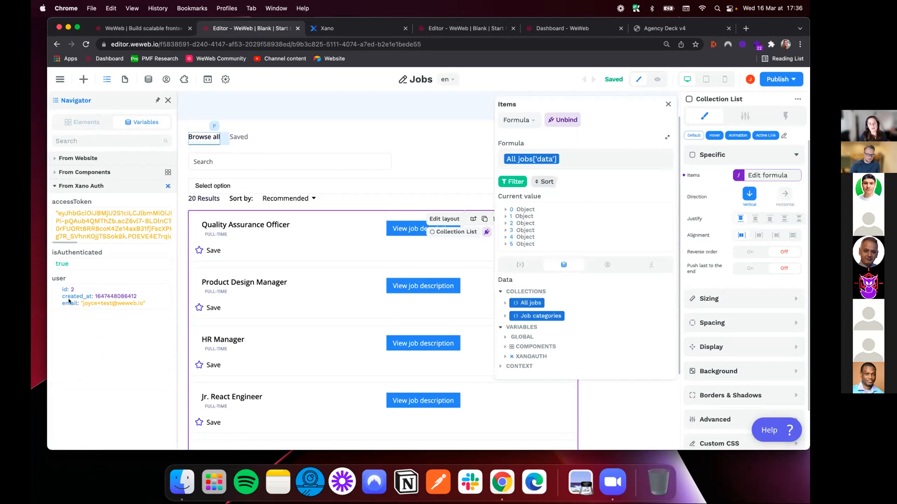
Try to add a category Contains condition to the All jobs filter and explore the Xano Auth user fields for its value
click(513, 182)
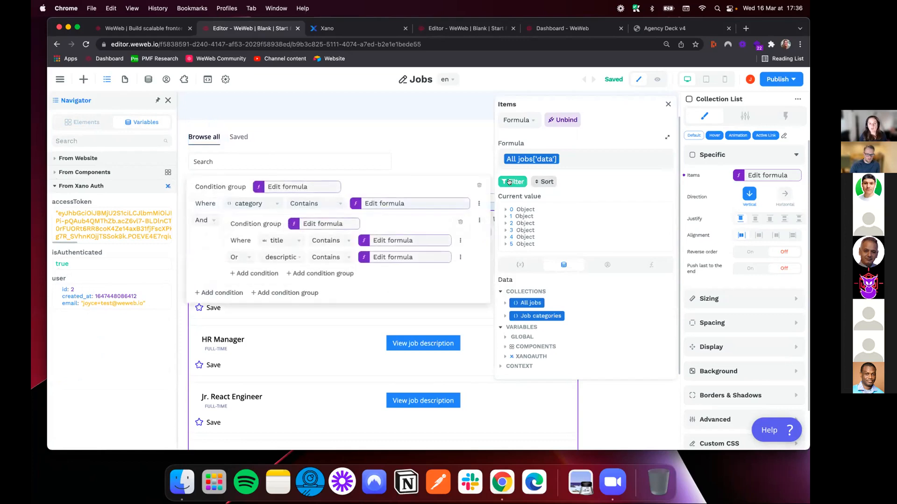
click(238, 293)
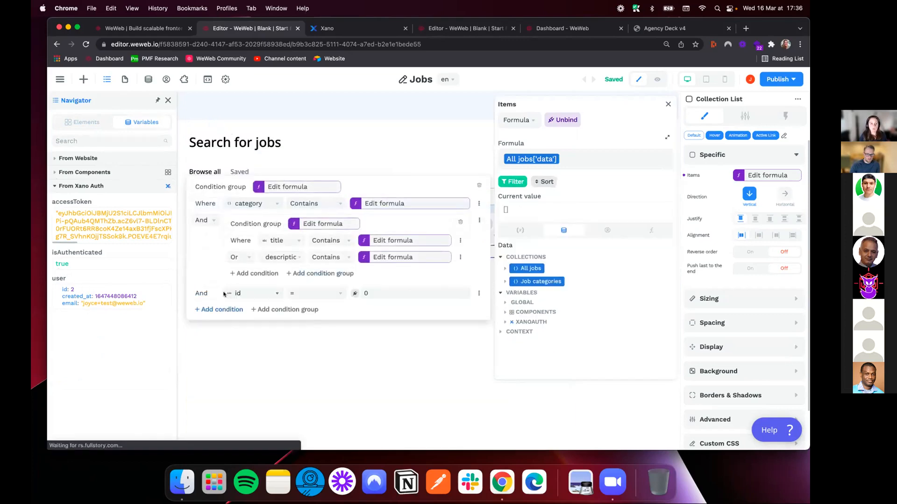
click(252, 295)
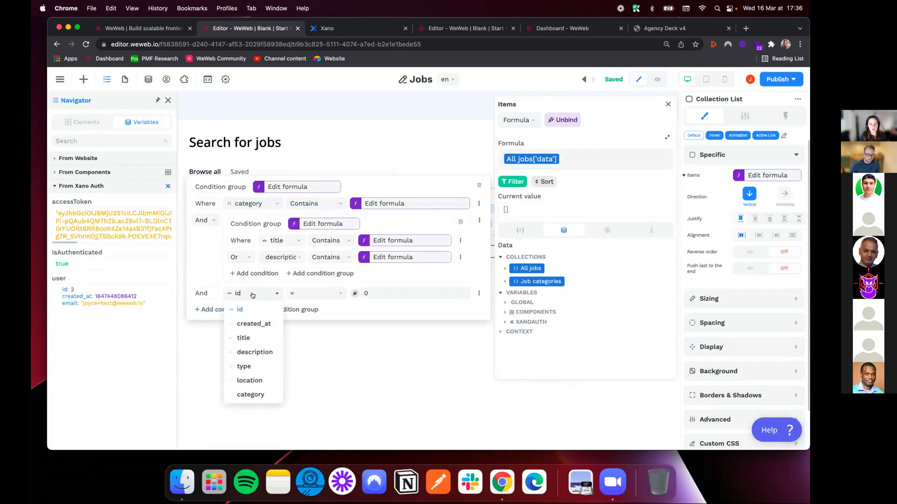
click(251, 395)
click(369, 294)
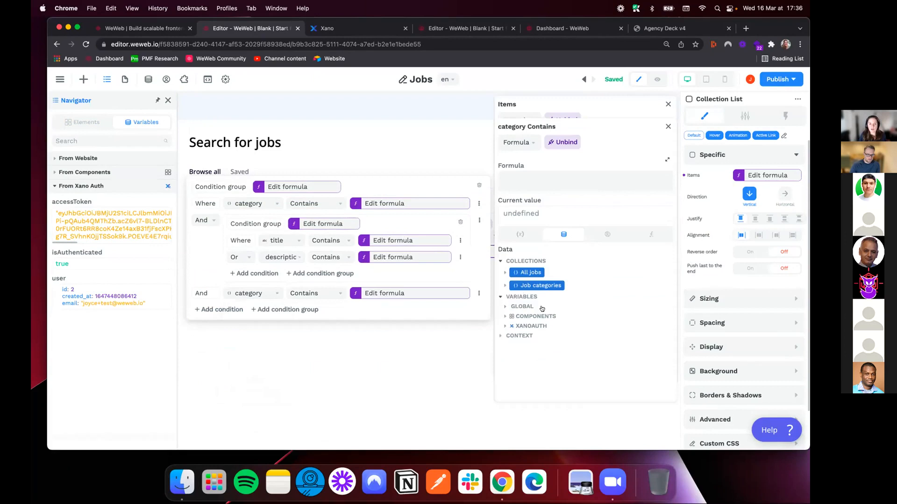
click(531, 326)
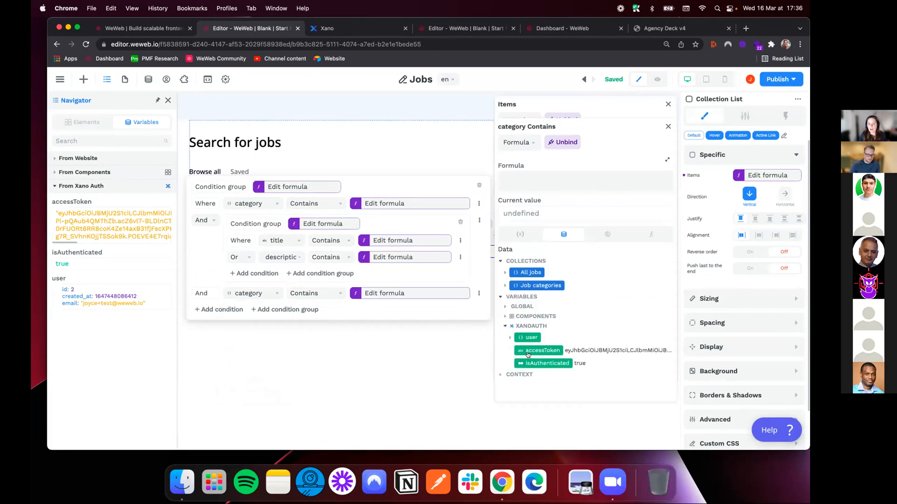
click(510, 337)
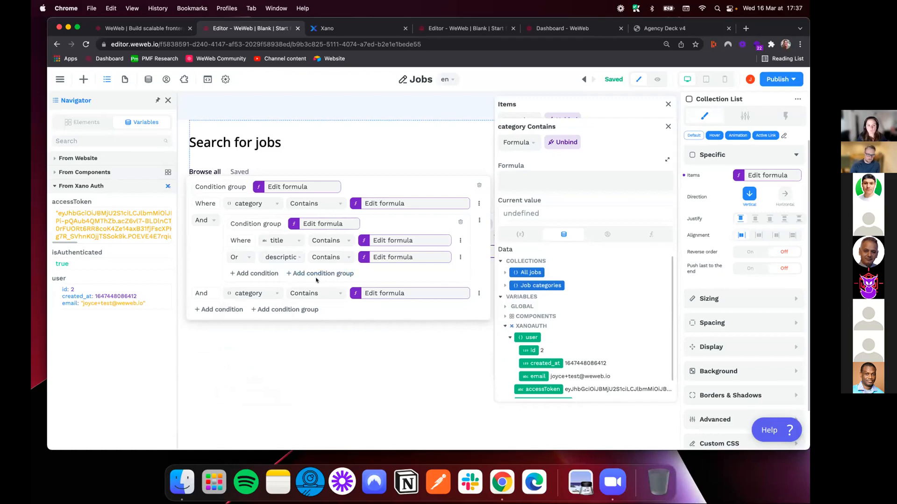
Delete the last category condition from the All jobs filter and close the Items formula
click(479, 294)
click(484, 309)
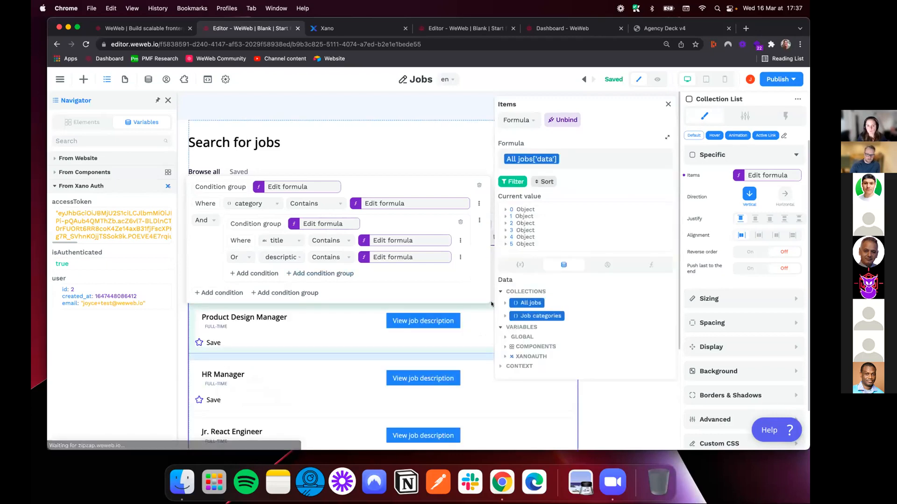
click(668, 104)
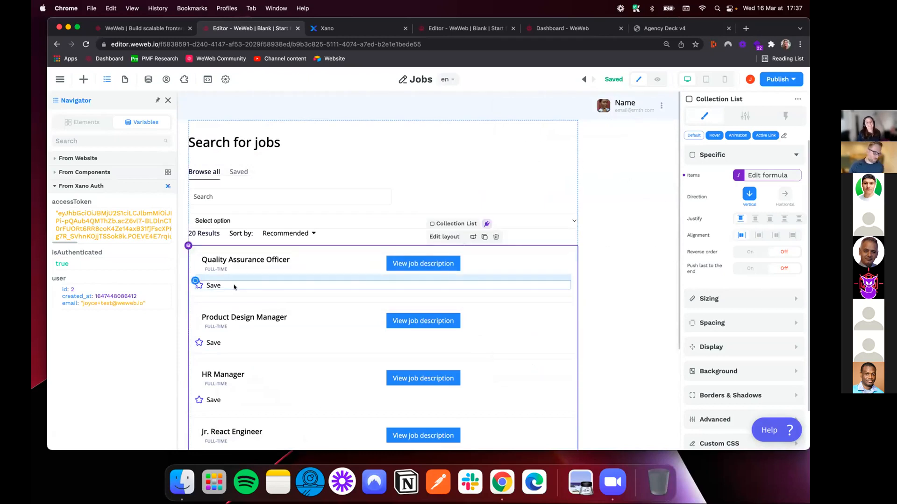
Open the WeWeb Community site at community.weweb.io in a new browser tab
click(167, 100)
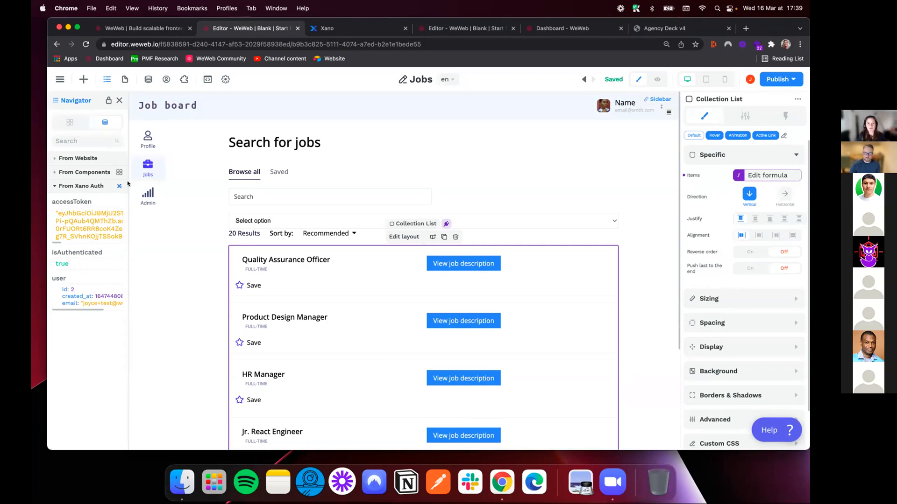
click(746, 28)
text(com)
key(Return)
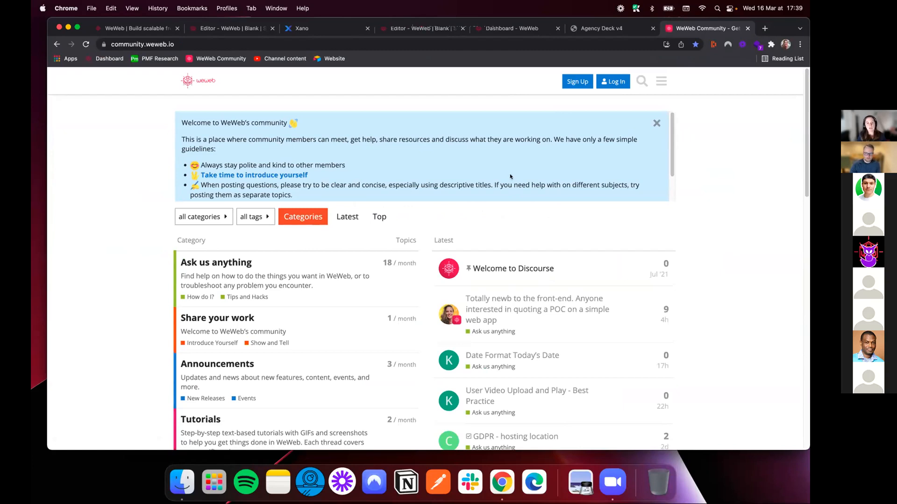
Go back to the first WeWeb project and leave its editor for the dashboard of the Tutorials workspace
click(223, 29)
click(152, 33)
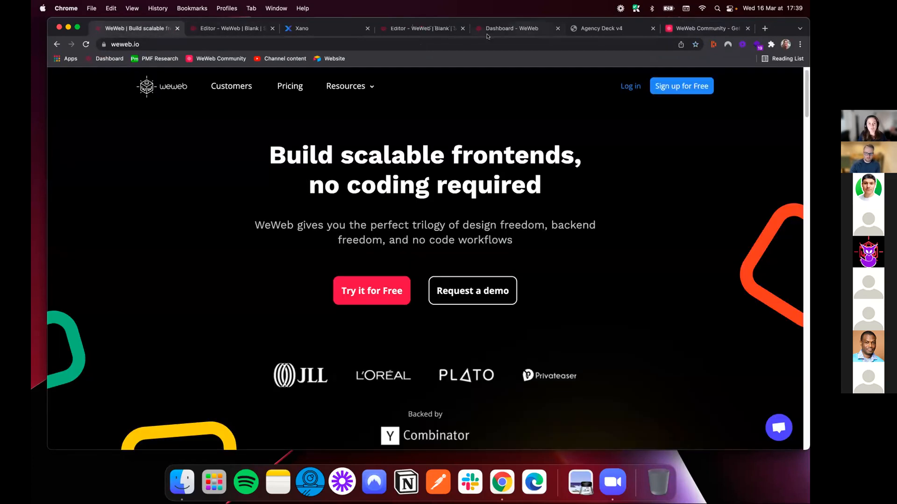
click(429, 33)
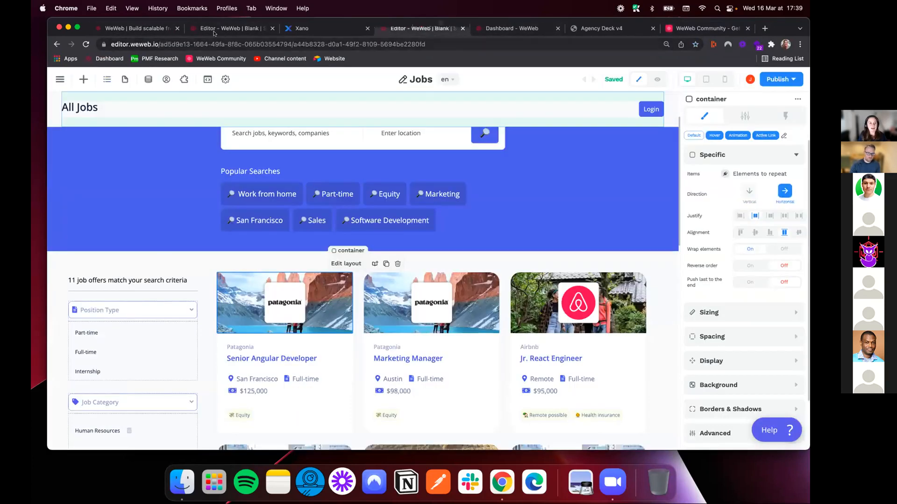
click(220, 31)
click(60, 79)
click(73, 119)
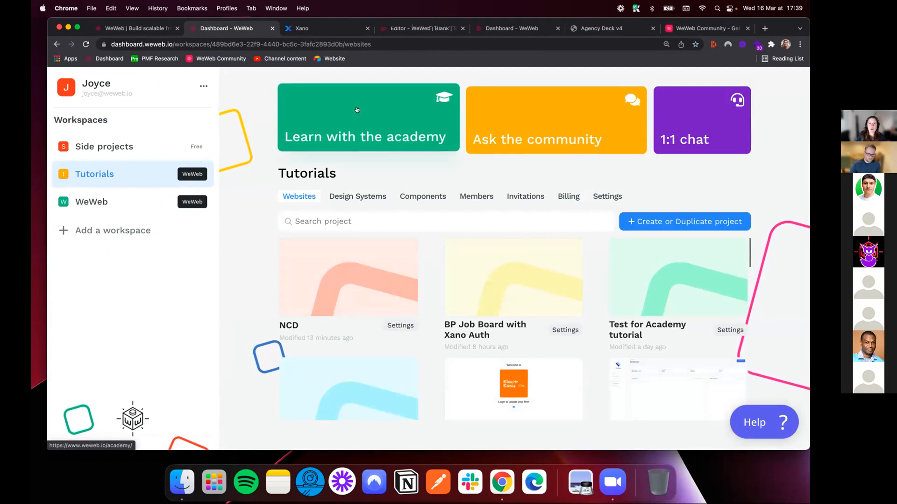
Open the WeWeb Academy from the dashboard and search its tutorials for "xano", clearing the query after viewing the matches
super+click(392, 108)
key(ctrl+Tab)
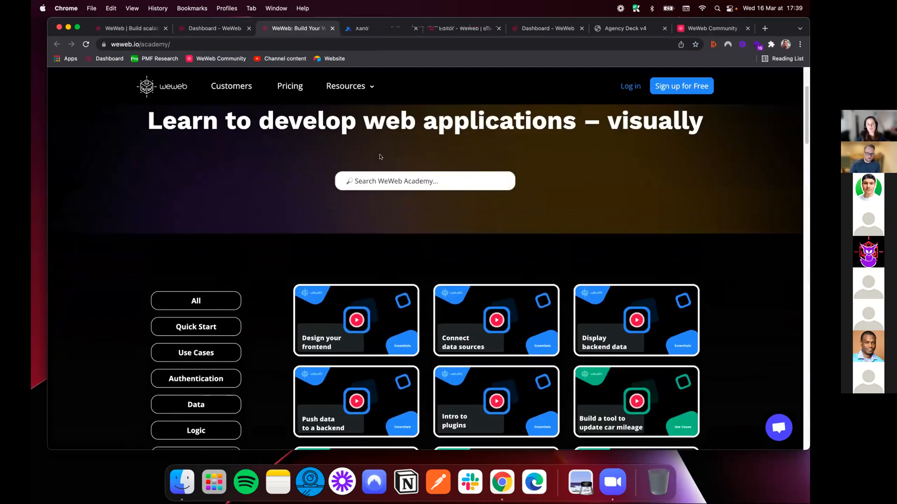
click(379, 181)
text(xano)
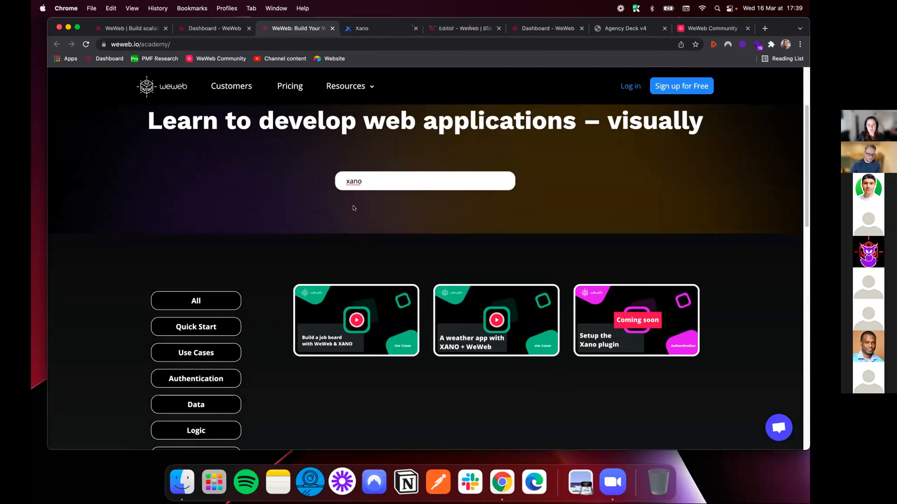
key(super+a)
key(BackSpace)
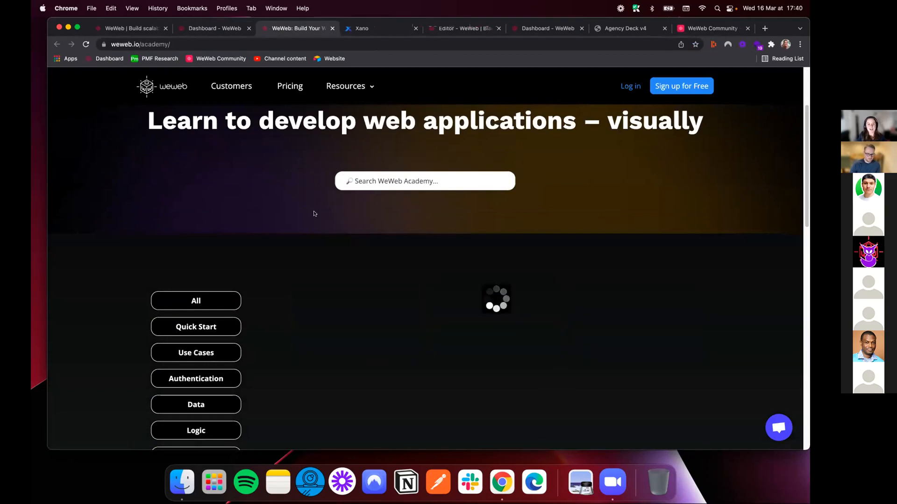
From the Tutorials workspace dashboard, view the 1:1 chat booking page on Calendly and close it again
click(215, 28)
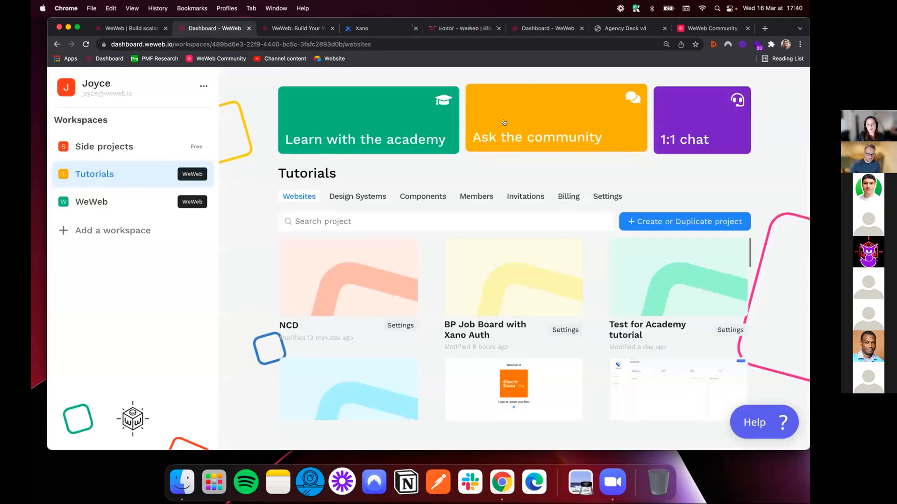
click(698, 122)
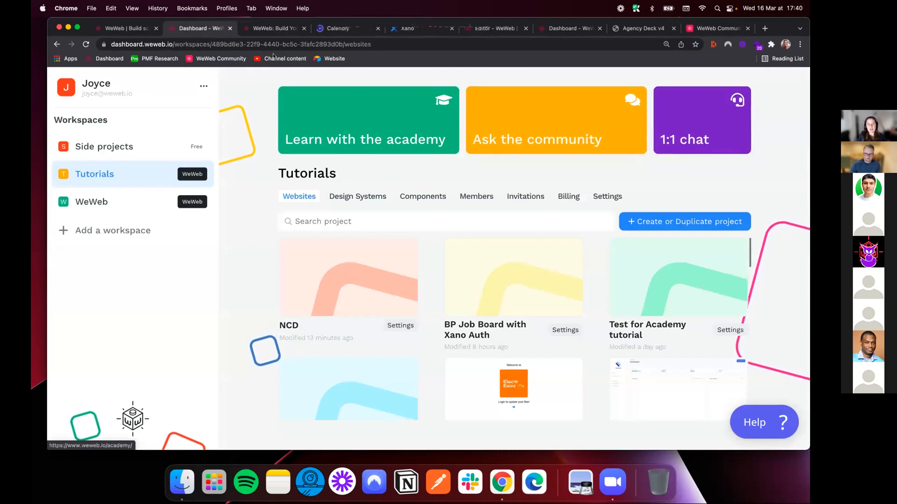
click(336, 29)
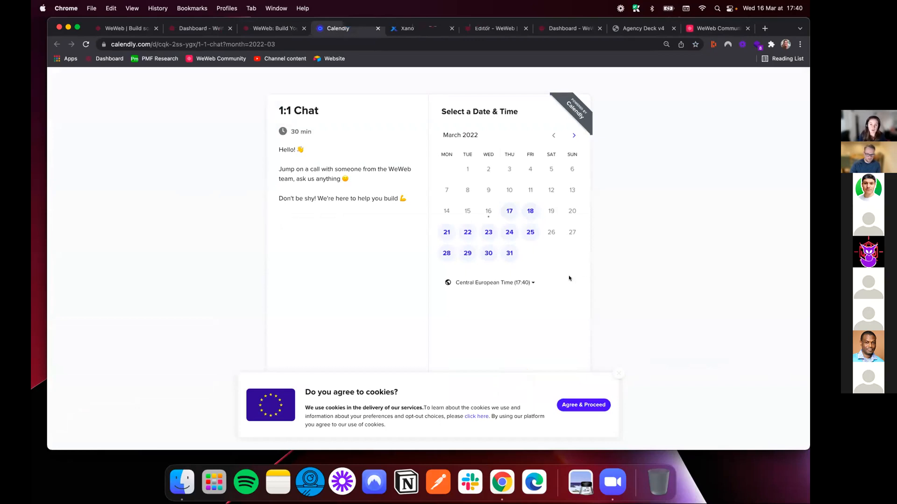
click(378, 28)
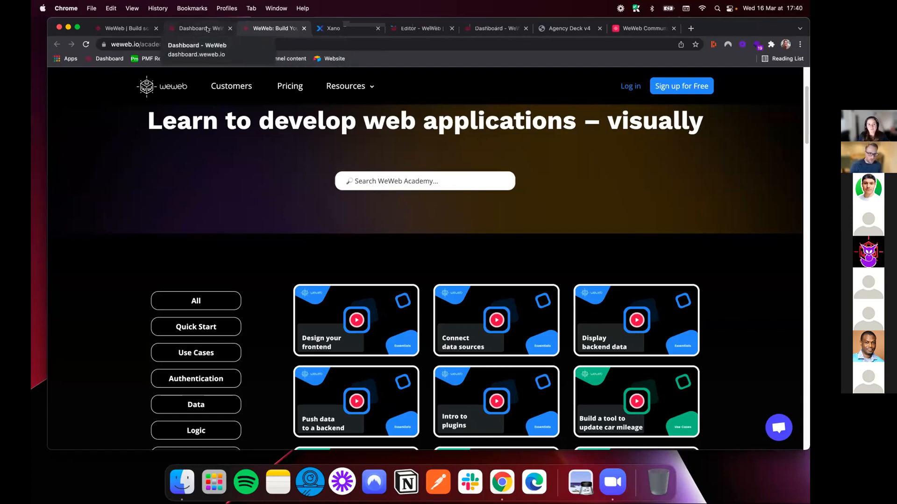
Show the job board's Jobs page hero section in the WeWeb editor and switch to the weweb.io homepage
click(408, 30)
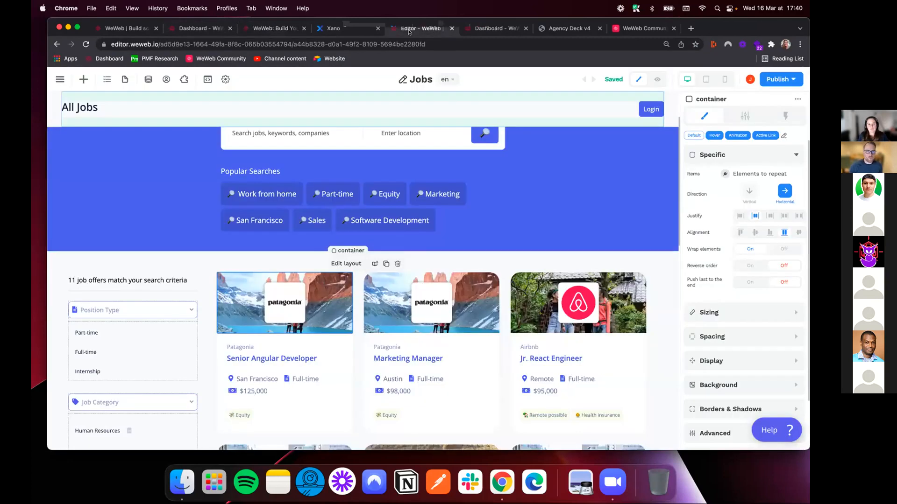
scroll(349, 161, up, 3)
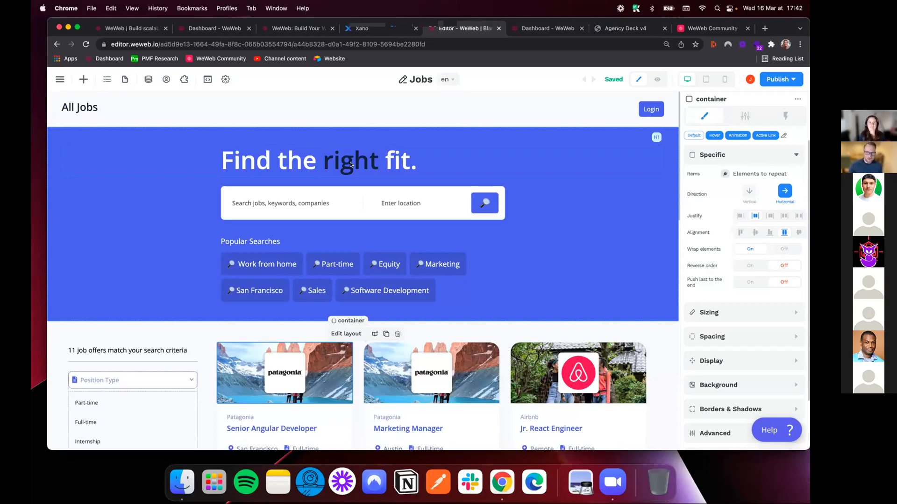
click(133, 29)
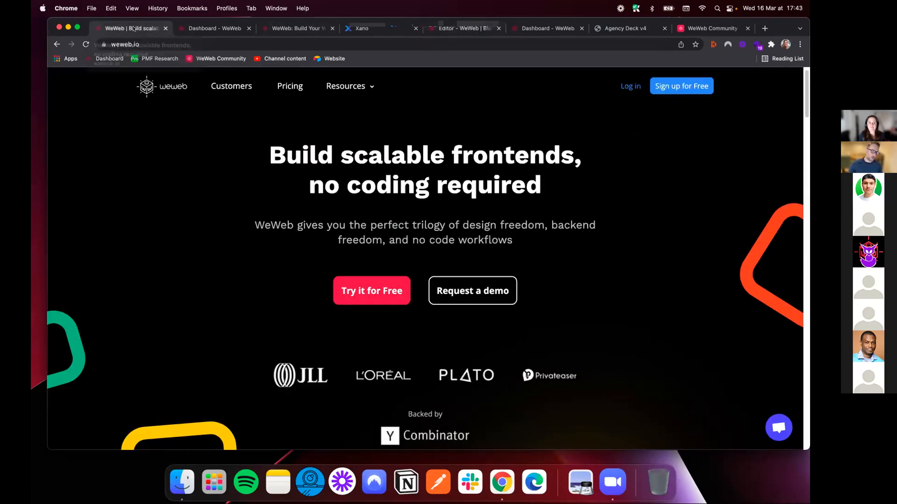